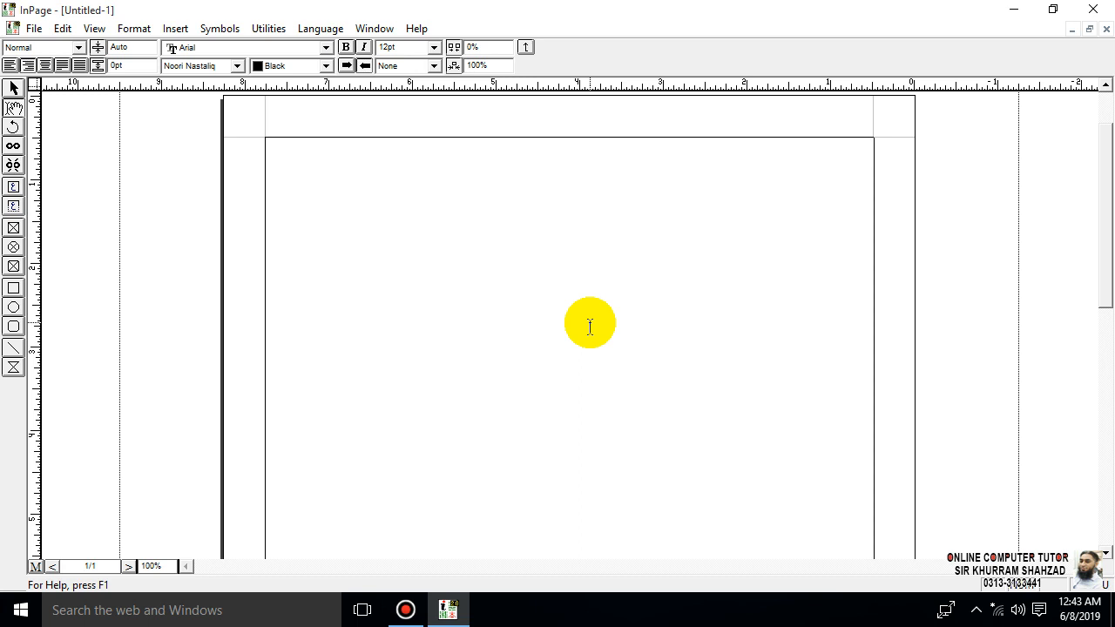
- Start a new document setup with the A4 210x297mm page size and landscape orientation
click(33, 30)
click(41, 49)
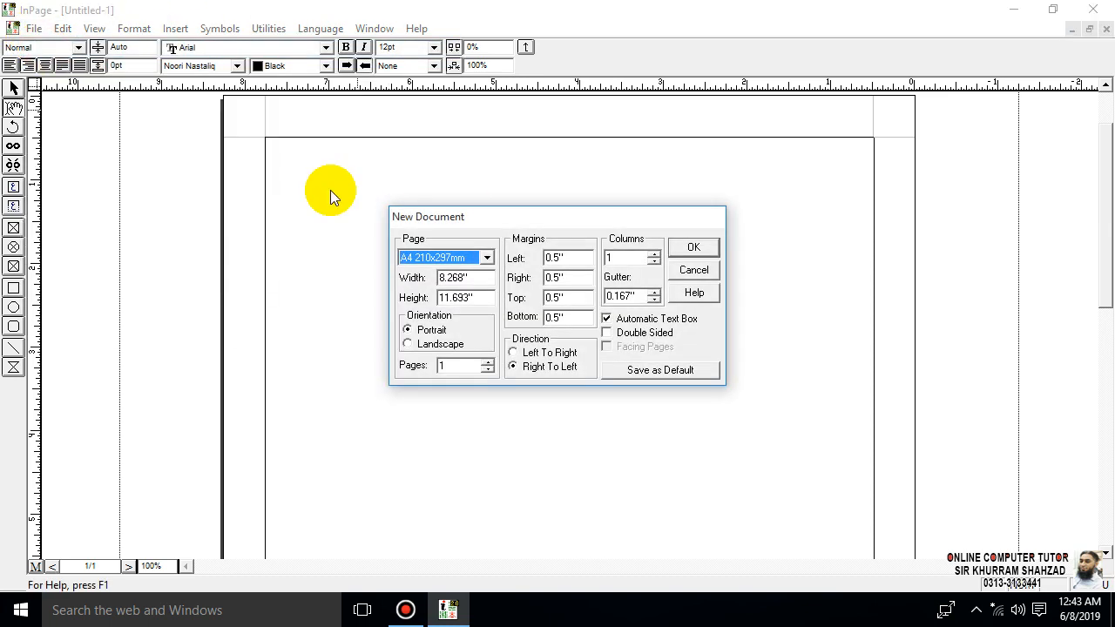
drag(495, 224, 430, 168)
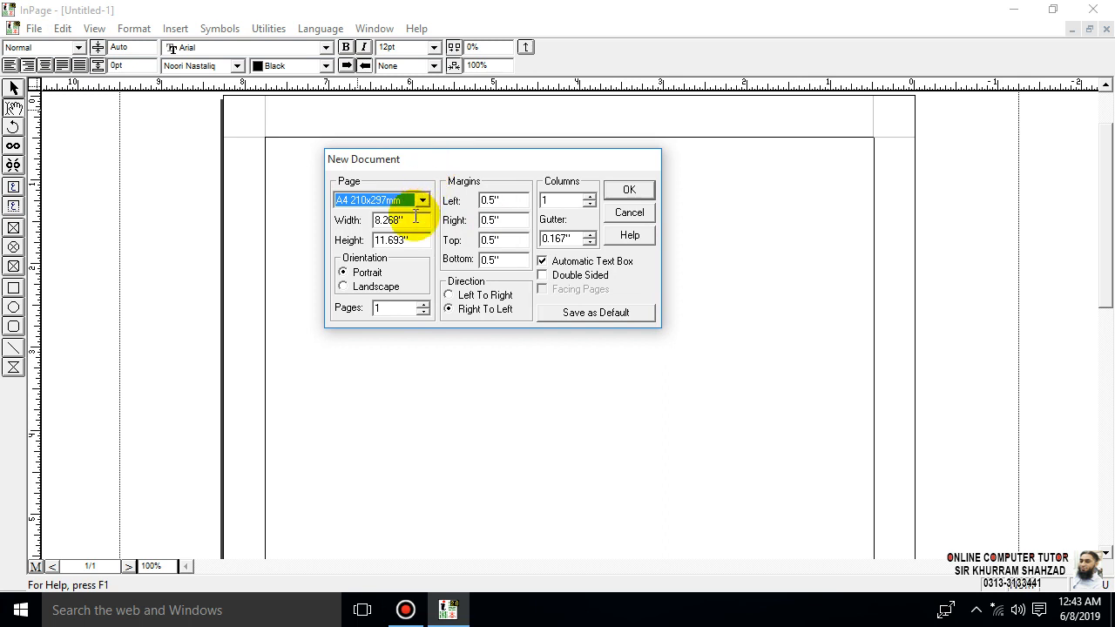
drag(402, 219, 360, 247)
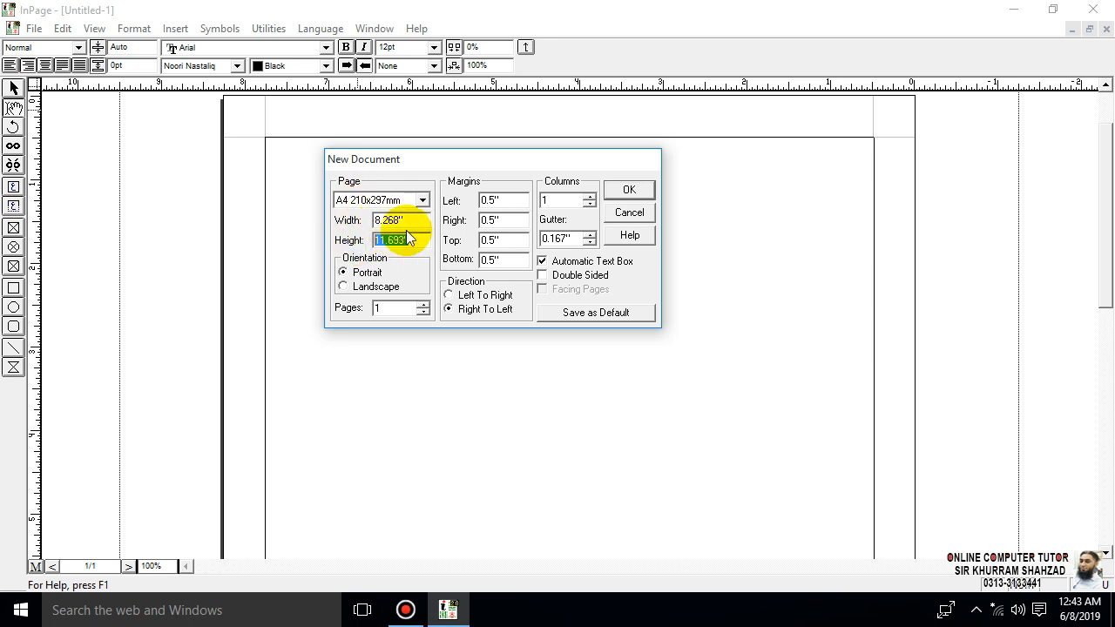
click(422, 199)
click(373, 215)
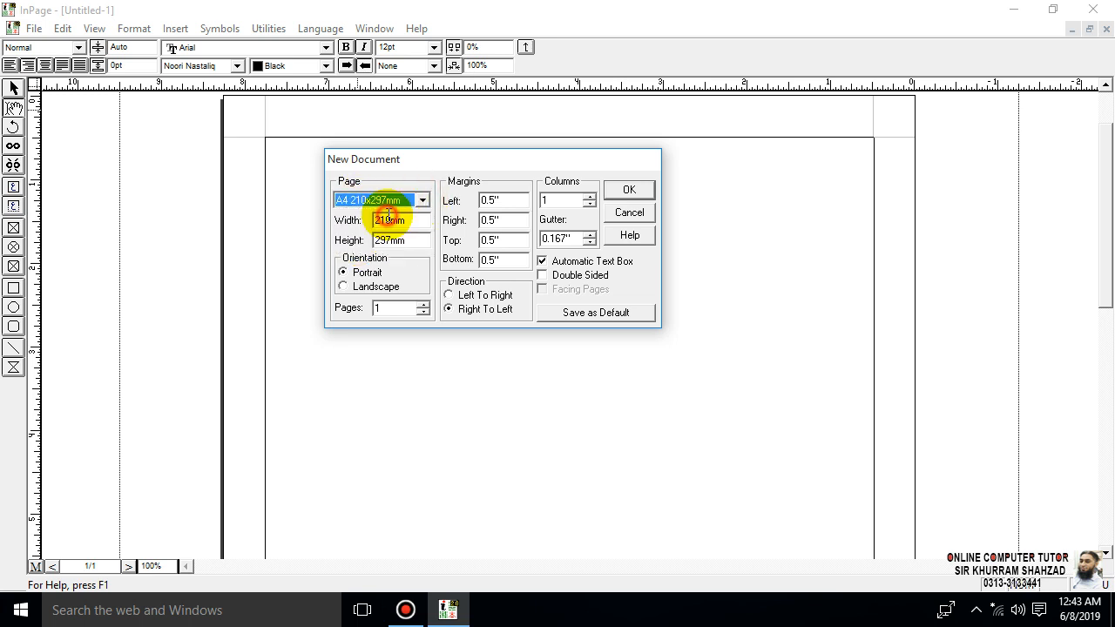
click(372, 288)
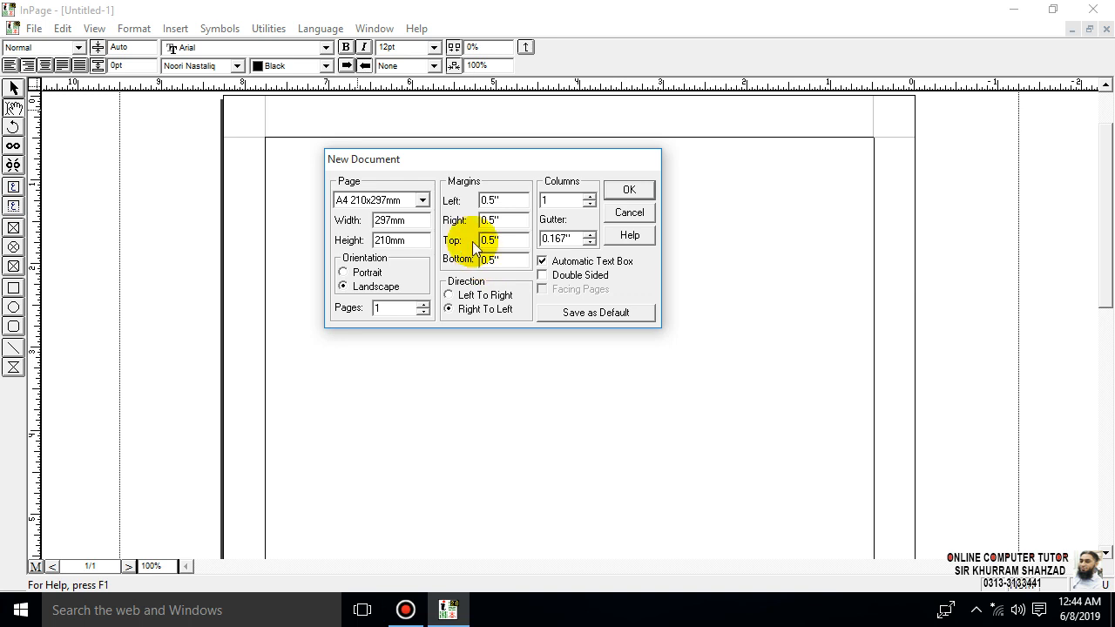
- Disable the automatic text box, leave the pages single-sided, and create the document
click(599, 267)
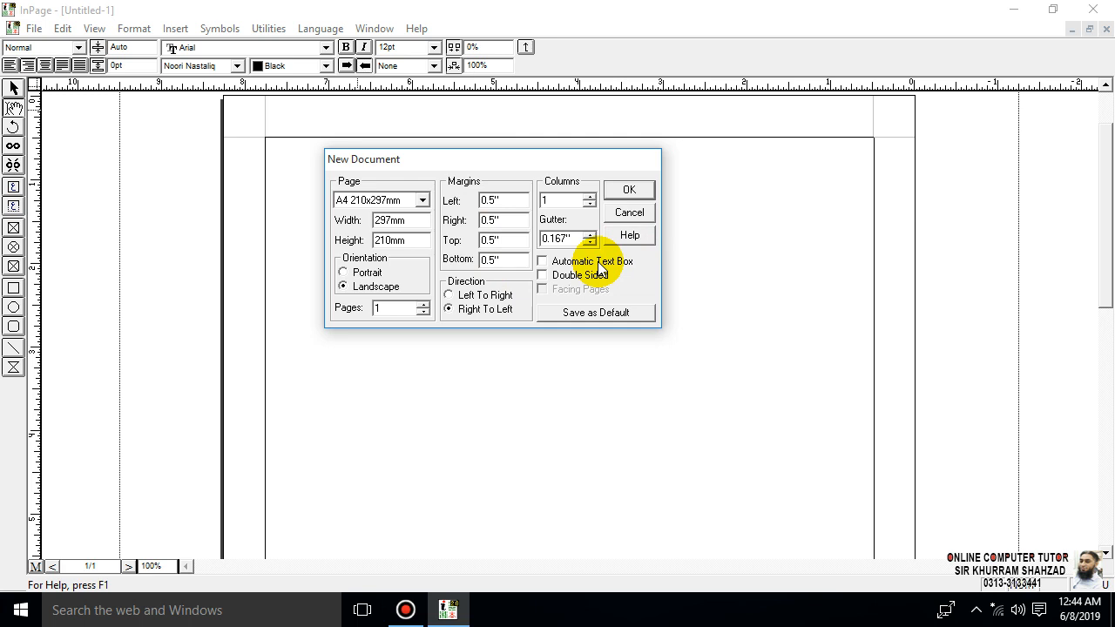
click(610, 277)
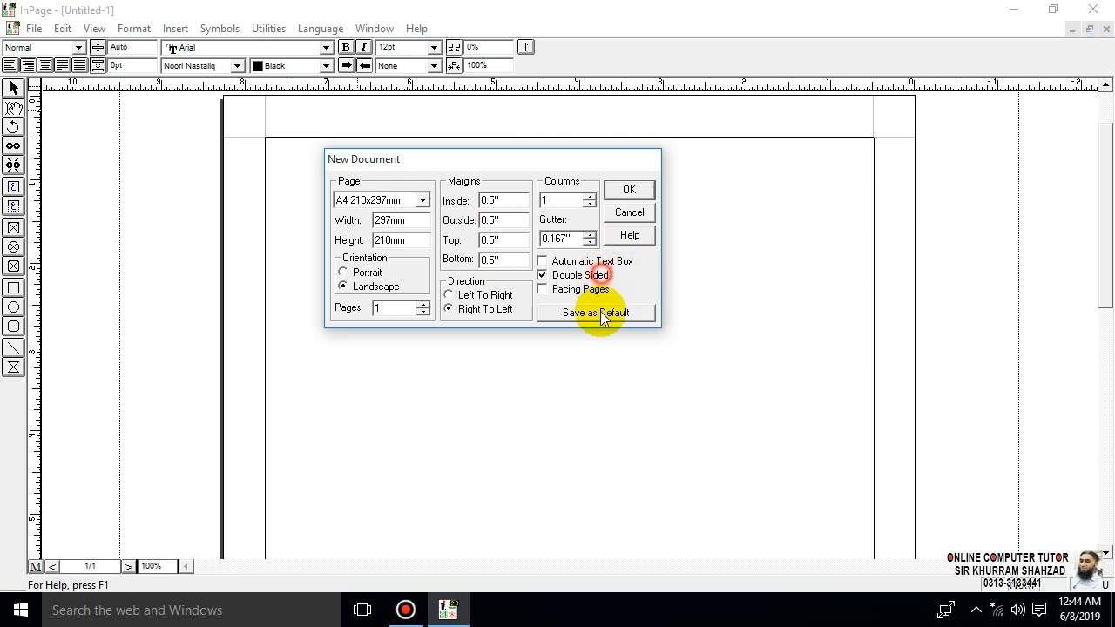
click(587, 276)
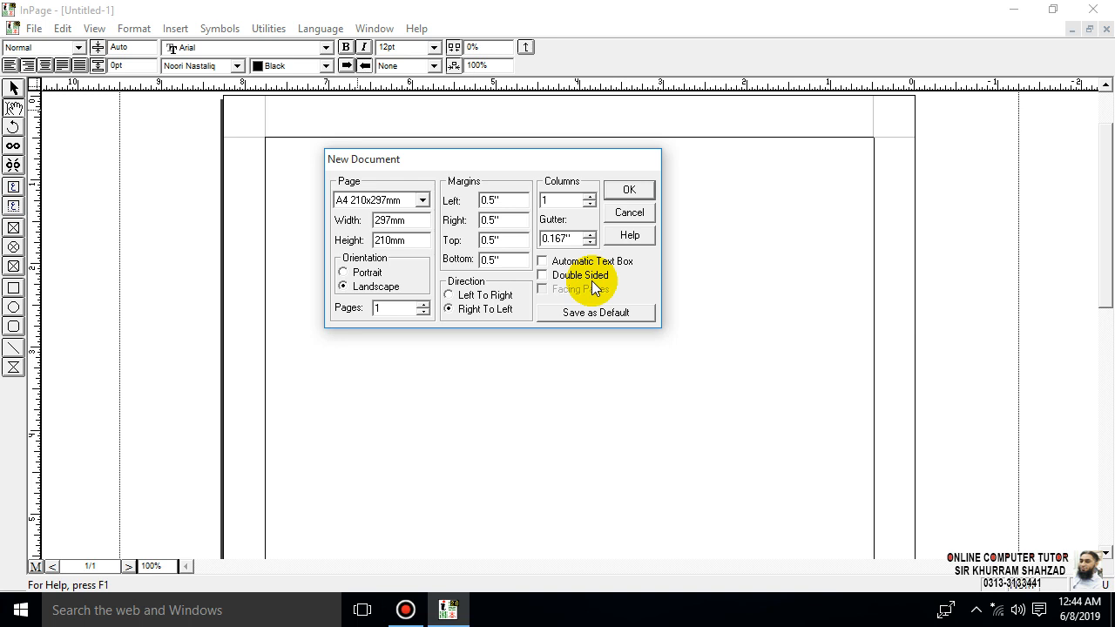
click(627, 189)
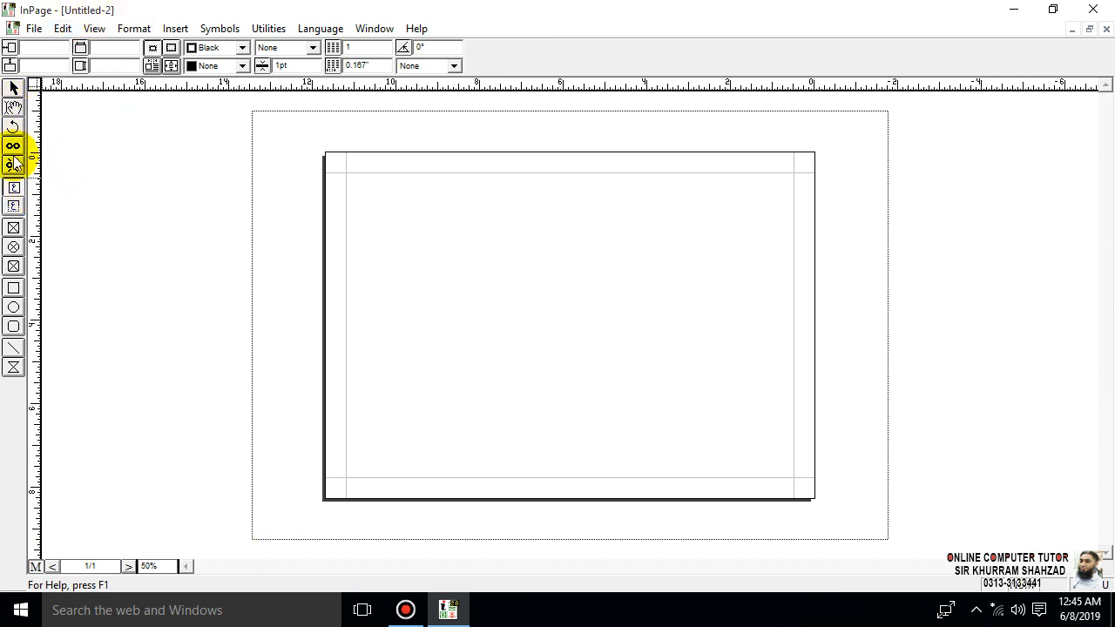
- Draw a text box filling the area inside the page margins, about 10.693" wide and 7.268" high
click(13, 187)
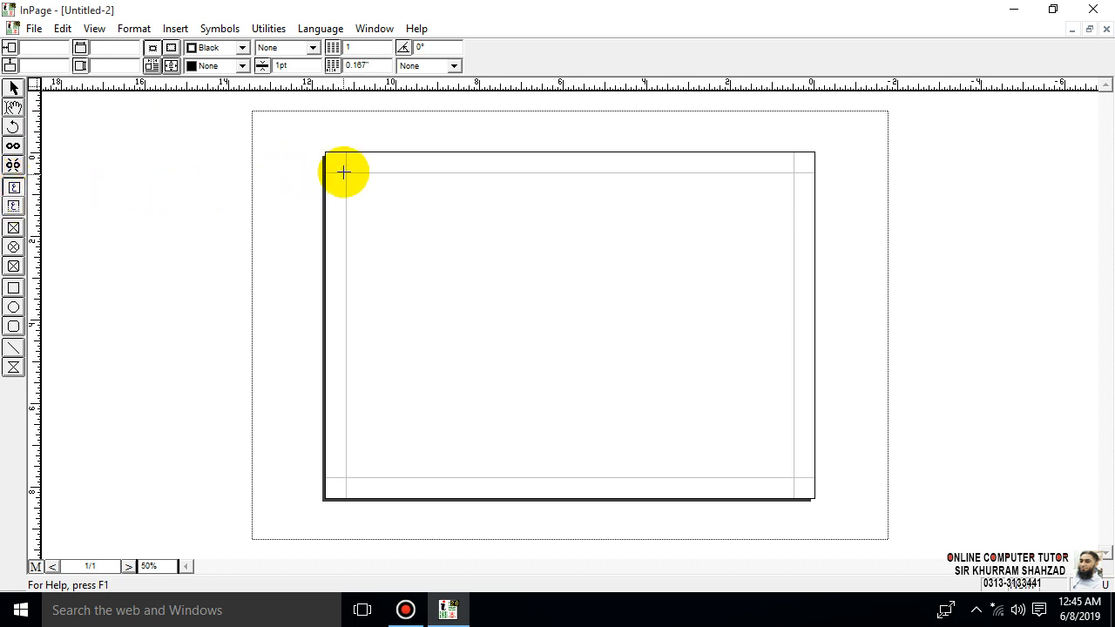
drag(345, 171, 346, 188)
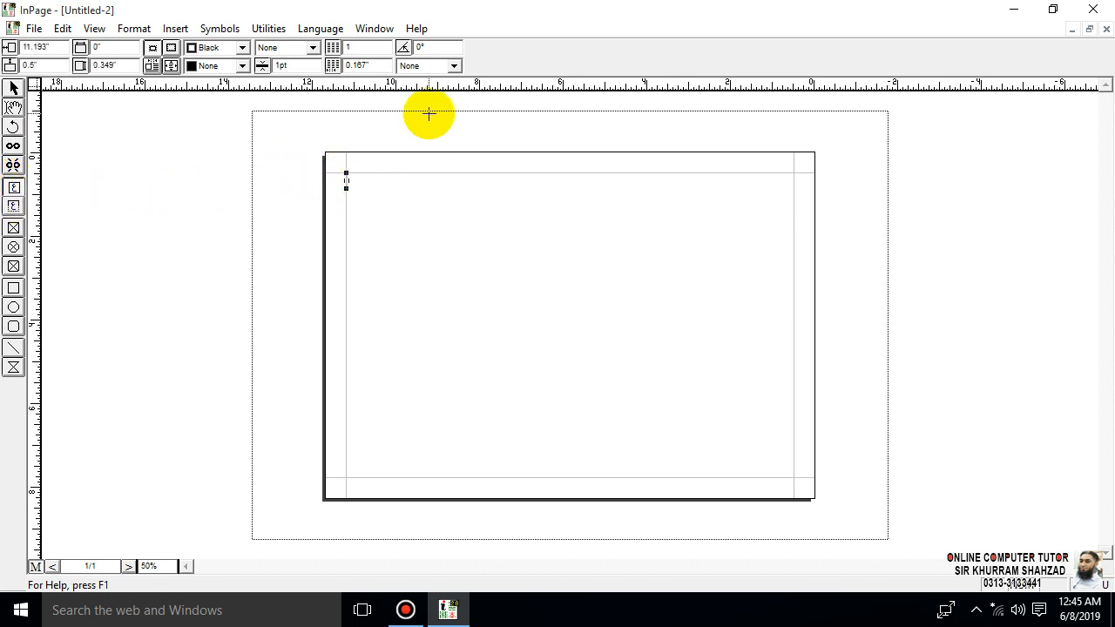
key(Delete)
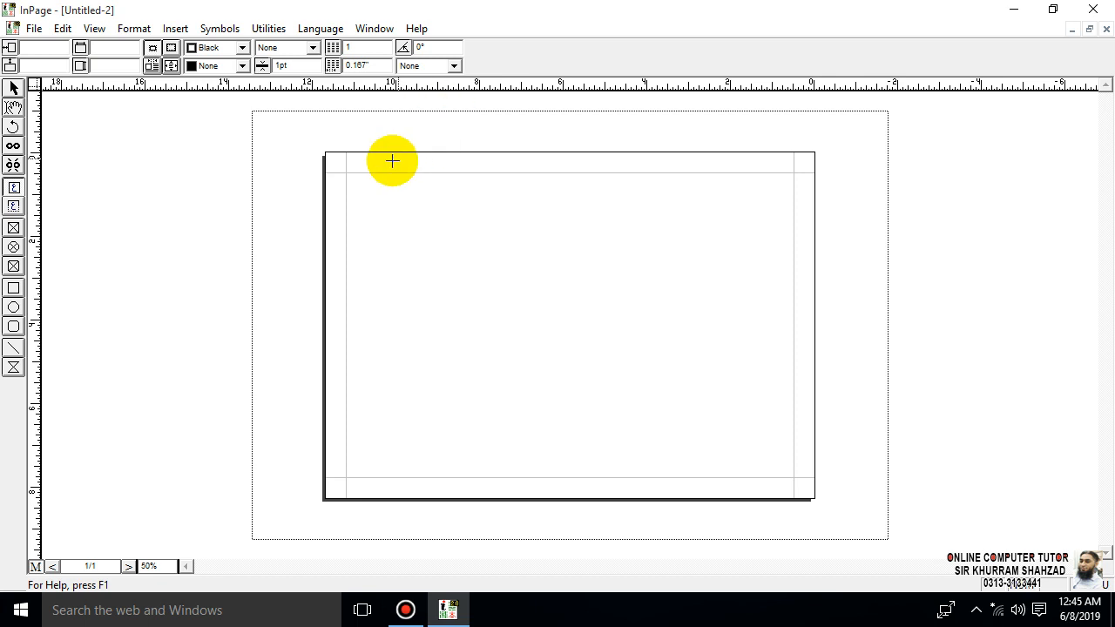
mouse_move(345, 173)
mouse_down()
mouse_move(687, 340)
mouse_move(838, 447)
mouse_move(793, 477)
mouse_up()
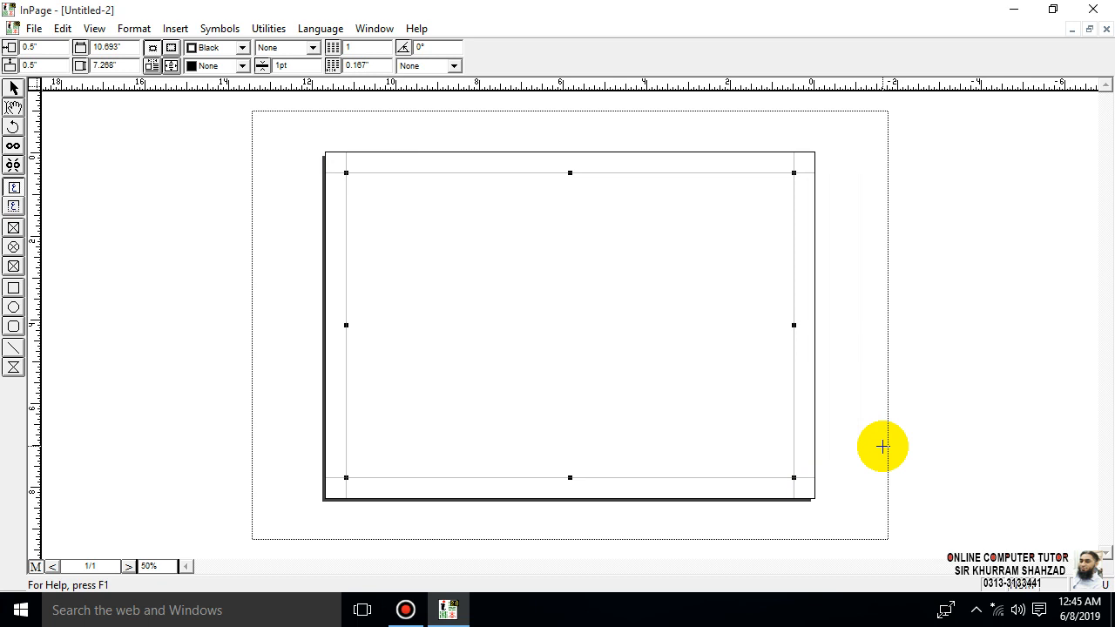
- Split the text box into 2 columns with a 1" gutter
double_click(366, 47)
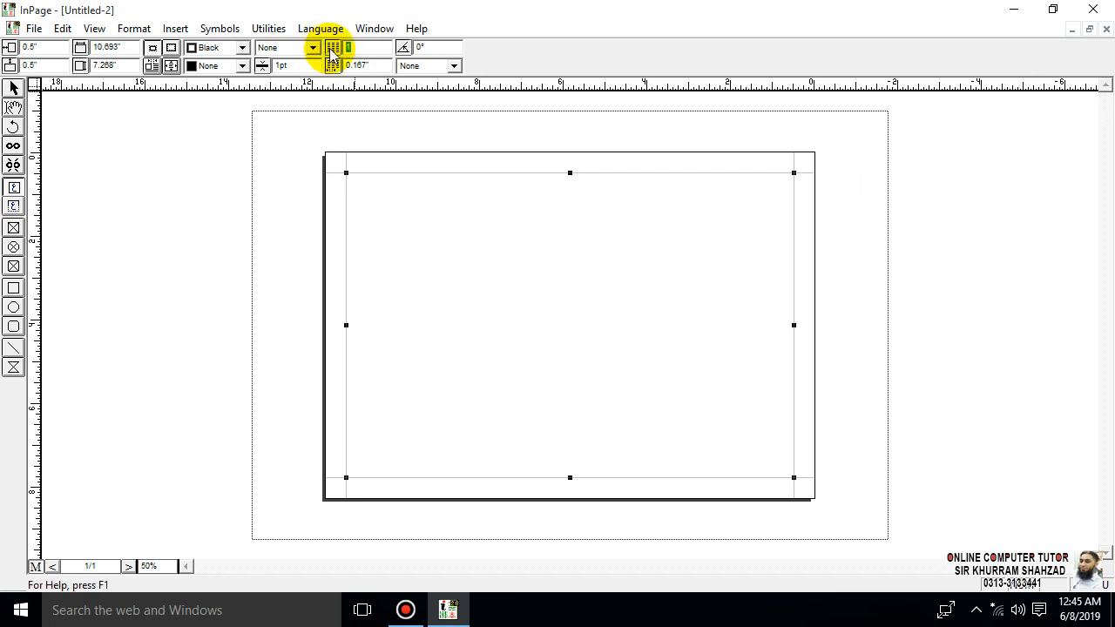
text(2)
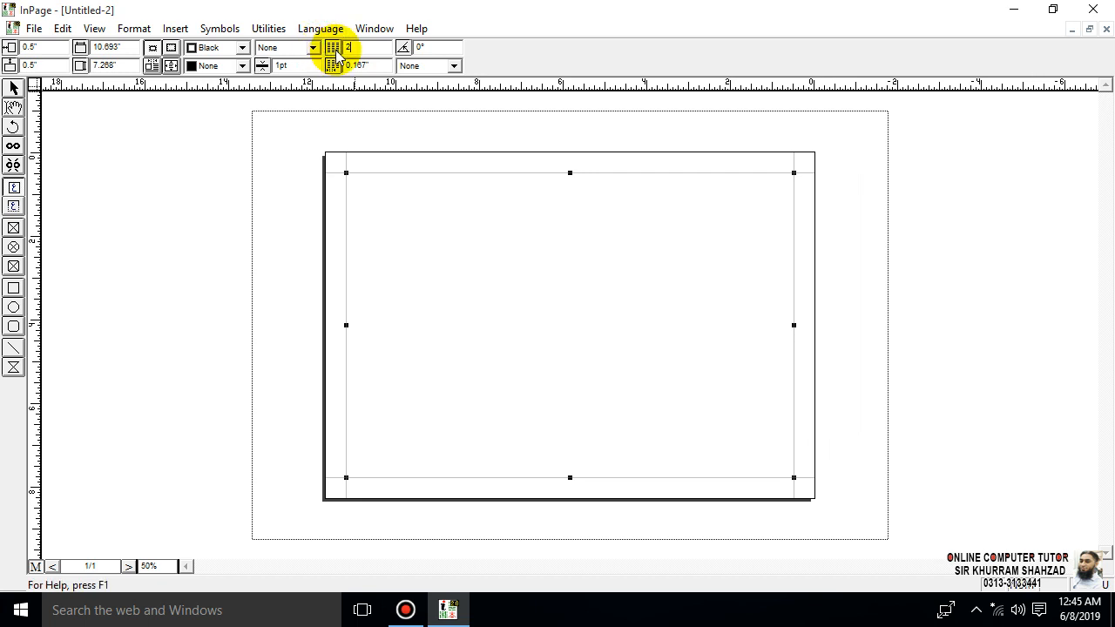
double_click(369, 66)
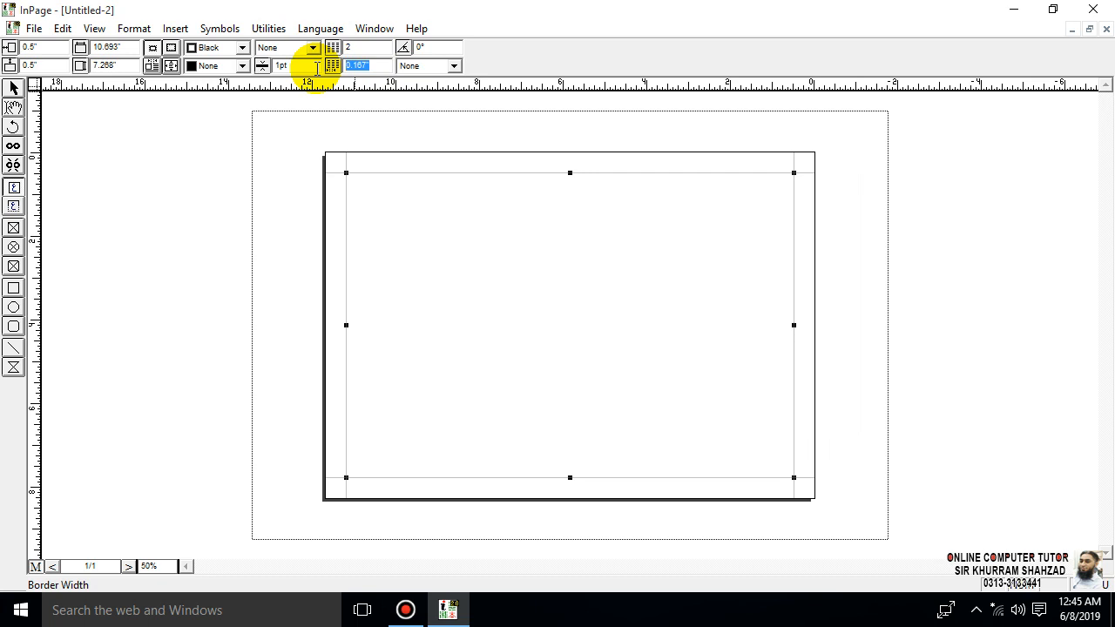
text(1)
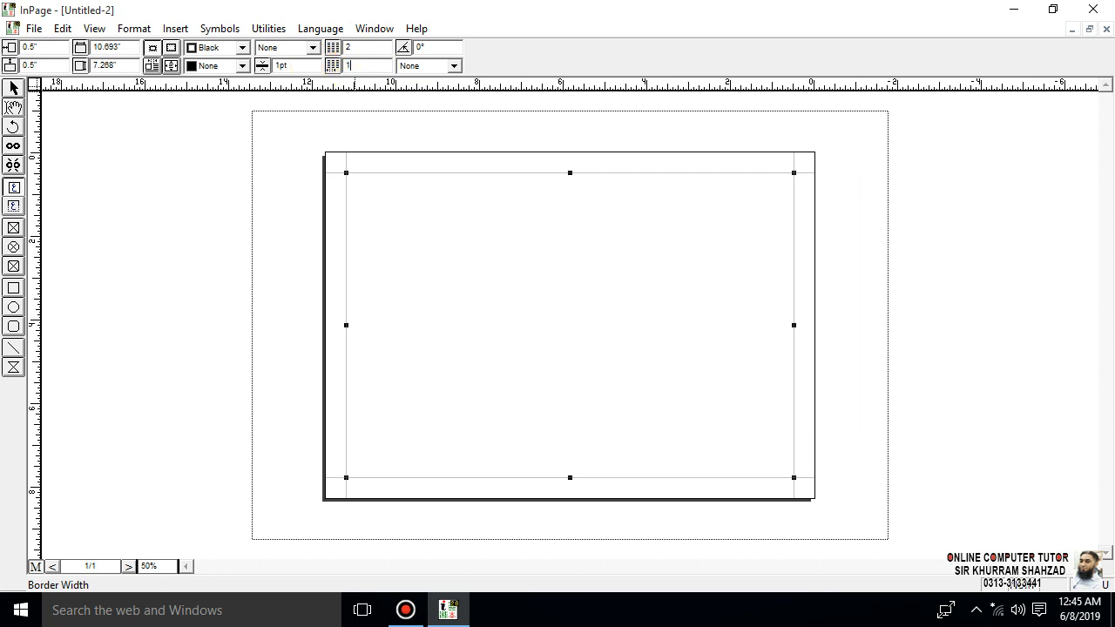
key(Return)
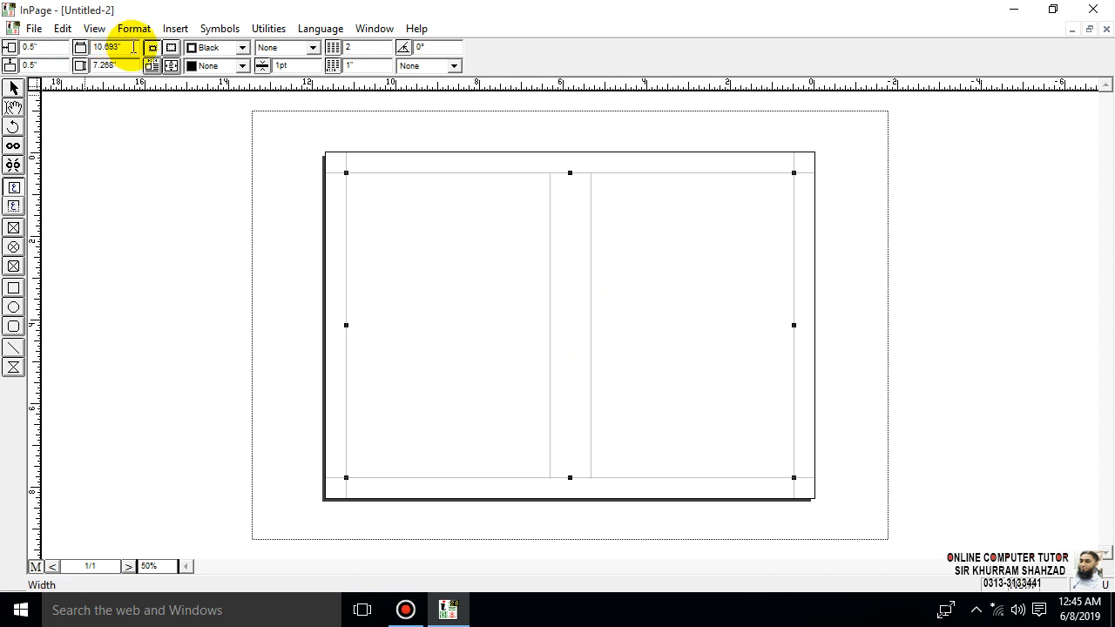
- Resize the text box to 9" wide and 5" high and move it towards the page centre
drag(133, 47, 52, 48)
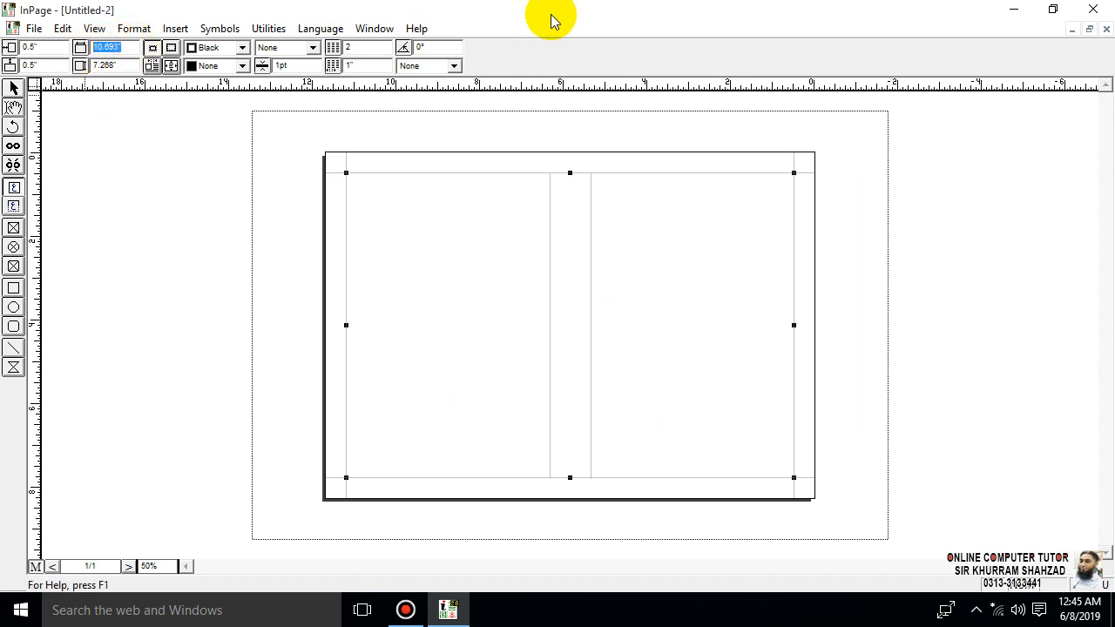
text(9)
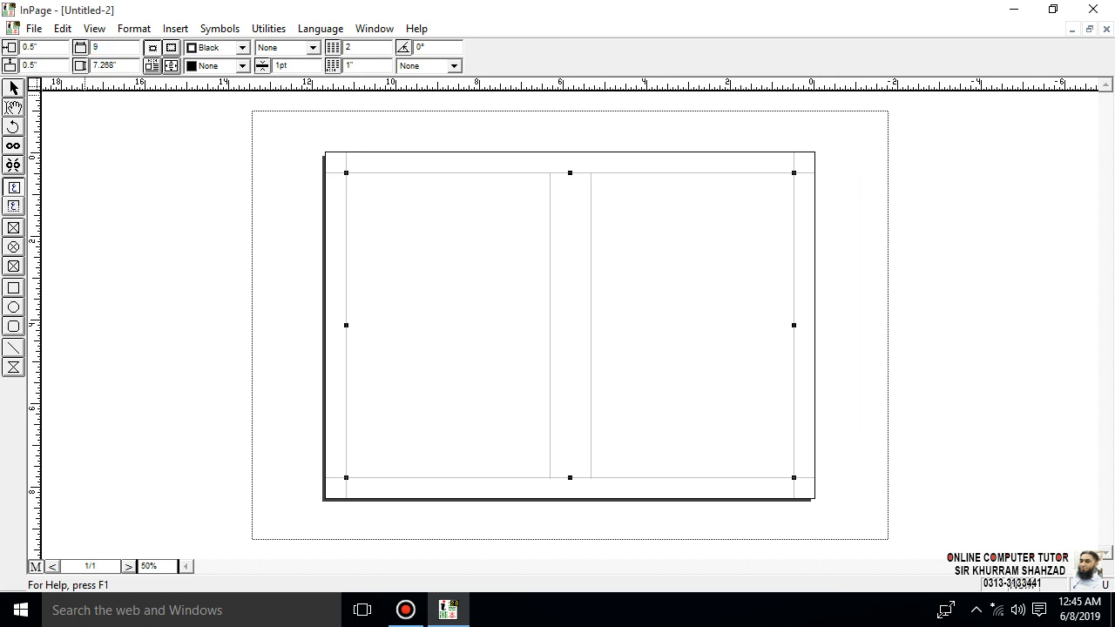
key(Tab)
text(5)
key(Return)
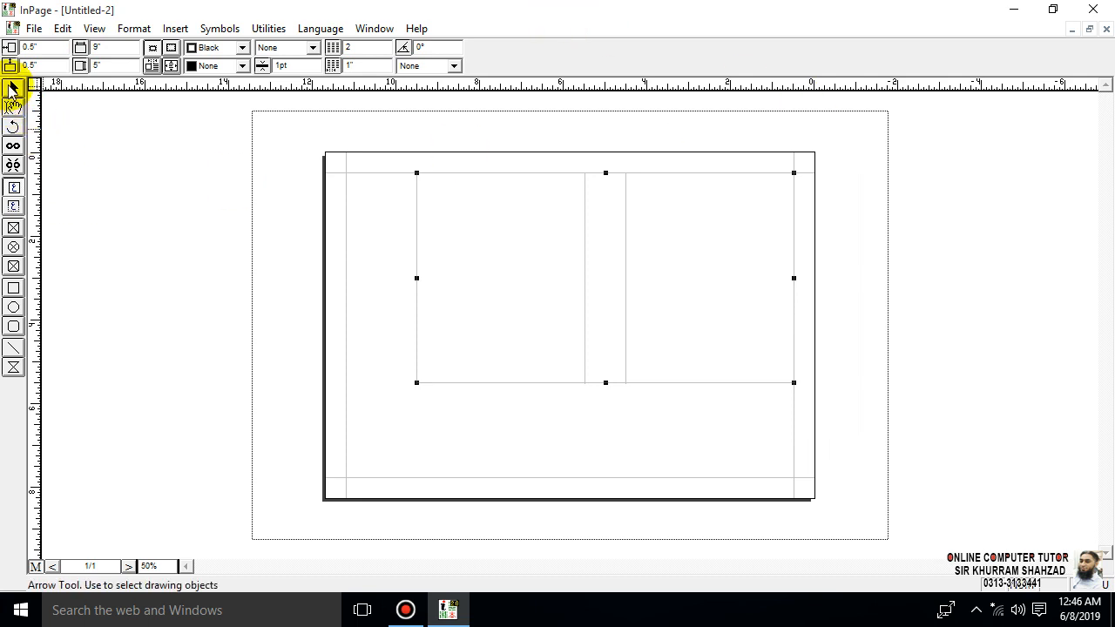
drag(551, 289, 523, 327)
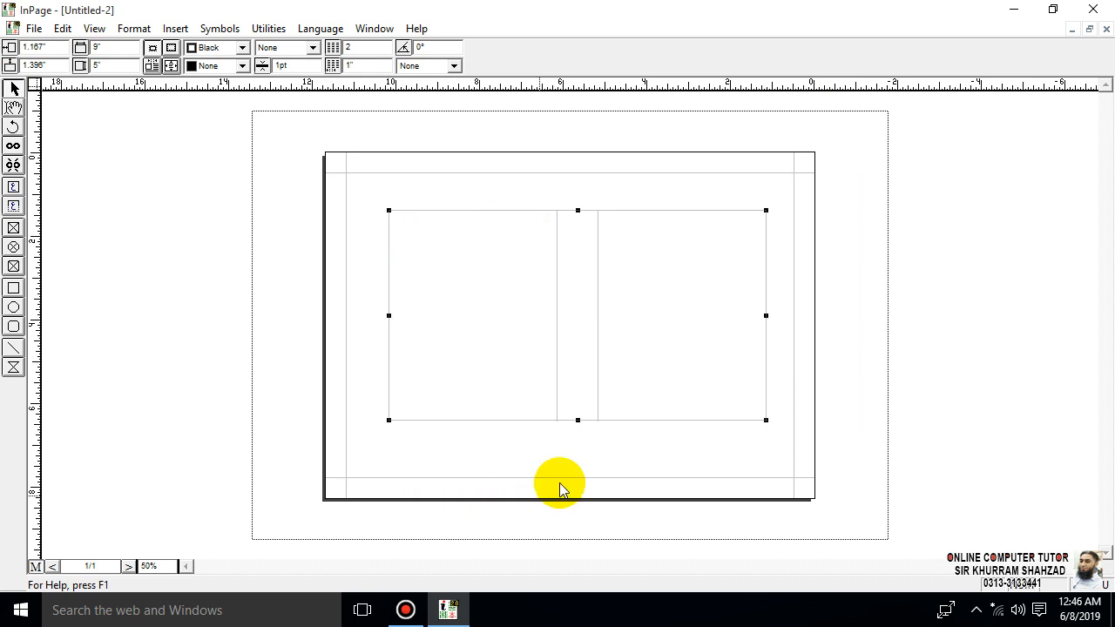
- Reselect the two-column text box and shift it slightly down and left, to about 1.271" and 1.646"
key(ctrl+1)
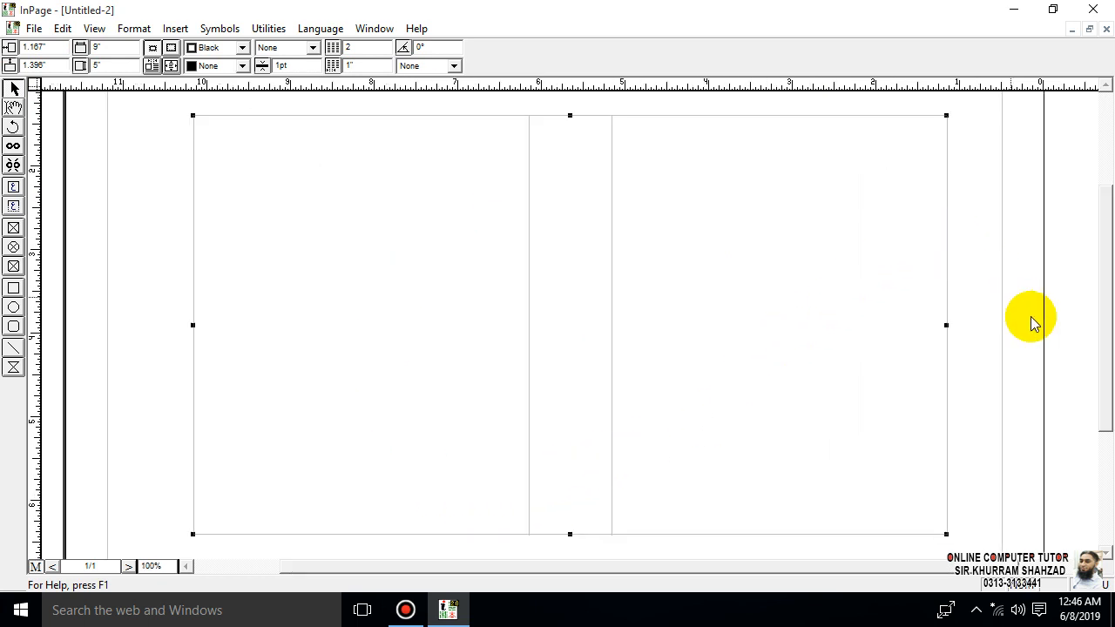
scroll(1095, 323, up, 1)
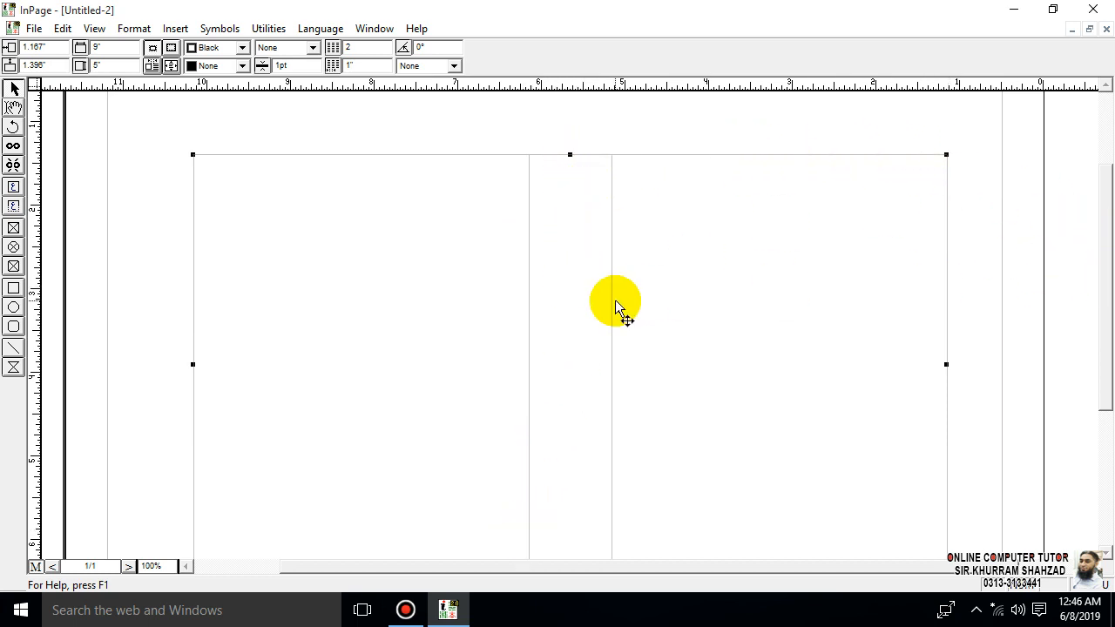
key(ctrl+5)
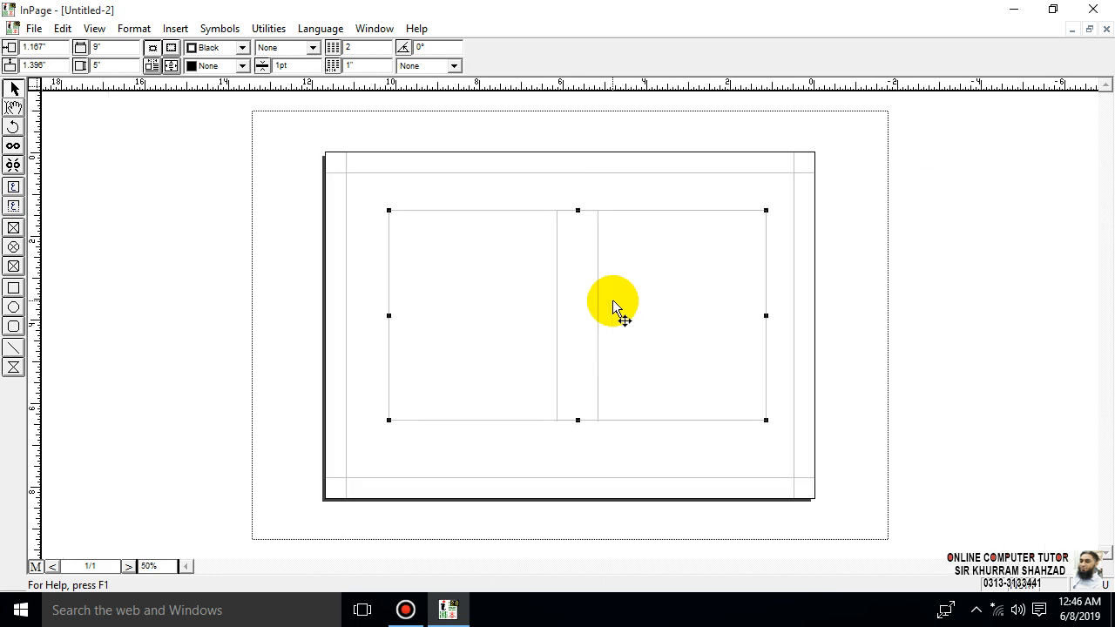
click(779, 188)
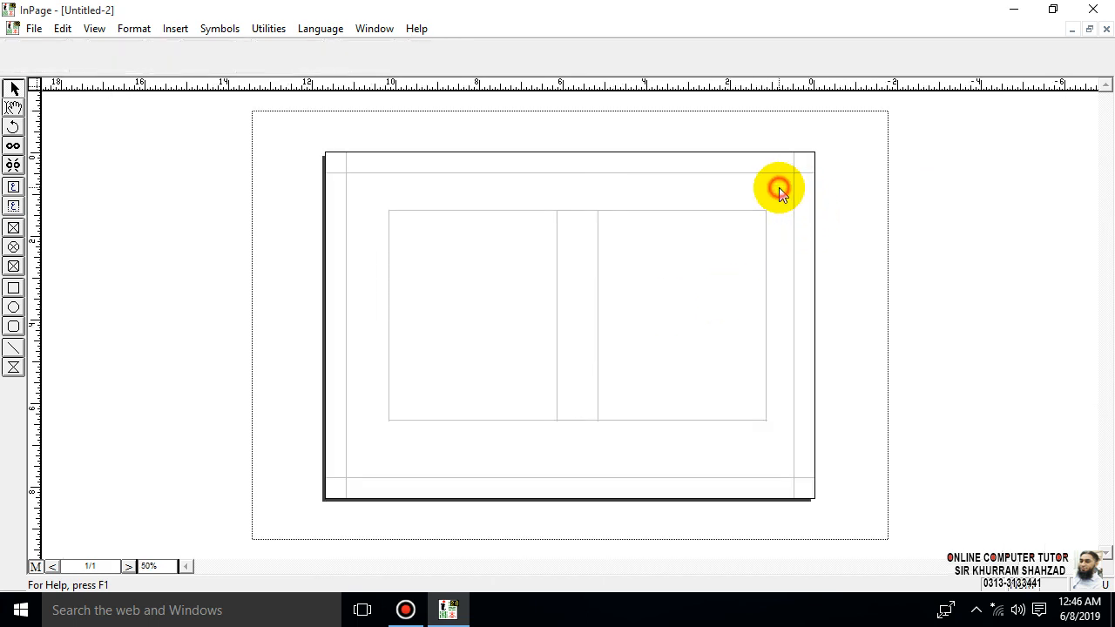
click(671, 291)
click(655, 212)
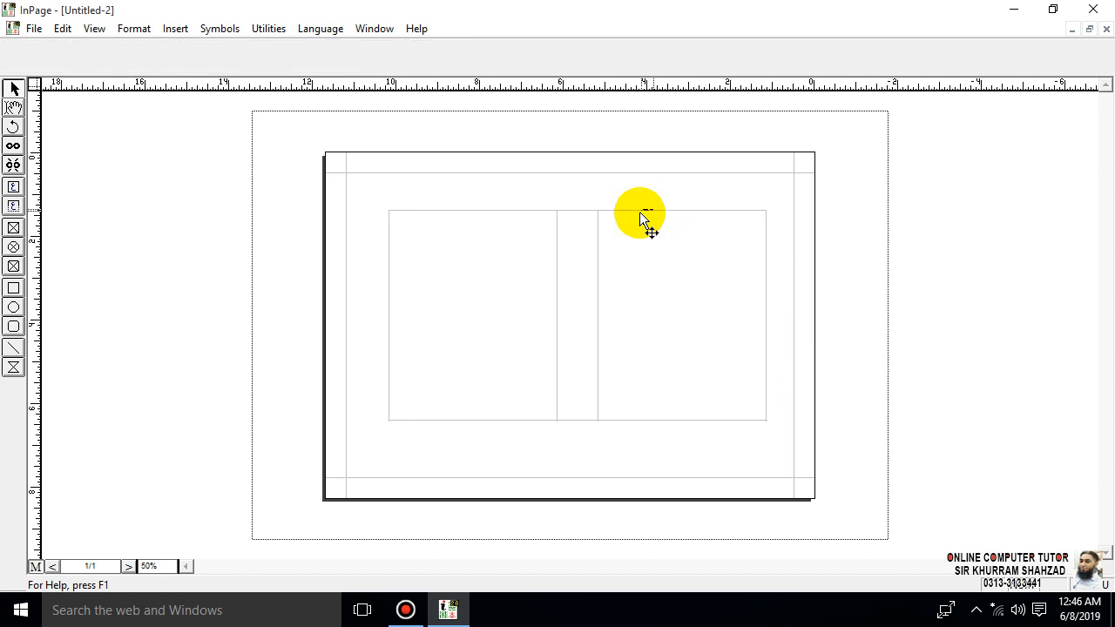
click(643, 214)
mouse_move(643, 214)
mouse_down()
mouse_move(672, 245)
mouse_move(623, 228)
mouse_move(638, 223)
mouse_up()
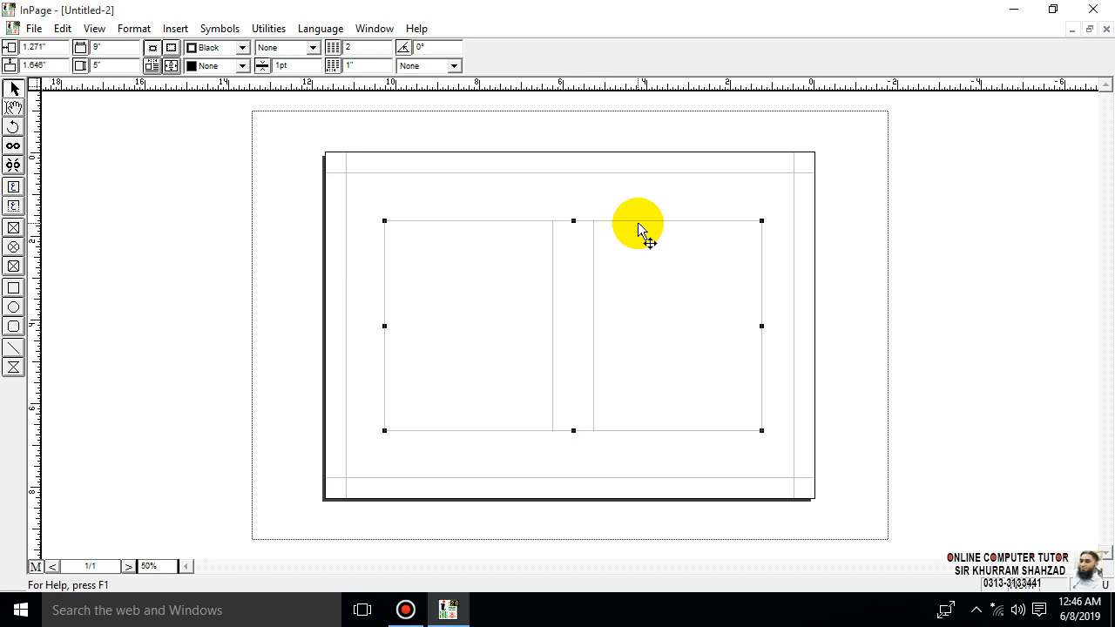
- Delete the two-column text box from the page and close the document without saving
key(Delete)
click(660, 339)
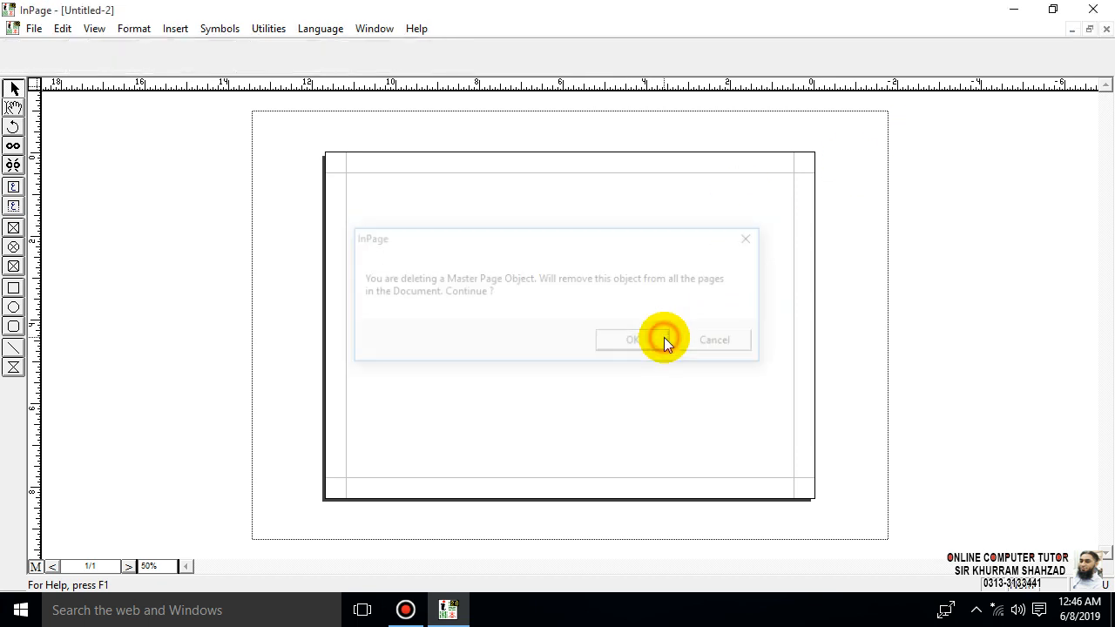
click(1105, 29)
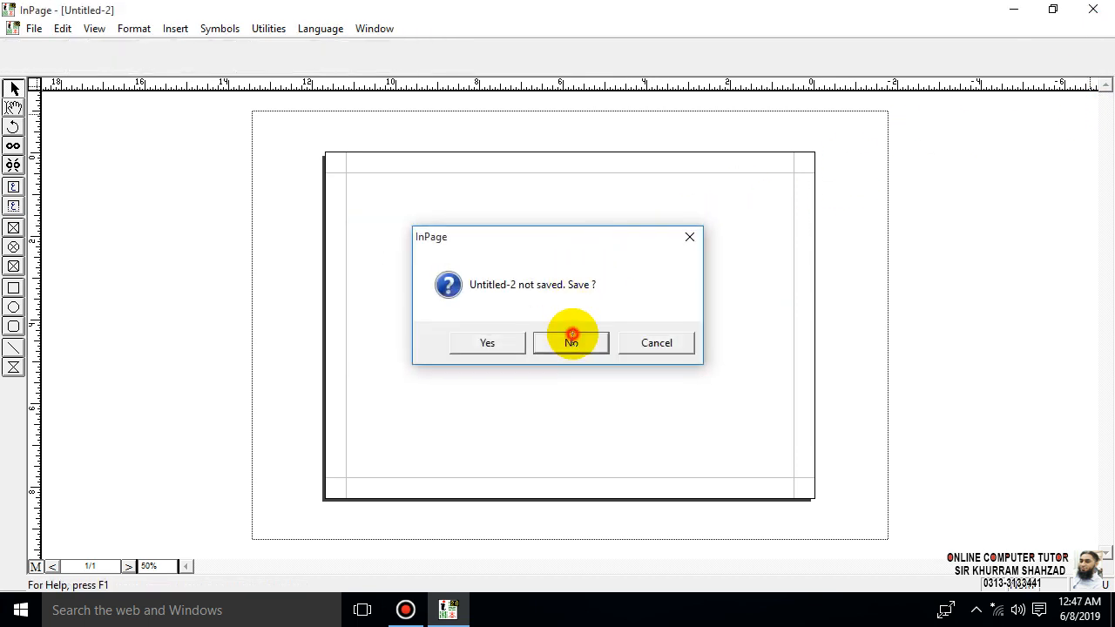
click(569, 340)
- Create a new custom-size document, entering width 9 and height 5, with landscape orientation and 2 columns
click(12, 27)
click(34, 28)
click(39, 45)
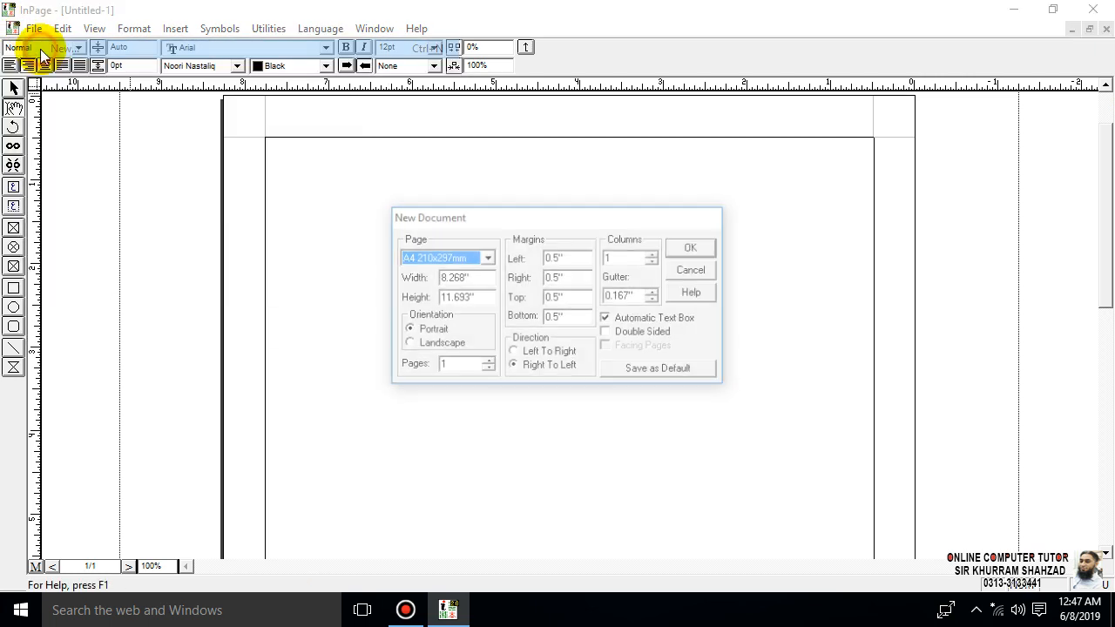
key(Tab)
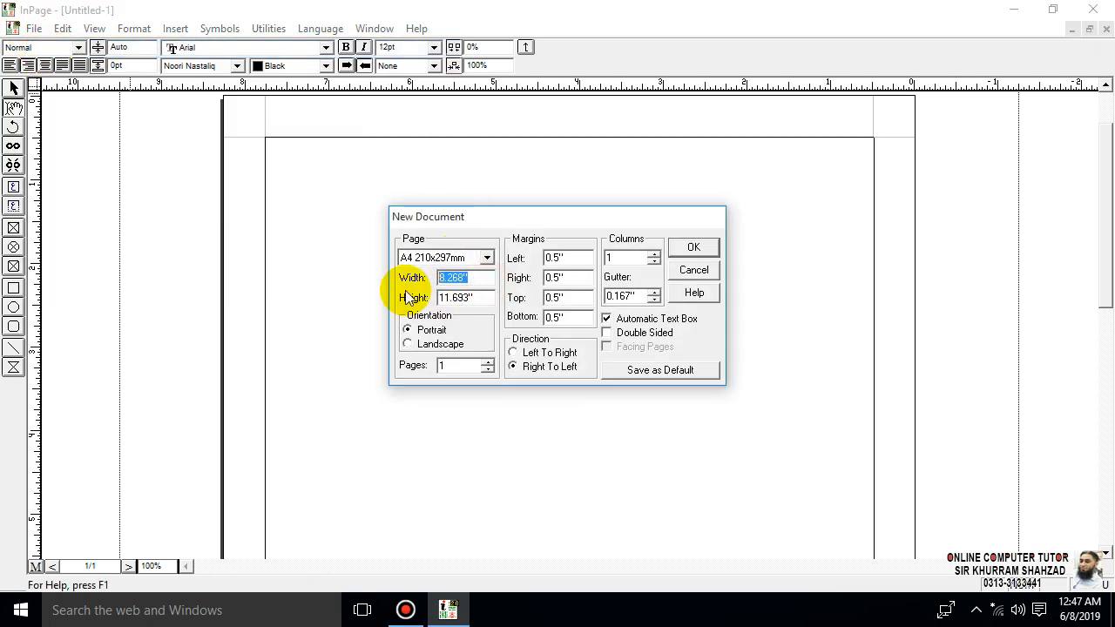
text(9)
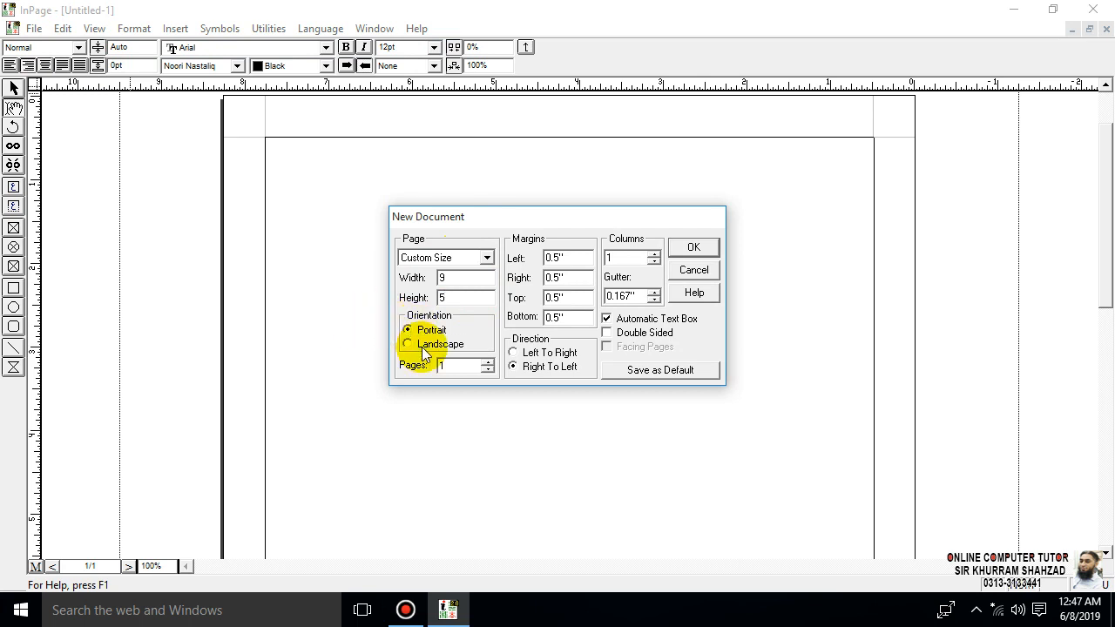
click(653, 253)
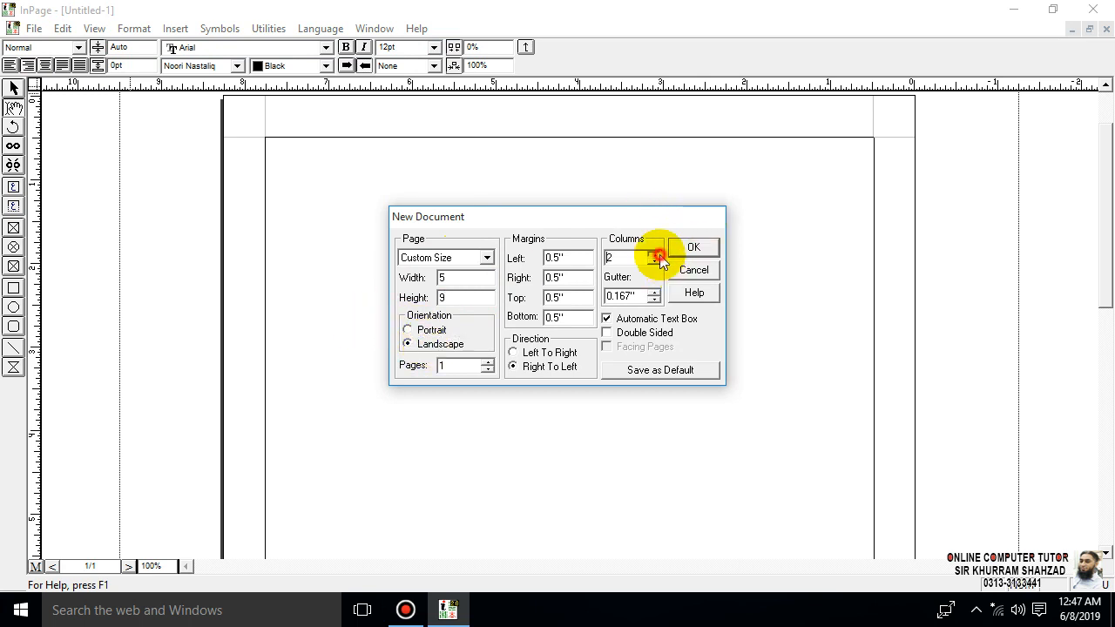
click(693, 247)
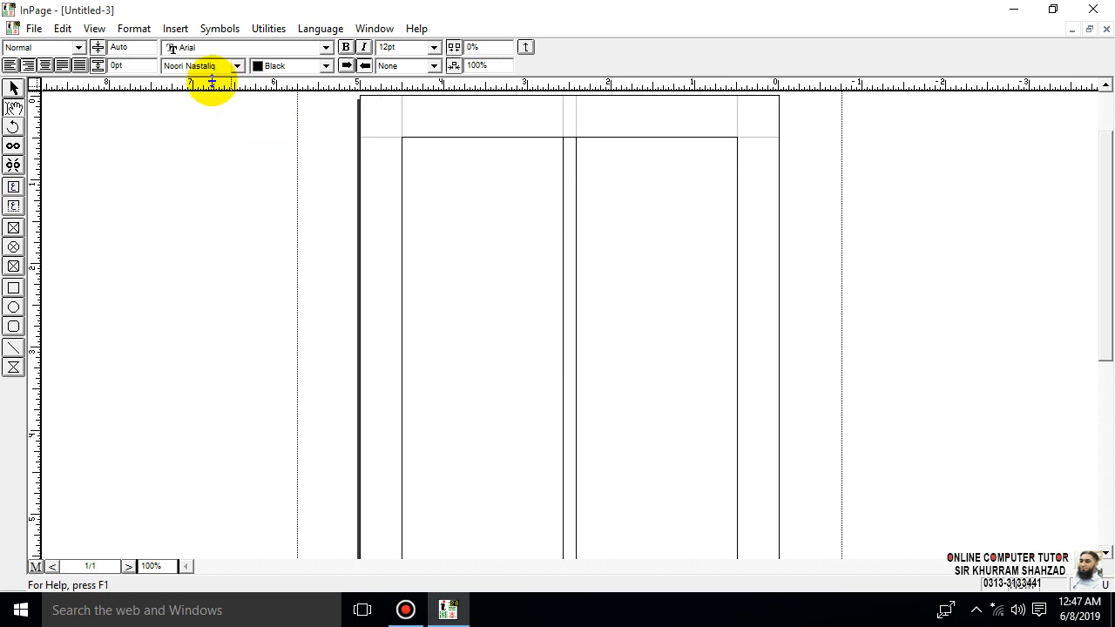
- Close the current two-column document and start a new custom-size one with width 5 and height 9, switching it to landscape
click(1106, 29)
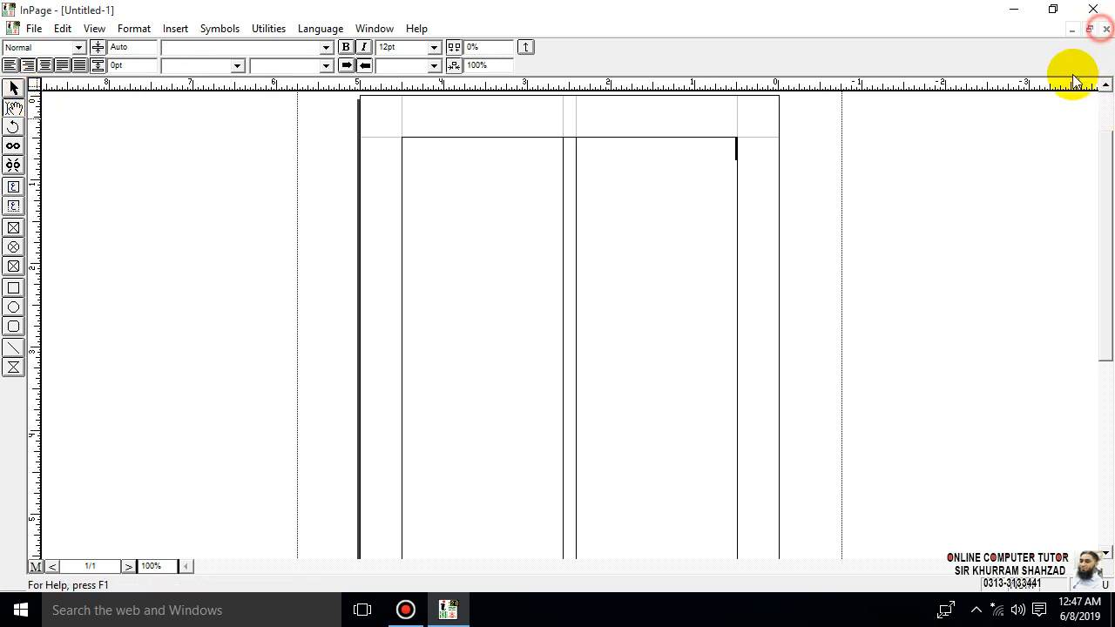
key(ctrl+n)
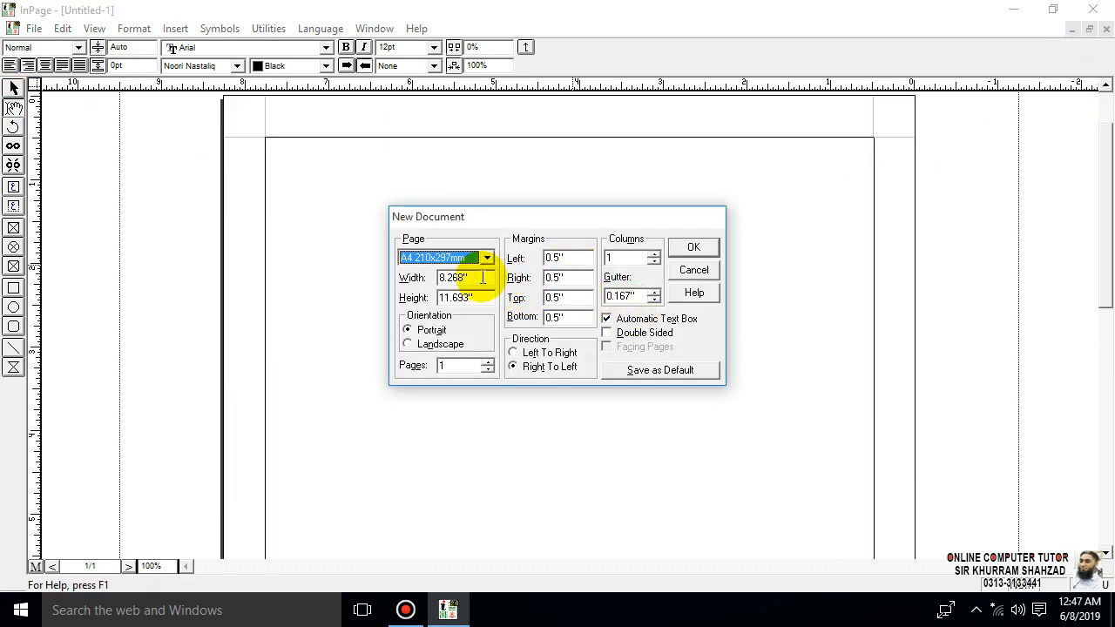
drag(460, 277, 402, 284)
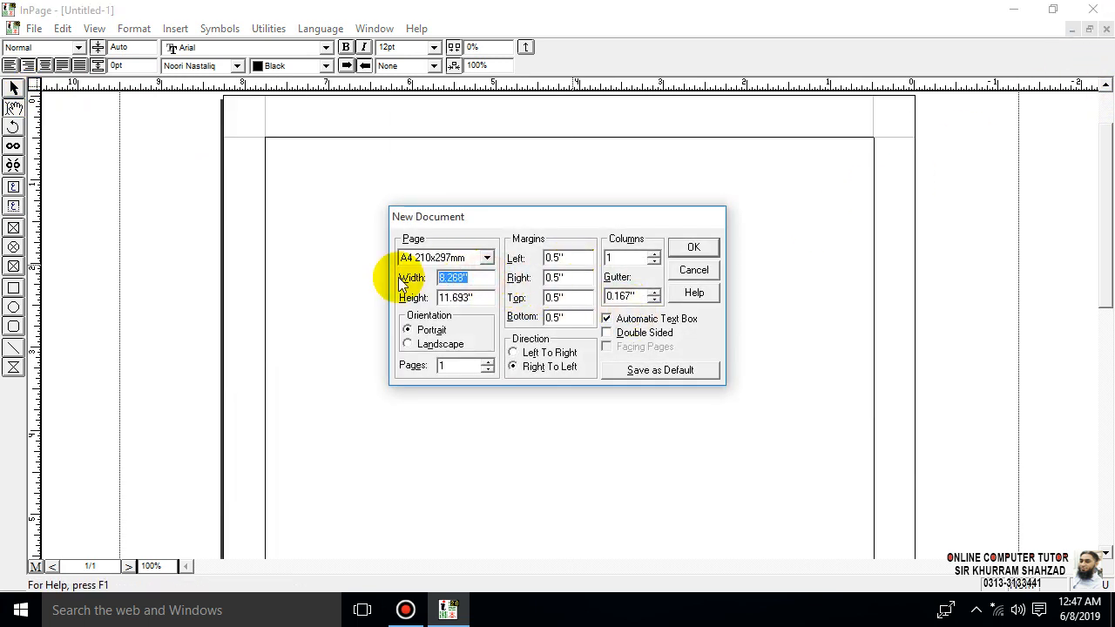
text(9)
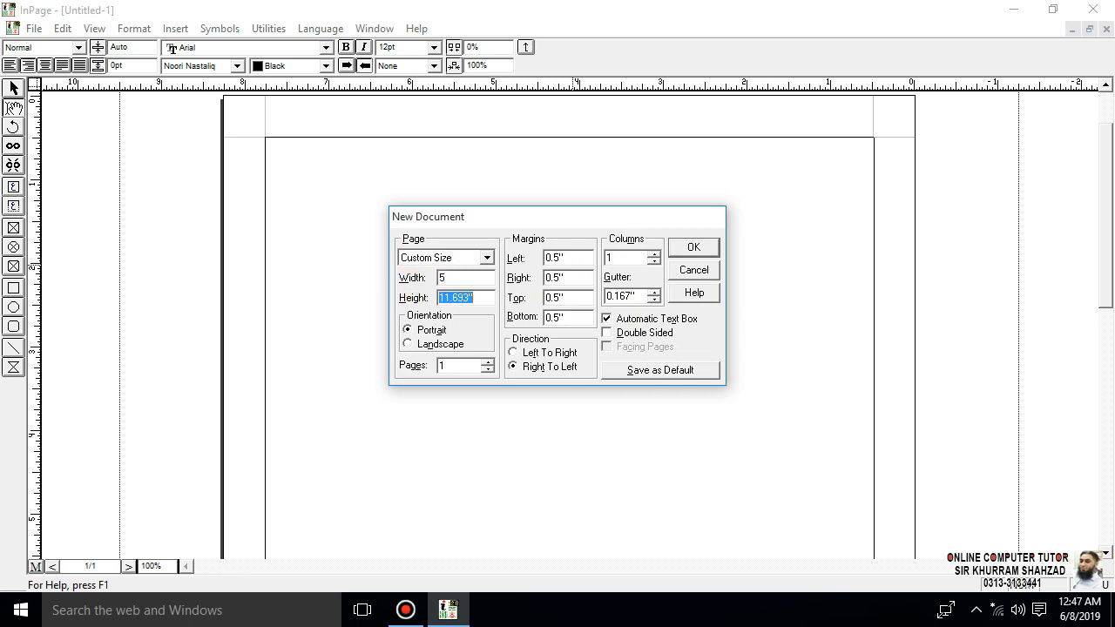
click(440, 344)
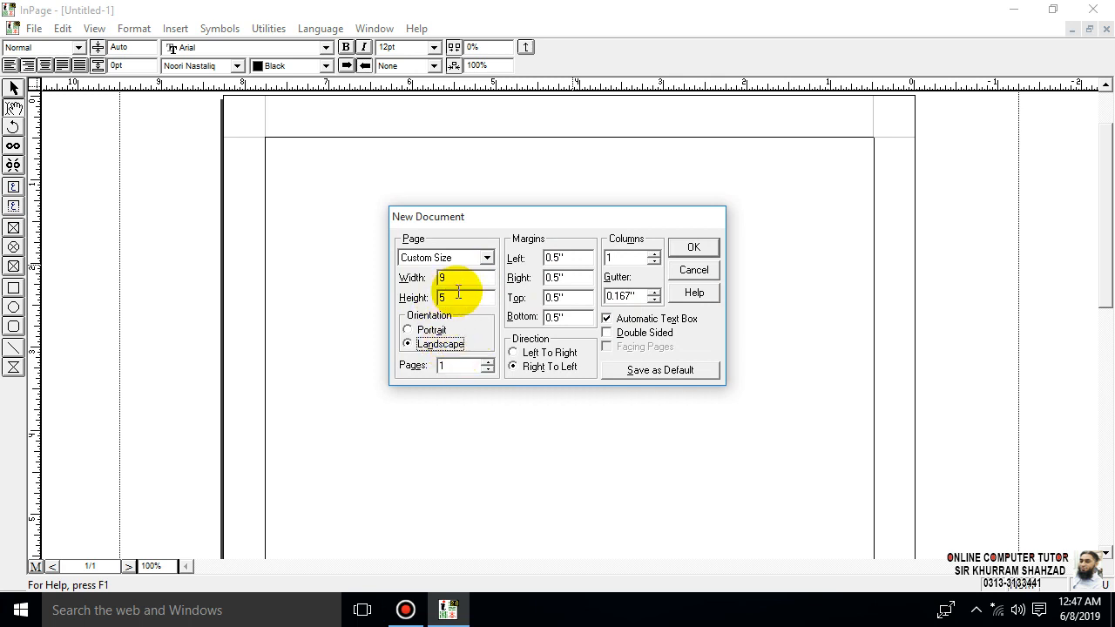
- Set the new document's width to 5 and height to 9, choose landscape orientation and 2 columns, and create it
drag(461, 298, 388, 301)
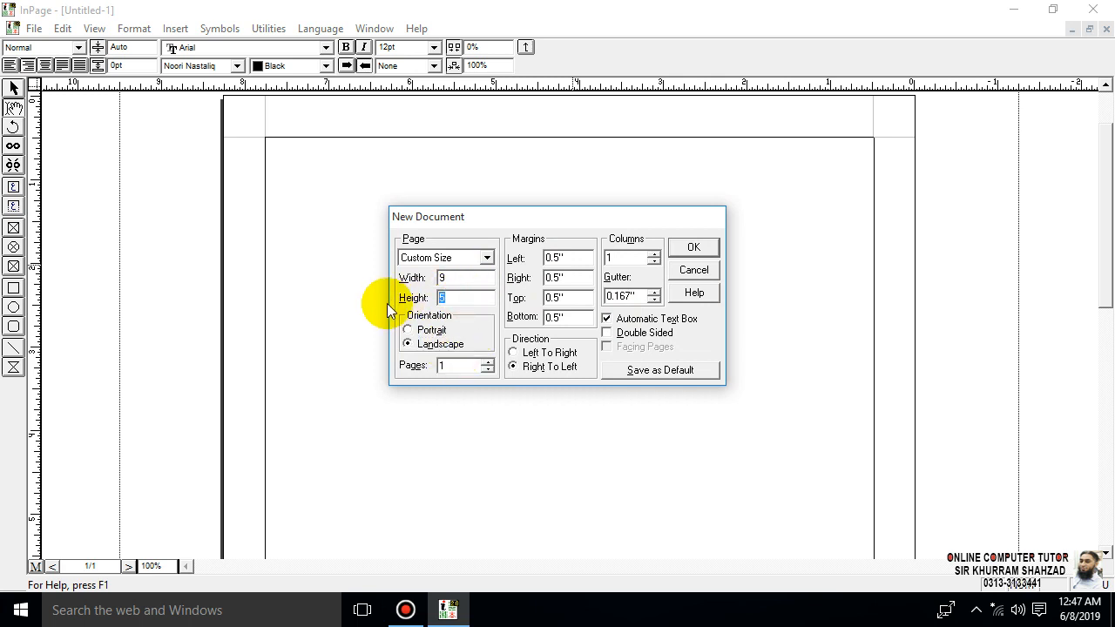
drag(459, 279, 405, 277)
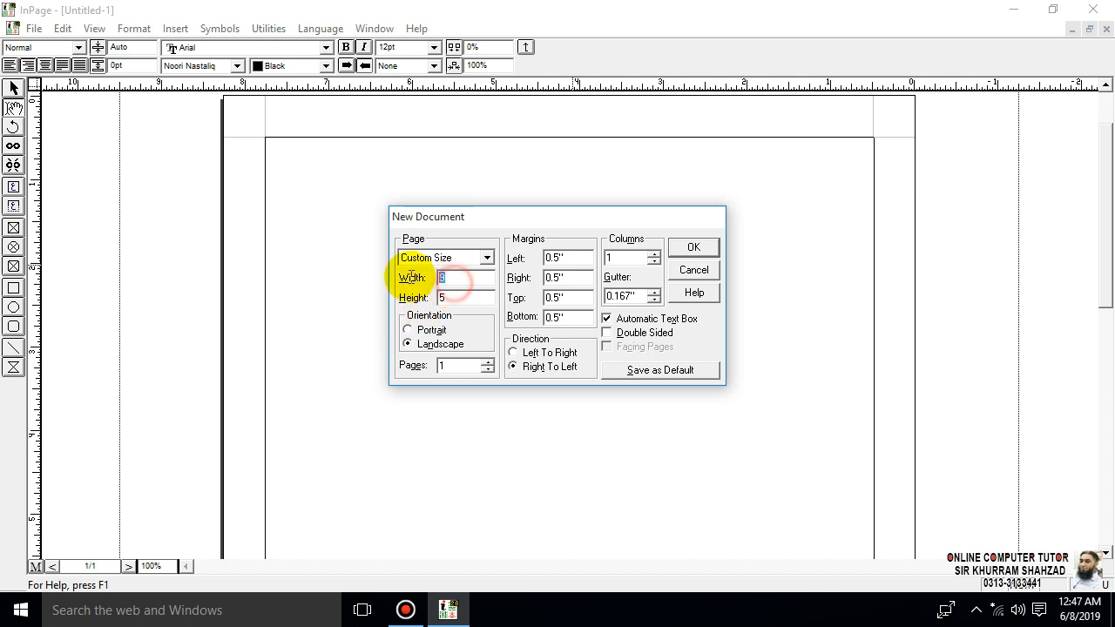
text(5)
drag(473, 298, 446, 299)
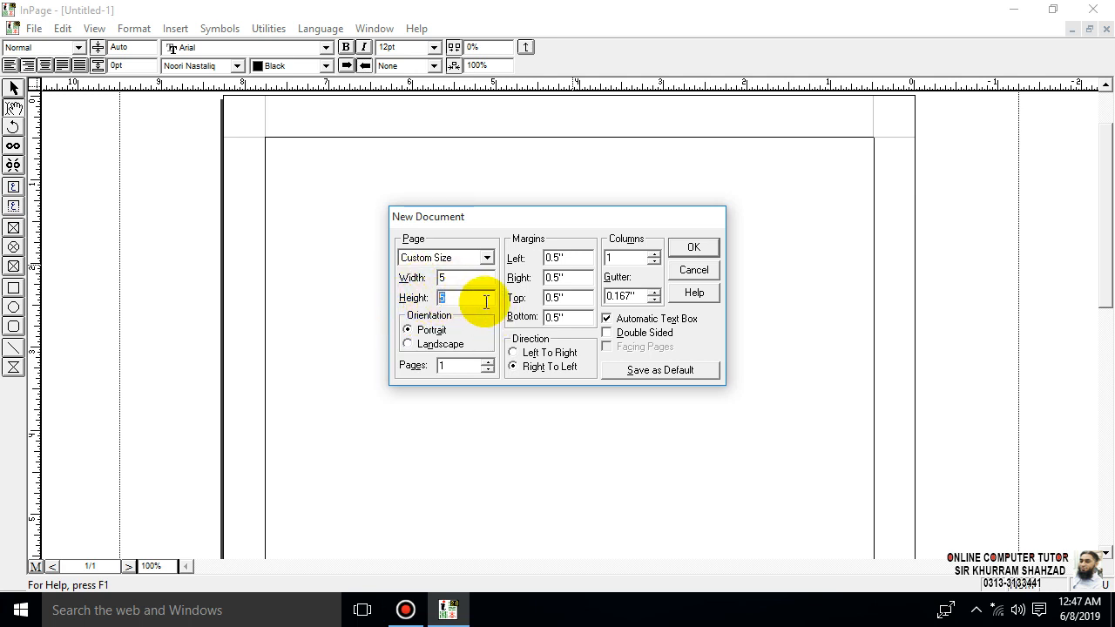
text(9)
click(431, 344)
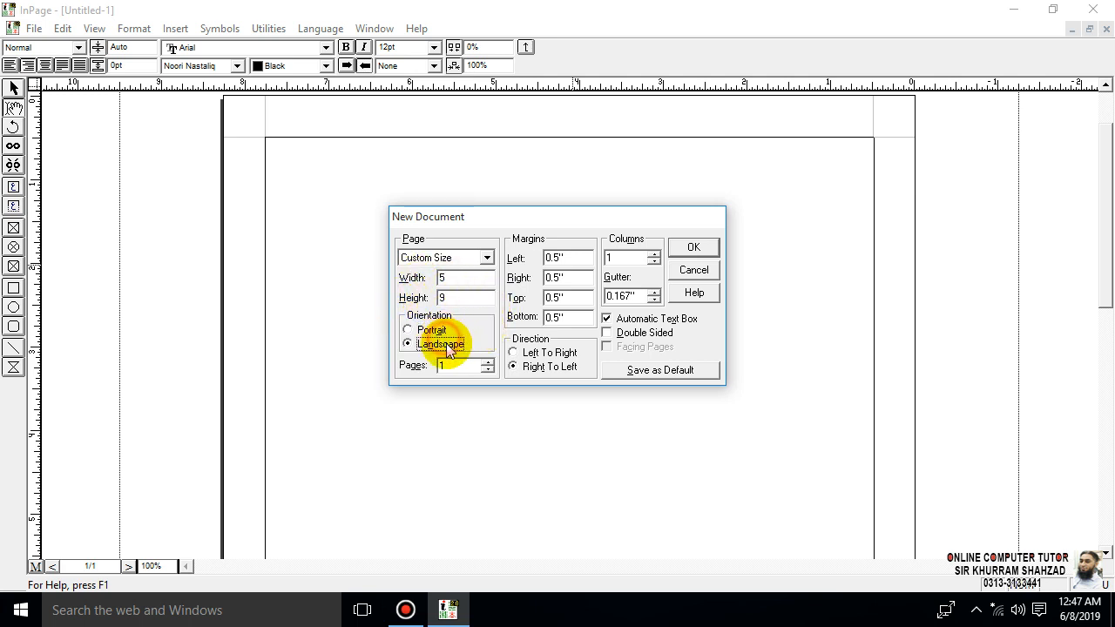
click(653, 253)
click(692, 248)
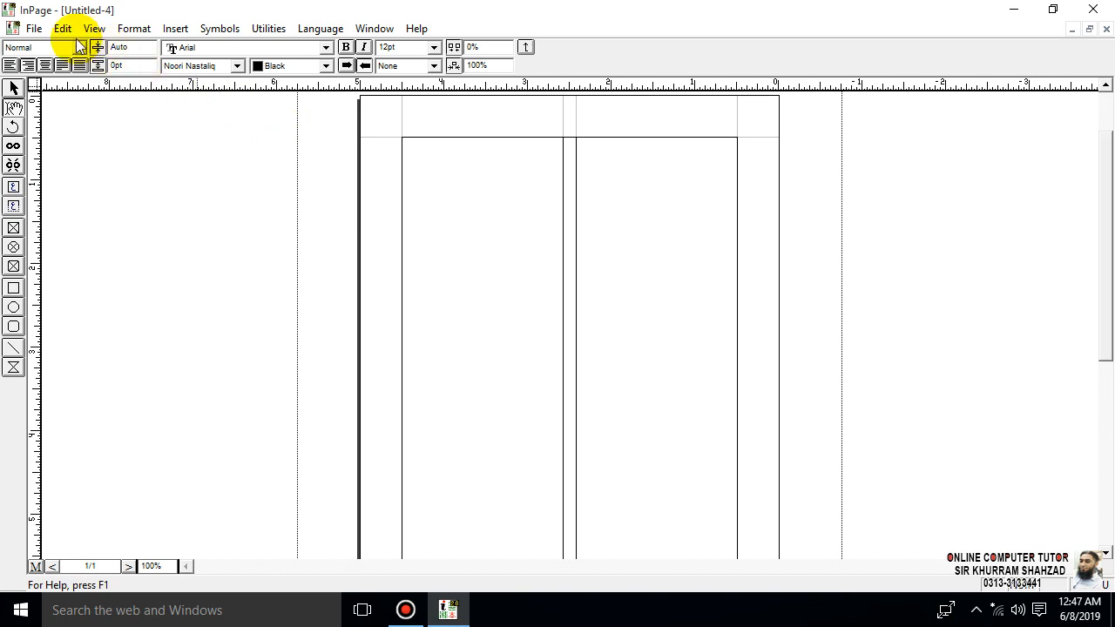
- Create another new document, choosing landscape orientation before setting the width to 5 and the height to 9
click(41, 30)
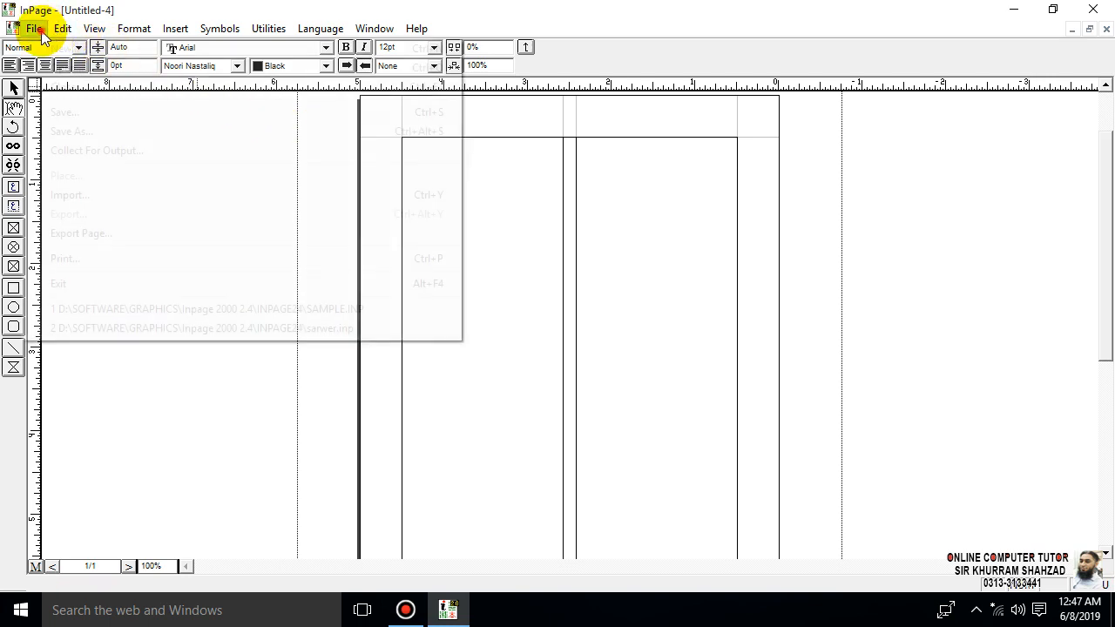
click(55, 45)
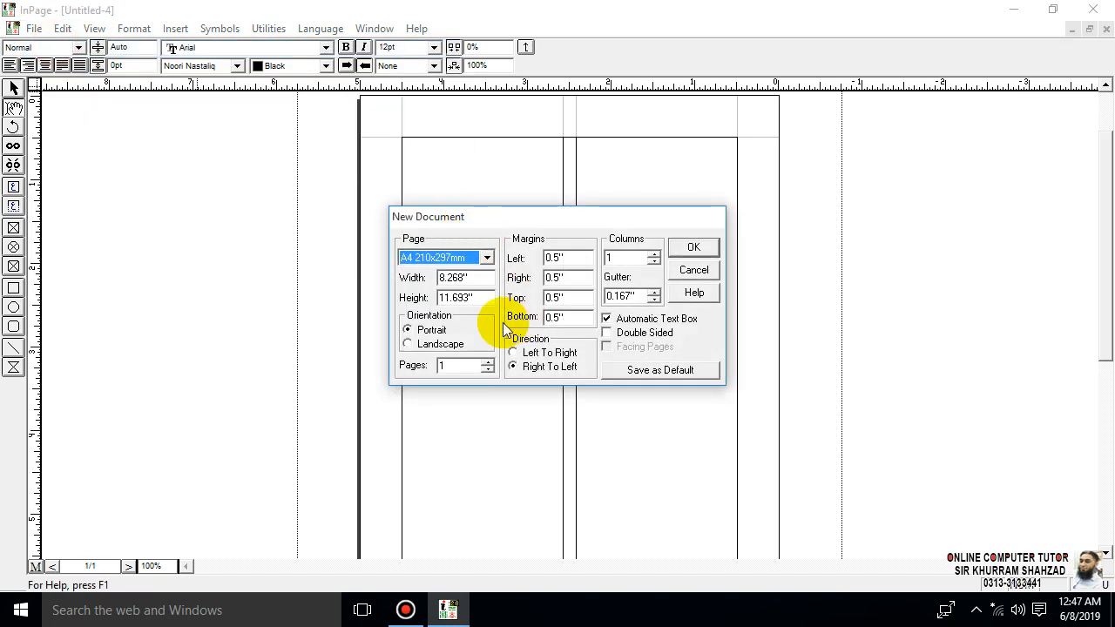
click(457, 343)
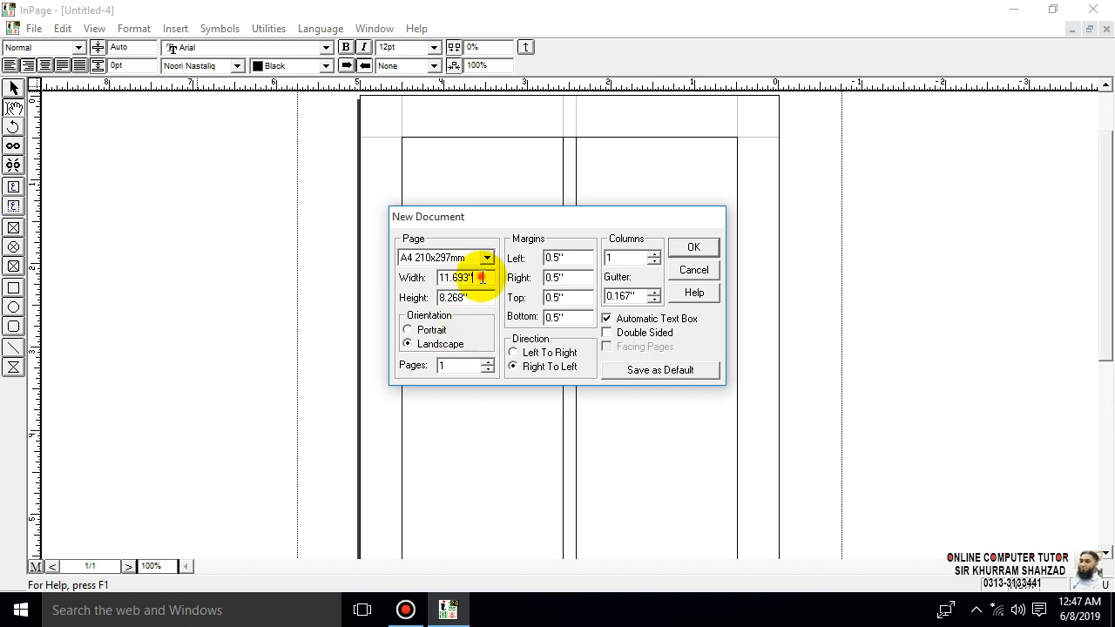
drag(475, 277, 417, 277)
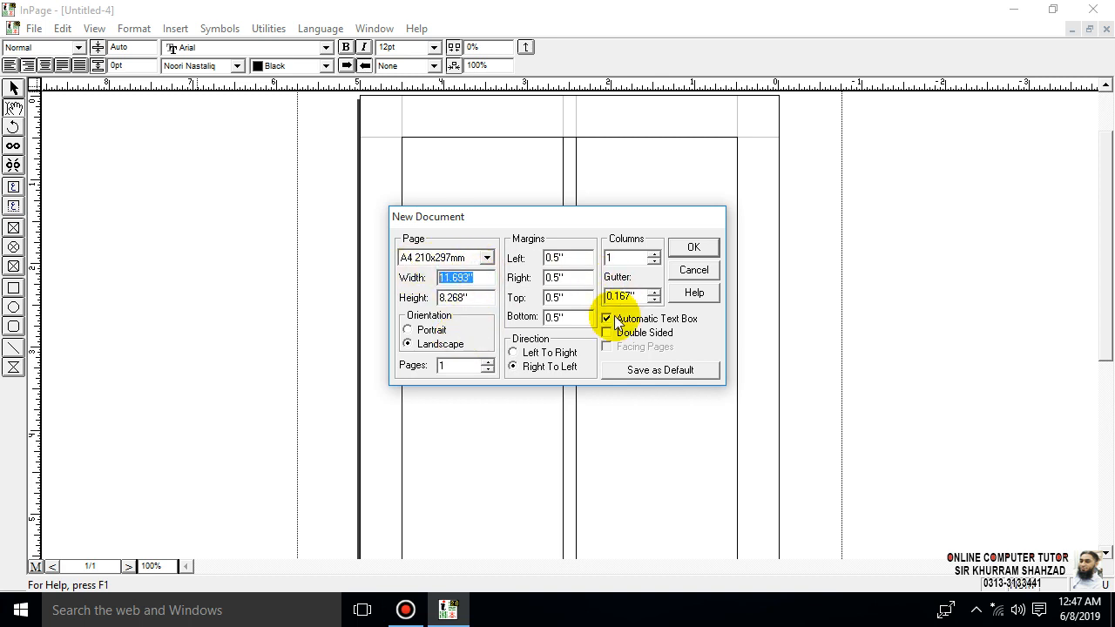
text(5)
drag(485, 298, 424, 302)
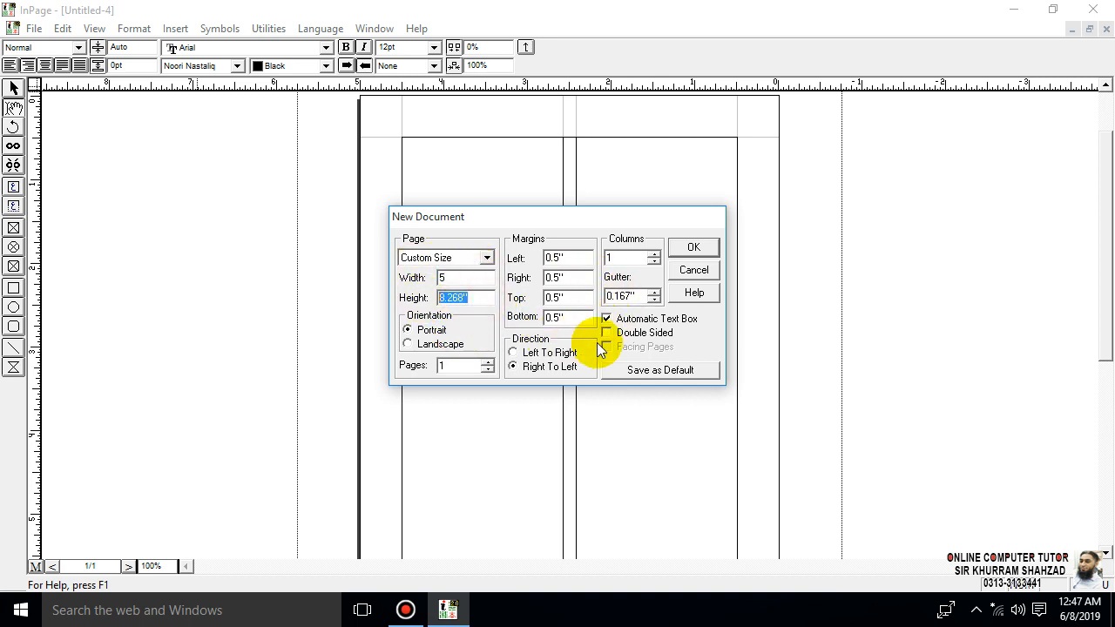
text(9)
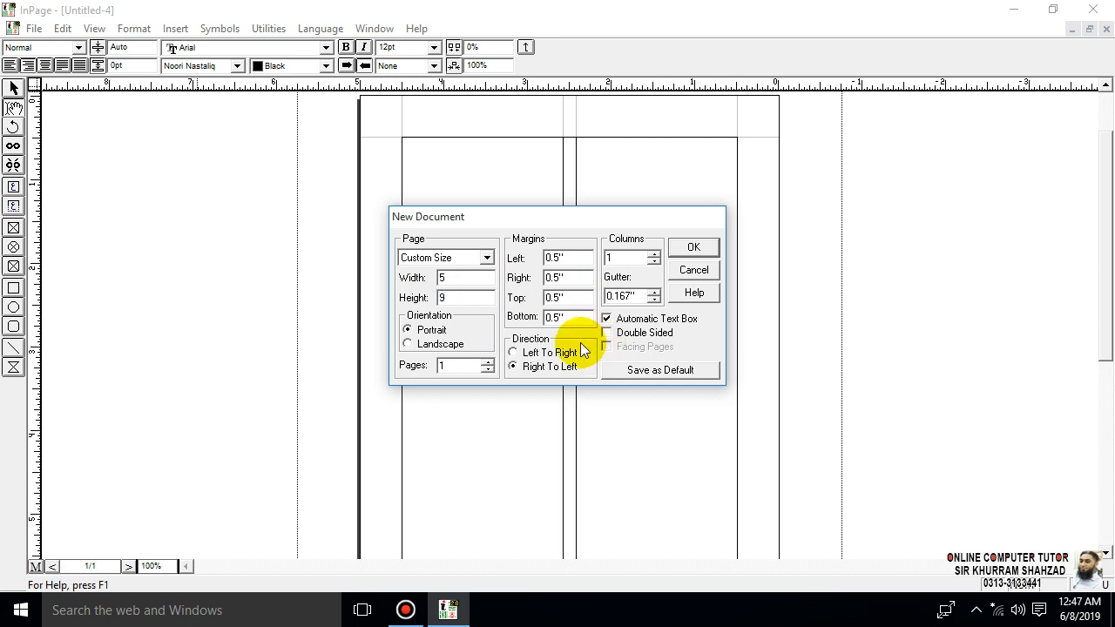
click(695, 250)
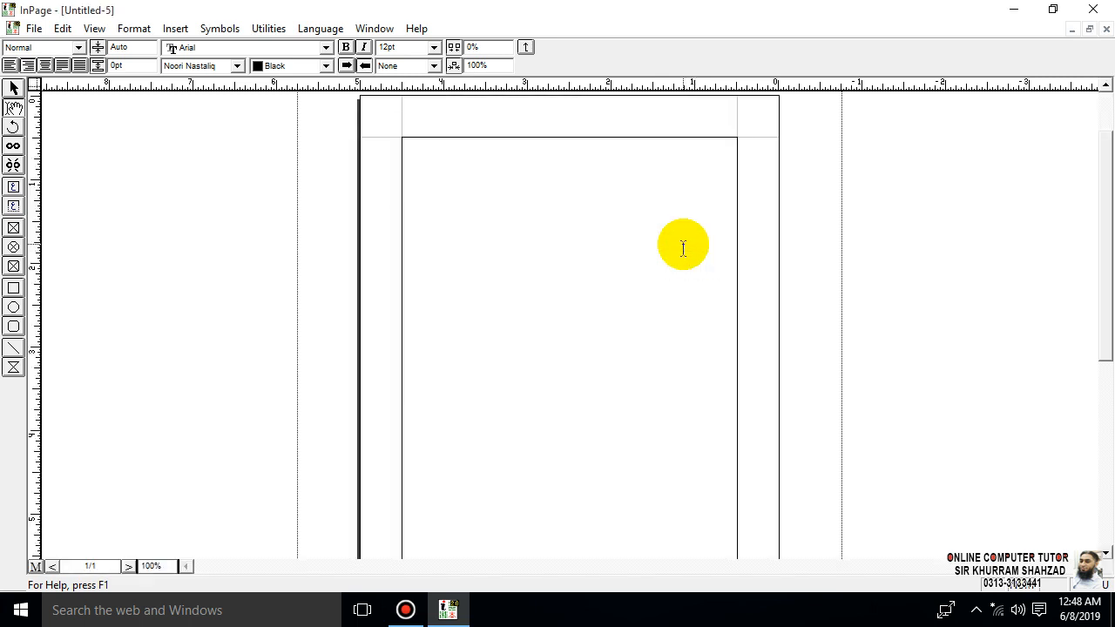
- Close both open custom-size documents and start a new A4 document with landscape orientation and 2 columns
click(1106, 28)
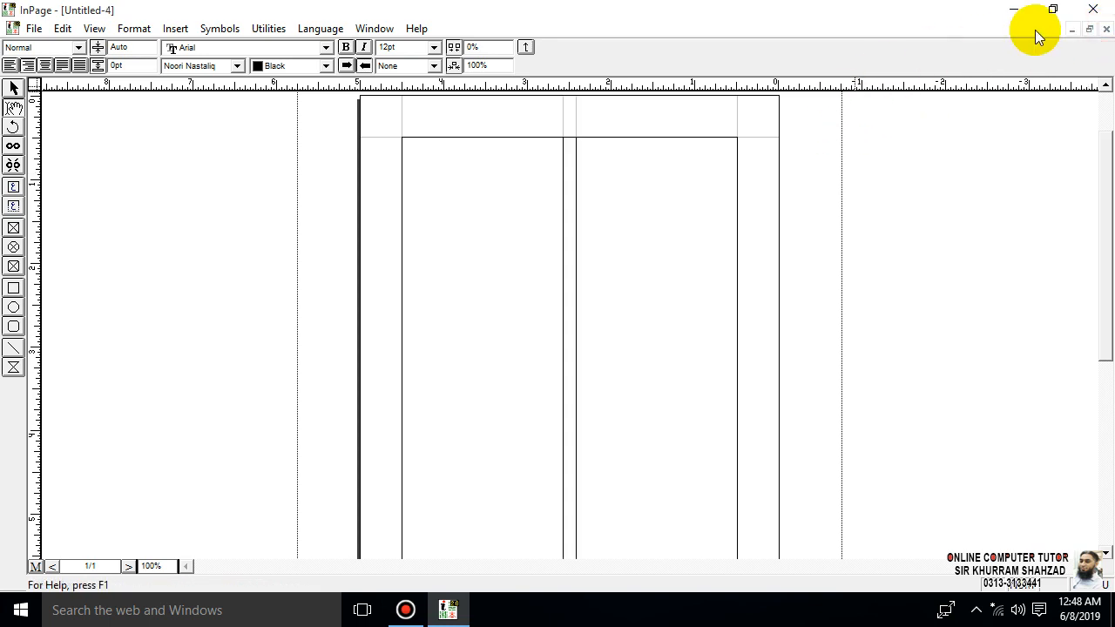
click(1106, 29)
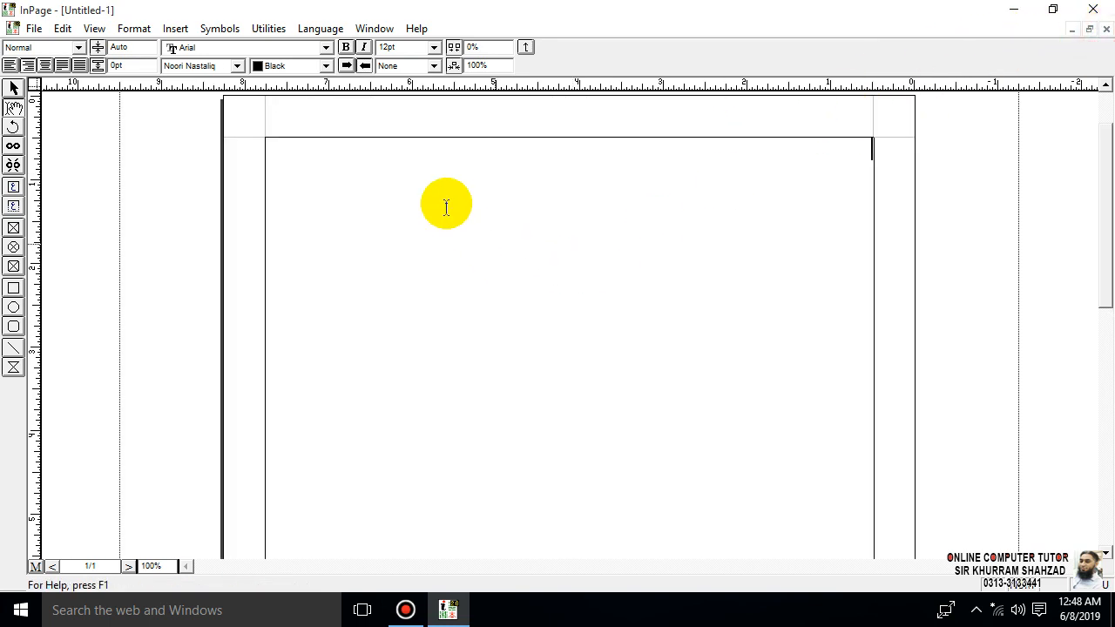
click(36, 26)
click(53, 42)
click(451, 343)
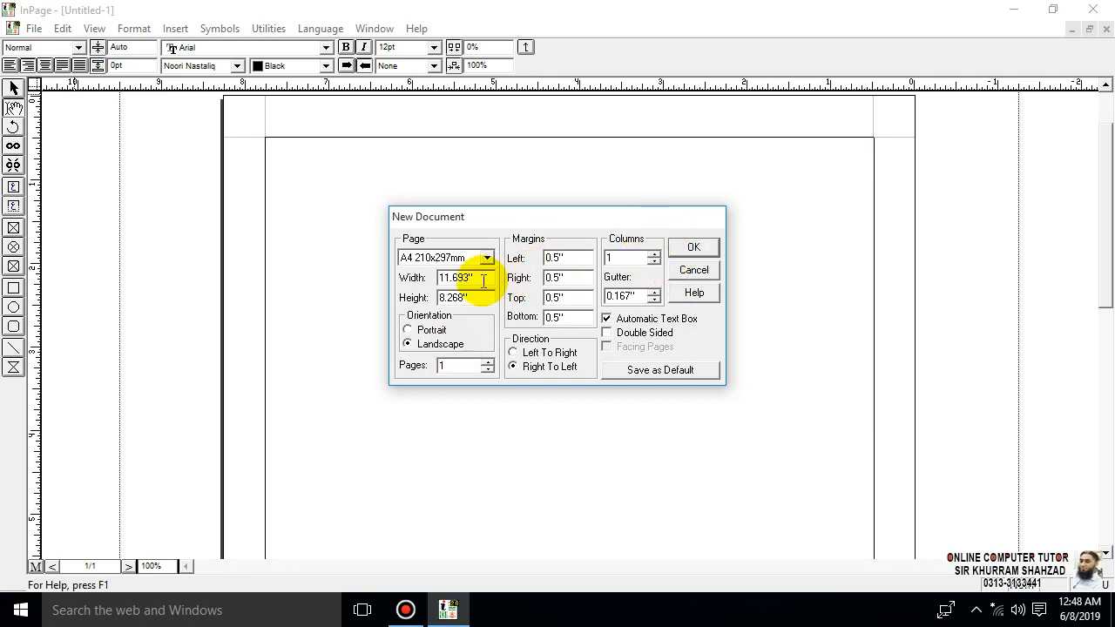
click(653, 254)
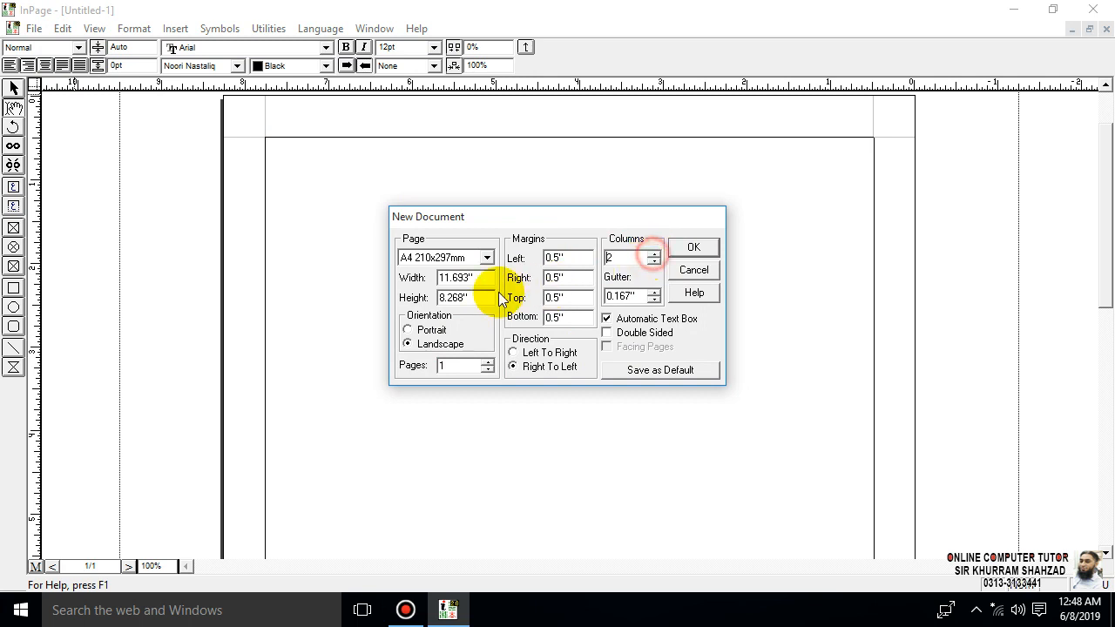
- Change the new document's page size to width 5 and height 9, and create it
click(480, 280)
drag(480, 280, 355, 278)
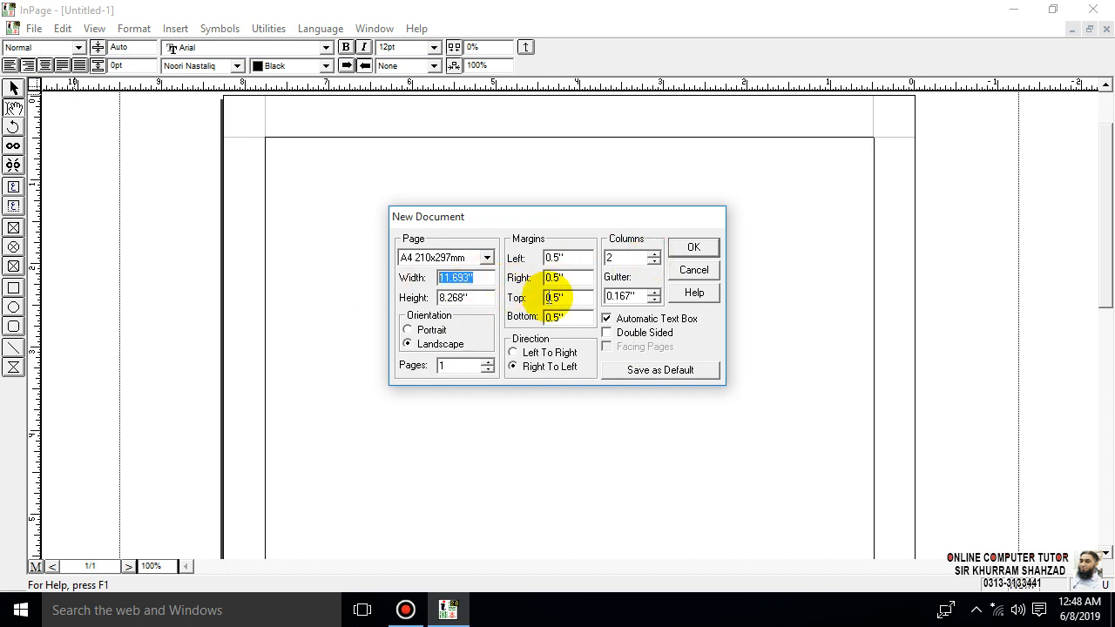
text(5)
drag(492, 298, 442, 298)
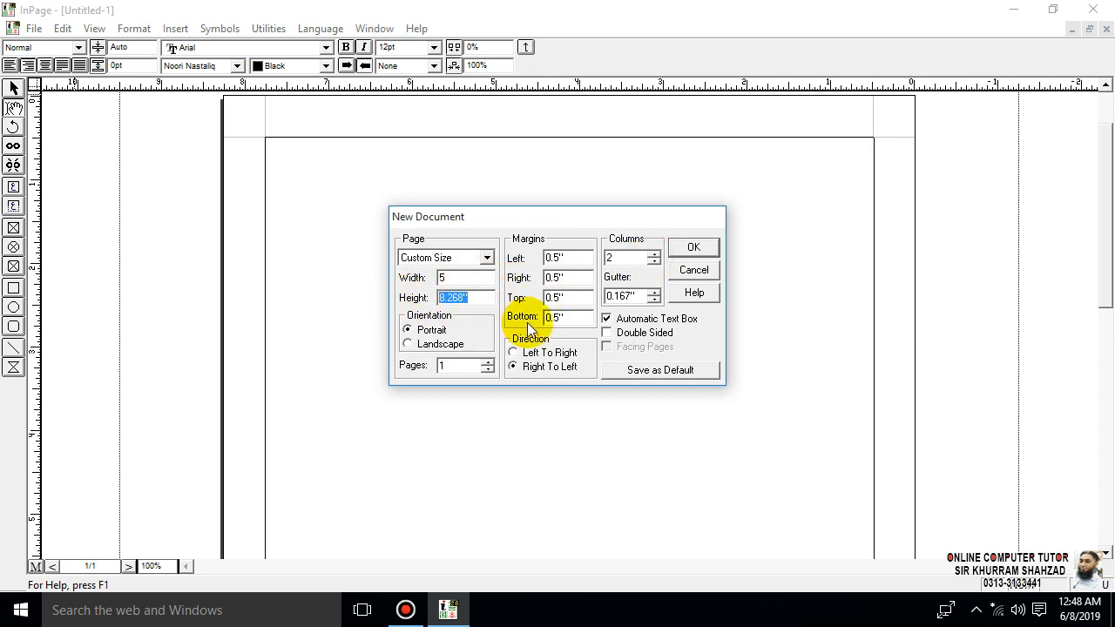
text(9)
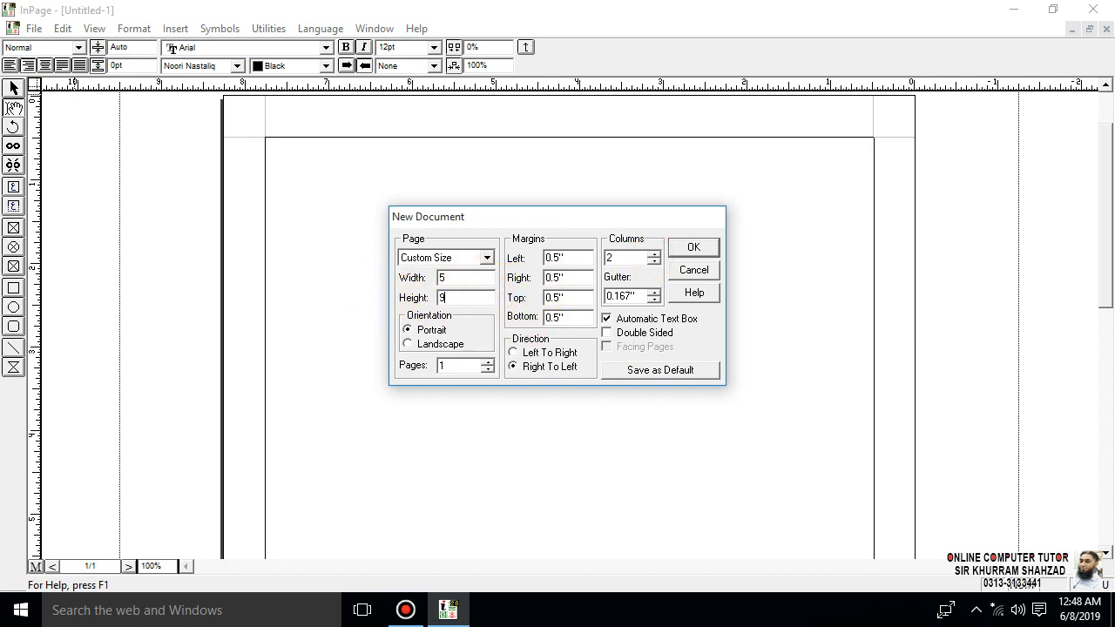
click(695, 250)
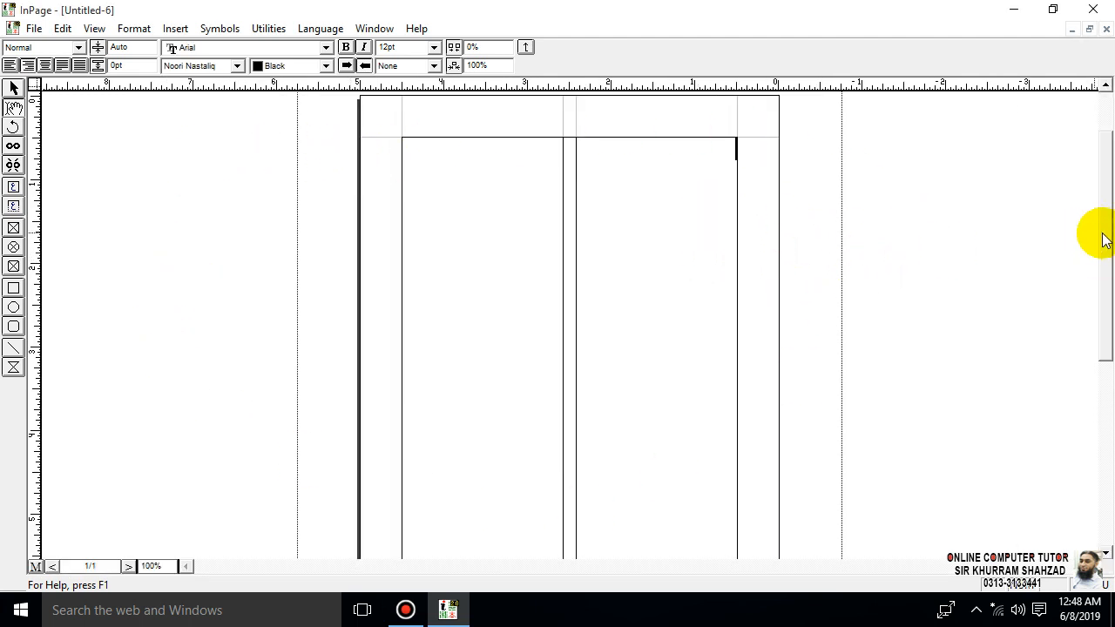
mouse_move(1101, 232)
mouse_down()
mouse_move(1111, 373)
mouse_move(1110, 236)
mouse_up()
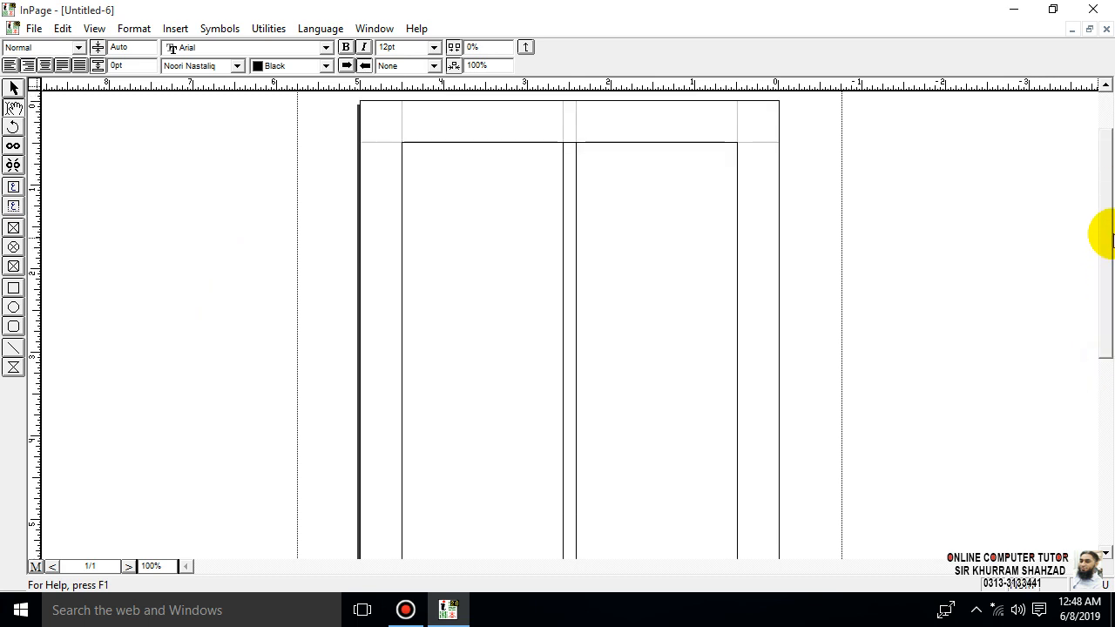
click(138, 33)
mouse_move(73, 40)
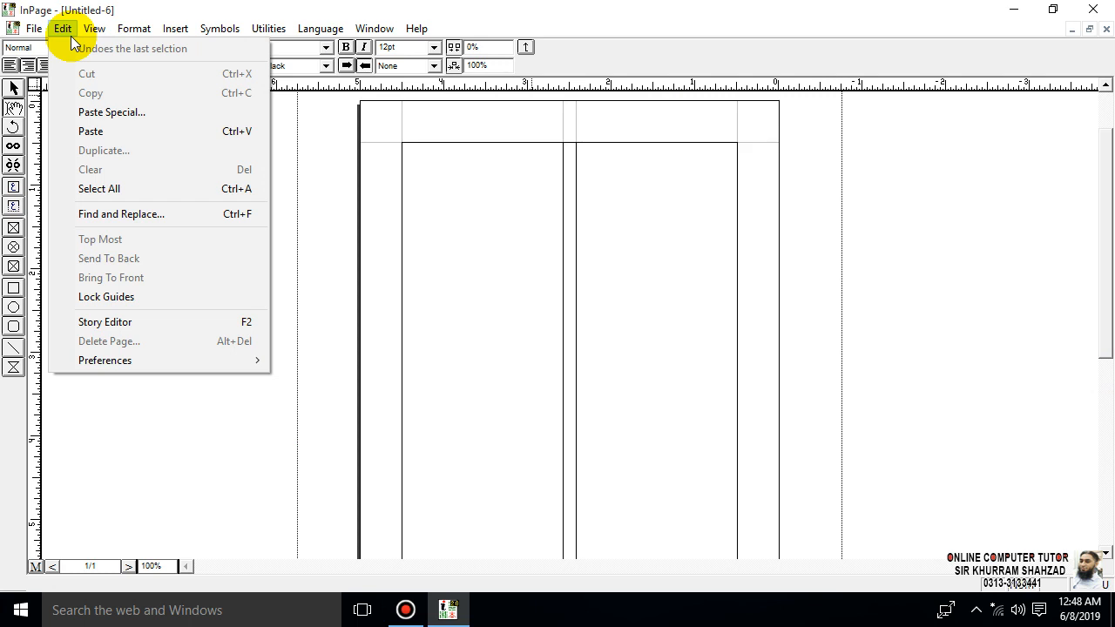
mouse_move(28, 39)
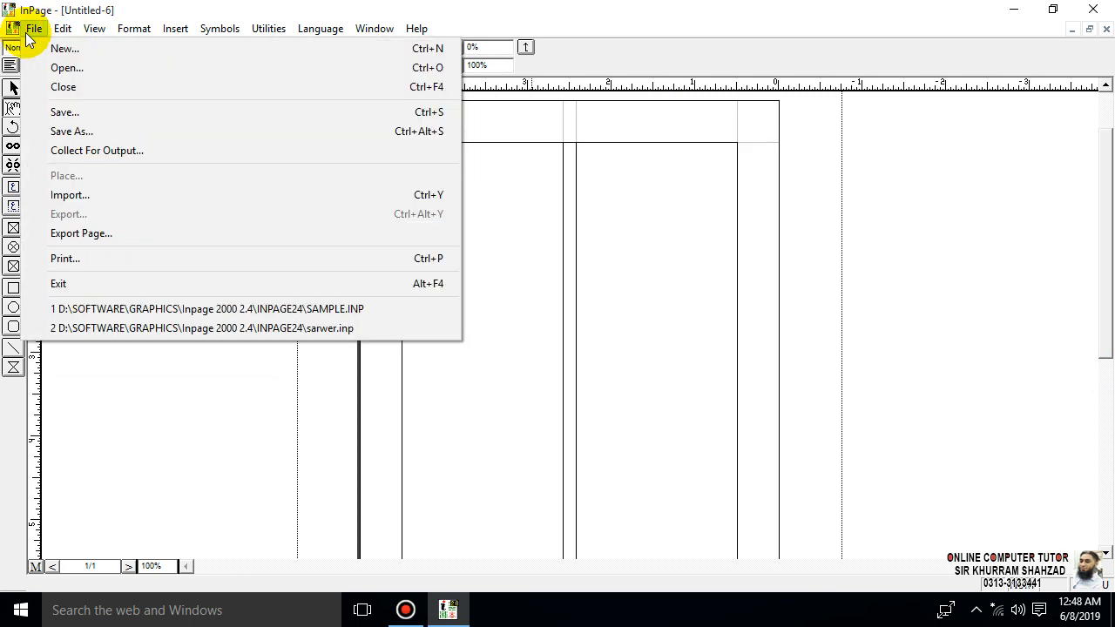
click(647, 223)
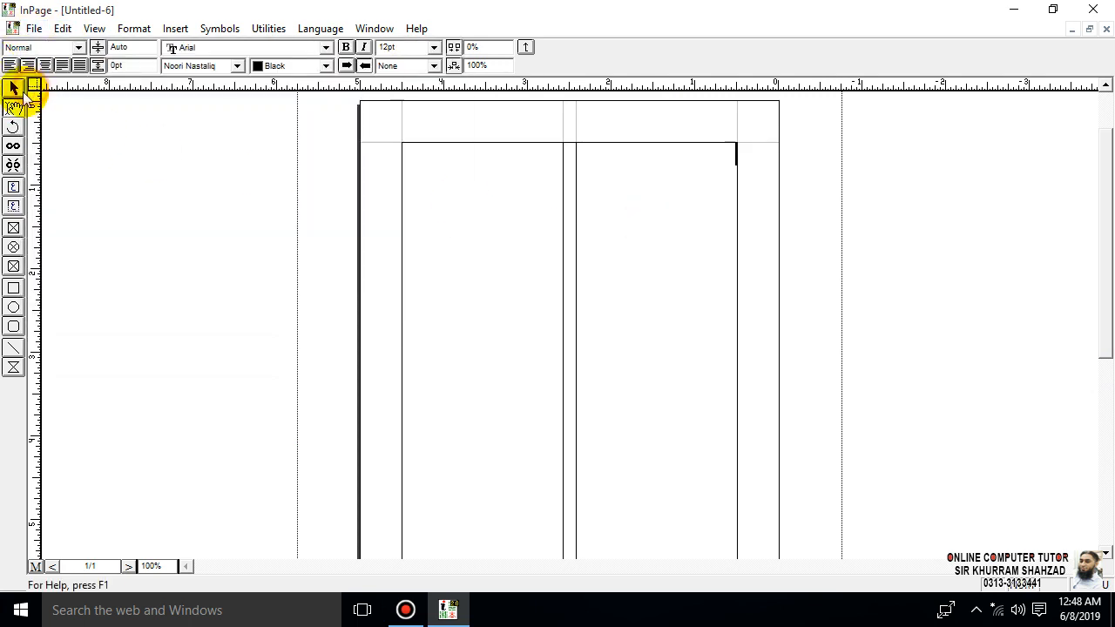
- Select the two-column text box and set its horizontal position to 5 and its vertical position to 9
click(535, 230)
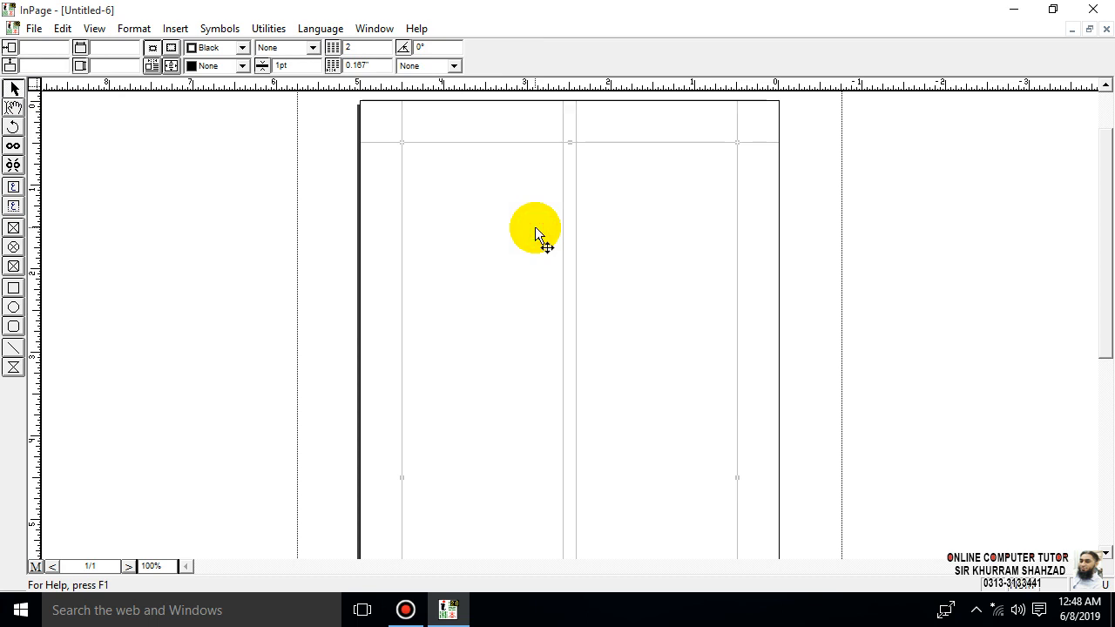
click(57, 49)
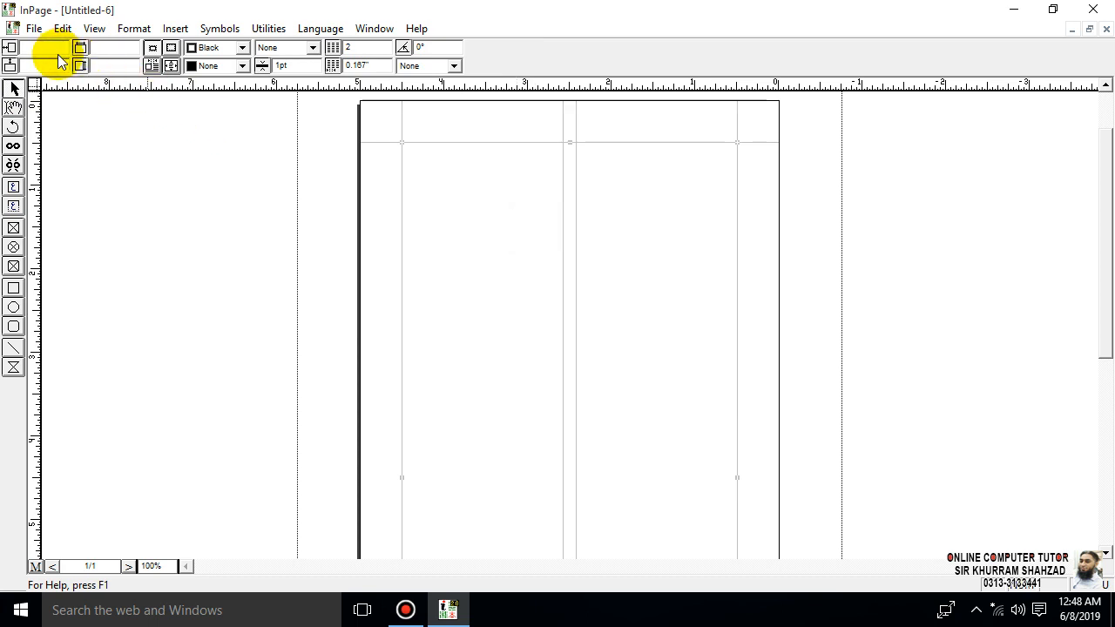
text(5)
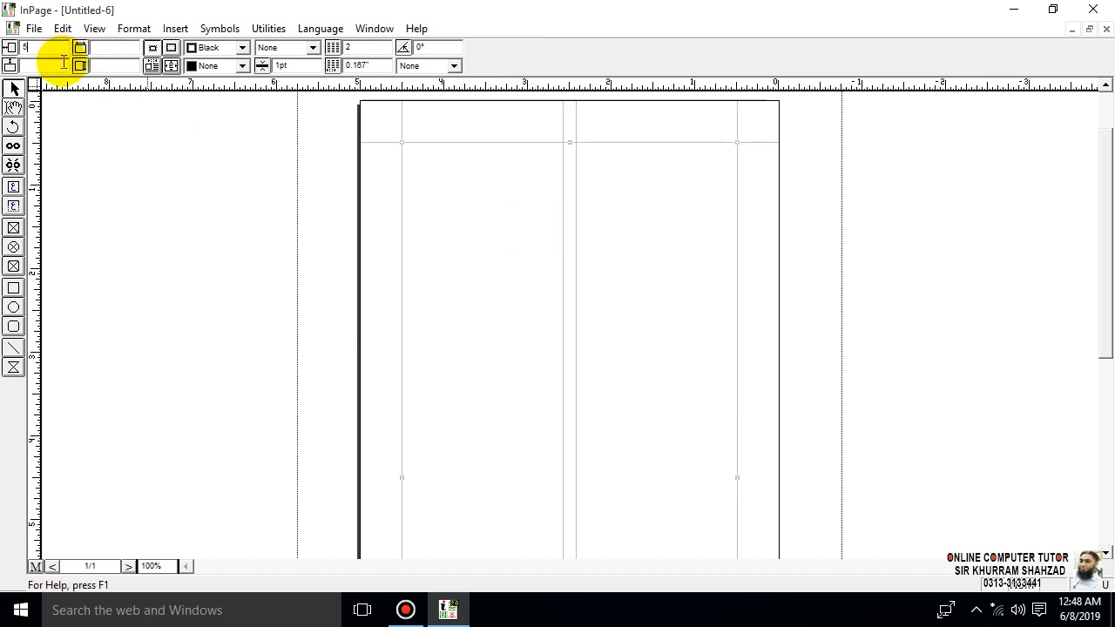
click(64, 63)
text(9)
key(Return)
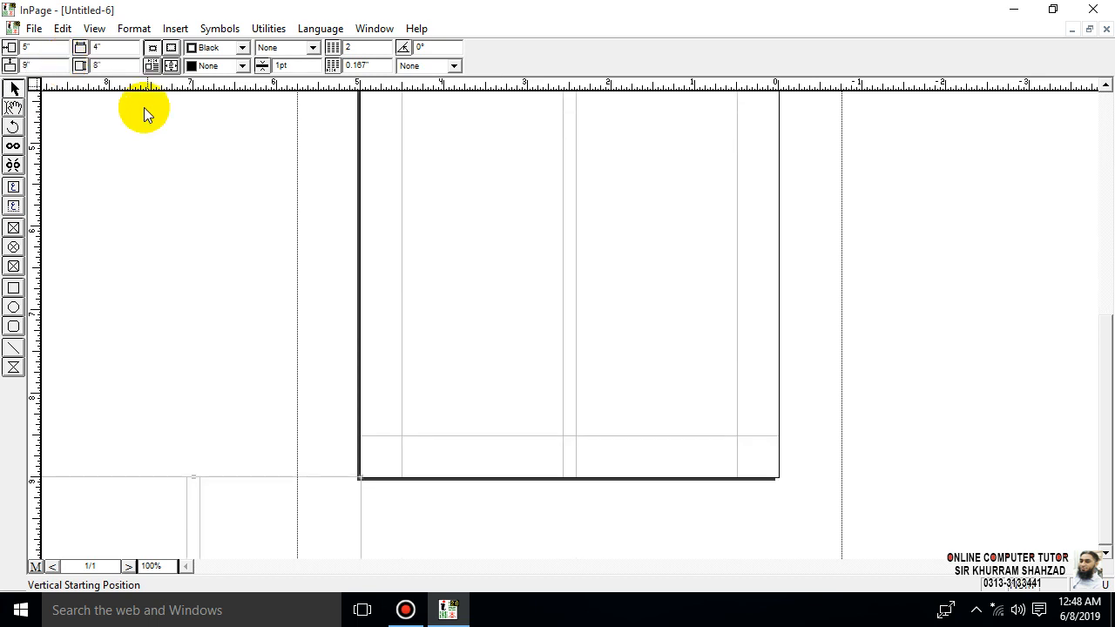
- Close the two-column document without saving and close the remaining A4 document as well
click(1101, 30)
click(570, 339)
click(1089, 29)
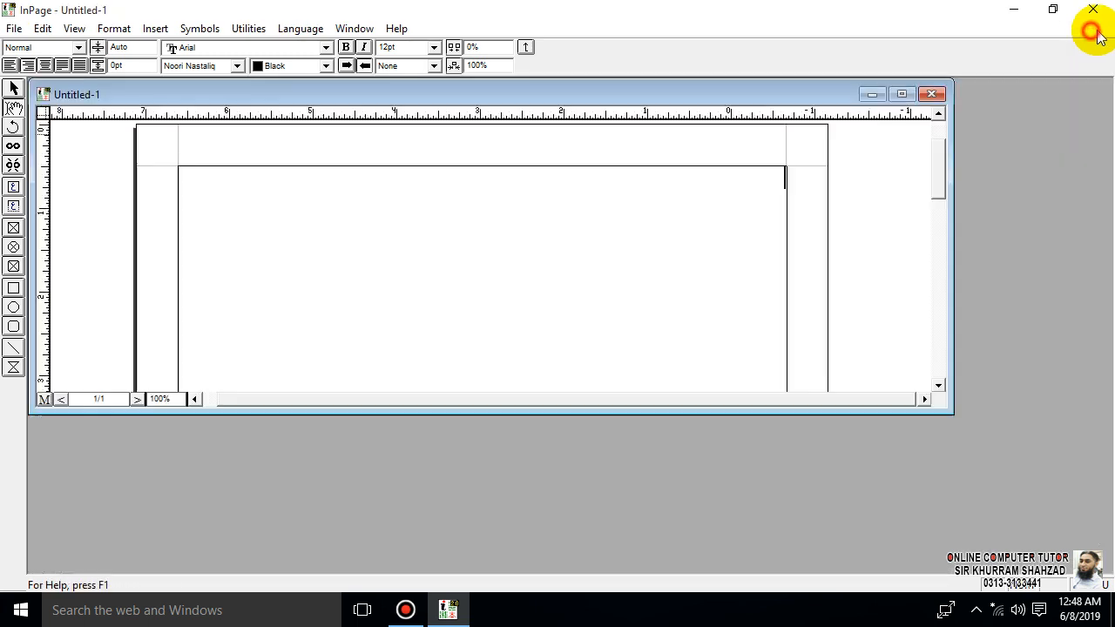
click(940, 95)
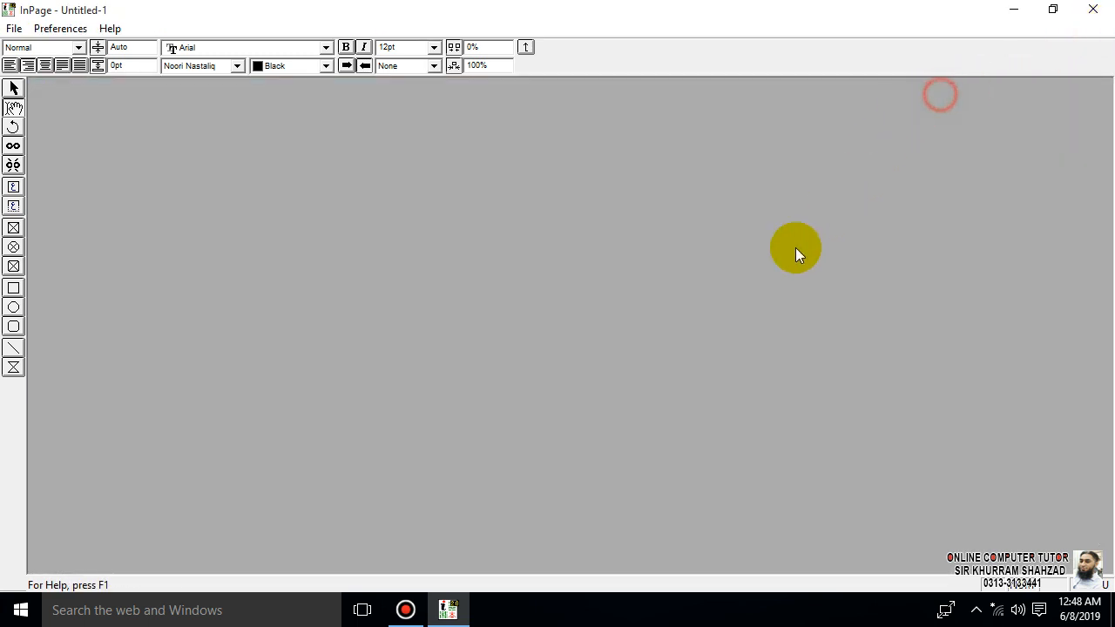
- Create a landscape custom-size document with width 9, height 5 and 2 columns, and close it again
click(14, 29)
click(39, 48)
click(455, 348)
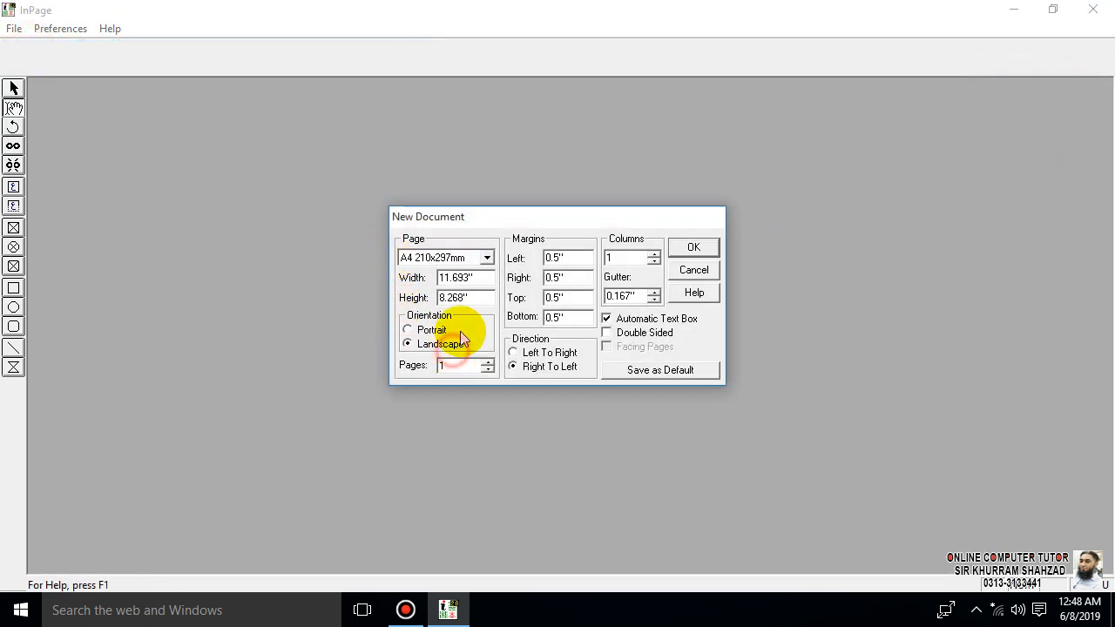
click(487, 284)
drag(488, 284, 402, 287)
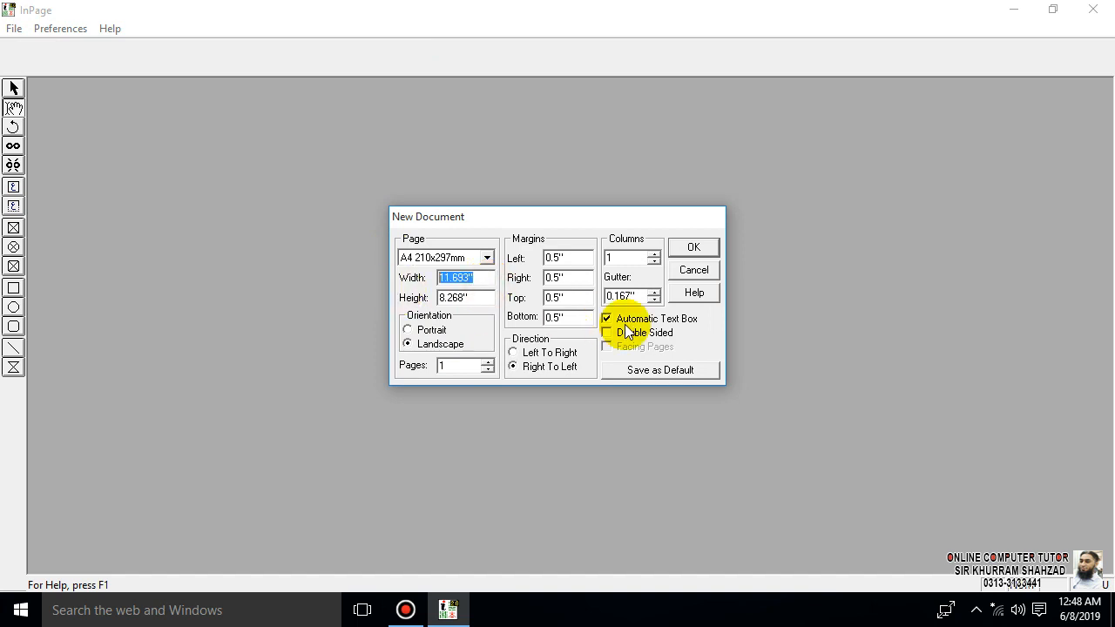
text(9)
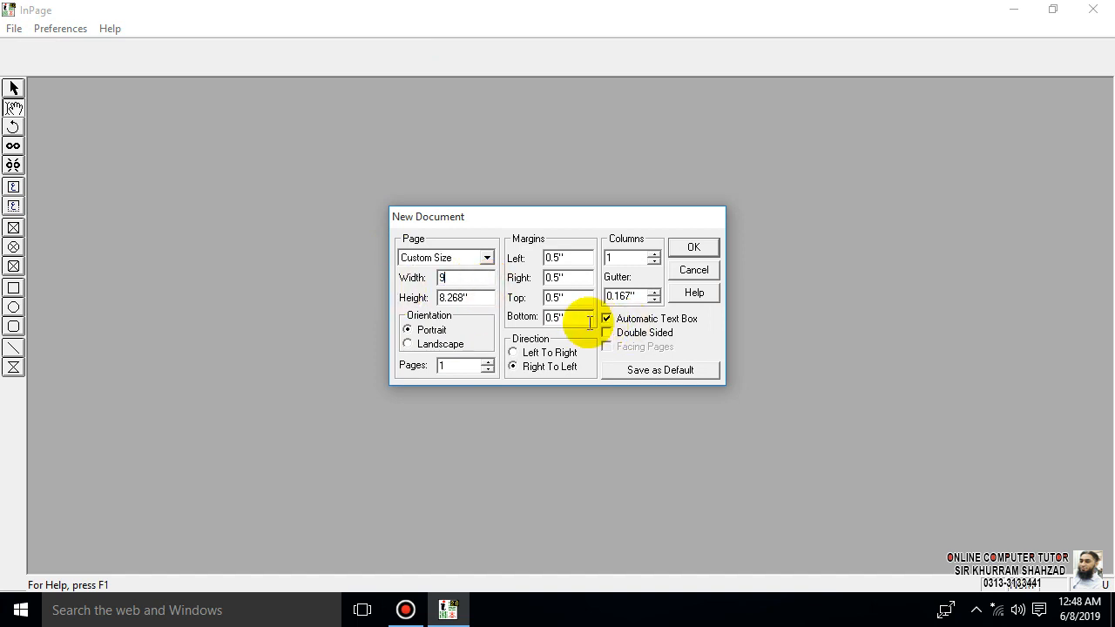
drag(487, 297, 401, 296)
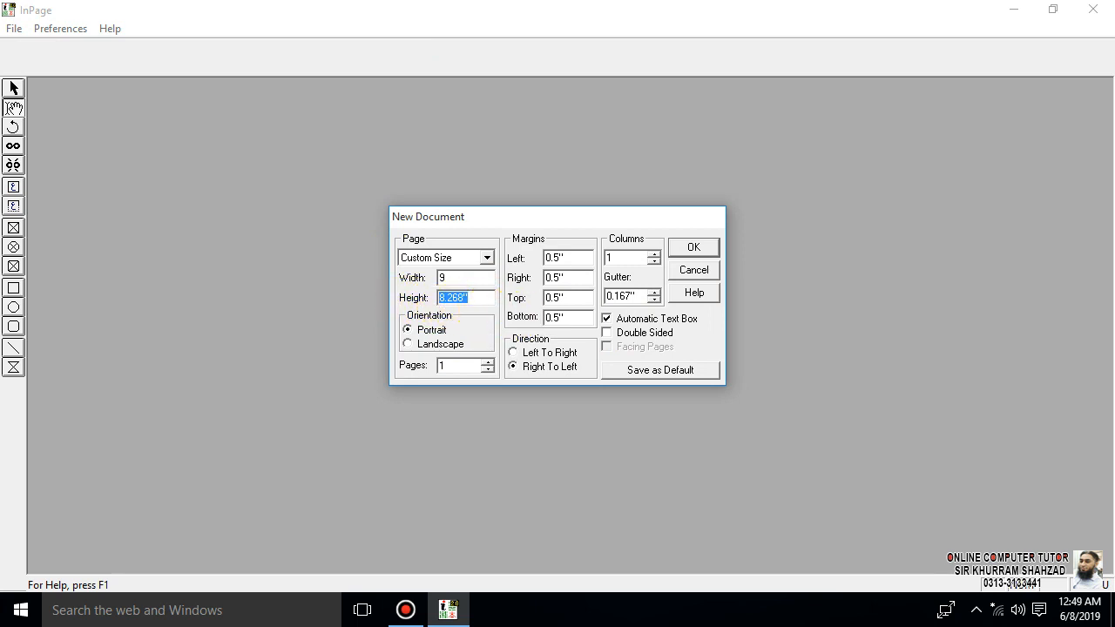
click(681, 246)
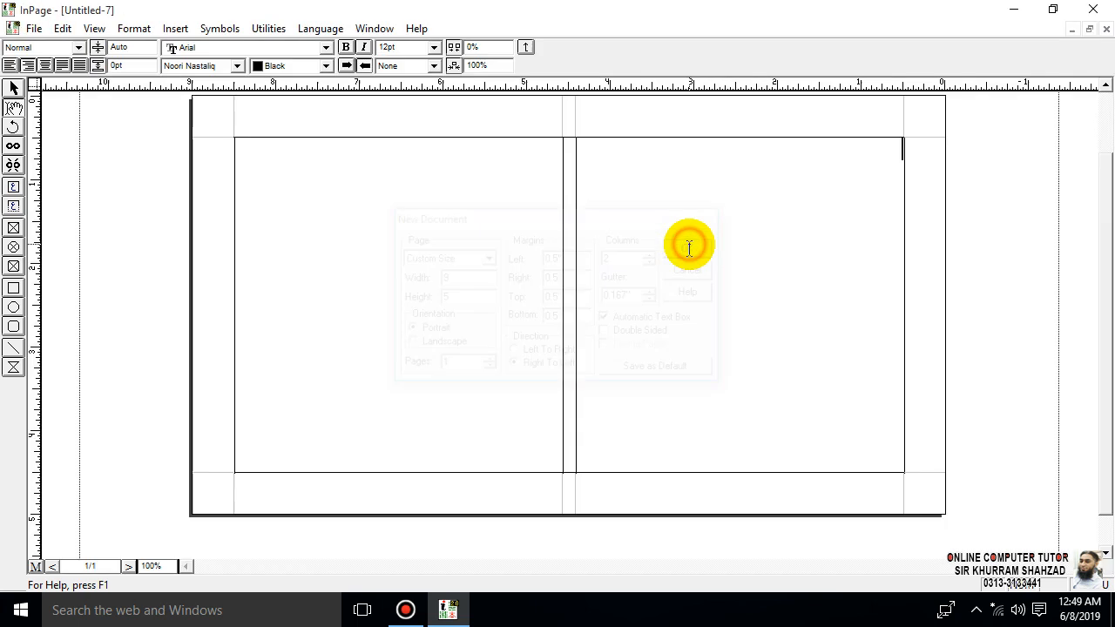
click(1105, 31)
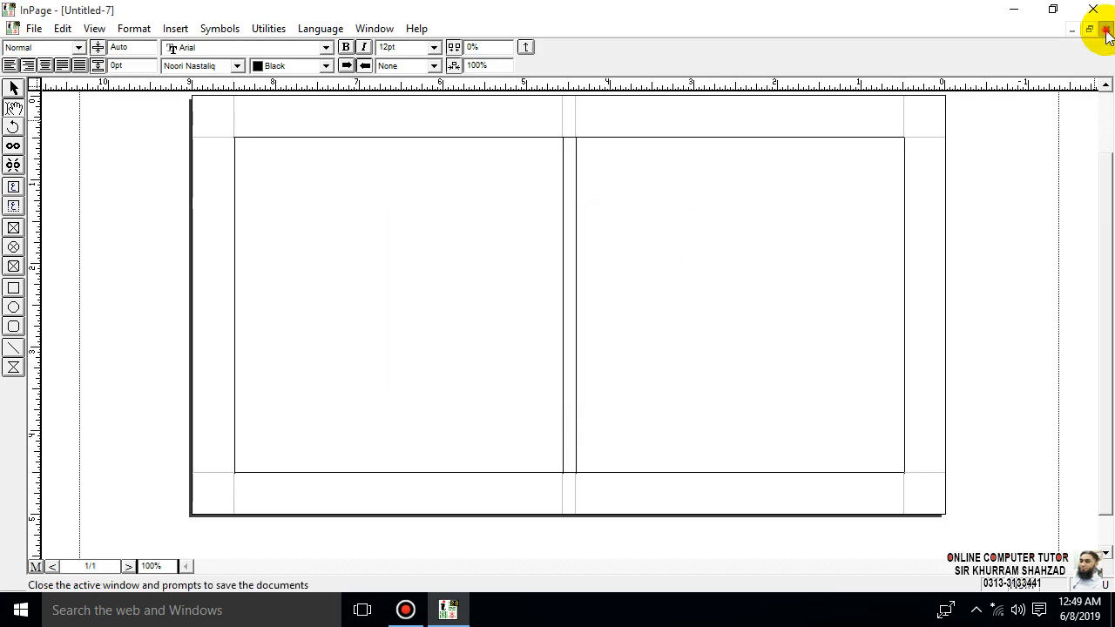
- Start a new portrait document with a custom page size of width 9 and height 5
click(14, 32)
click(45, 49)
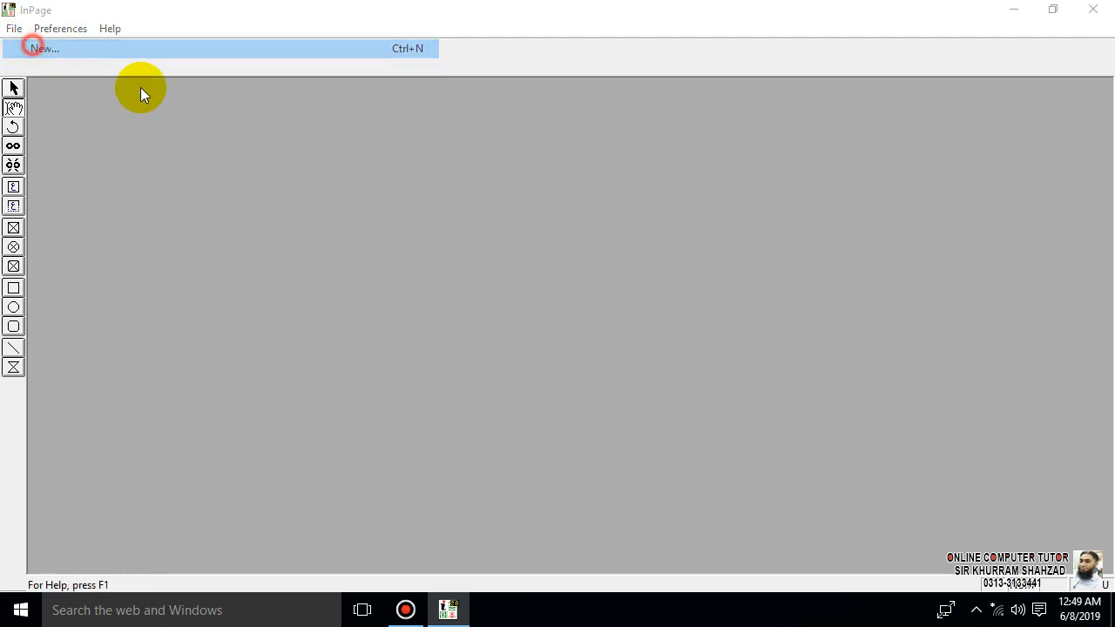
key(Tab)
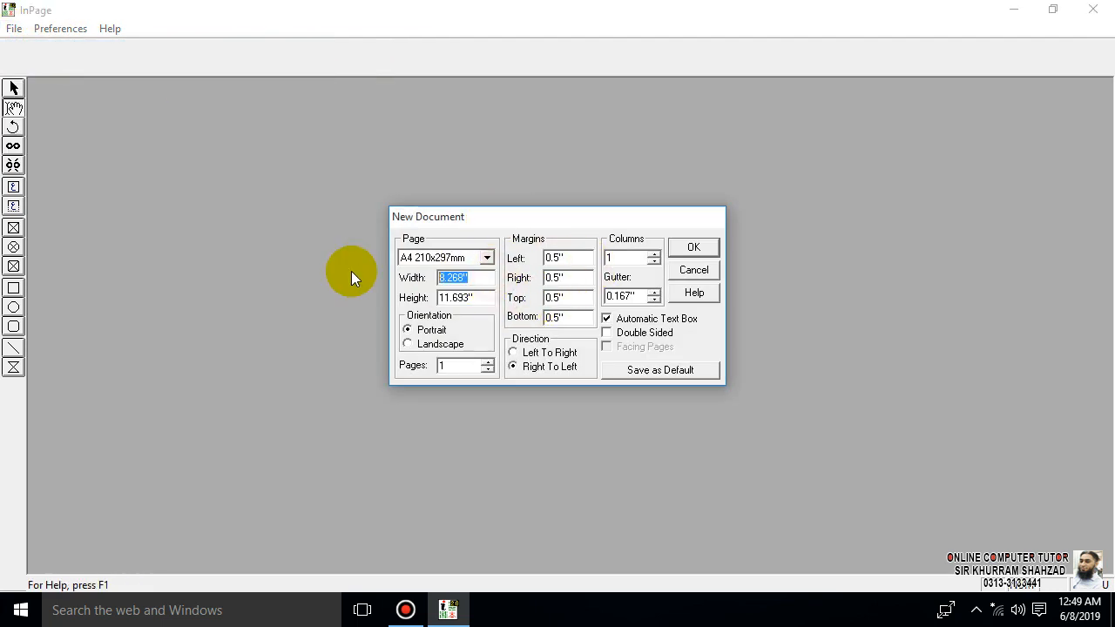
text(9)
key(Tab)
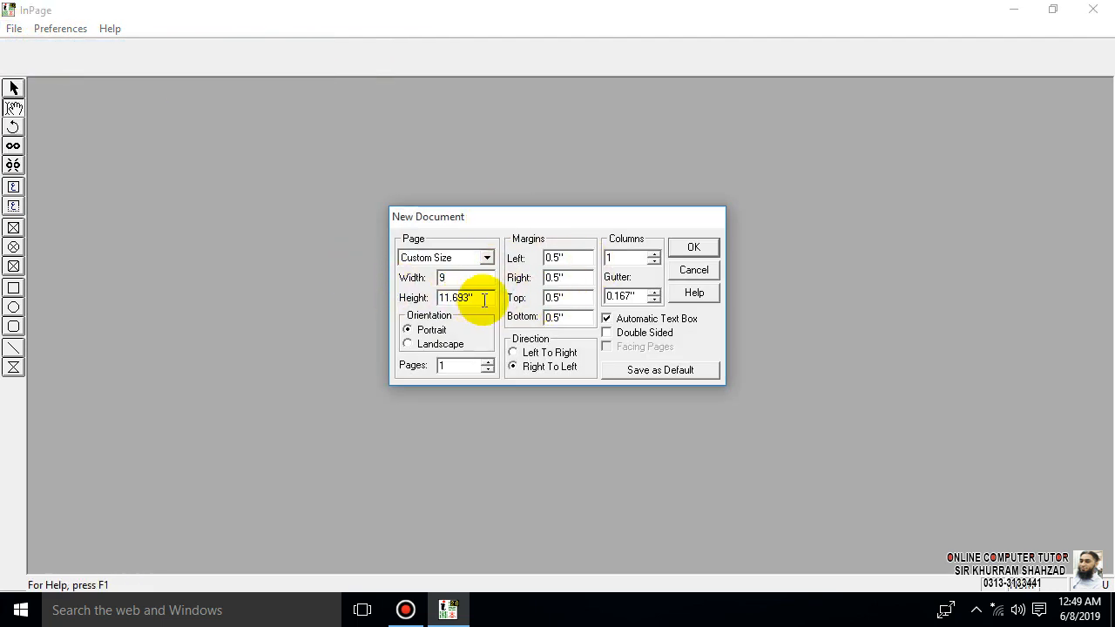
text(5)
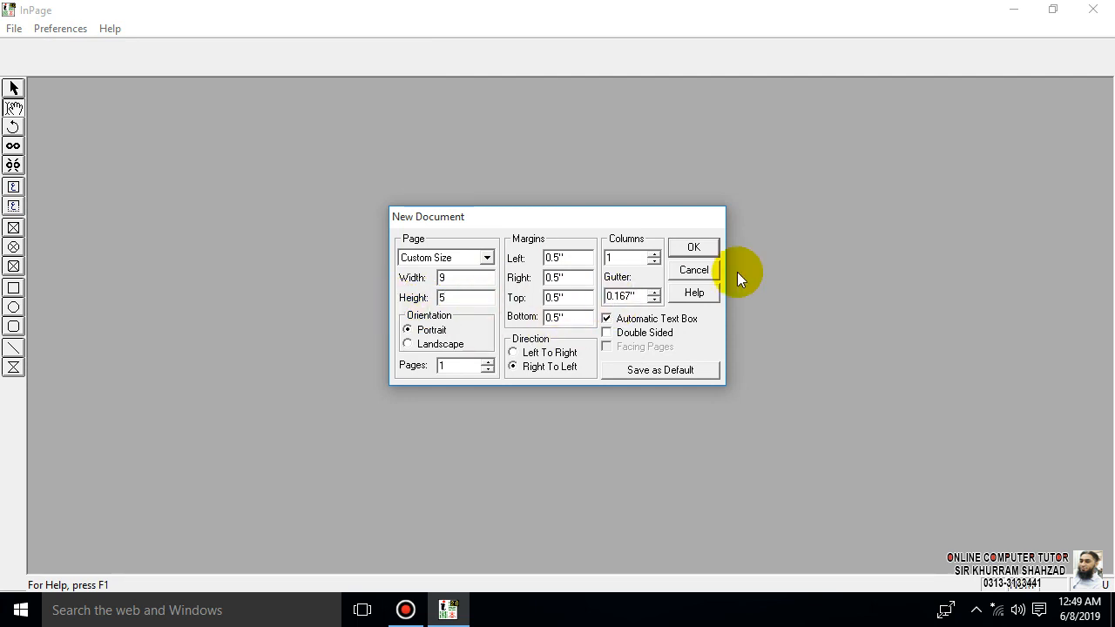
- Give the new document 2 columns with a gutter of 1, and create it
click(653, 253)
click(654, 292)
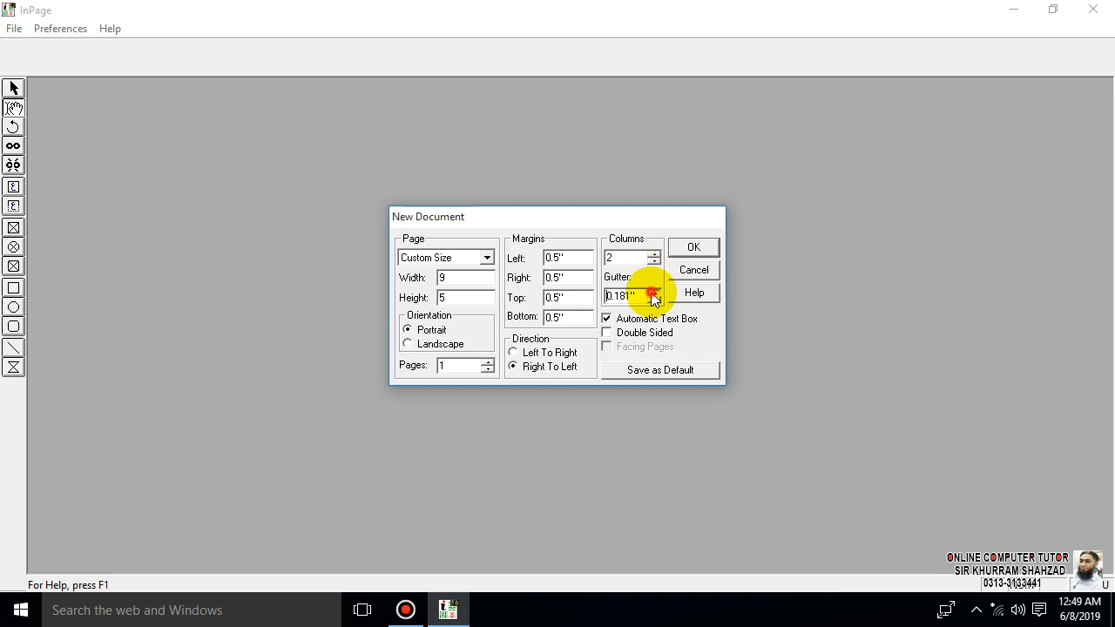
click(639, 295)
drag(639, 294, 560, 293)
text(1)
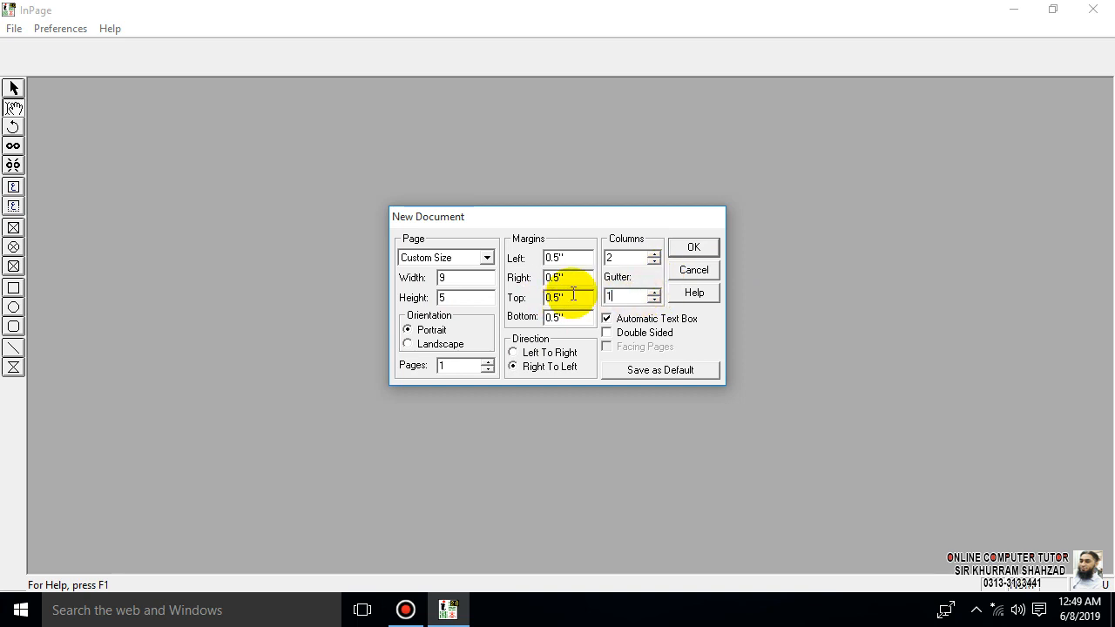
click(691, 247)
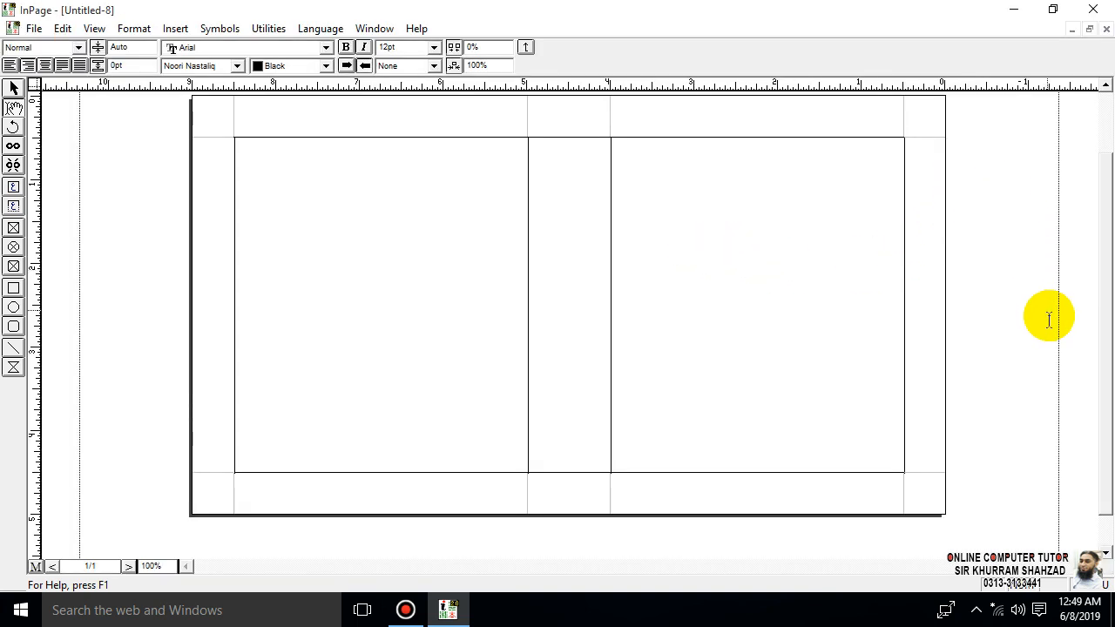
drag(1108, 349, 1114, 319)
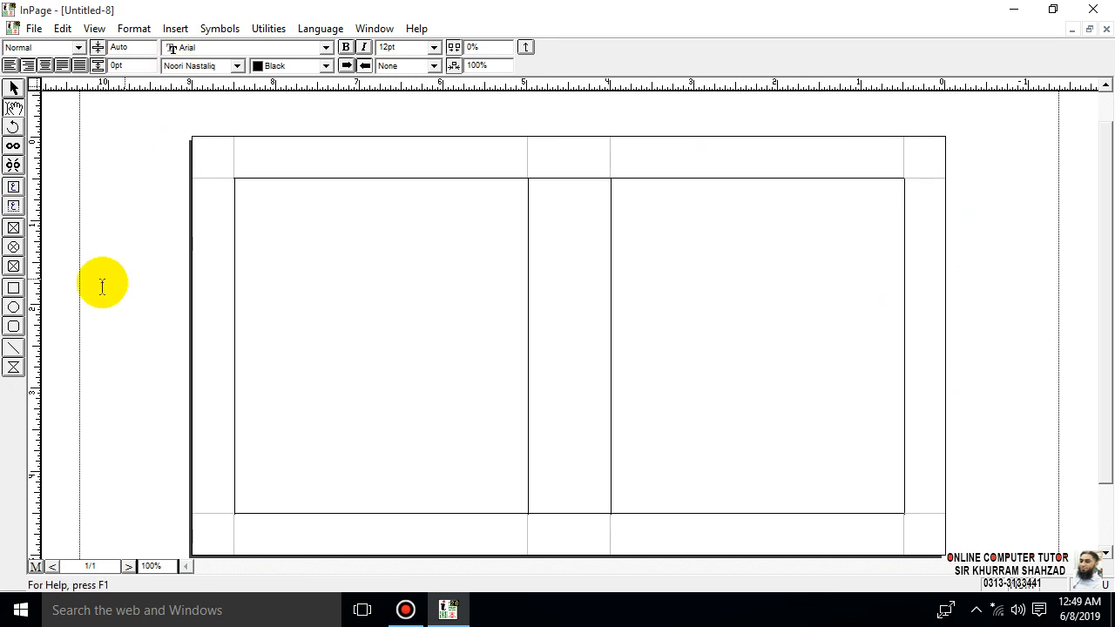
click(13, 188)
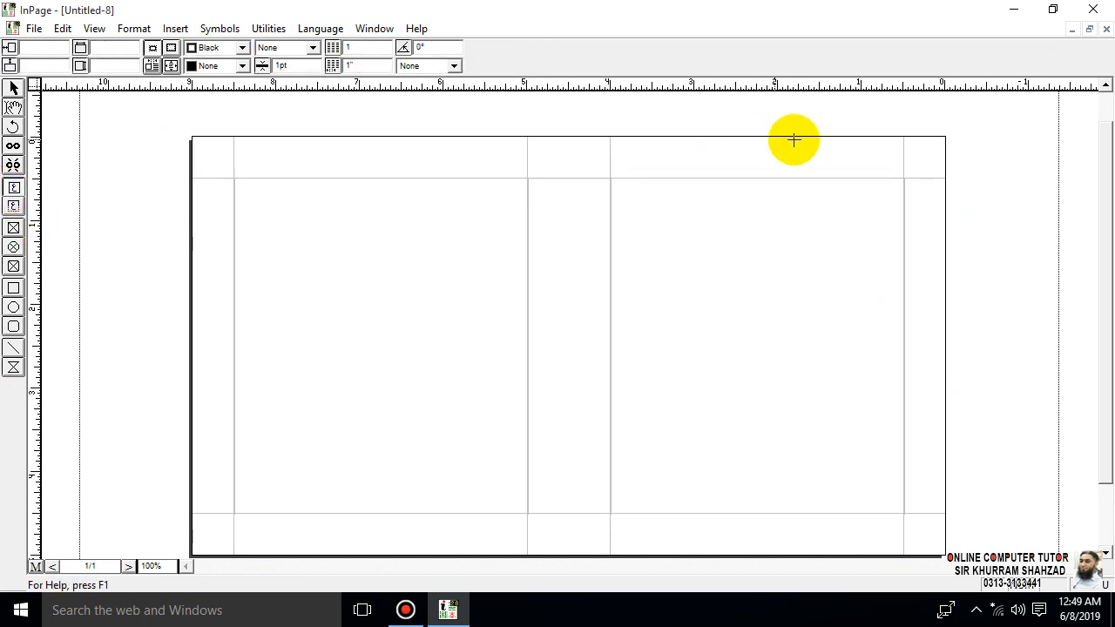
click(13, 206)
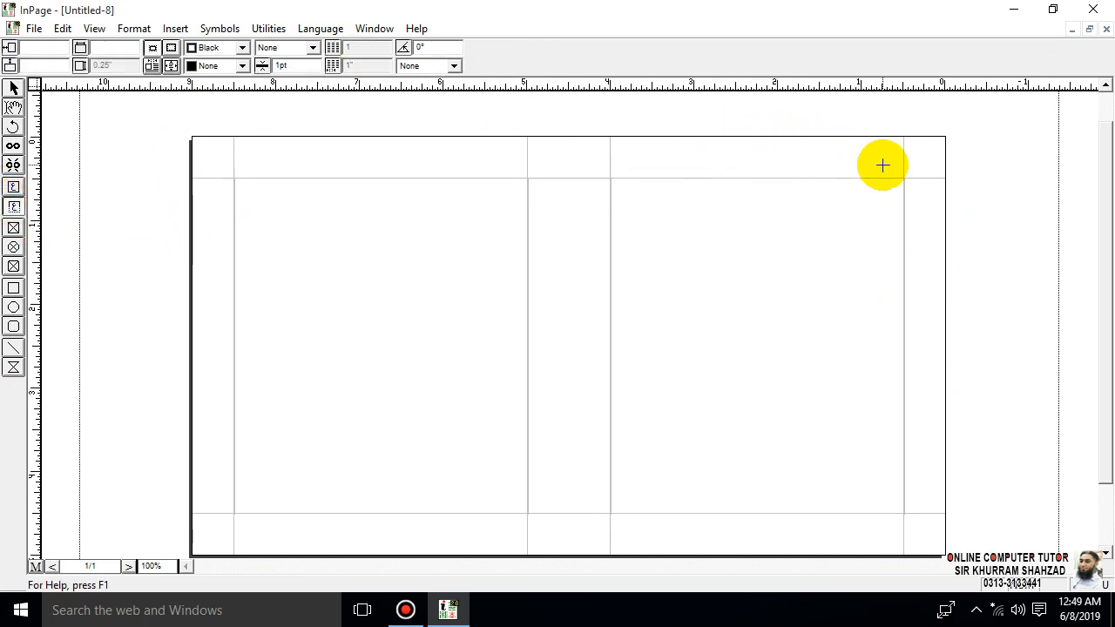
click(13, 89)
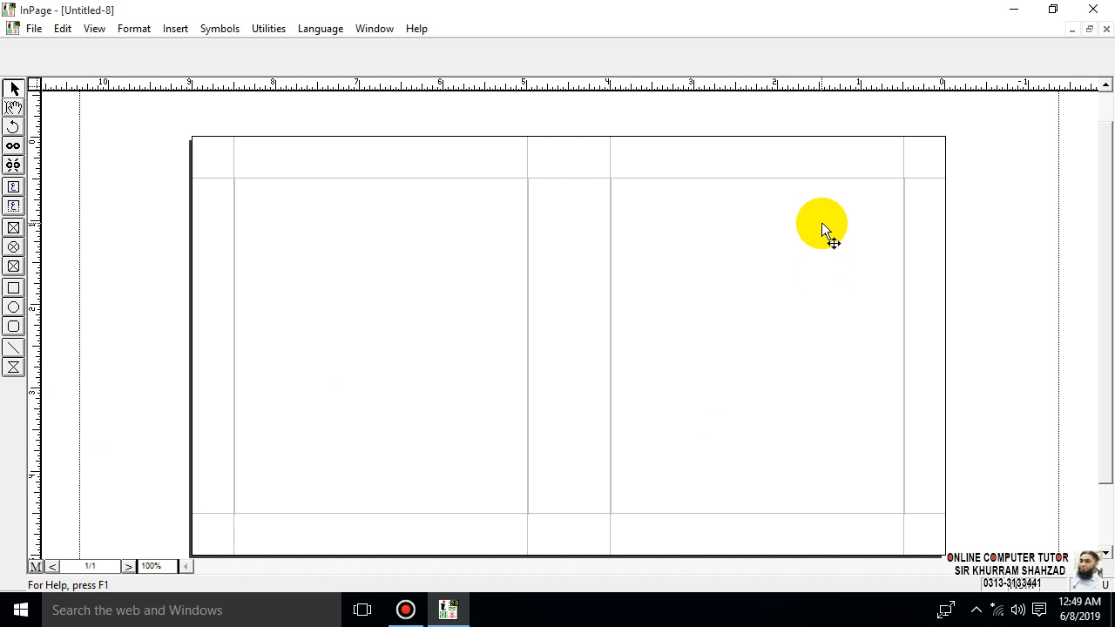
- Draw a horizontal line about 3.5" long across the right-hand column and nudge it to 0.476", just above the top margin guide
key(ctrl+2)
drag(608, 568, 888, 552)
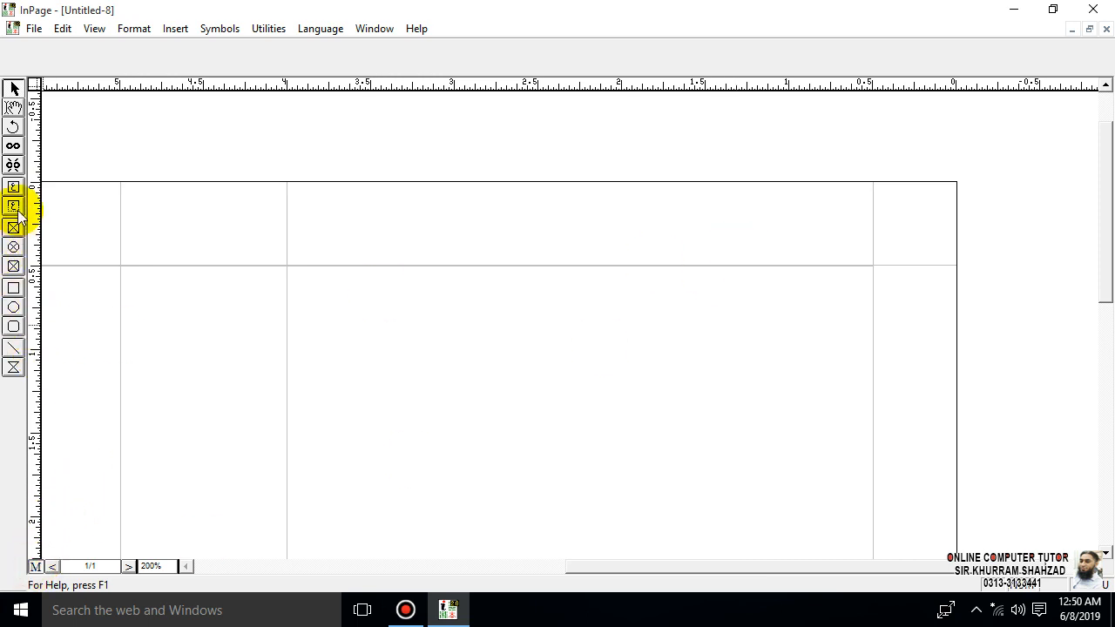
click(13, 349)
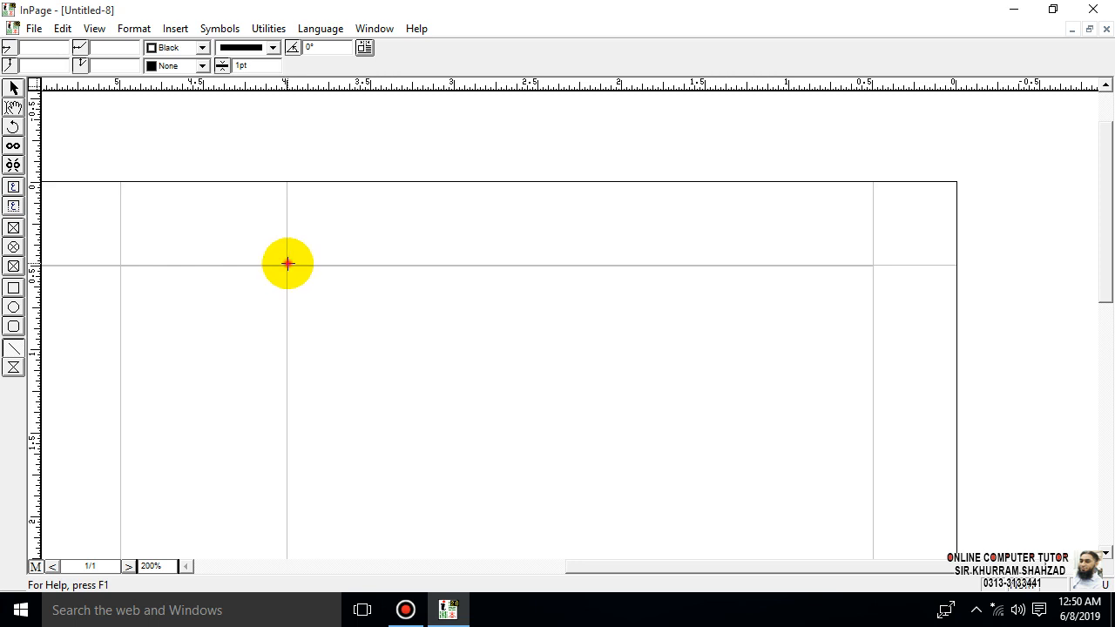
drag(287, 263, 872, 258)
key(Up)
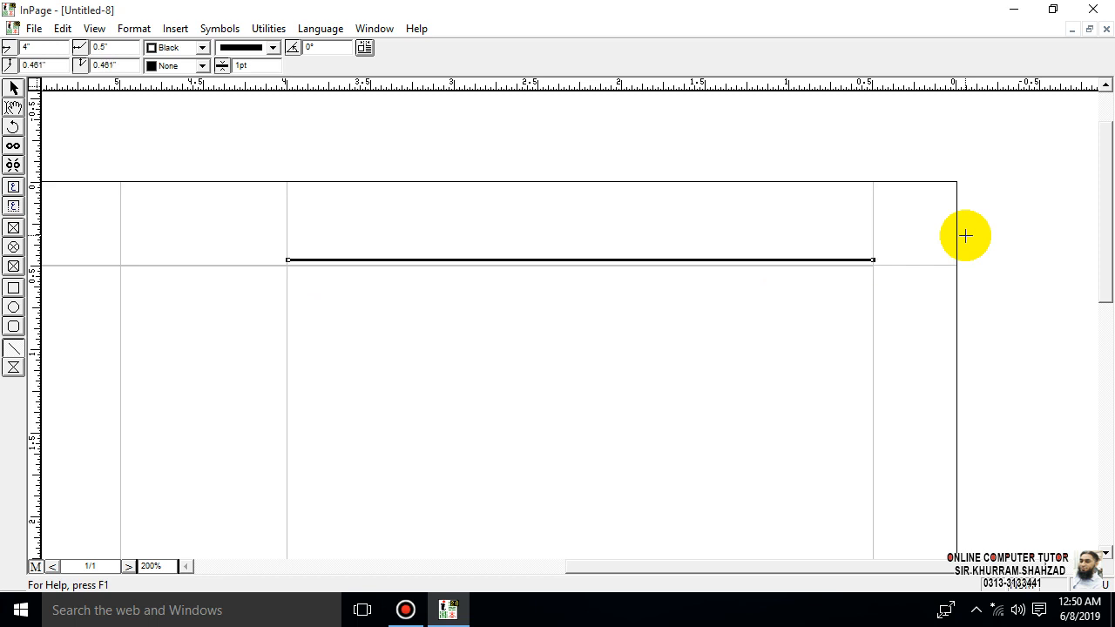
key(Down)
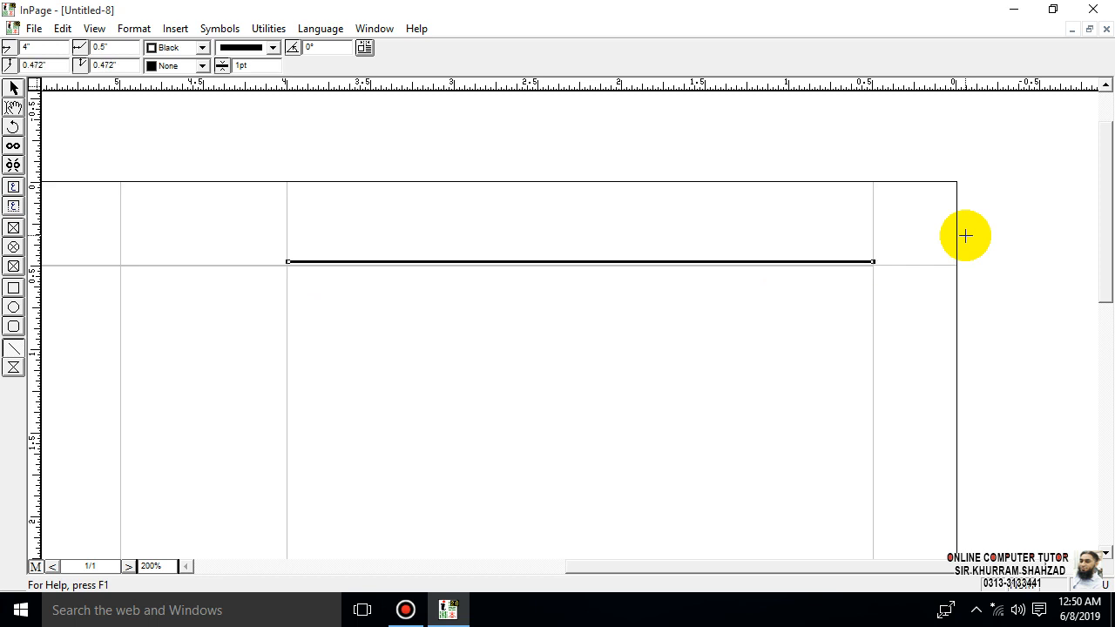
key(Down)
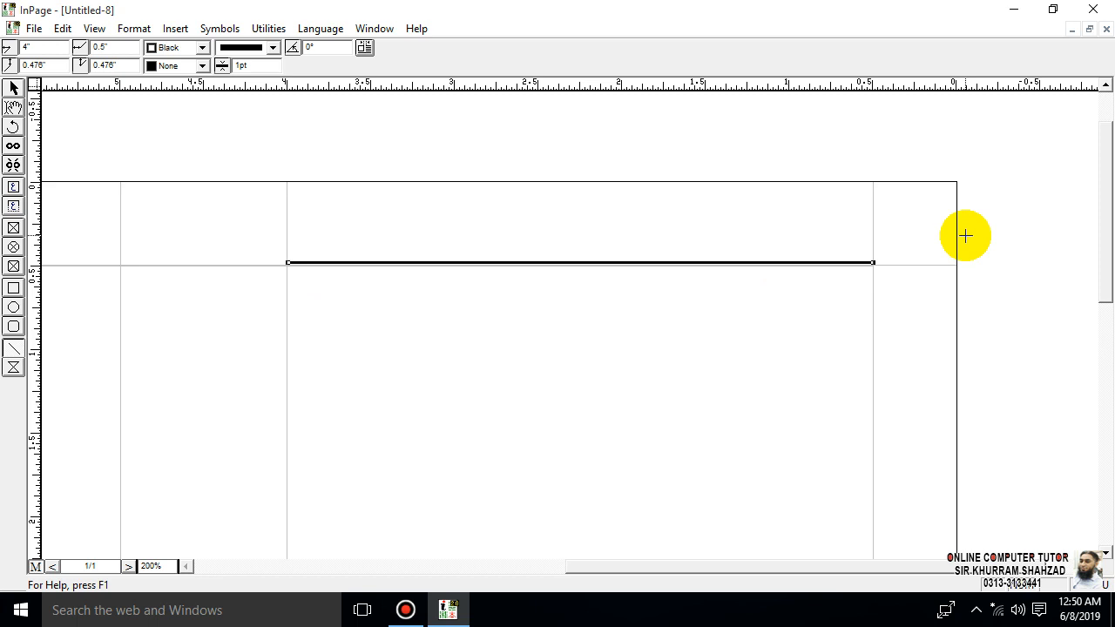
- Change the header line to the double-line style with 2pt thickness and nudge it slightly down to 0.48"
click(274, 49)
click(275, 105)
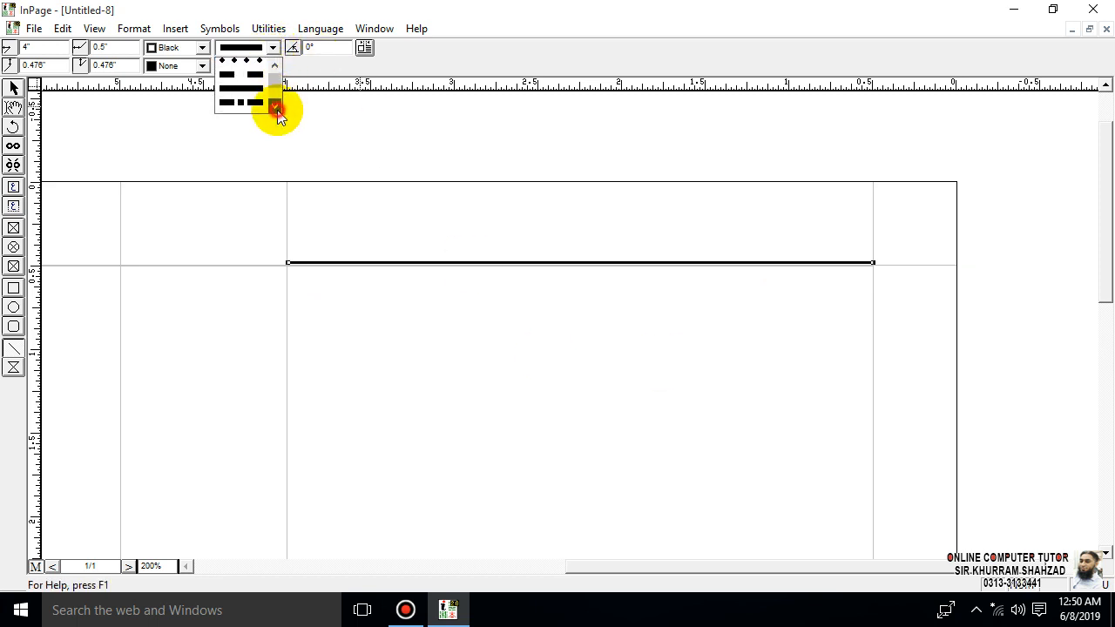
click(262, 104)
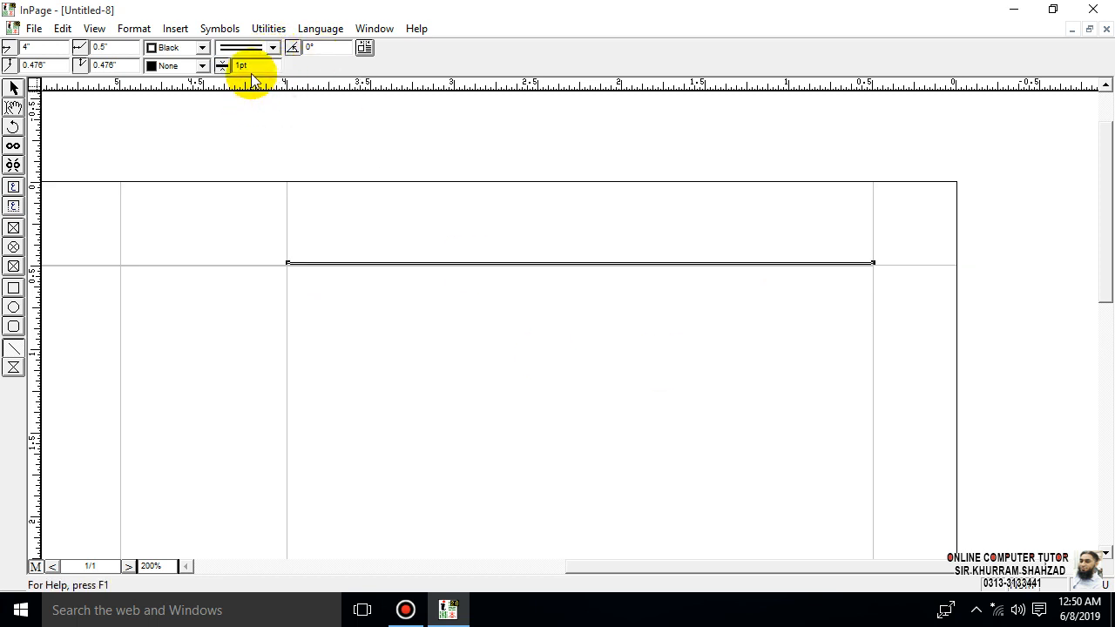
double_click(249, 66)
text(2)
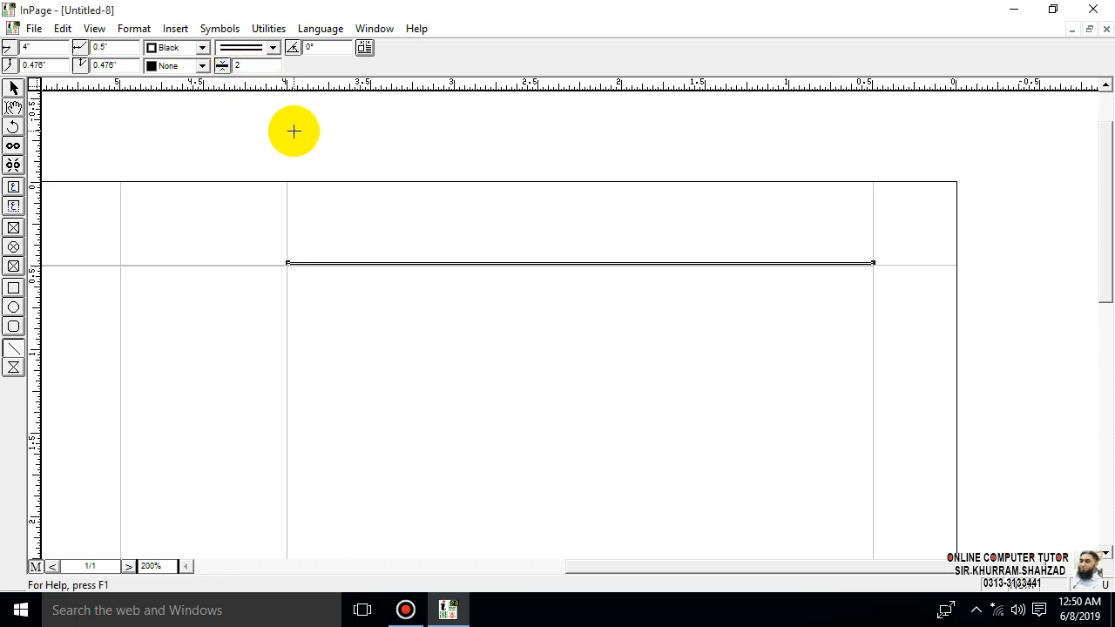
key(Return)
click(13, 89)
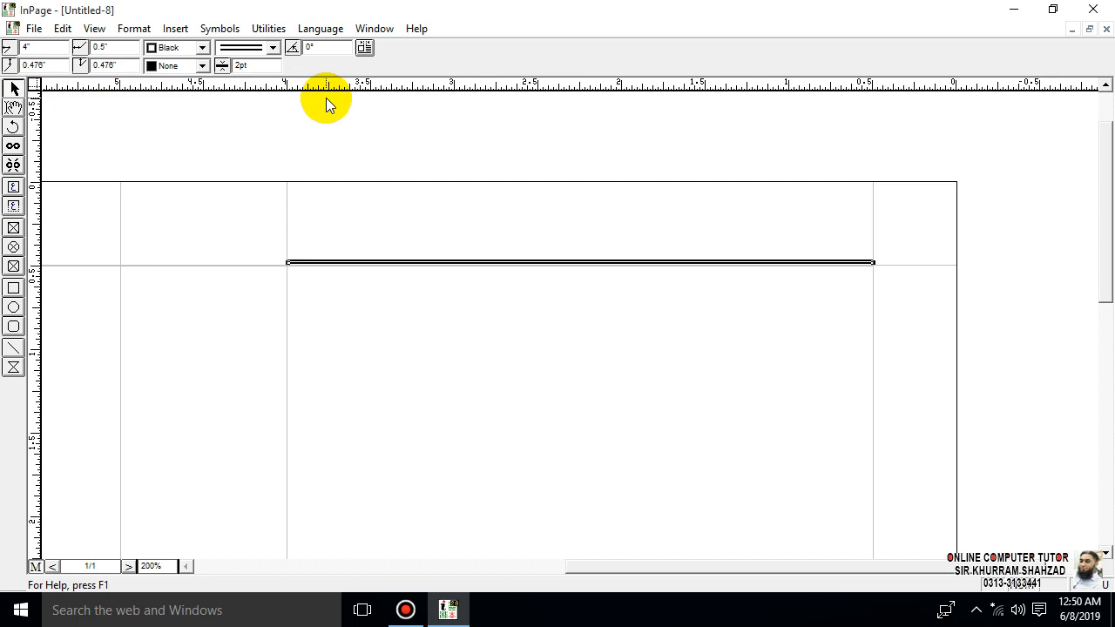
key(Down)
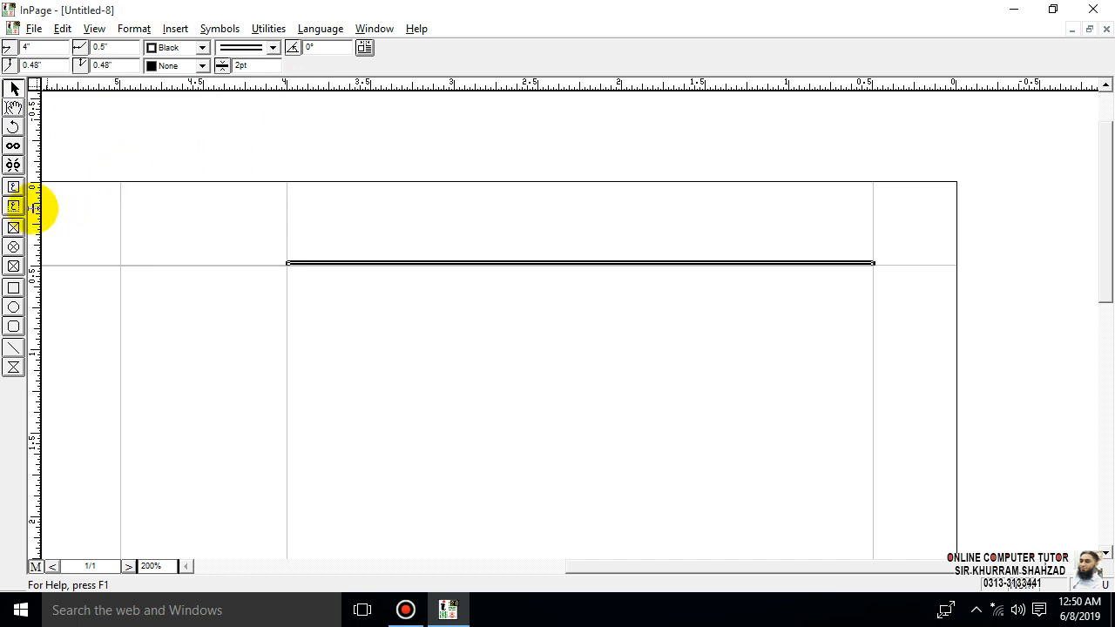
- Draw a title text box about 0.97" wide at the right end of the header line and move it just above the line
click(13, 206)
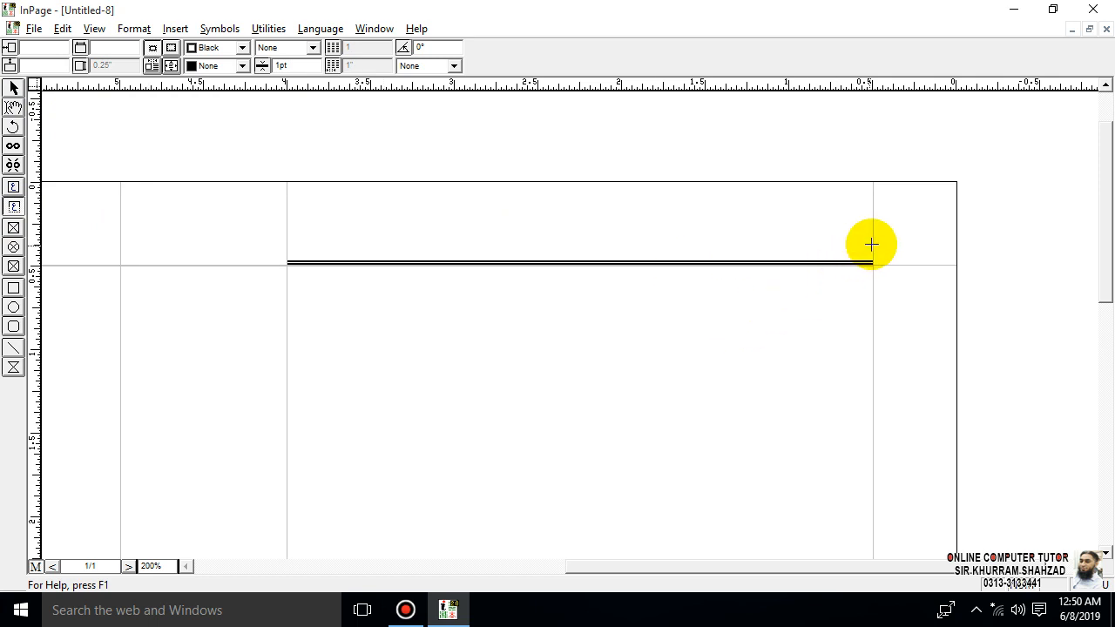
drag(873, 239, 709, 284)
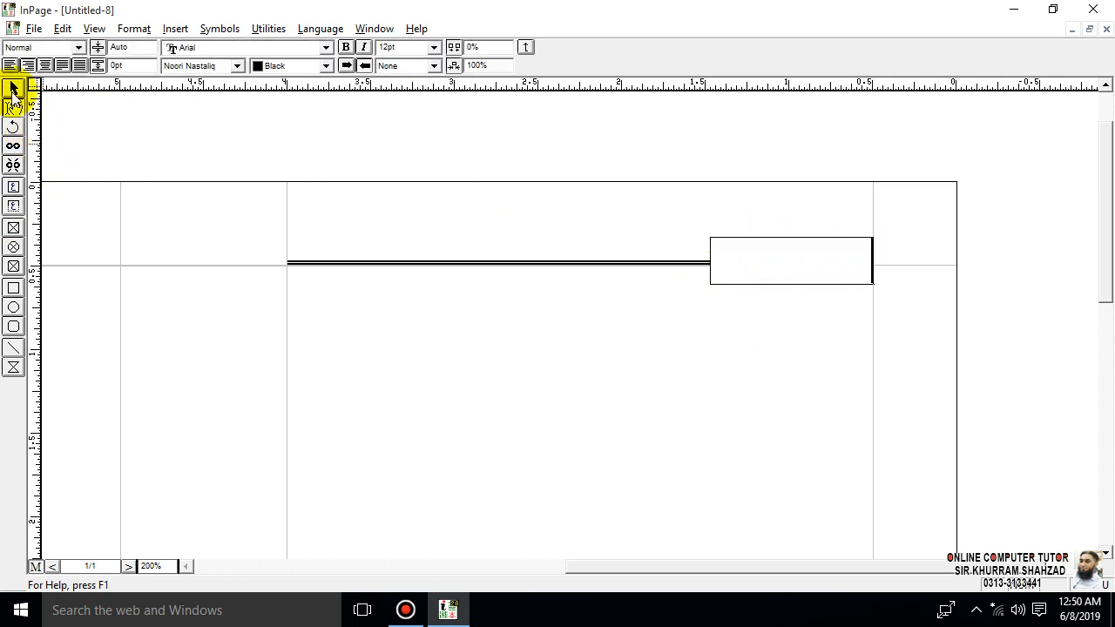
click(13, 88)
drag(760, 237, 760, 212)
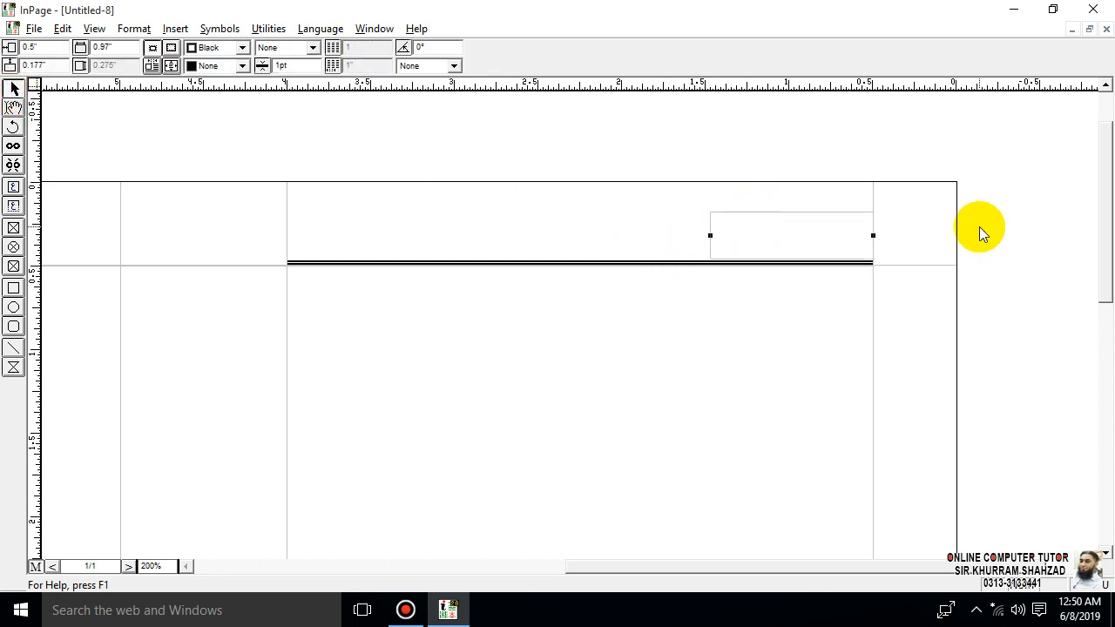
- Enter the title ان پیج سیکھیں inside ornamental brackets in the title box above the header line's right end
click(13, 203)
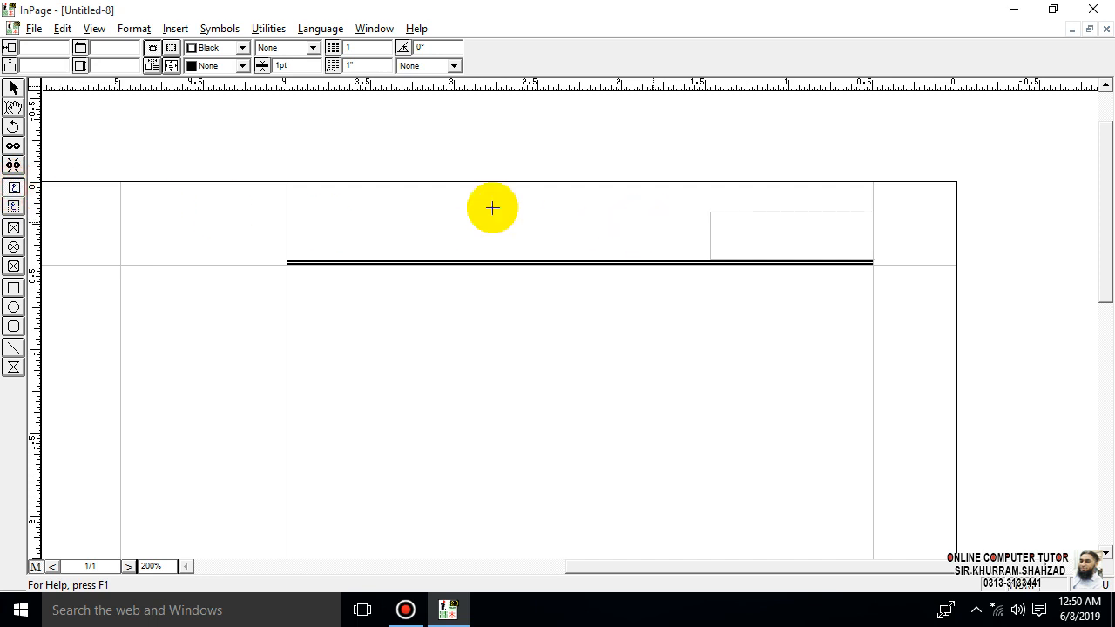
click(13, 106)
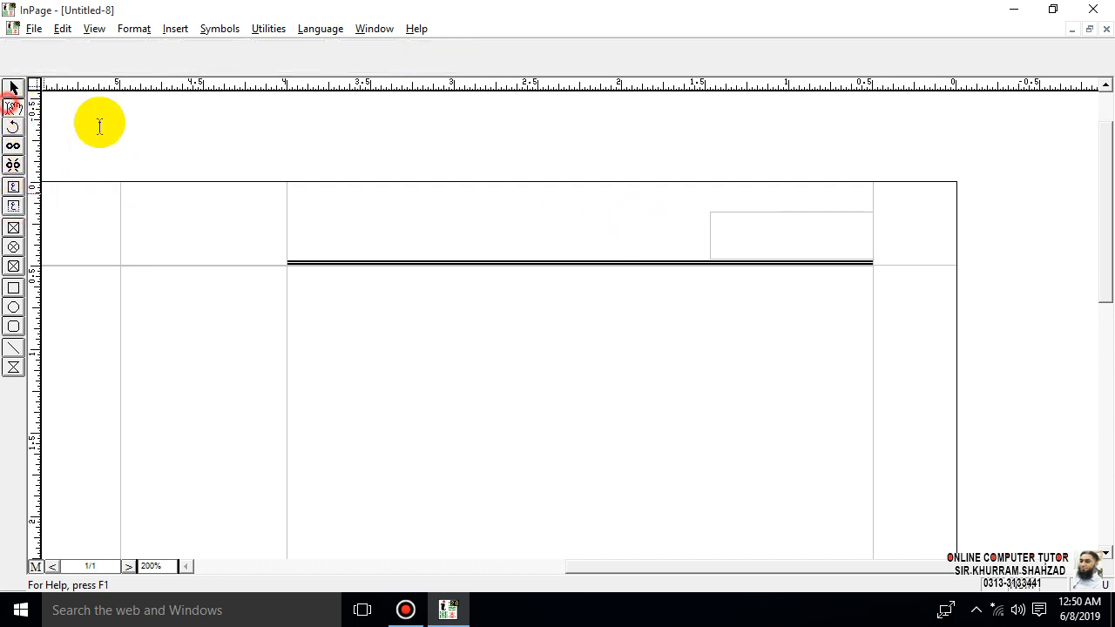
click(818, 228)
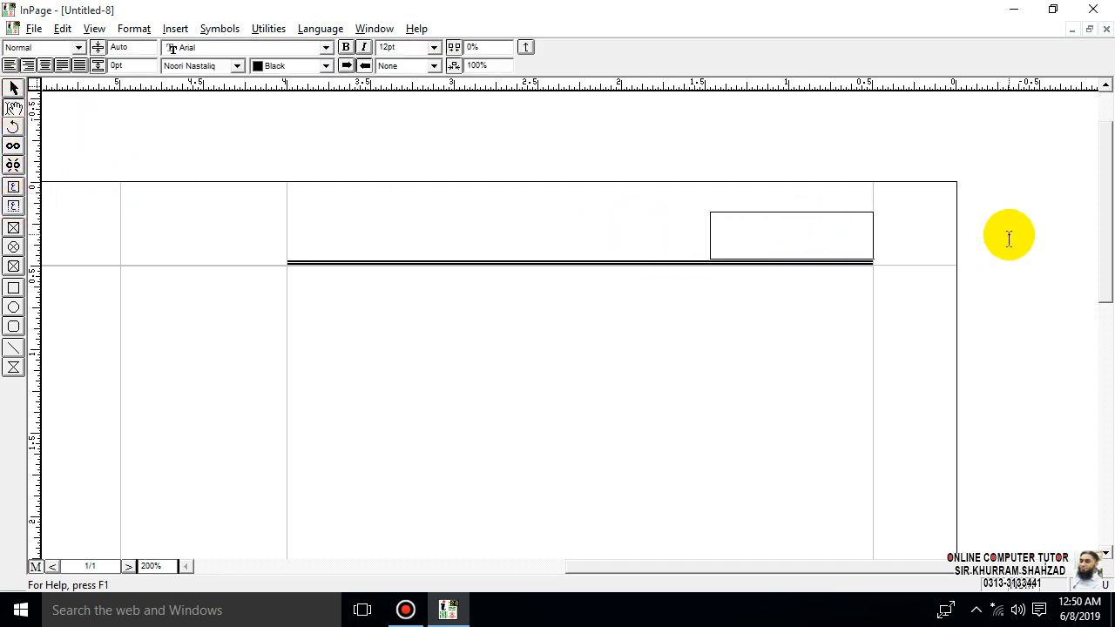
text(ائن کمپیو)
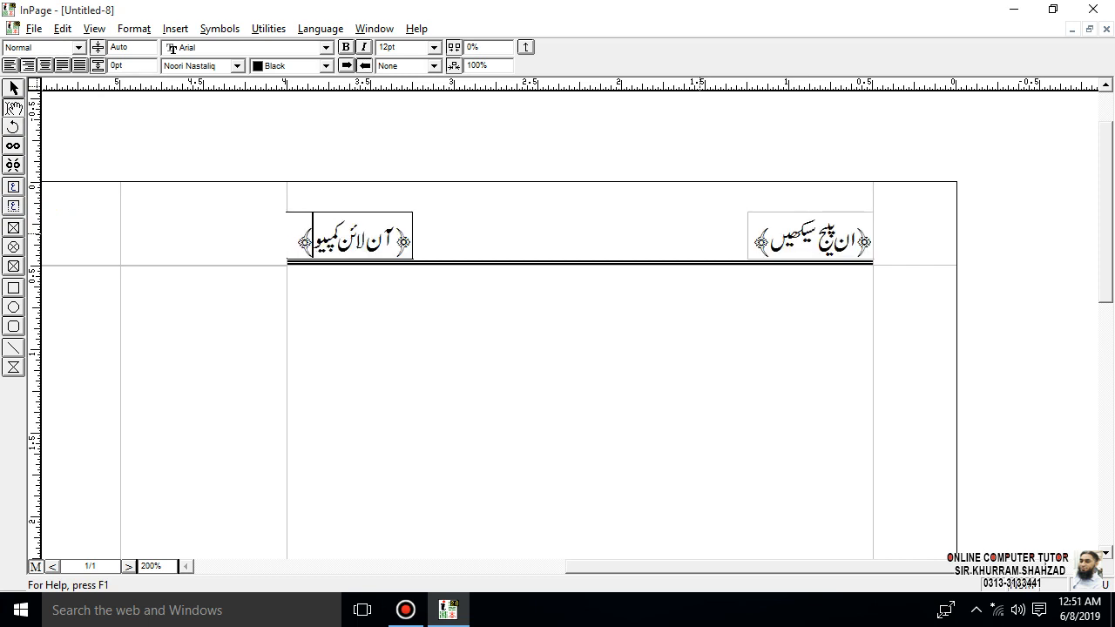
- Complete the bracketed title above the header line's left end so it reads آن لائن کمپیوٹر ٹیوٹر
text(ٹر ٹیوٹر)
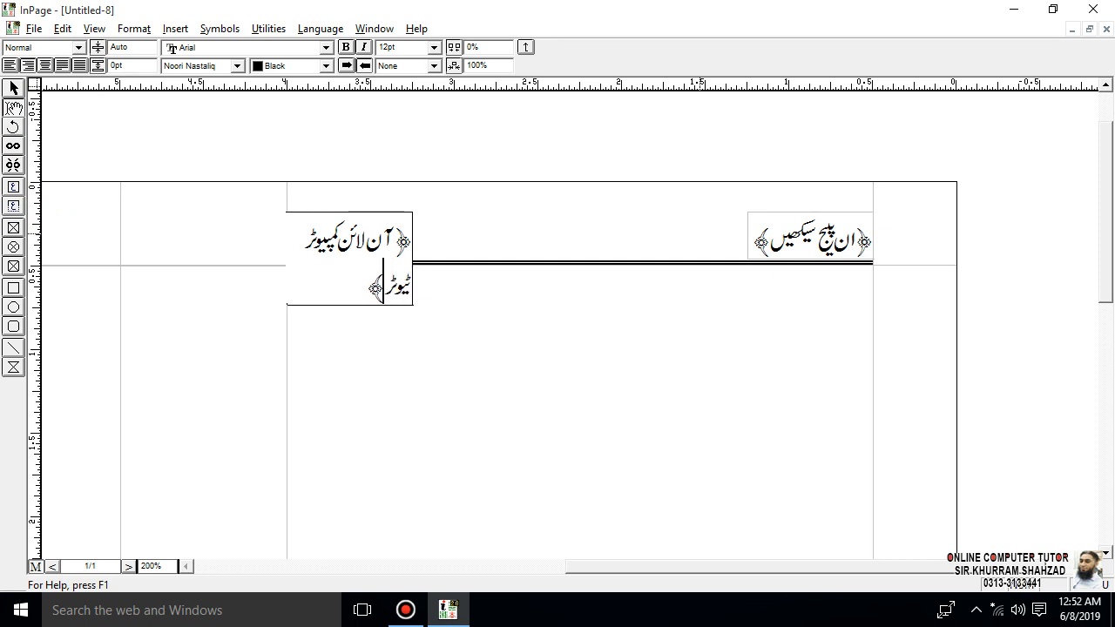
- Widen the title box above the header line's left end to about 0.97" so its title fits on one line
click(13, 88)
click(404, 249)
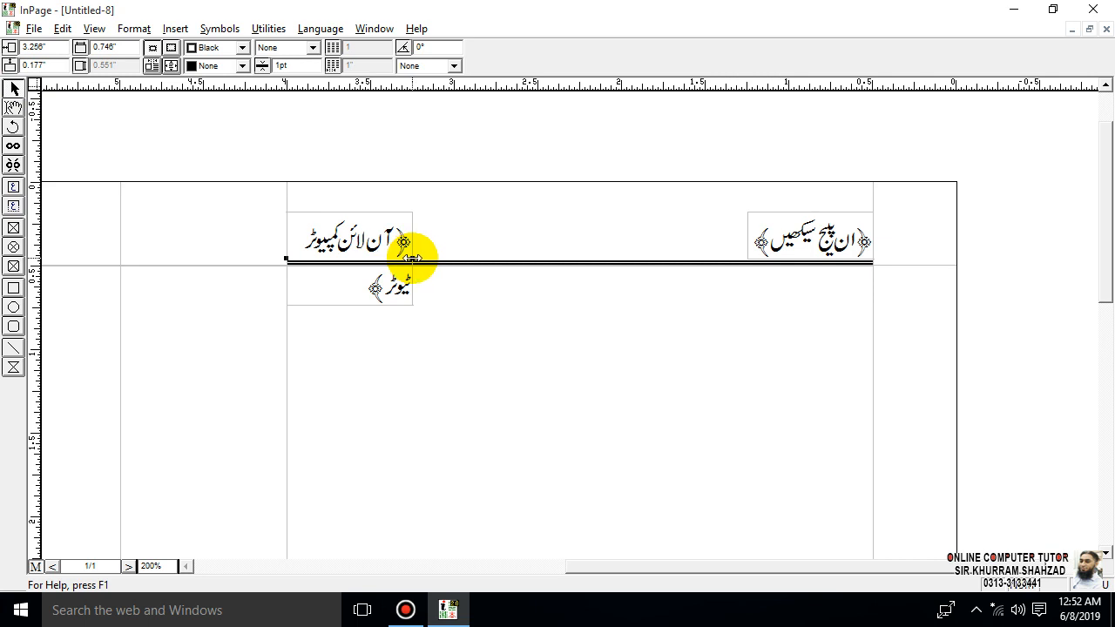
drag(412, 259, 450, 249)
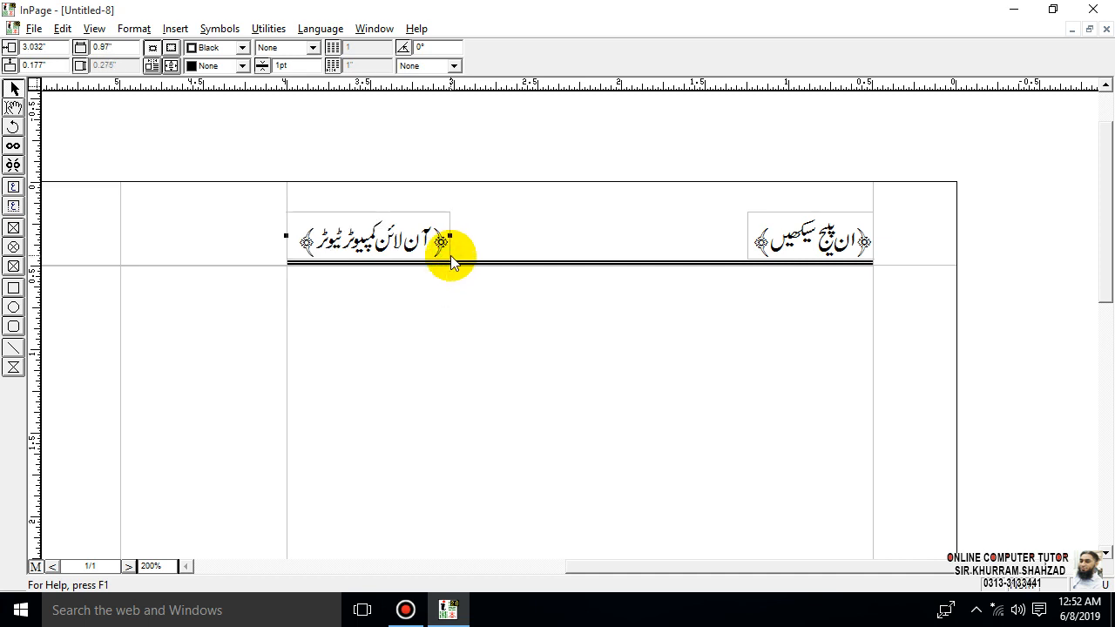
click(393, 142)
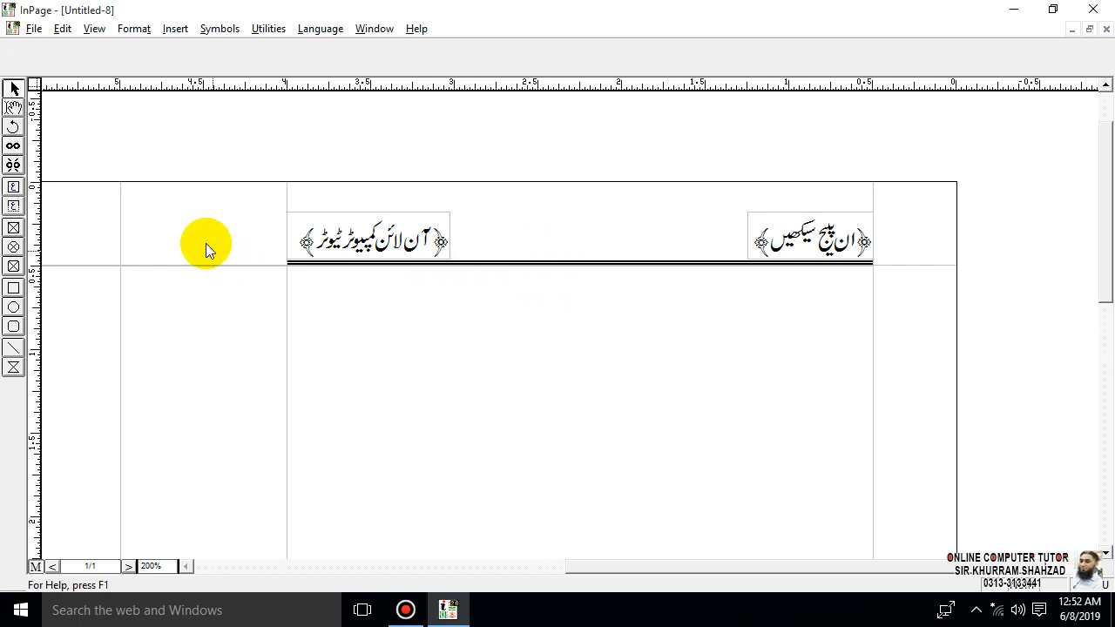
- Draw a small text box about 0.33" by 0.24" between the two header titles and move it just above the double line
click(13, 194)
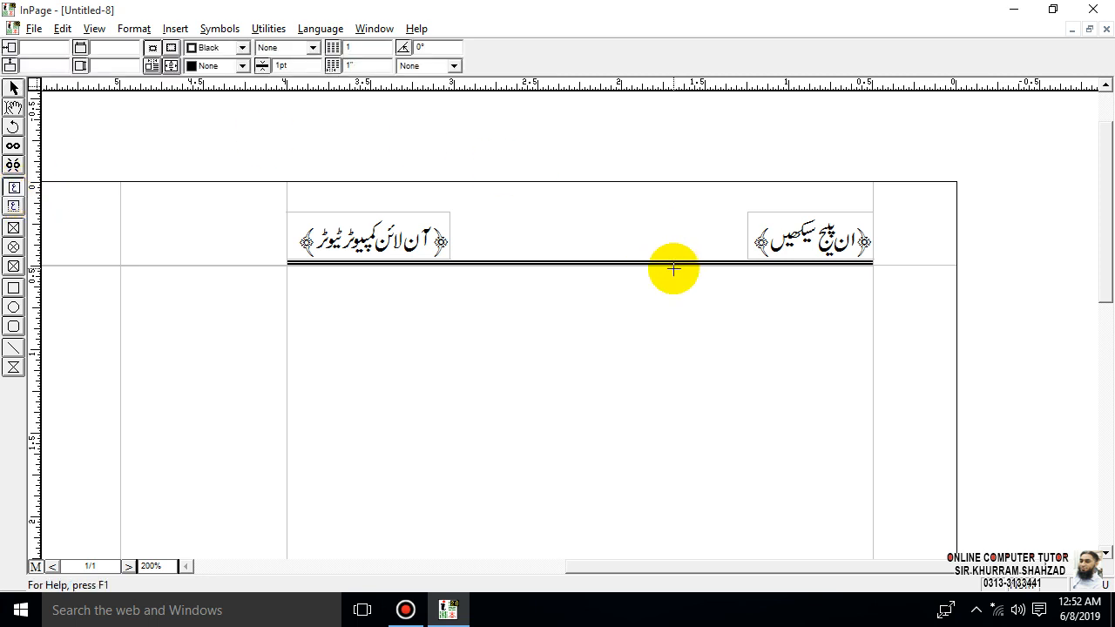
drag(626, 226, 570, 264)
click(14, 90)
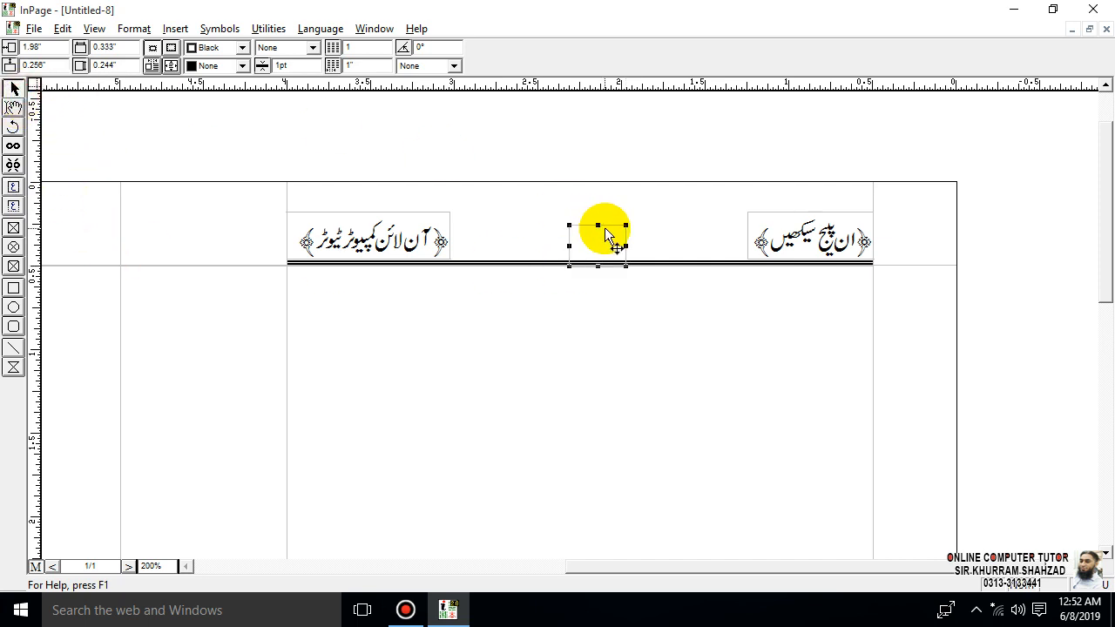
click(604, 219)
drag(604, 211, 604, 215)
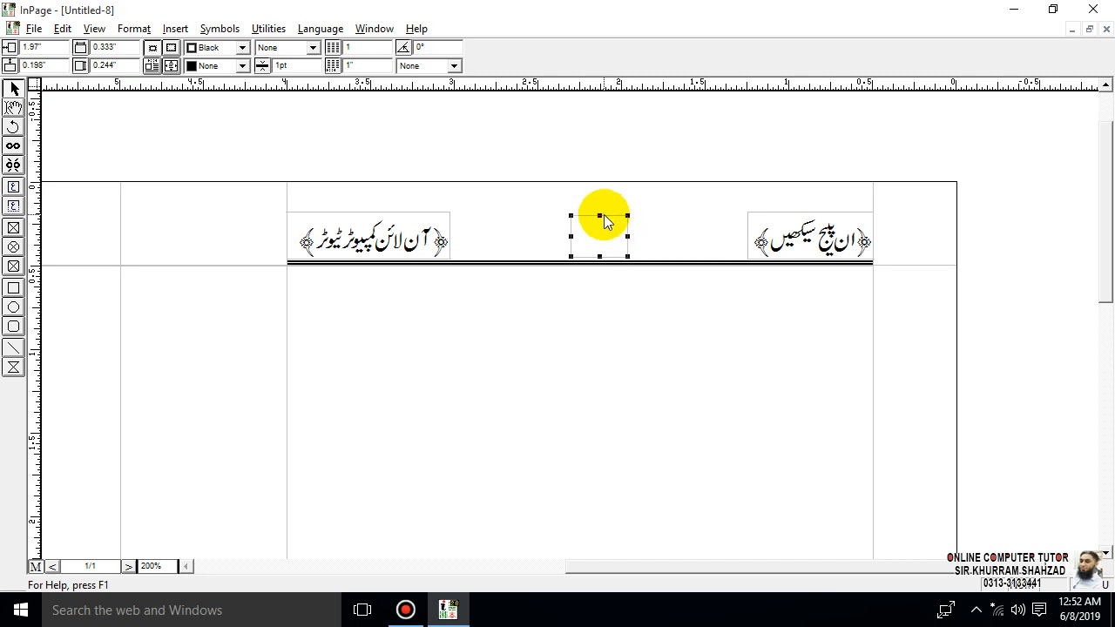
click(599, 215)
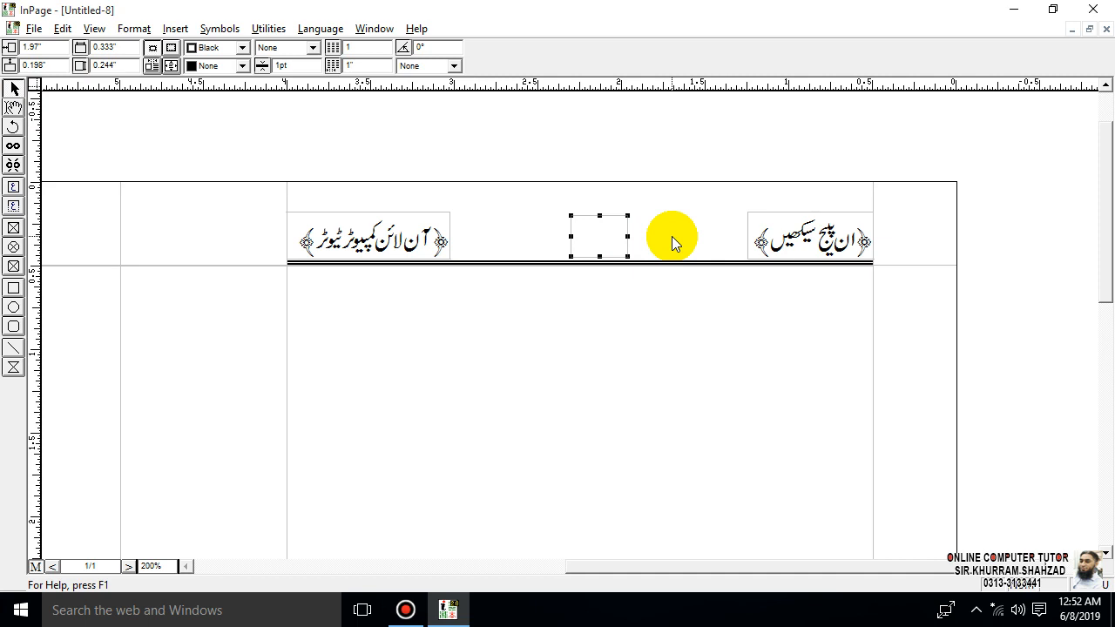
click(13, 107)
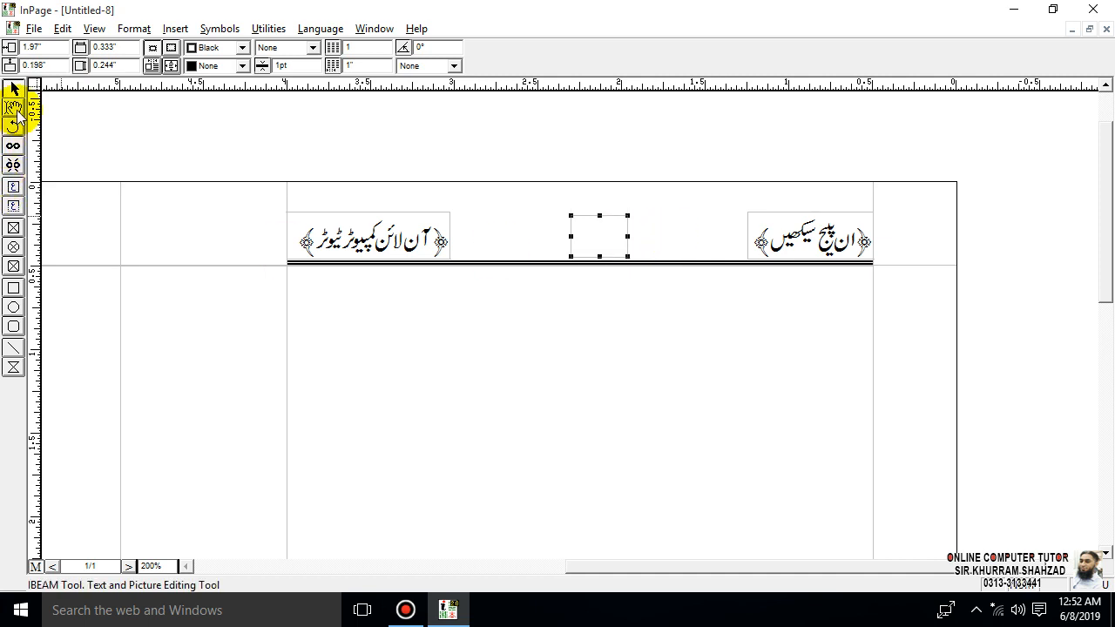
click(600, 224)
click(13, 88)
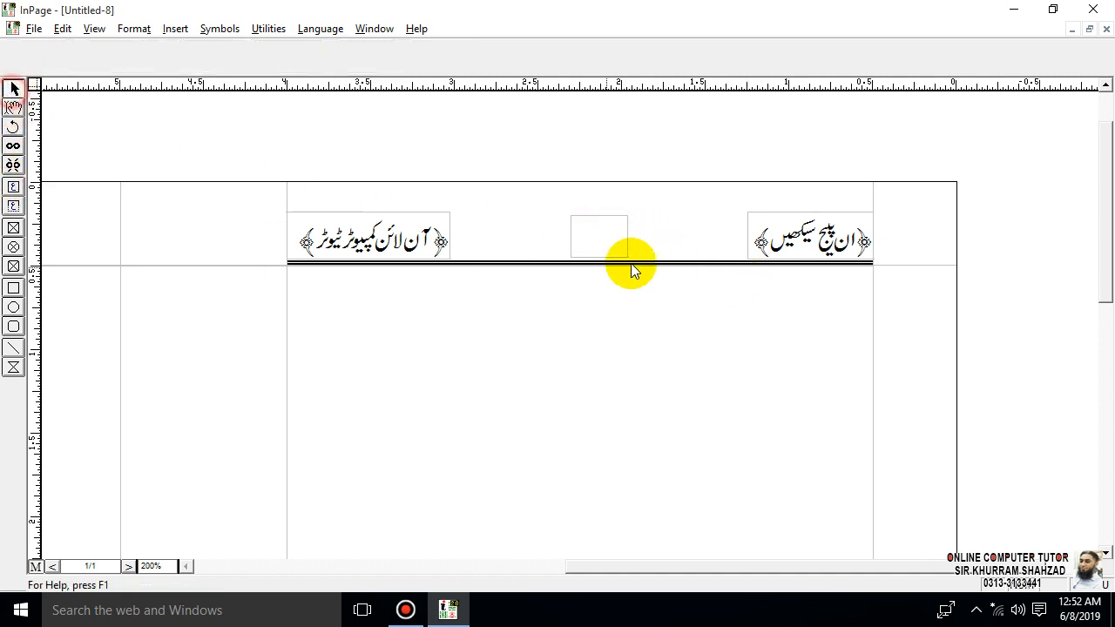
click(622, 234)
click(710, 307)
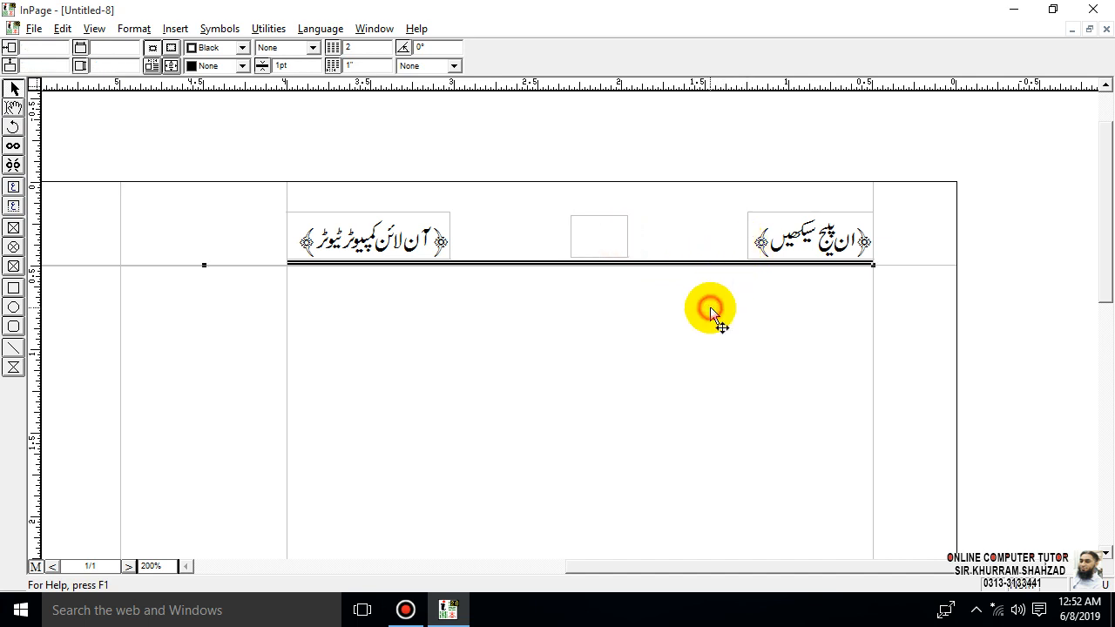
- Select both header titles, the small middle box and the double line, and duplicate them together
click(428, 220)
shift+click(608, 227)
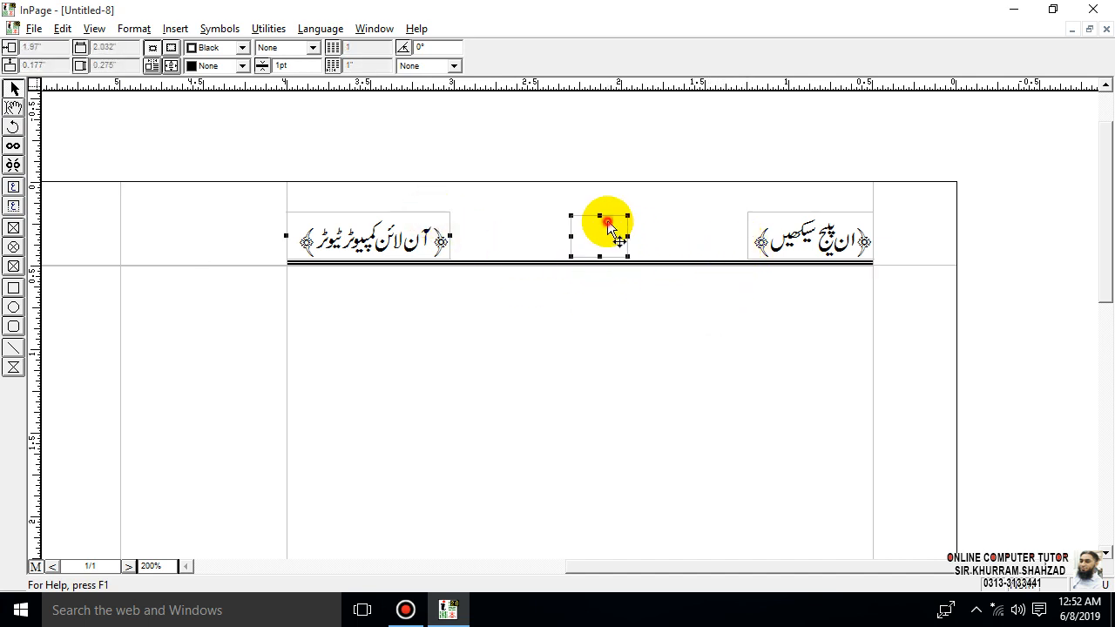
shift+click(768, 225)
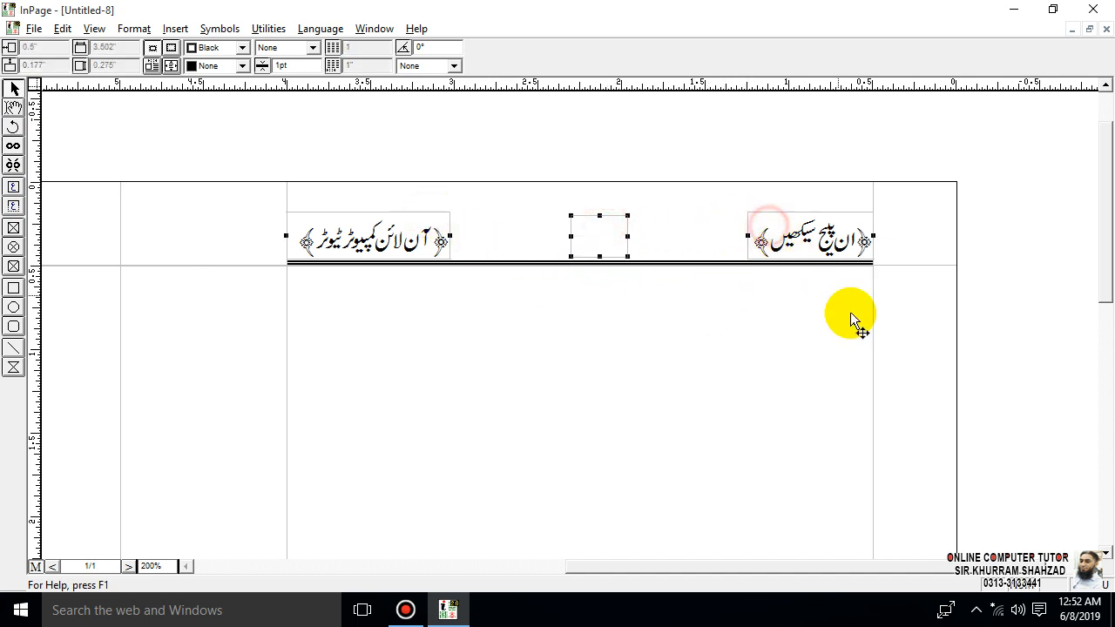
shift+click(736, 264)
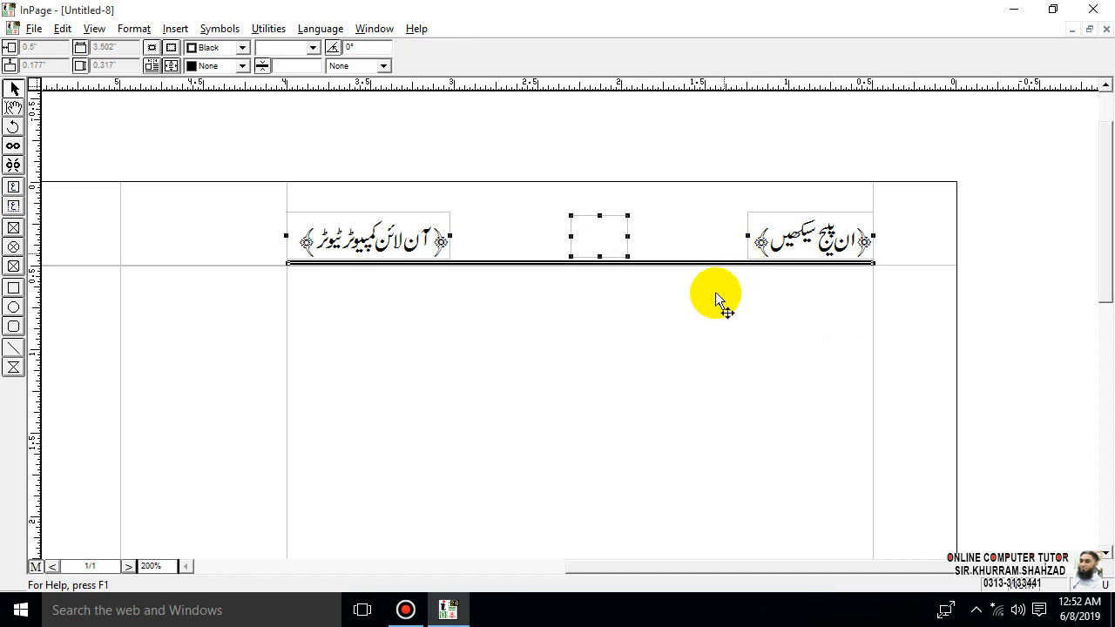
key(ctrl+g)
key(Return)
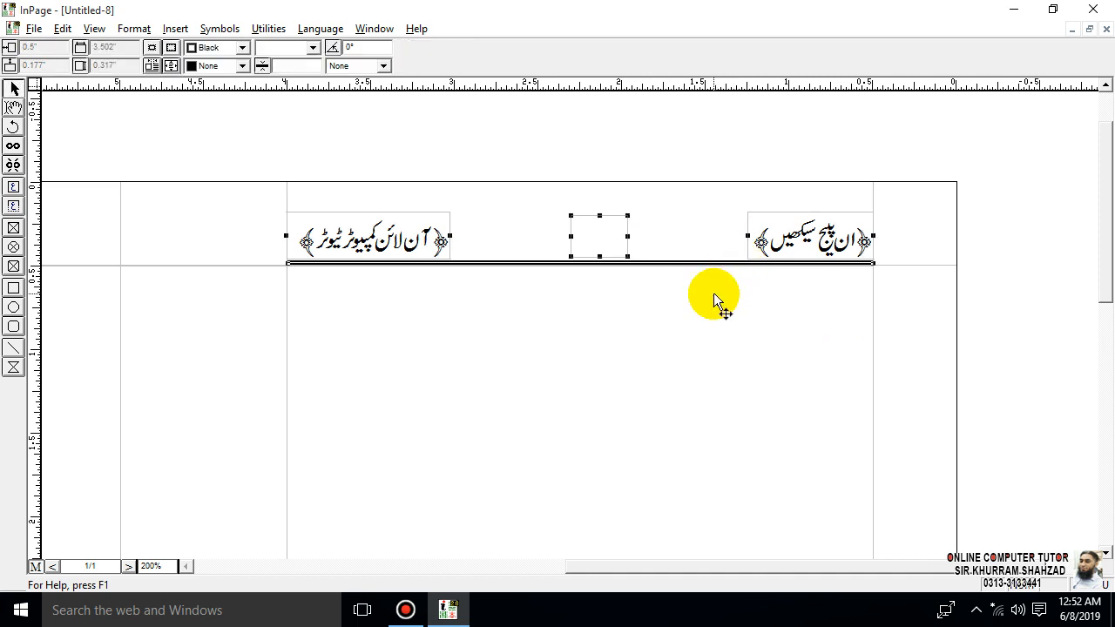
- Move the duplicated header over the left column, to a horizontal position of about 4.99", and deselect it
key(Left)
key(Left)
key(Left)
key(Left)
key(Left)
key(Left)
key(Left)
key(Left)
key(Left)
key(Left)
key(Left)
key(Left)
key(Left)
key(Left)
key(Left)
key(Left)
key(Left)
key(Left)
key(Left)
key(Left)
key(Left)
key(Left)
key(Left)
key(Left)
key(Left)
key(Left)
key(Left)
key(Left)
key(Left)
key(Left)
key(Left)
key(Left)
key(Left)
key(Left)
key(Left)
key(Left)
key(Left)
key(Left)
key(Left)
key(Left)
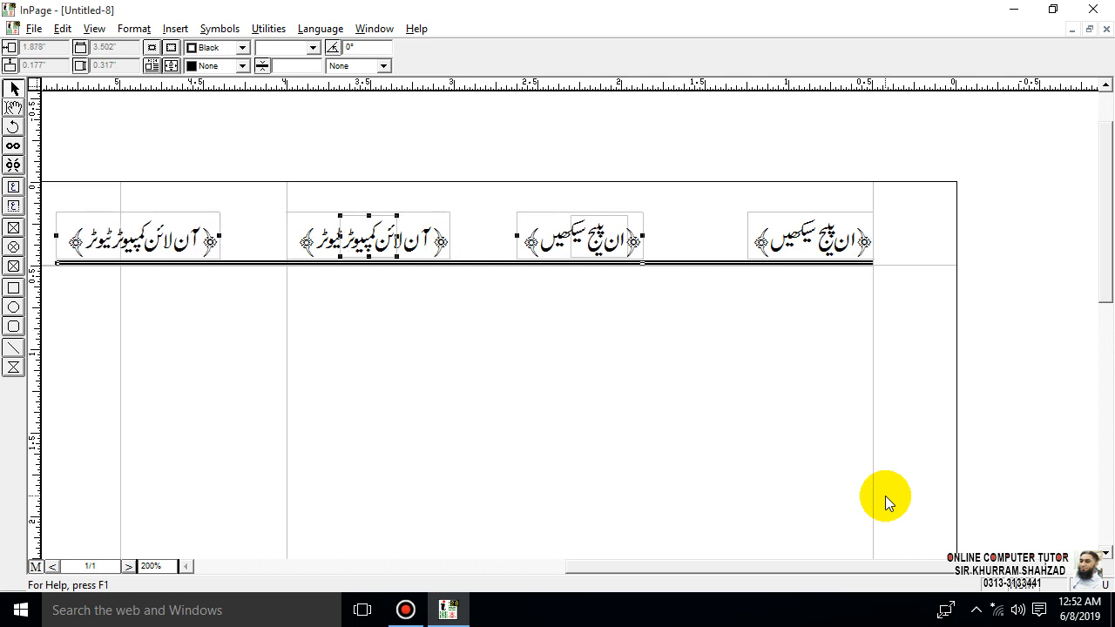
key(Left)
key(Left)
key(Left)
key(Left)
key(Left)
key(Left)
key(Left)
key(Left)
key(Left)
key(Left)
key(Left)
key(Left)
key(Left)
key(Left)
key(Left)
key(Left)
key(Left)
key(Left)
key(Left)
key(Left)
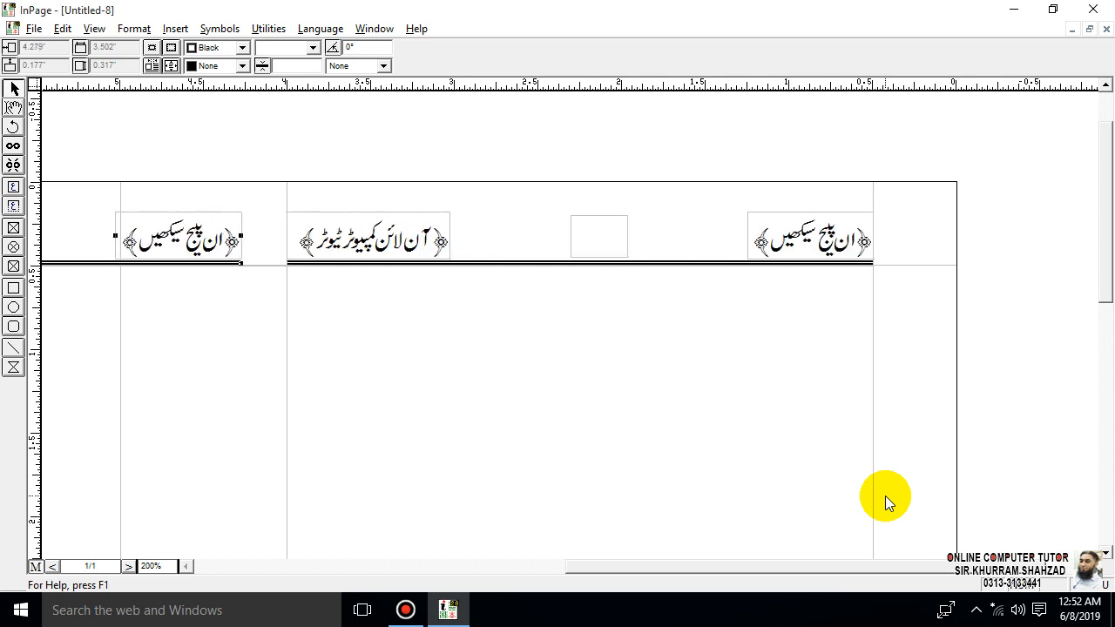
key(Left)
key(Left)
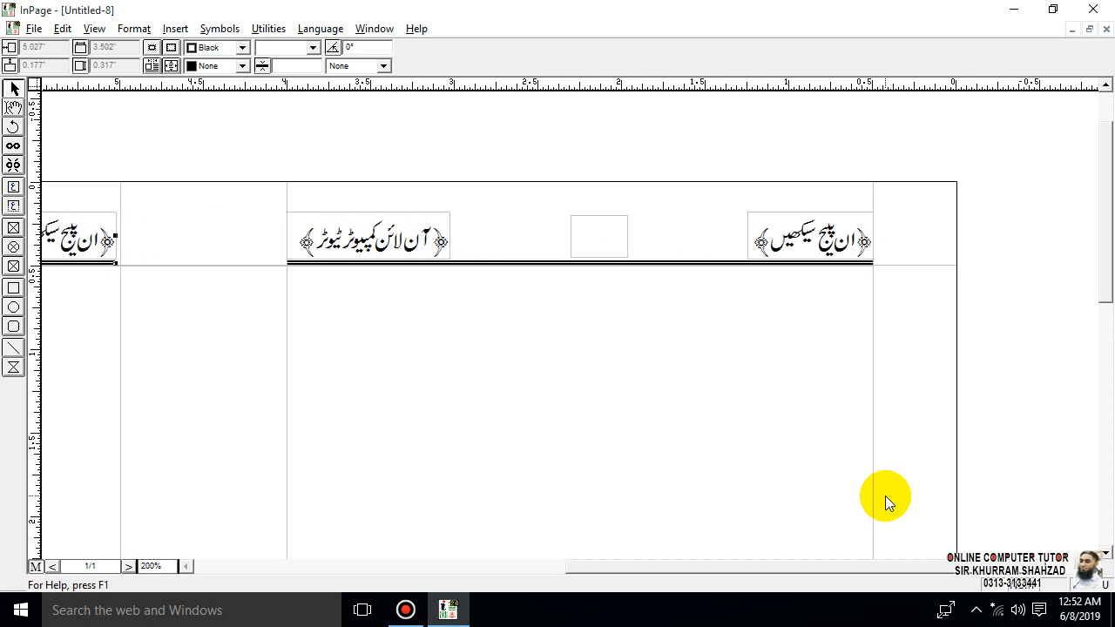
key(Right)
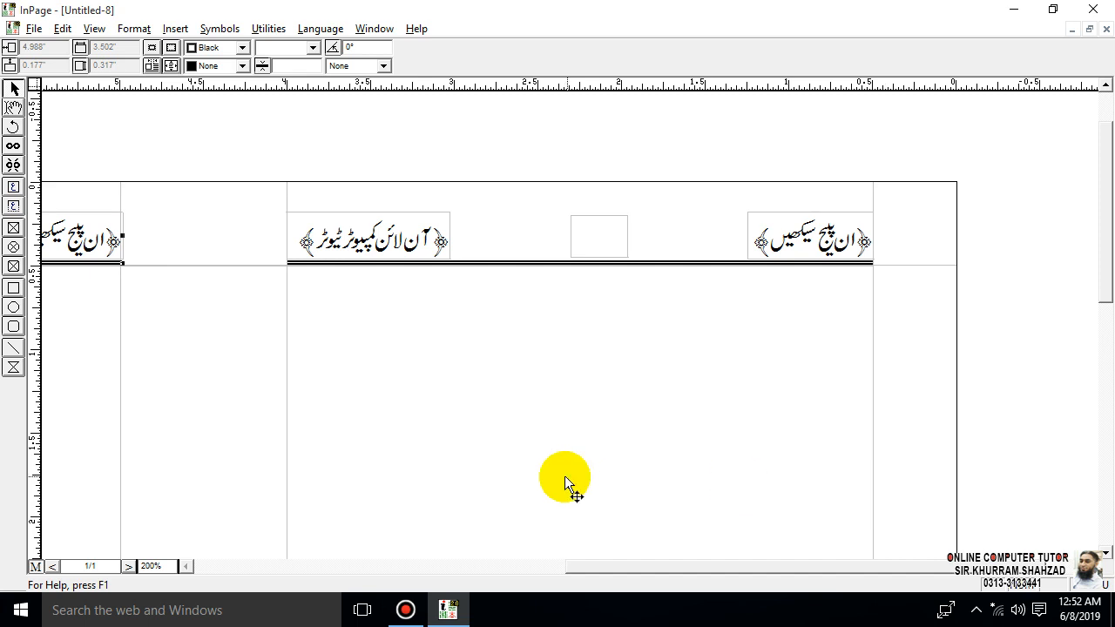
key(ctrl+1)
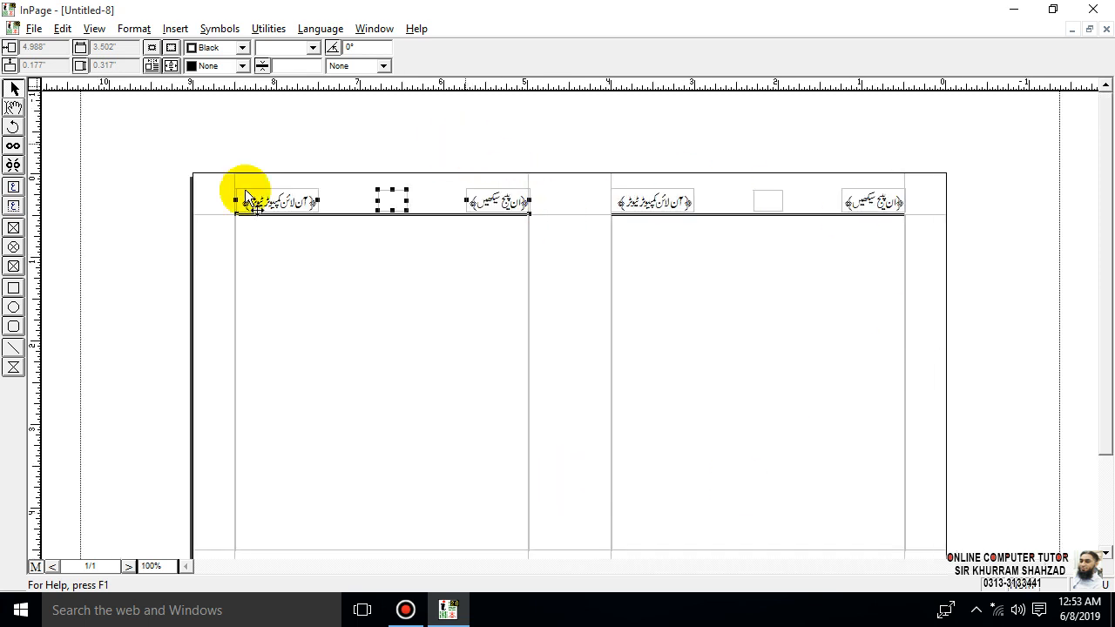
click(35, 567)
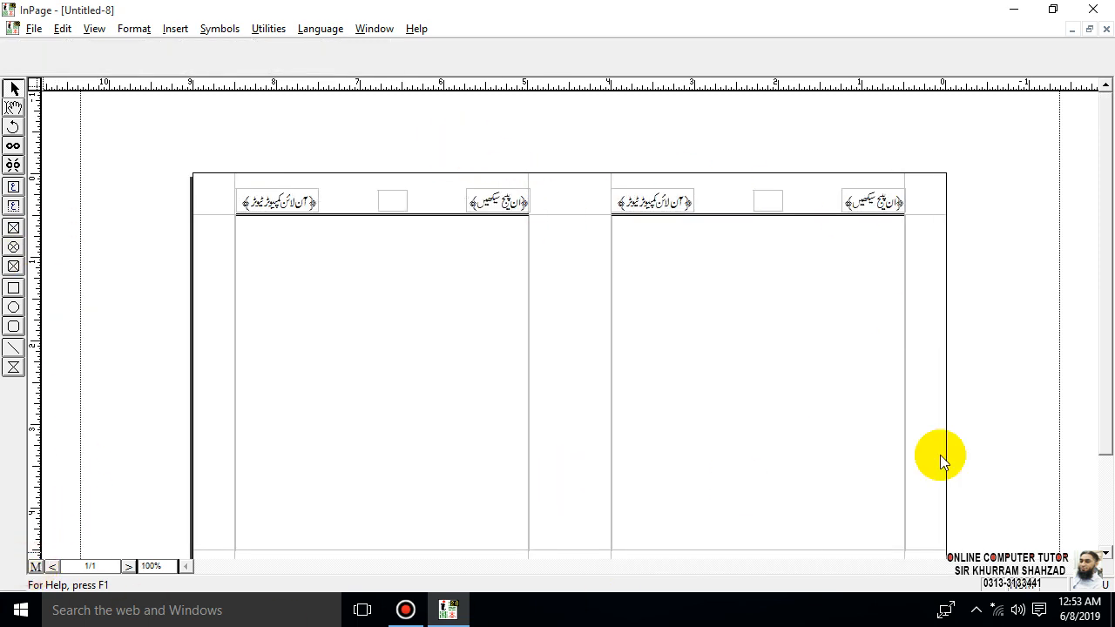
click(964, 251)
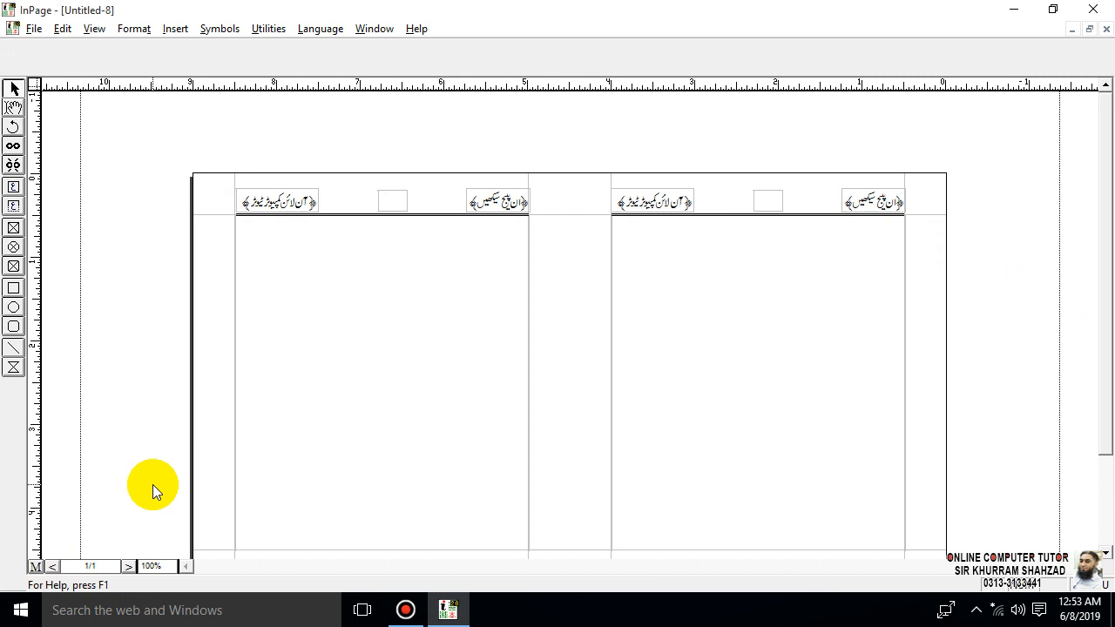
click(13, 107)
click(889, 232)
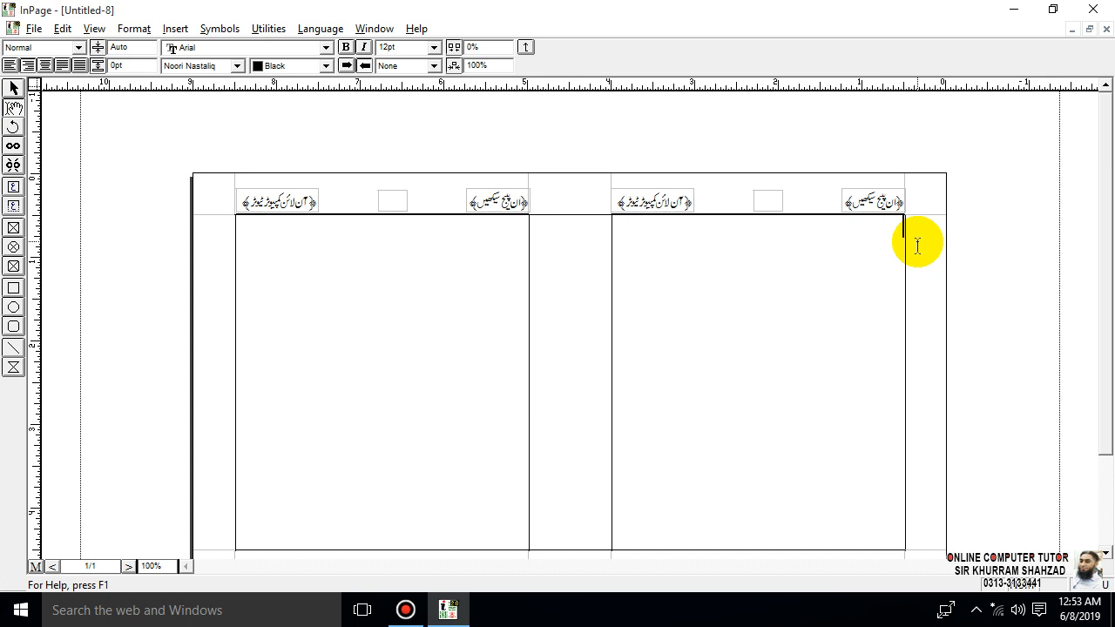
click(13, 88)
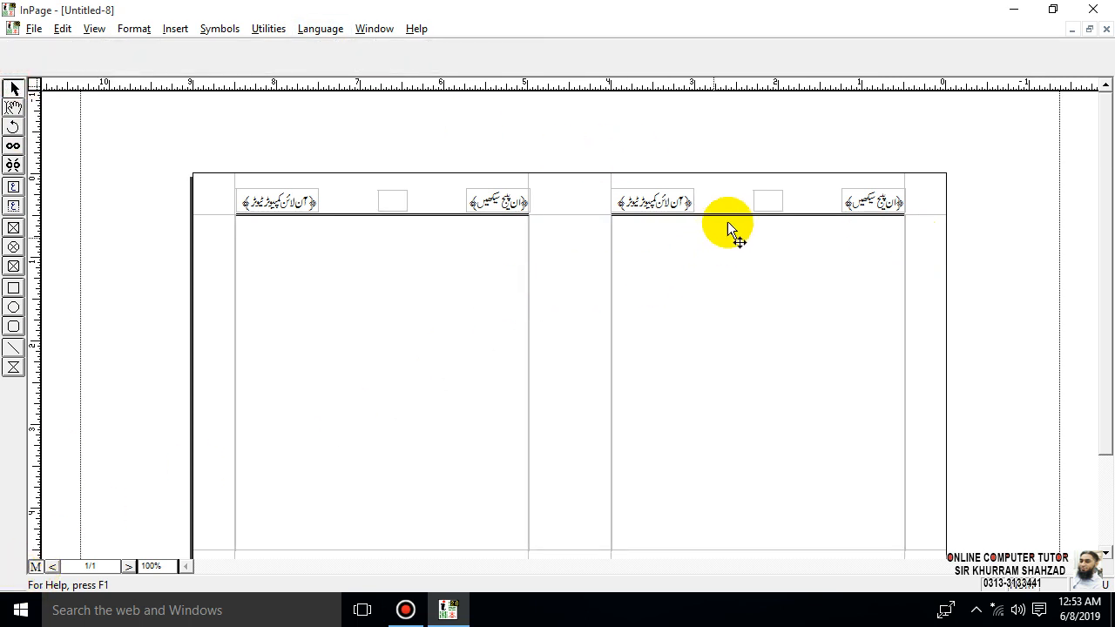
click(759, 197)
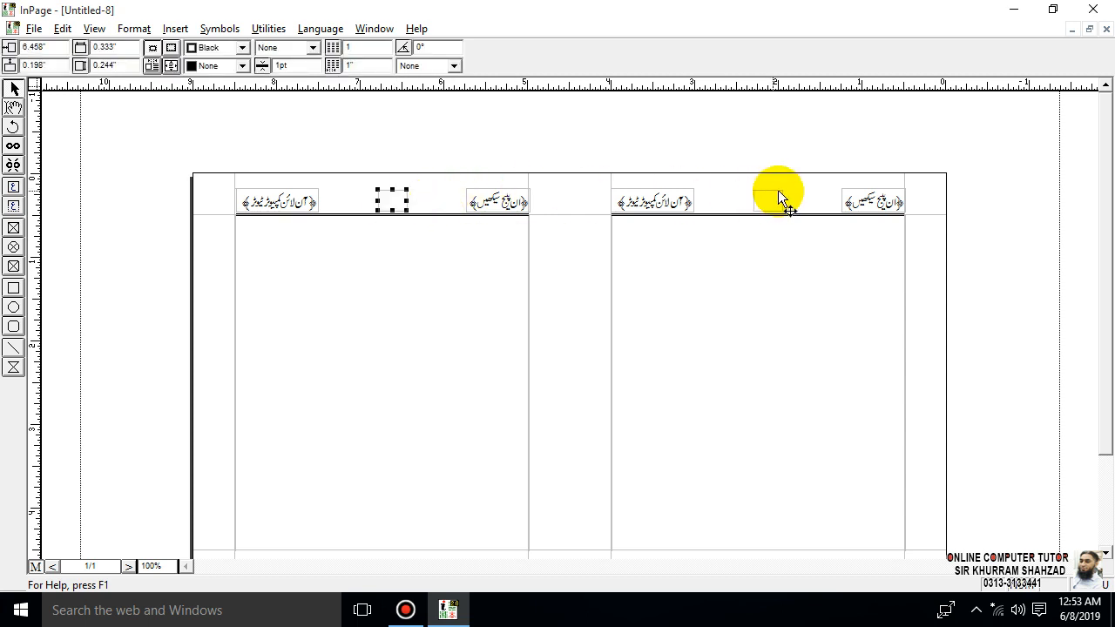
click(778, 189)
click(405, 187)
click(405, 190)
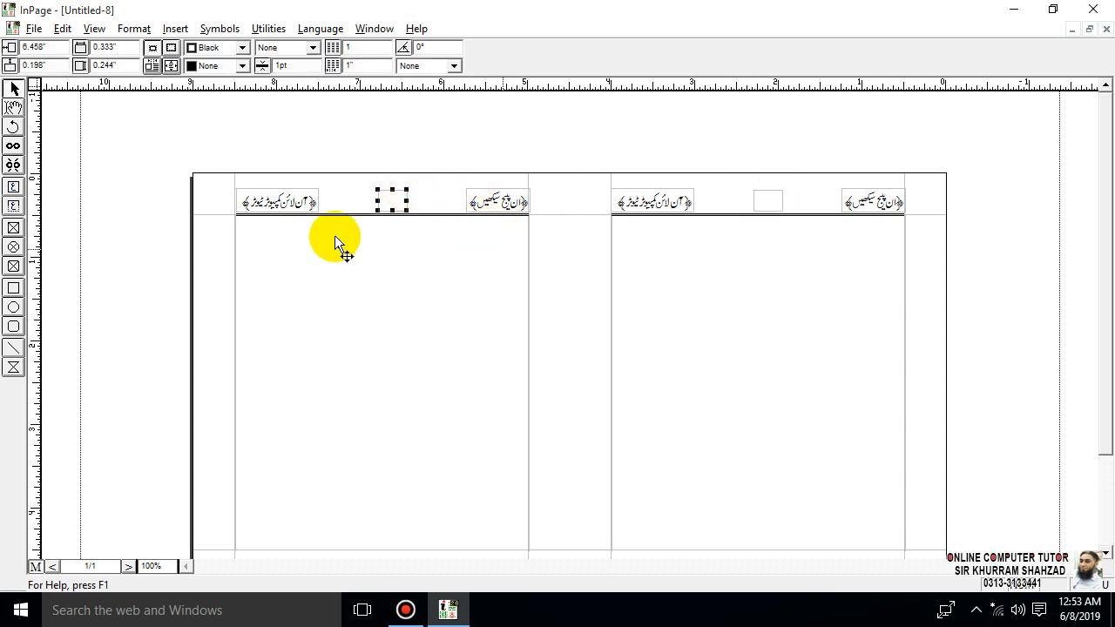
- Try linking the left column's small header box to the right column's small header box, and unlink them
click(13, 145)
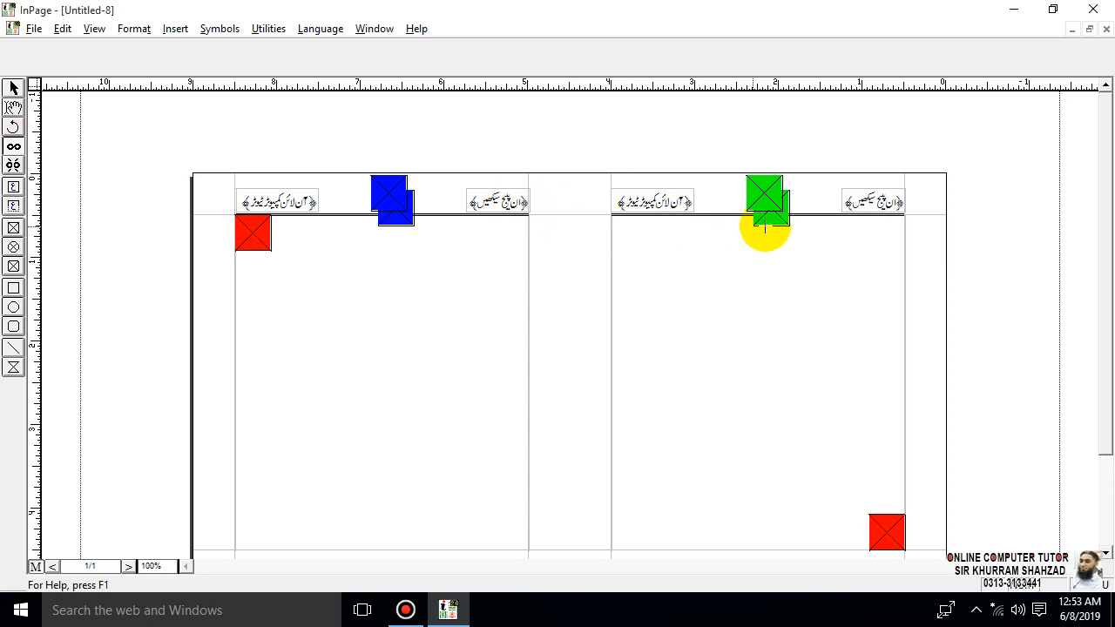
click(398, 189)
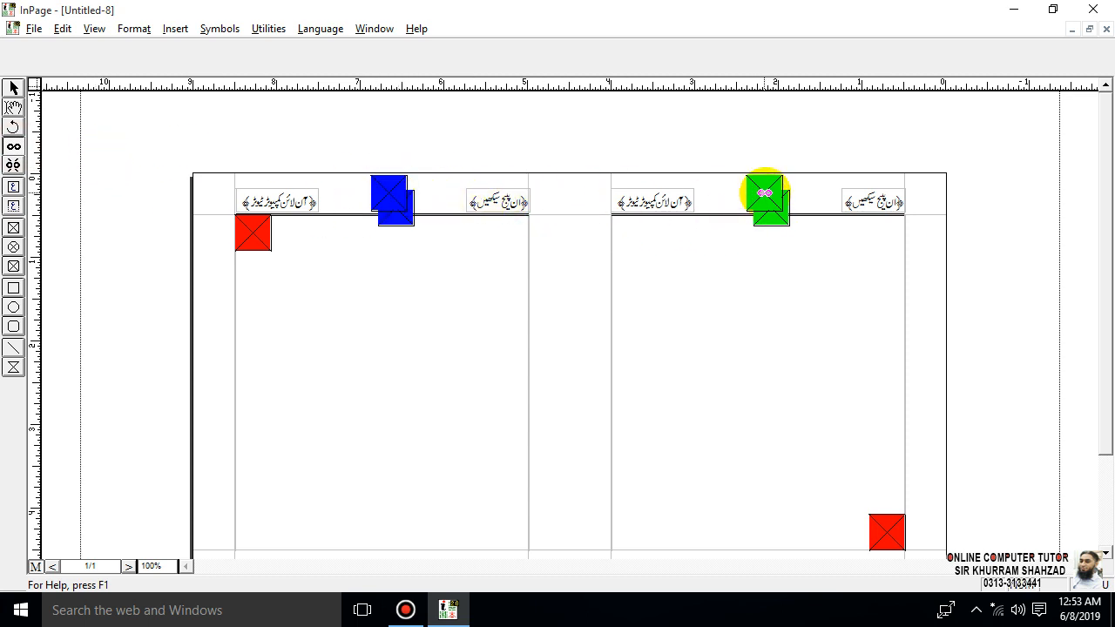
click(763, 192)
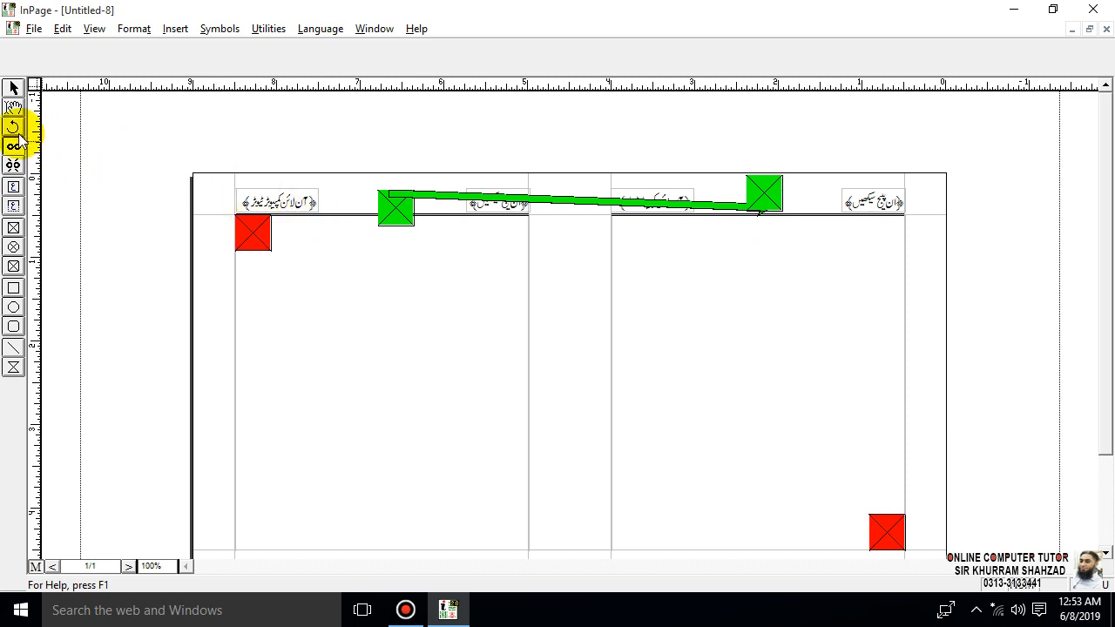
click(13, 165)
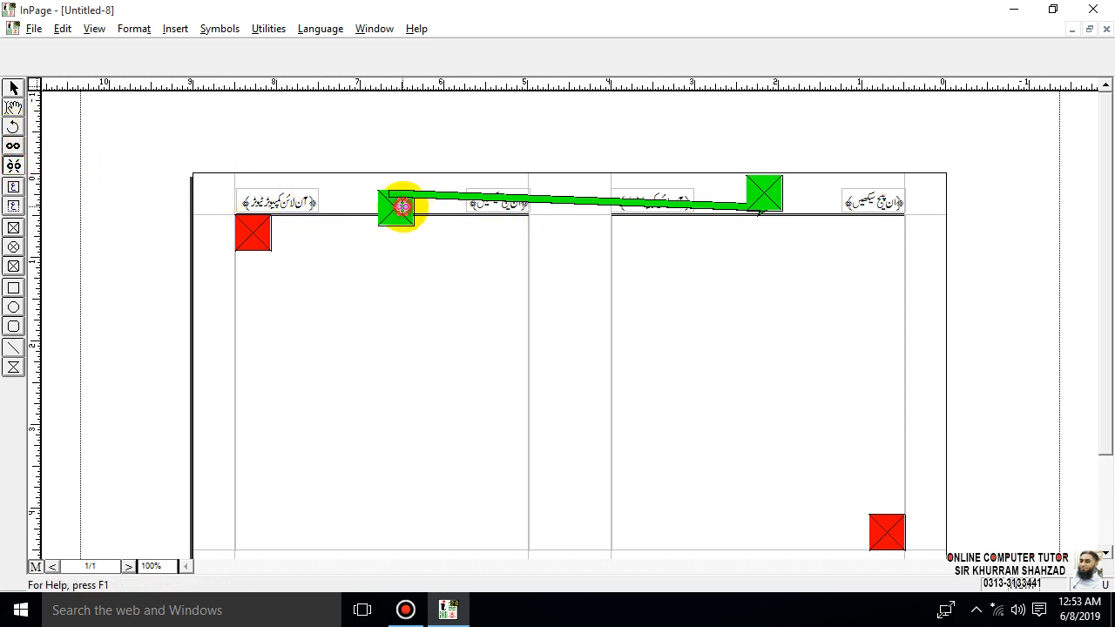
click(761, 199)
- Link the small header boxes from the left column to the right column again, and break that link
click(14, 148)
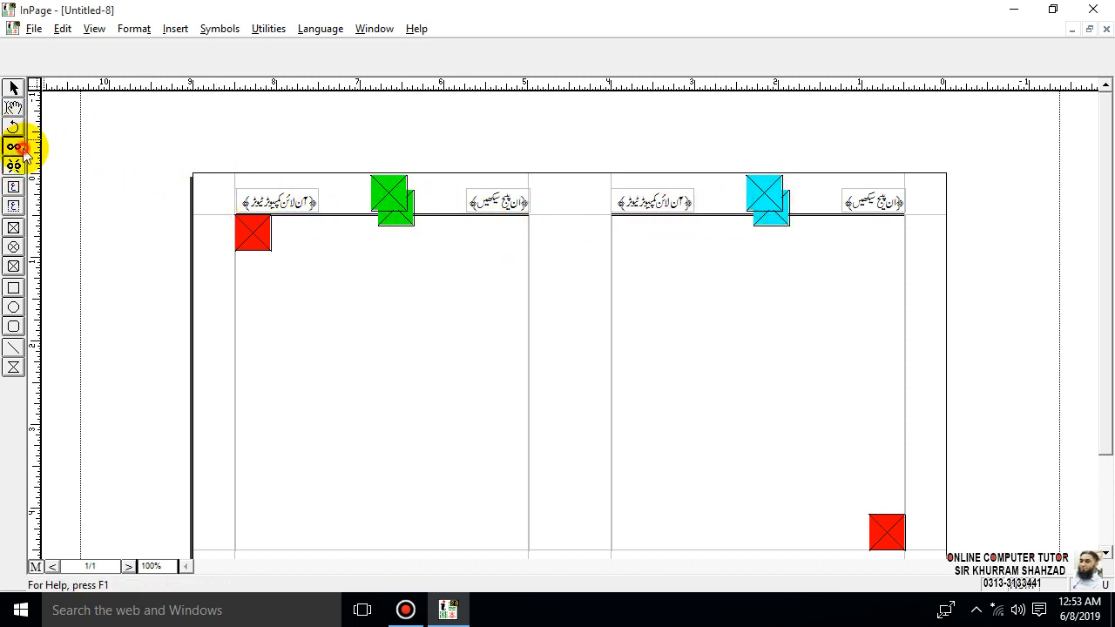
click(396, 205)
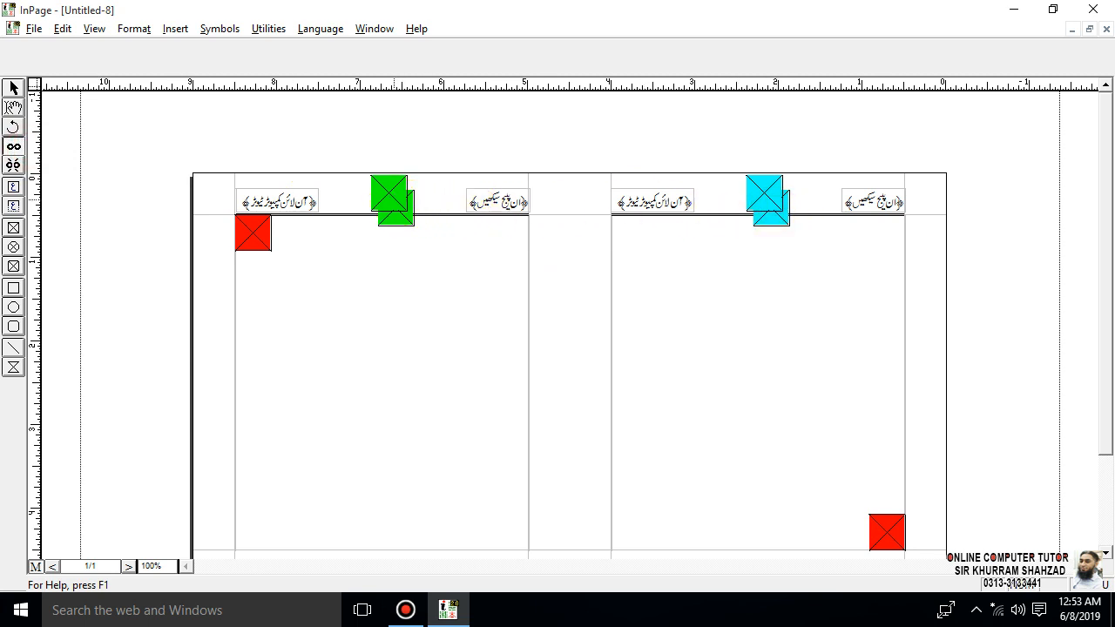
click(770, 199)
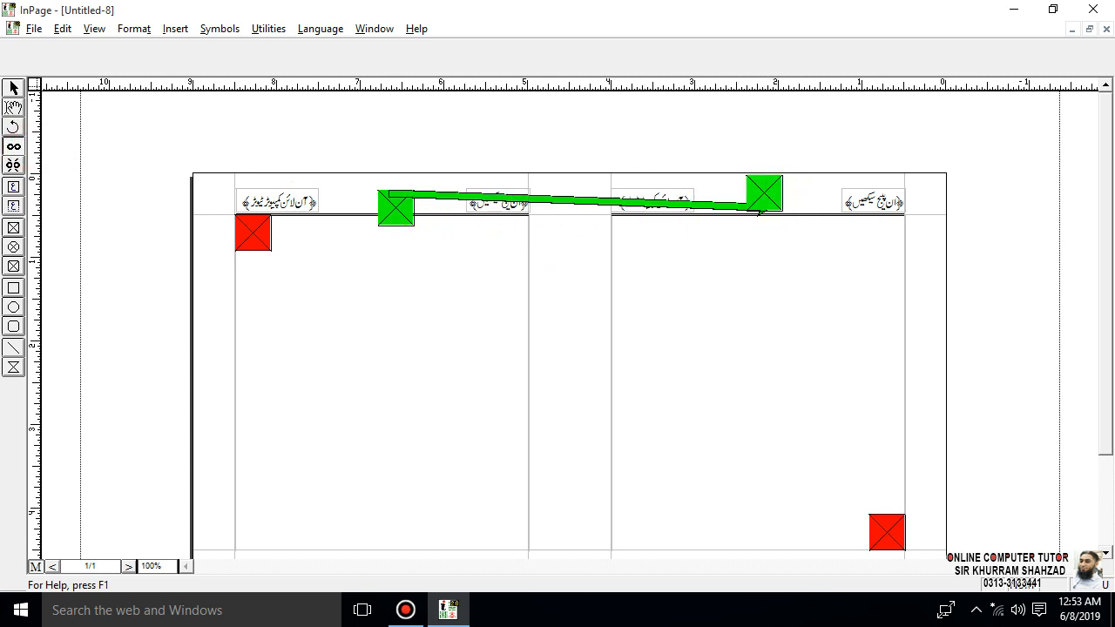
click(14, 165)
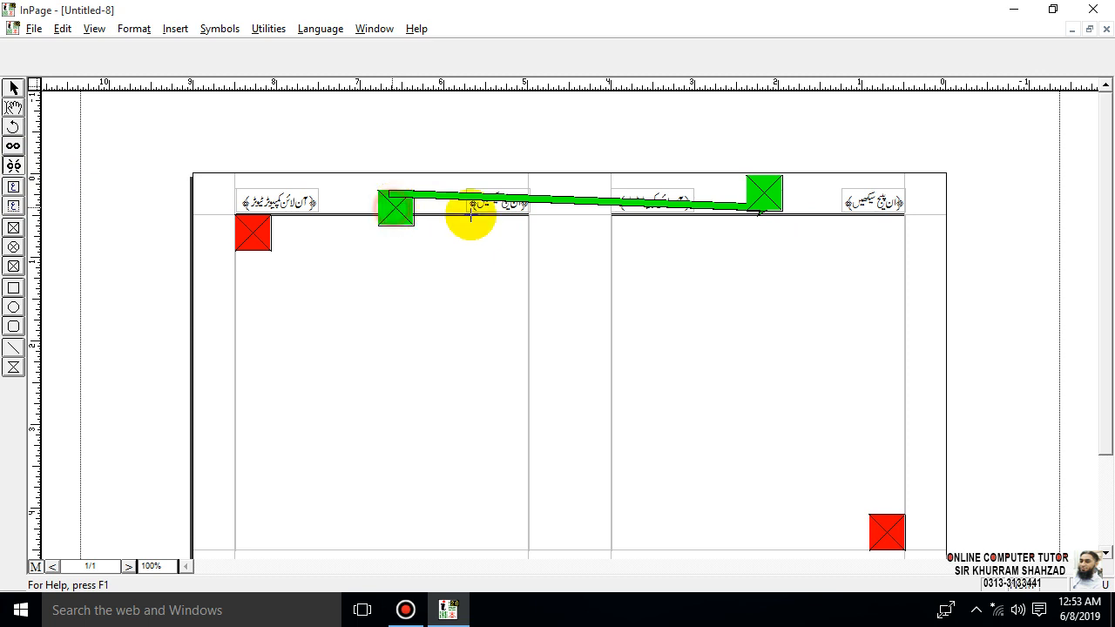
click(766, 202)
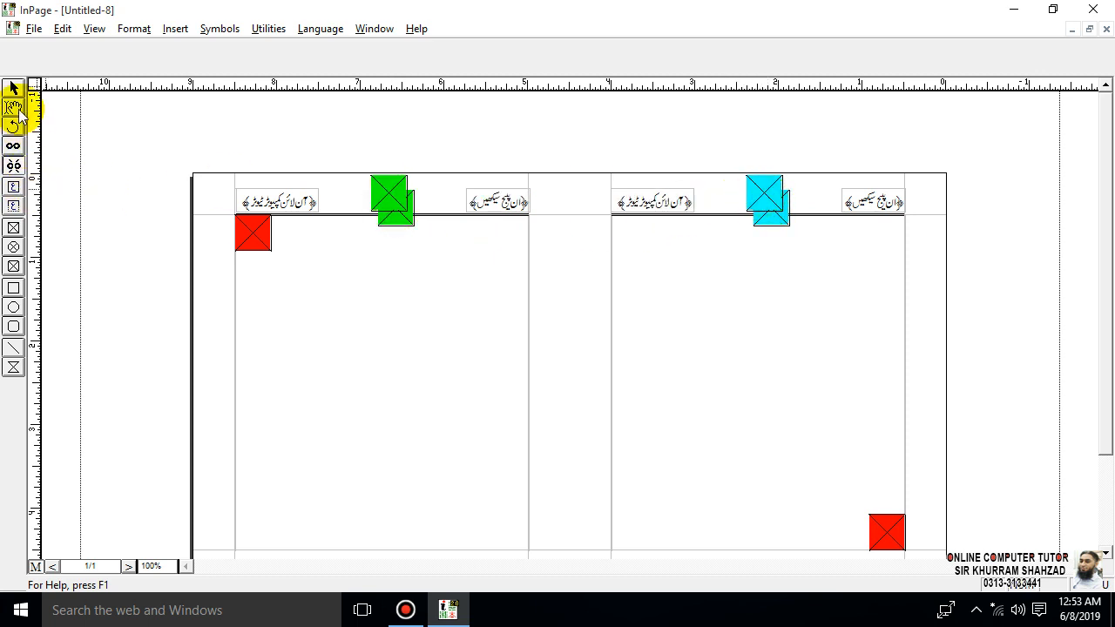
- Try linking the right column's main text box to the small header box above it, and break that link
click(14, 145)
click(696, 261)
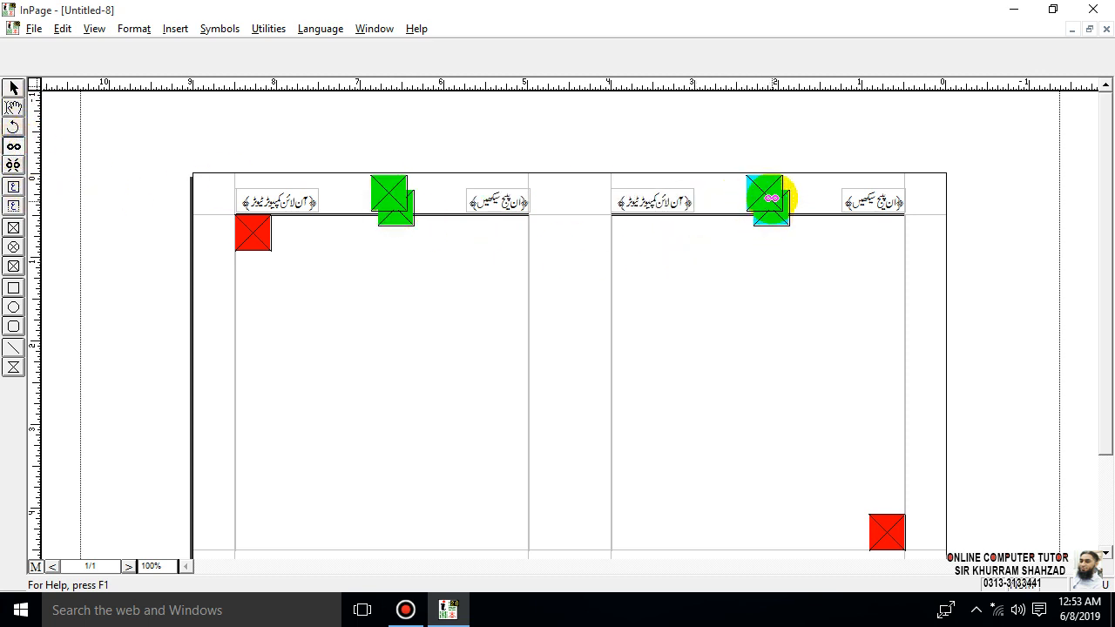
click(770, 196)
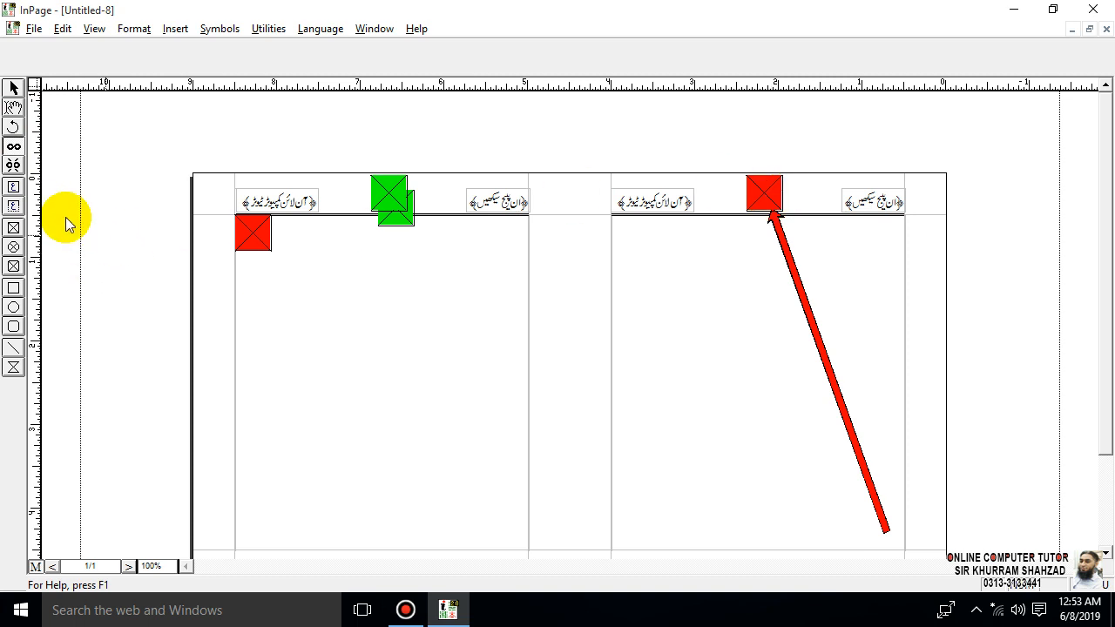
click(15, 165)
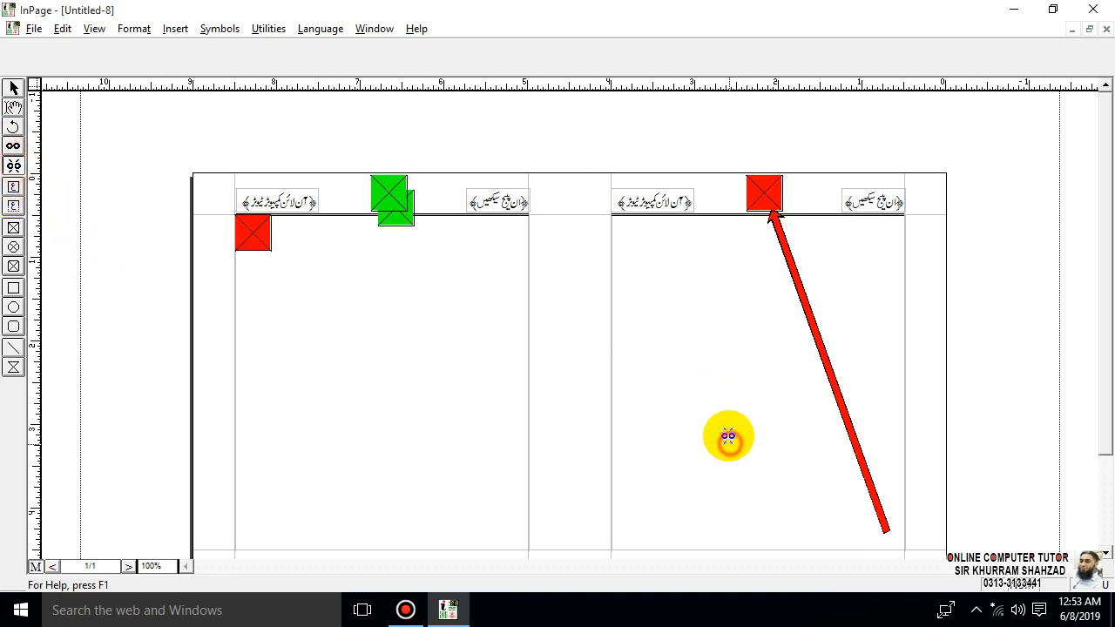
click(768, 193)
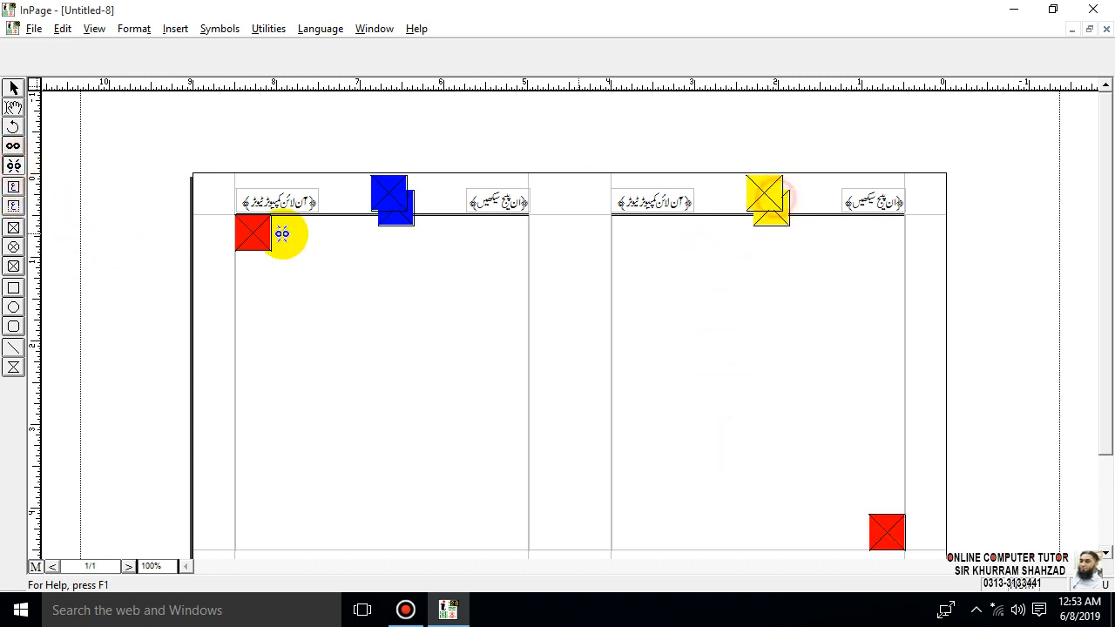
- Link the right column's small header box to the left column's small header box, and leave the master page
click(13, 146)
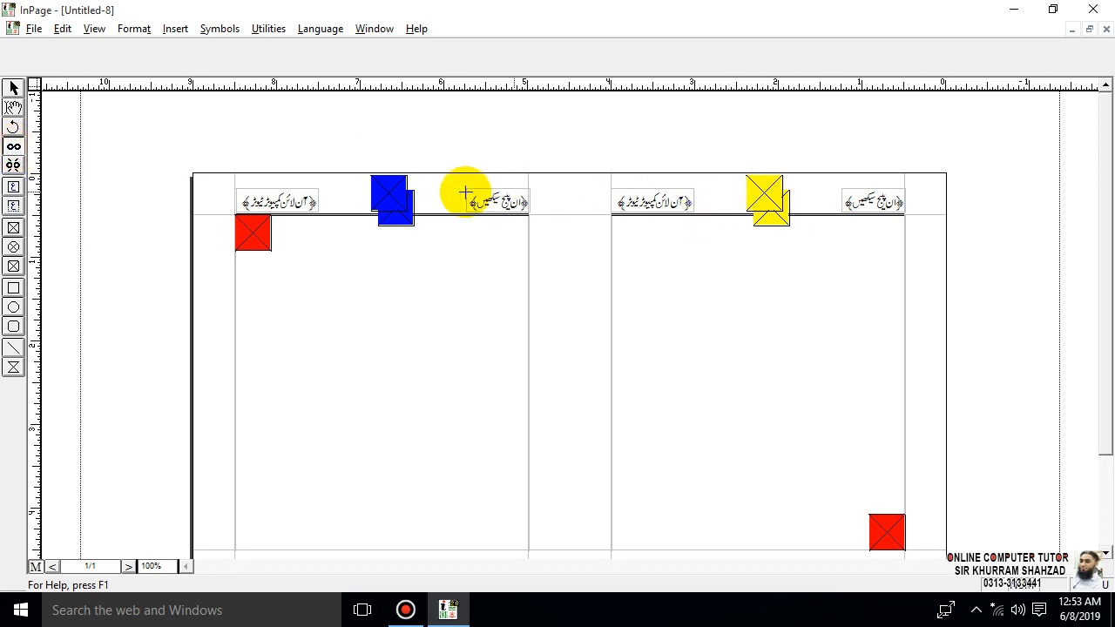
click(396, 192)
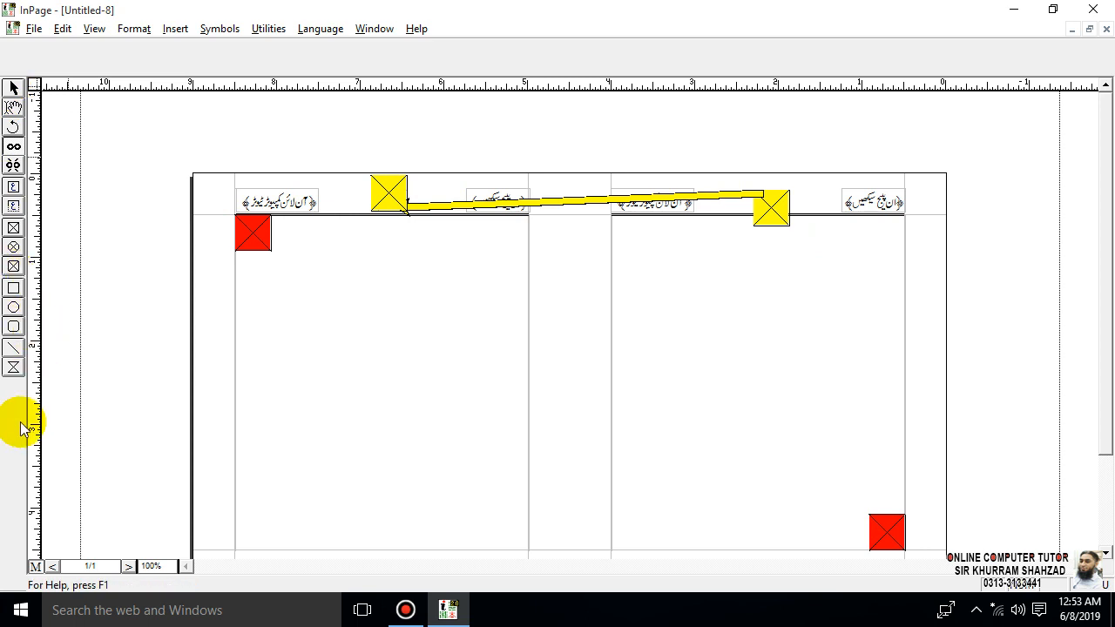
click(36, 566)
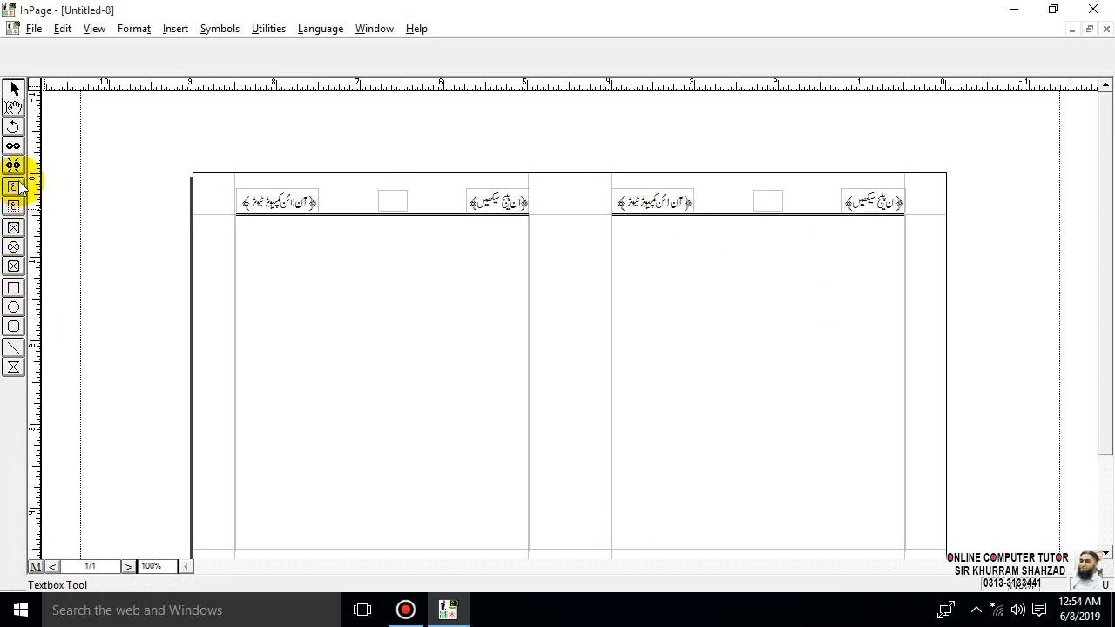
- Enter the page number ۱ in the right column's small header box, select it and center it
click(14, 107)
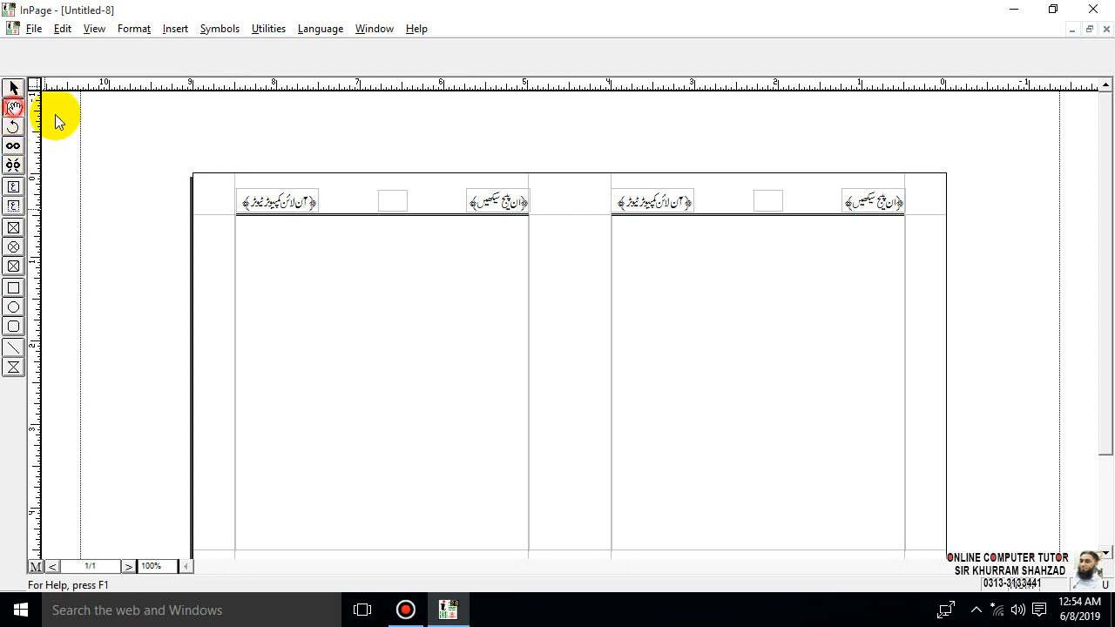
click(759, 202)
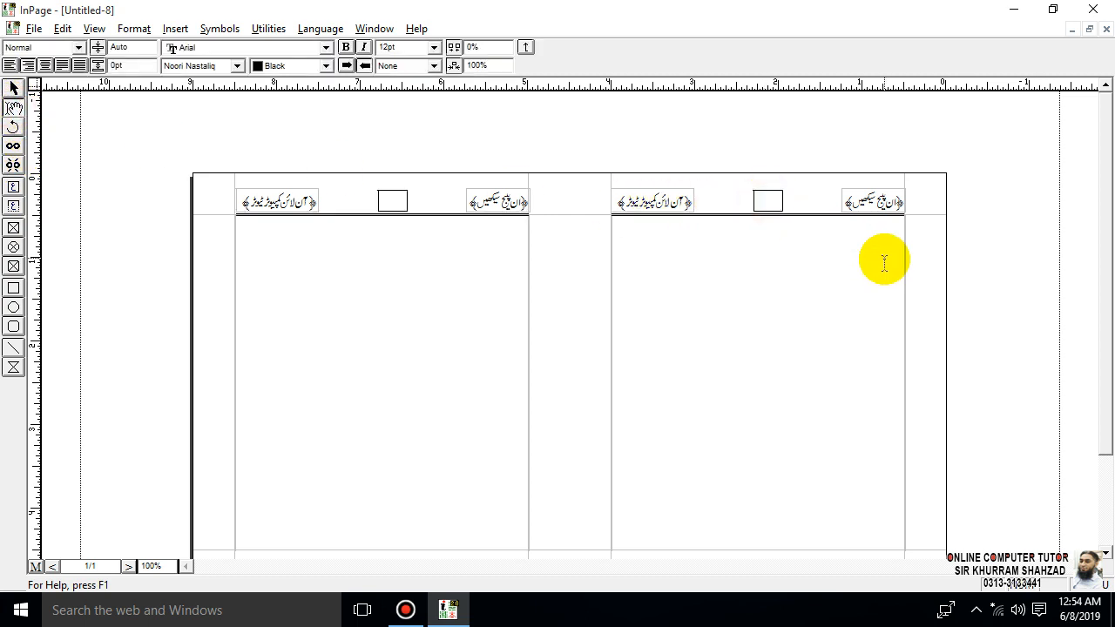
click(768, 199)
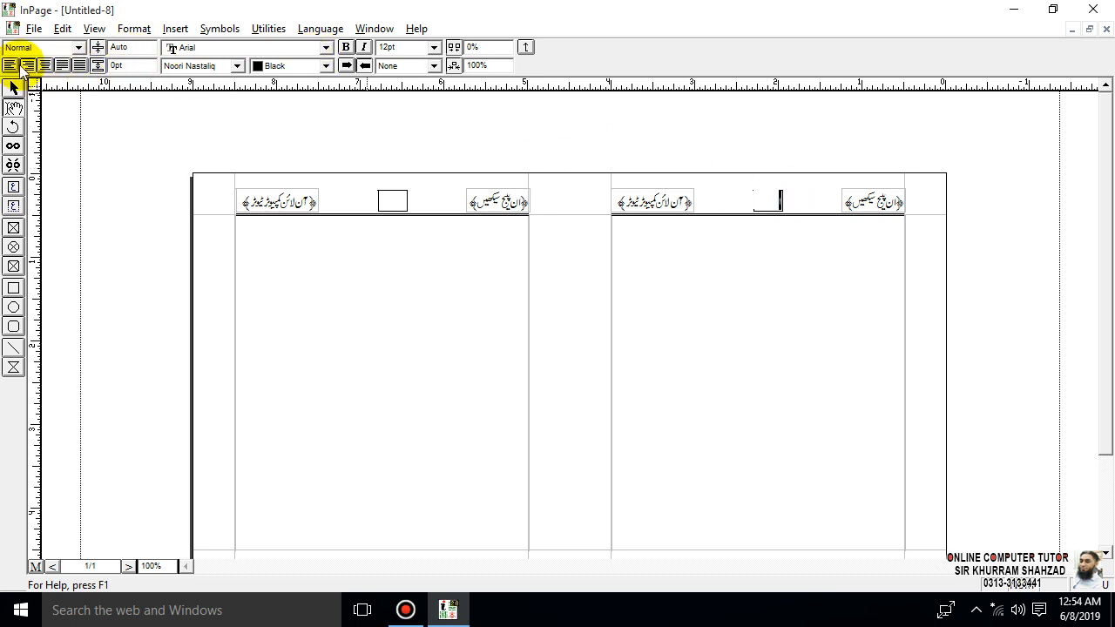
click(347, 66)
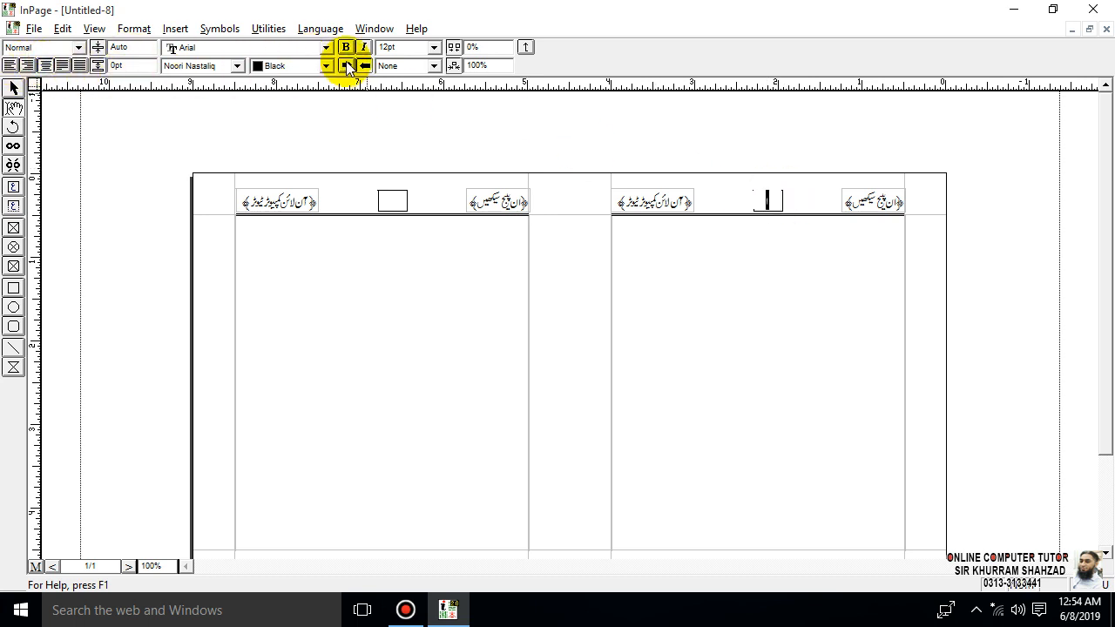
- Try 36 pt and 24 pt for the page number in the right header box, and settle on 18 pt
click(432, 47)
click(405, 125)
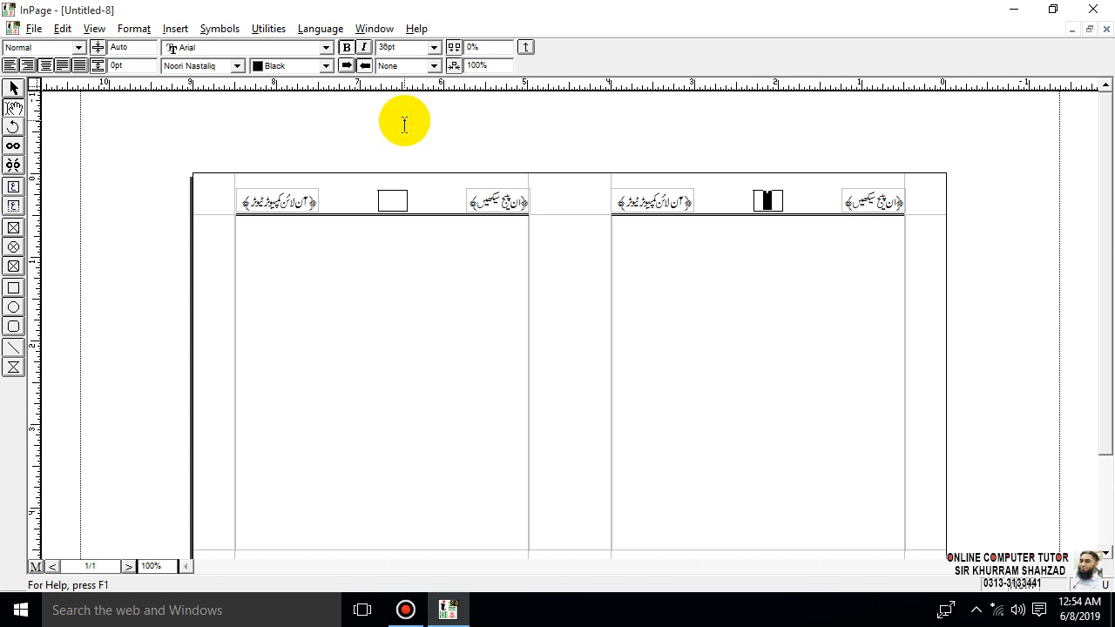
click(433, 47)
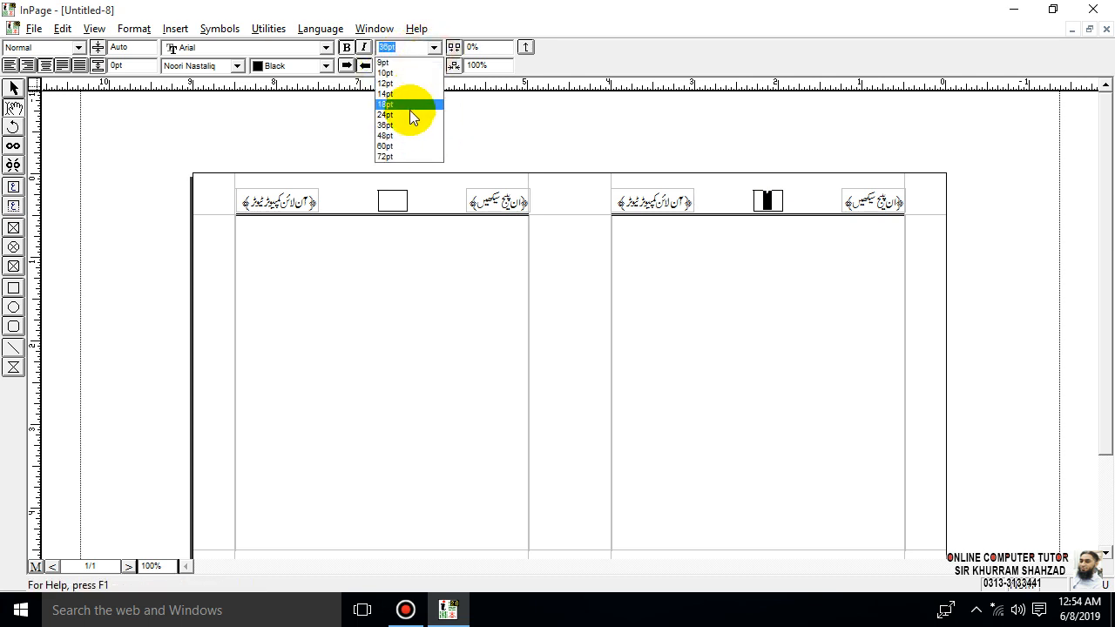
click(408, 110)
click(433, 47)
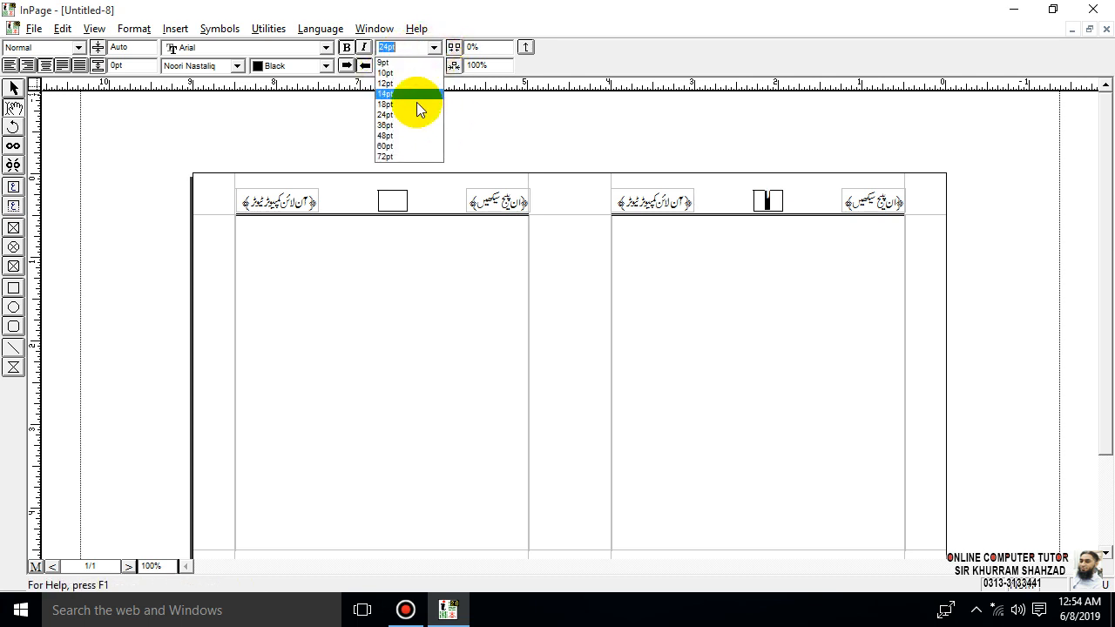
click(410, 101)
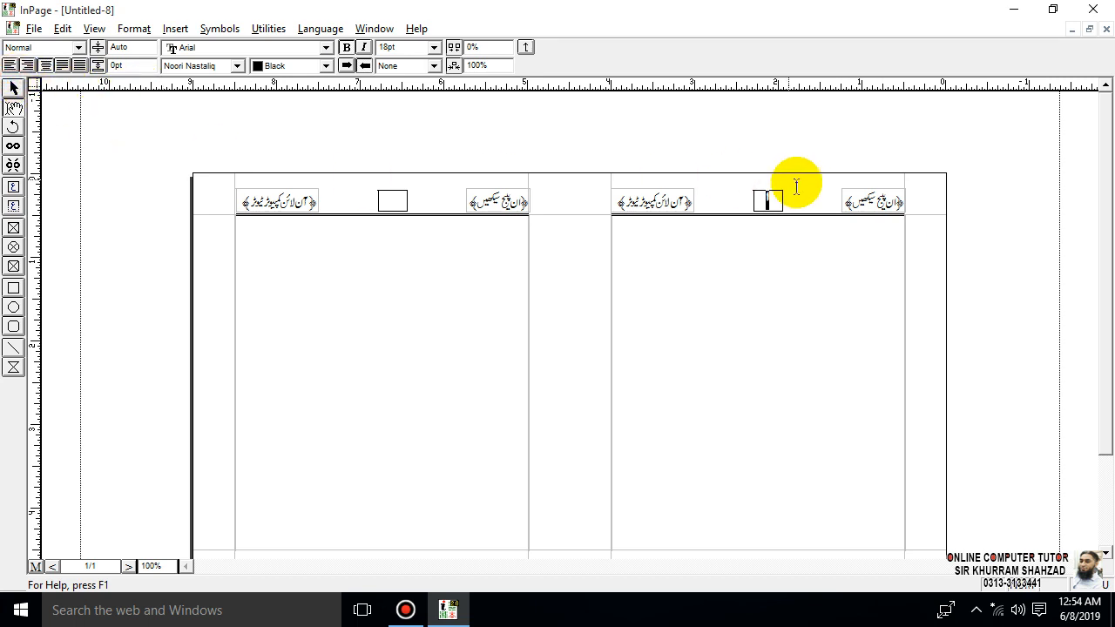
- Continue the linked header text with ۲ in the left column's small box, and return the text cursor to the main columns
click(12, 87)
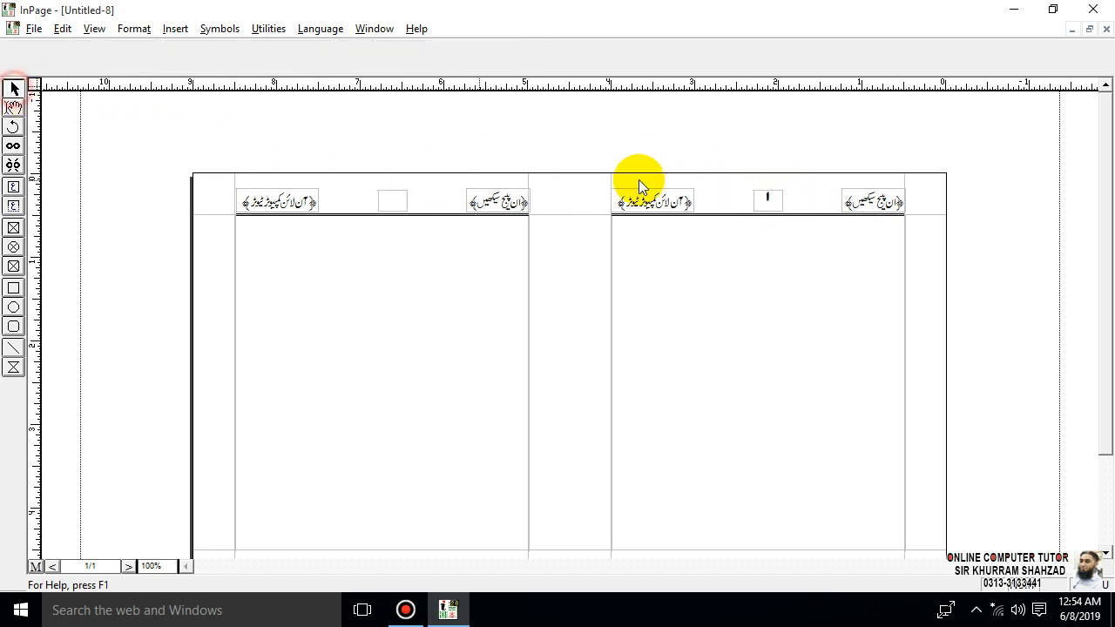
click(769, 195)
click(767, 190)
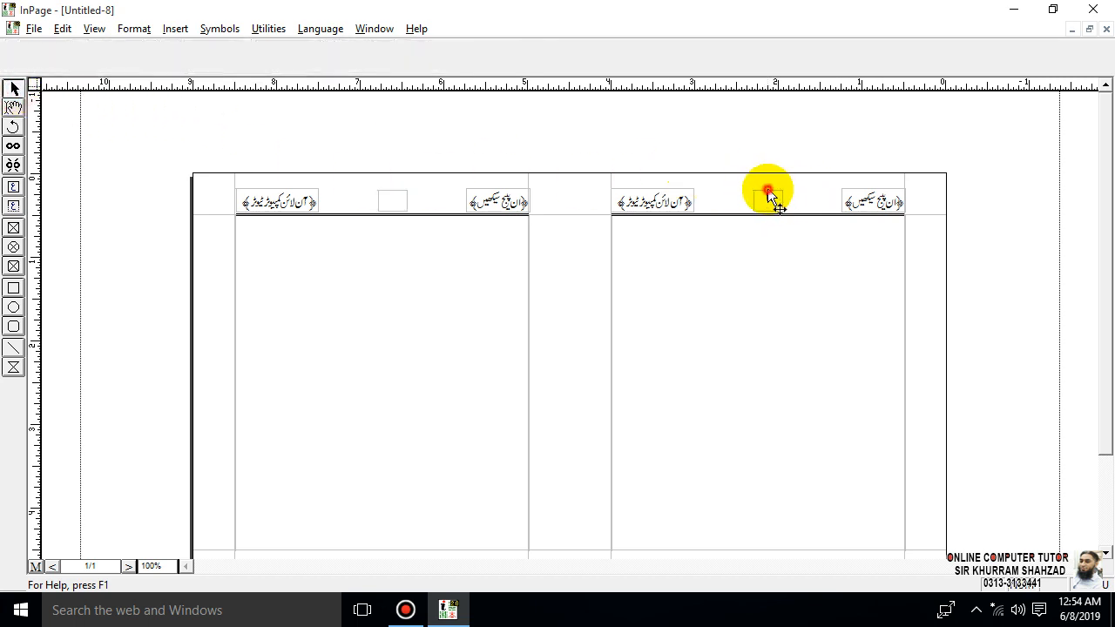
click(12, 108)
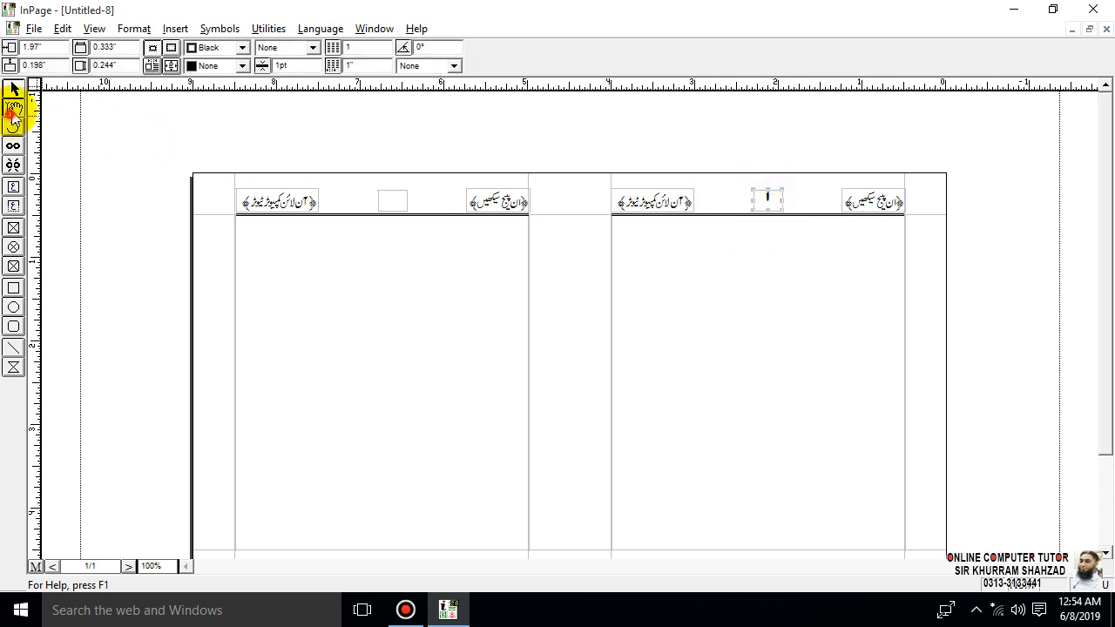
click(766, 197)
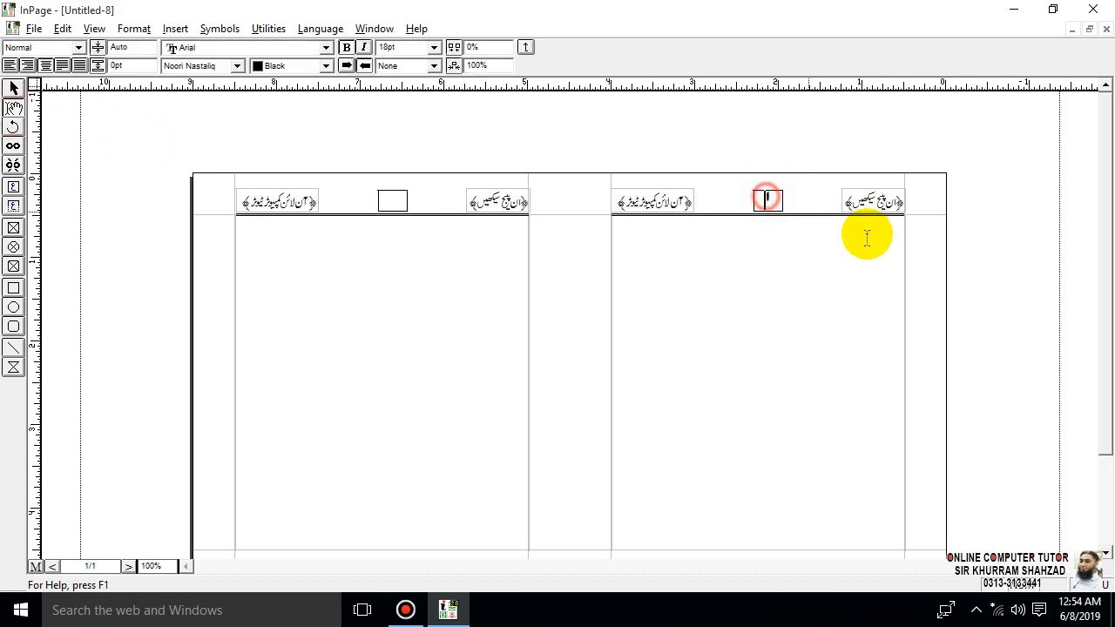
click(920, 250)
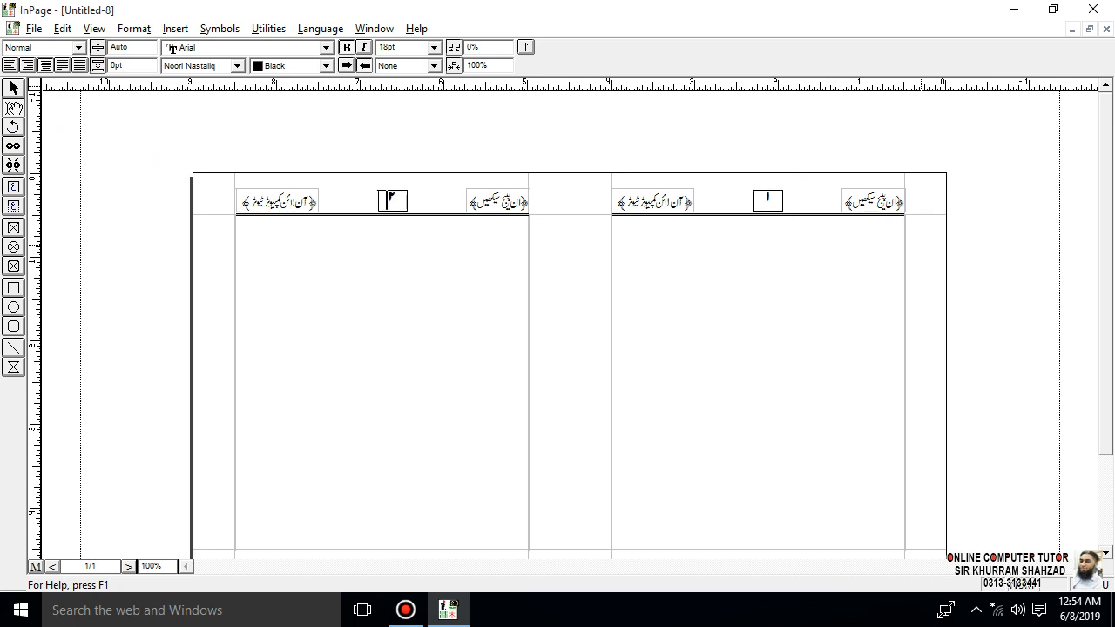
click(533, 375)
click(425, 328)
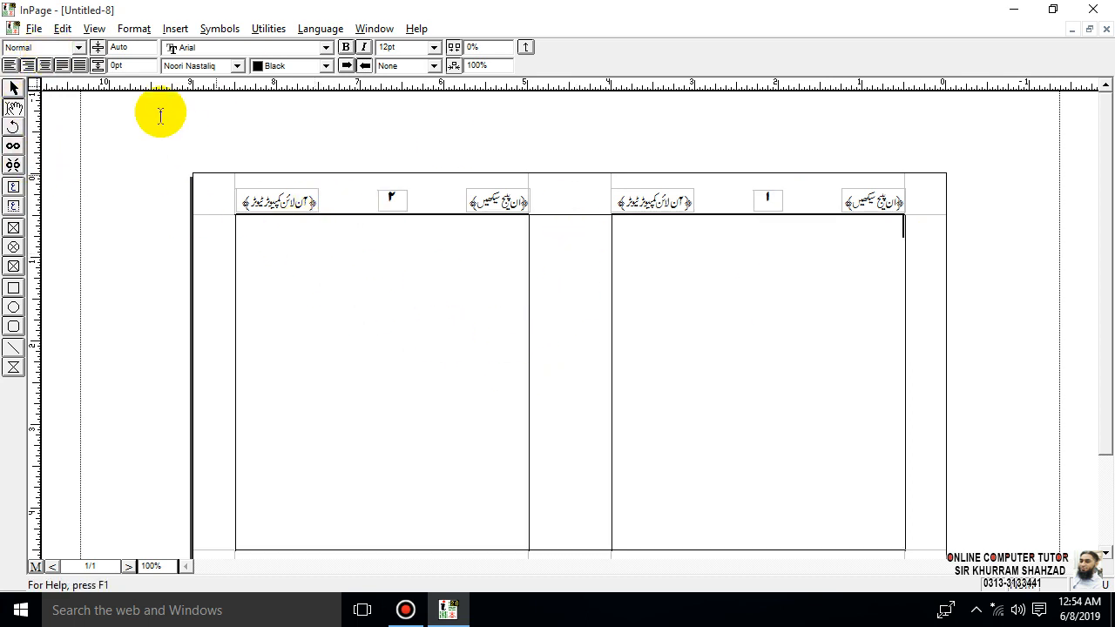
- Close the current document without saving it
click(33, 29)
click(681, 283)
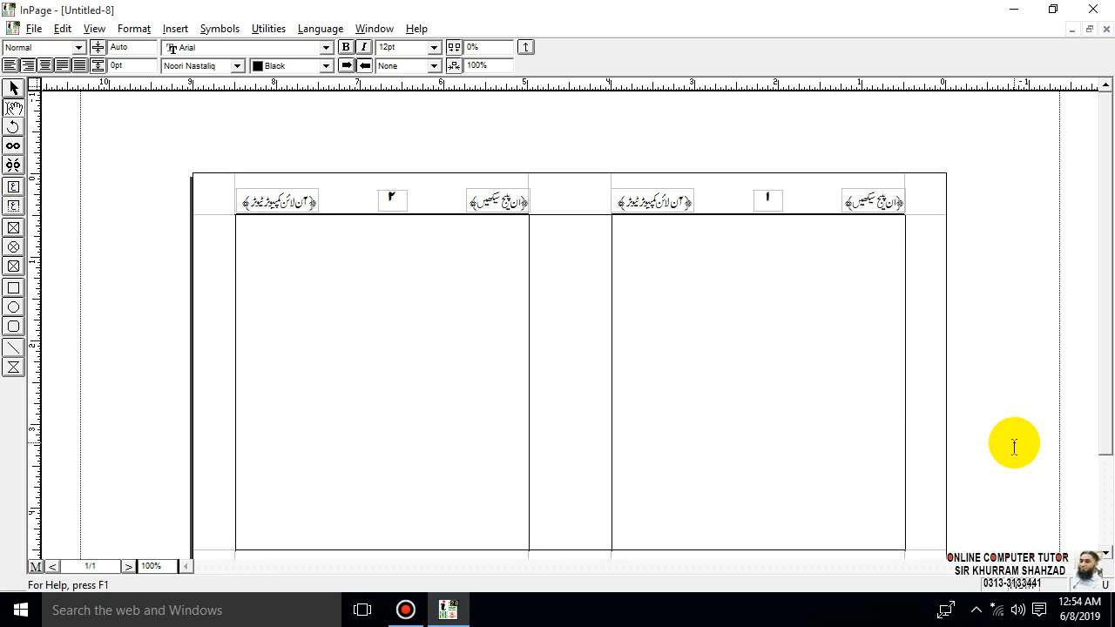
click(1106, 29)
click(566, 340)
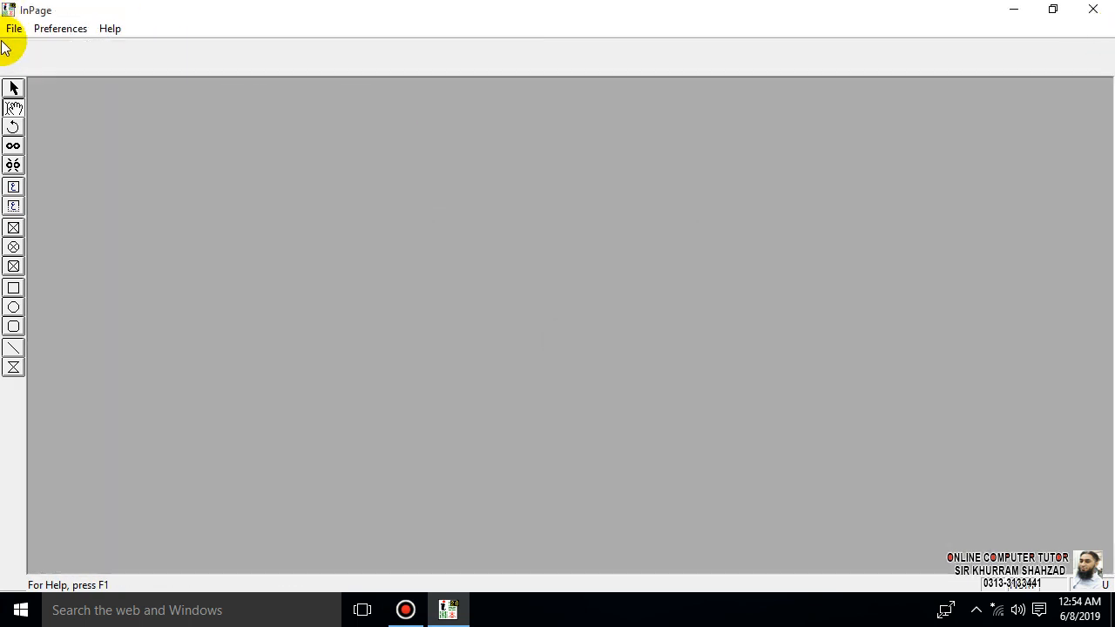
- Create a new A4 document in landscape orientation and show it at 50% zoom
click(14, 28)
click(26, 45)
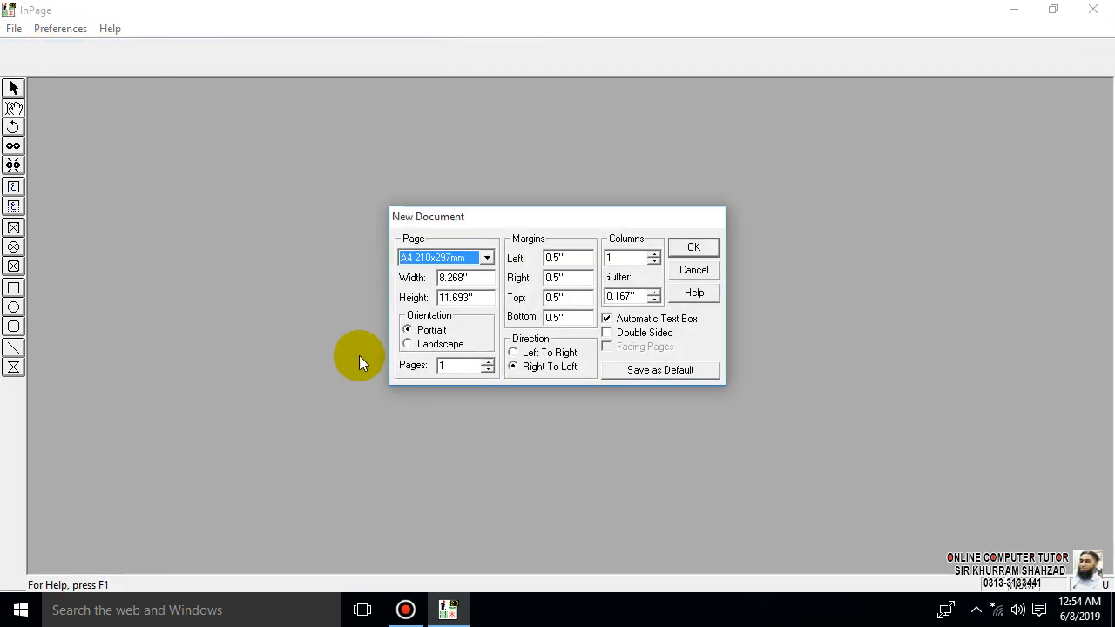
click(438, 344)
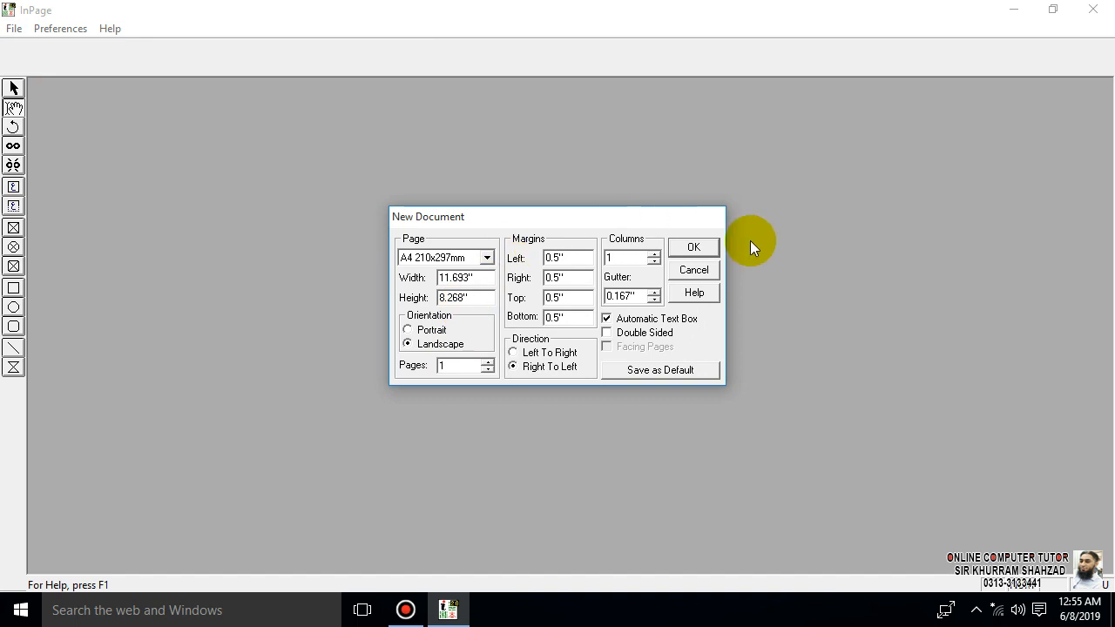
click(695, 247)
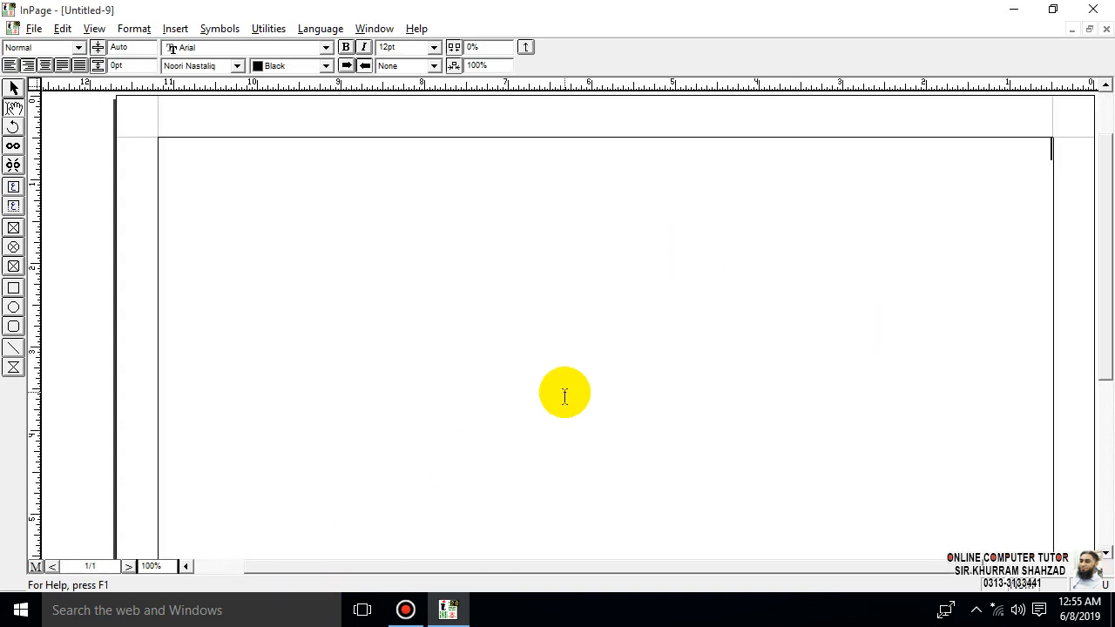
key(ctrl+5)
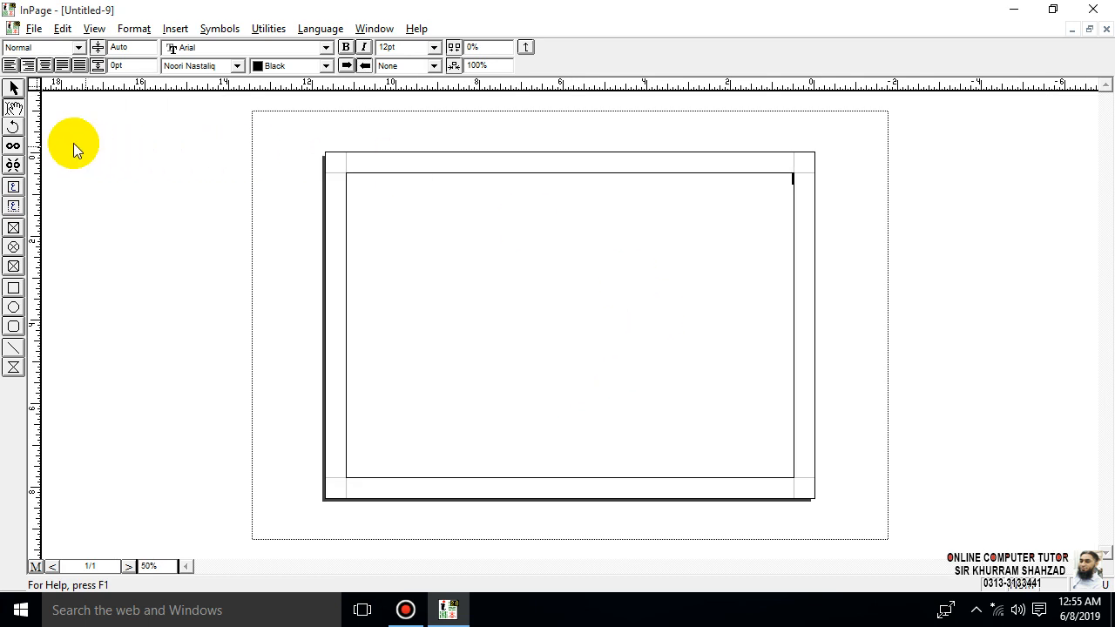
- Switch to the new document's master page and select its full-page text box
click(32, 568)
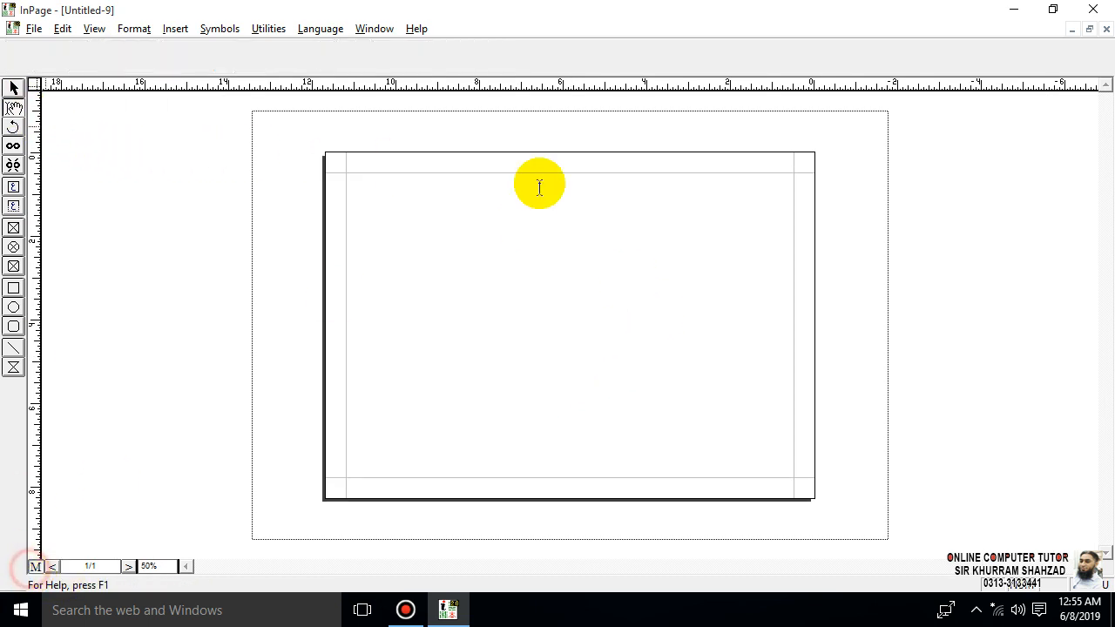
click(16, 92)
click(471, 208)
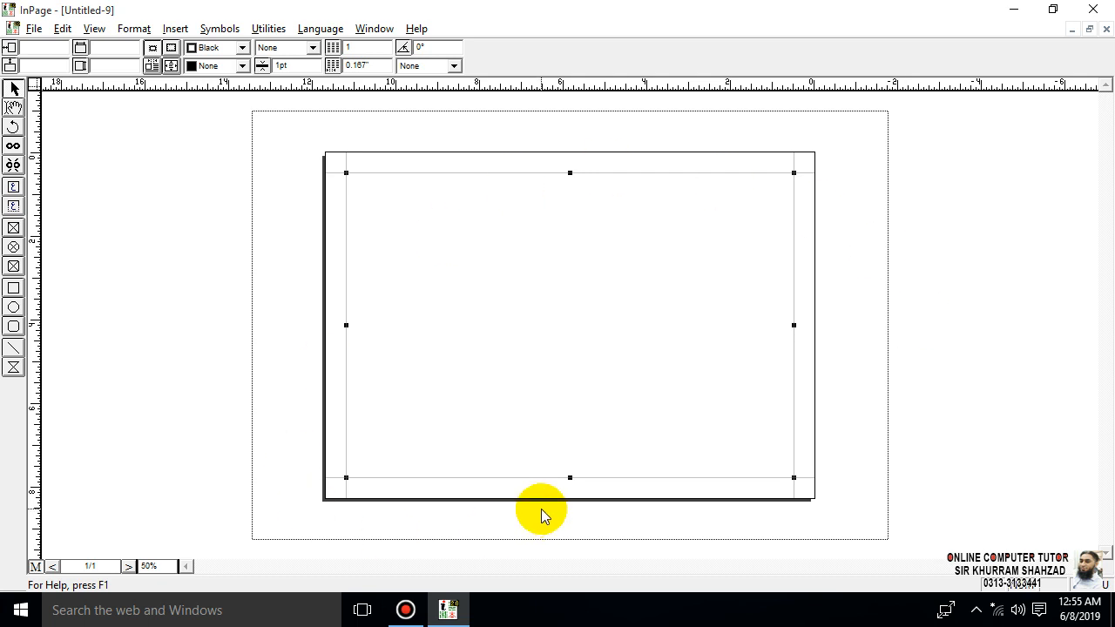
- Try sizing the master text box to 7" wide by 4" high and to 4" wide by 7" high, undoing each resize
click(111, 47)
text(7)
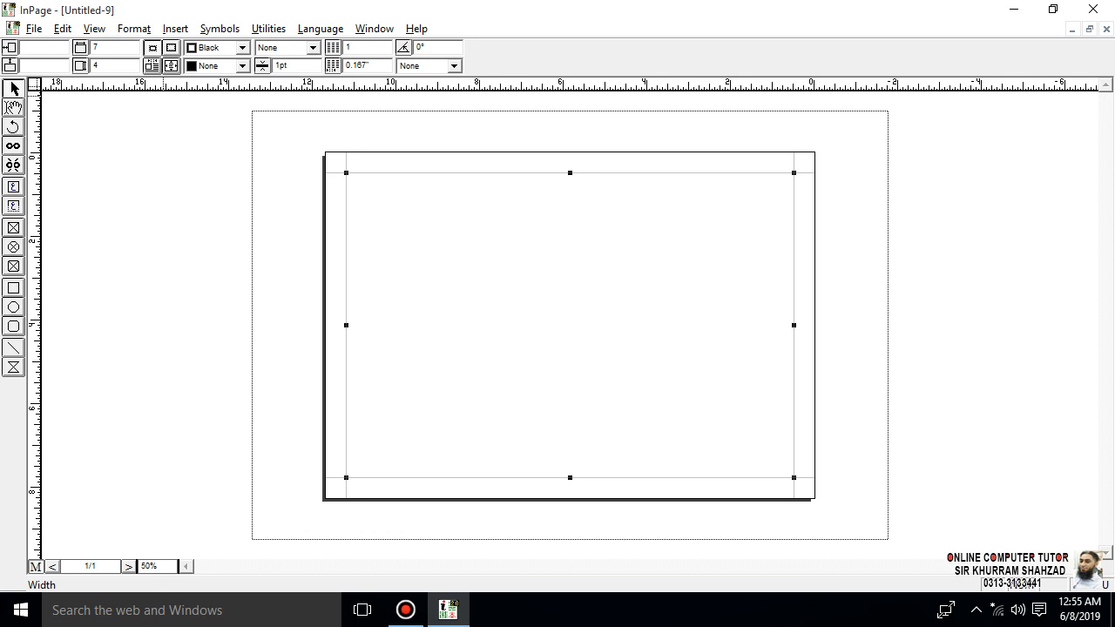
key(Return)
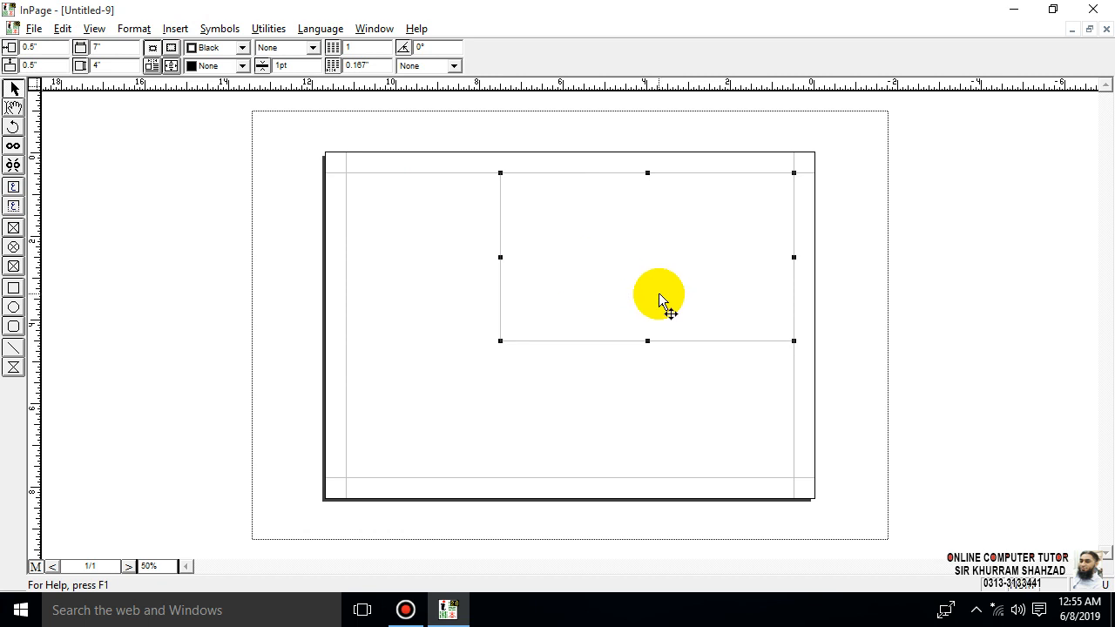
click(319, 287)
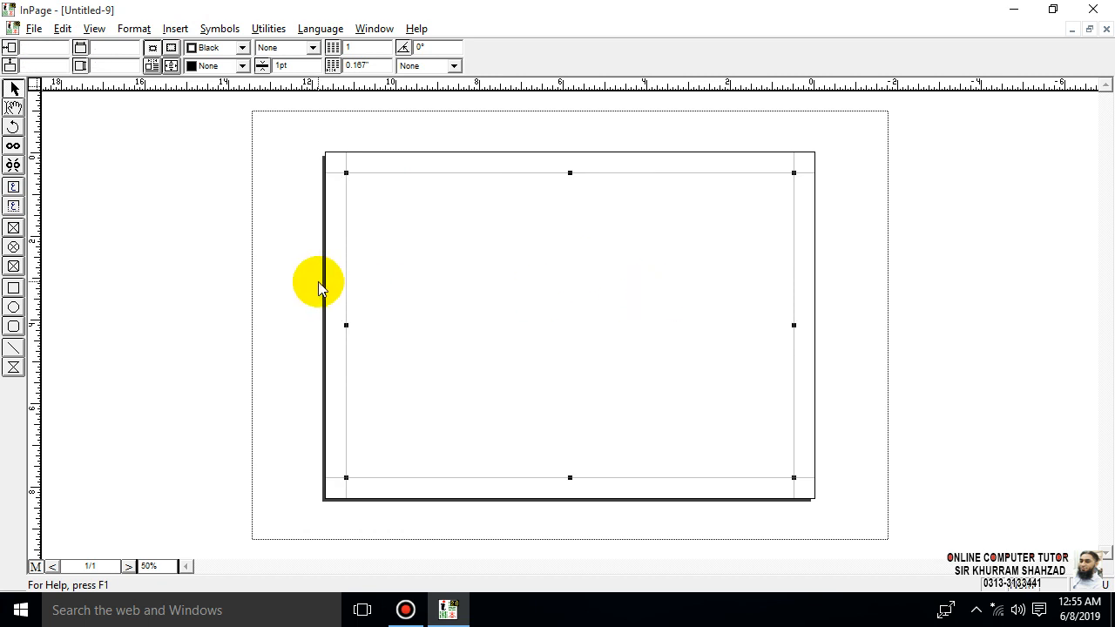
click(130, 47)
key(Return)
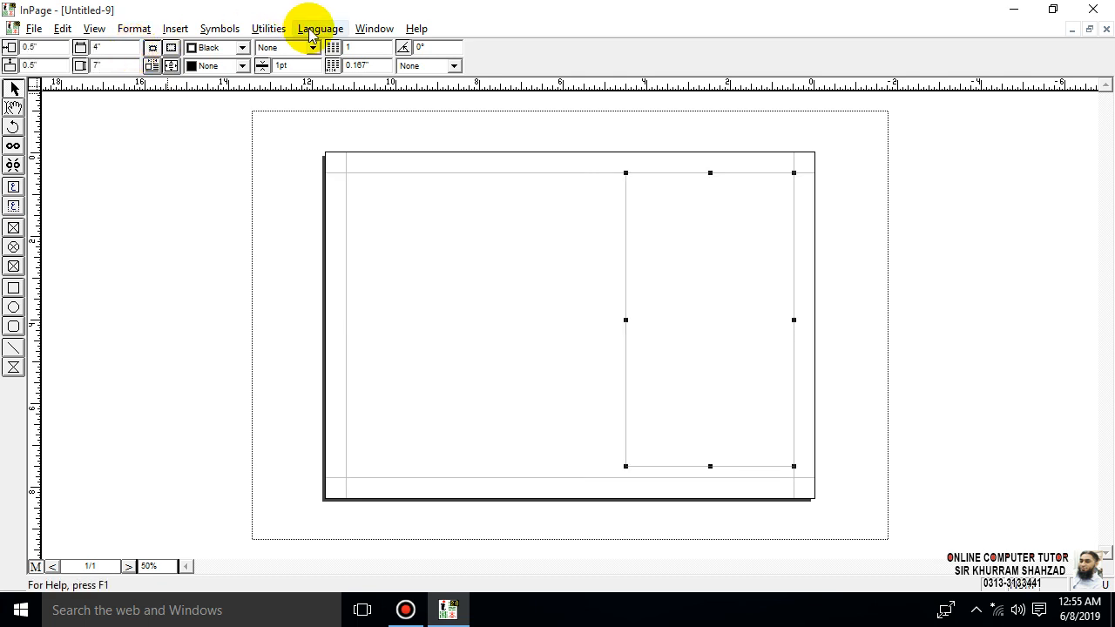
click(575, 255)
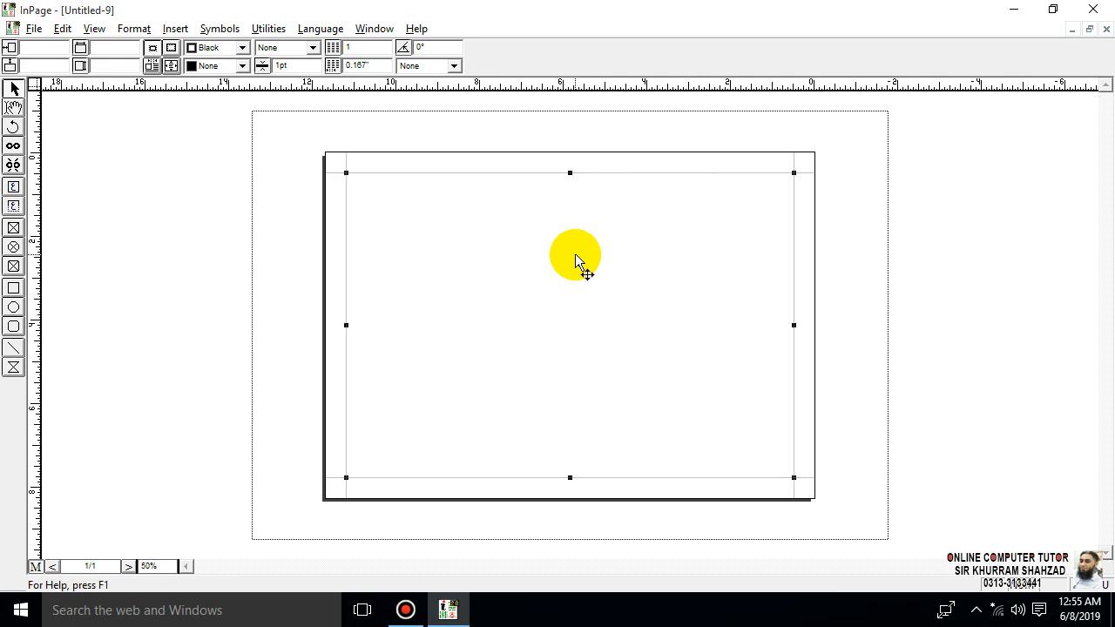
- Place a vertical ruler guide at the horizontal center of the master page
drag(35, 213, 569, 226)
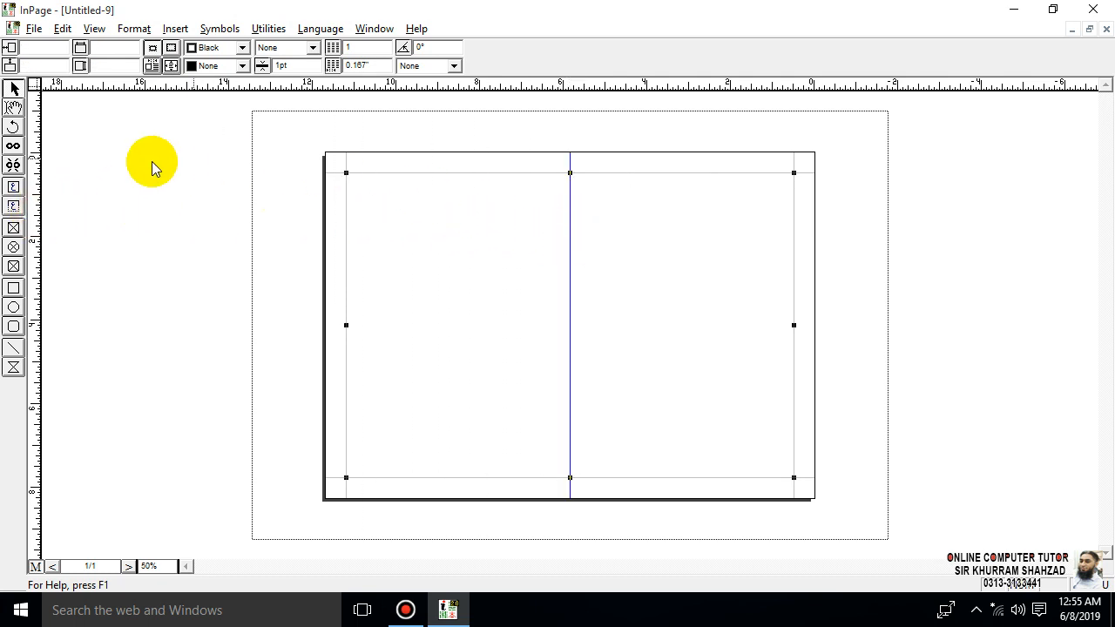
- Try sizing the master text box to 5" wide by 9" high
click(107, 53)
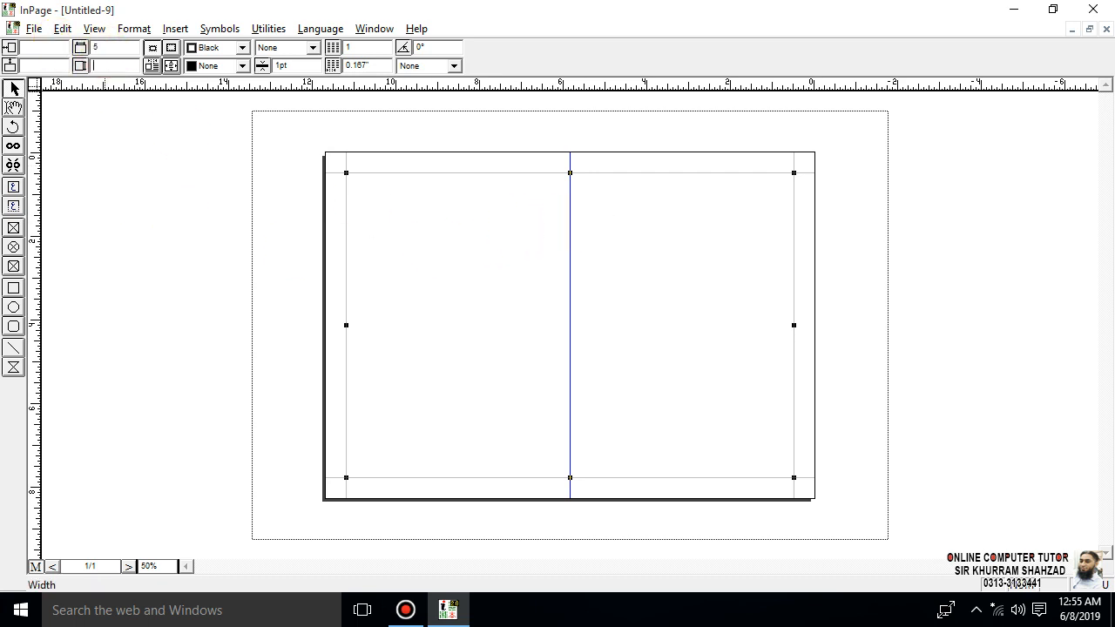
text(9)
key(Return)
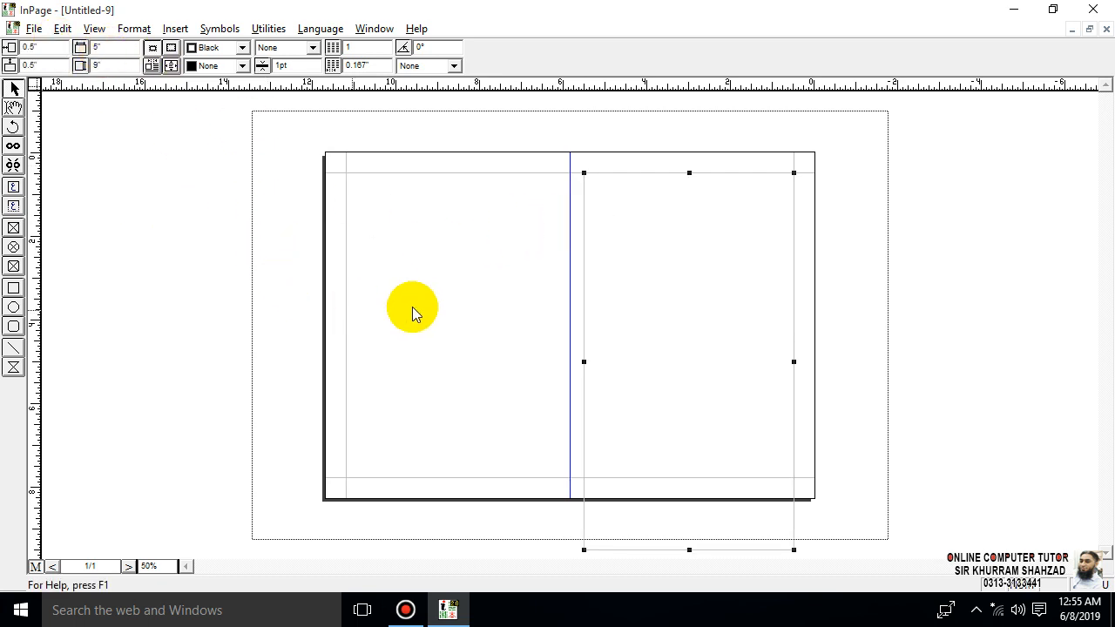
- Size the master text box to 4" wide by 7" high and nudge it left to about 0.89" from the page's right edge
click(128, 67)
drag(129, 68, 7, 79)
key(Return)
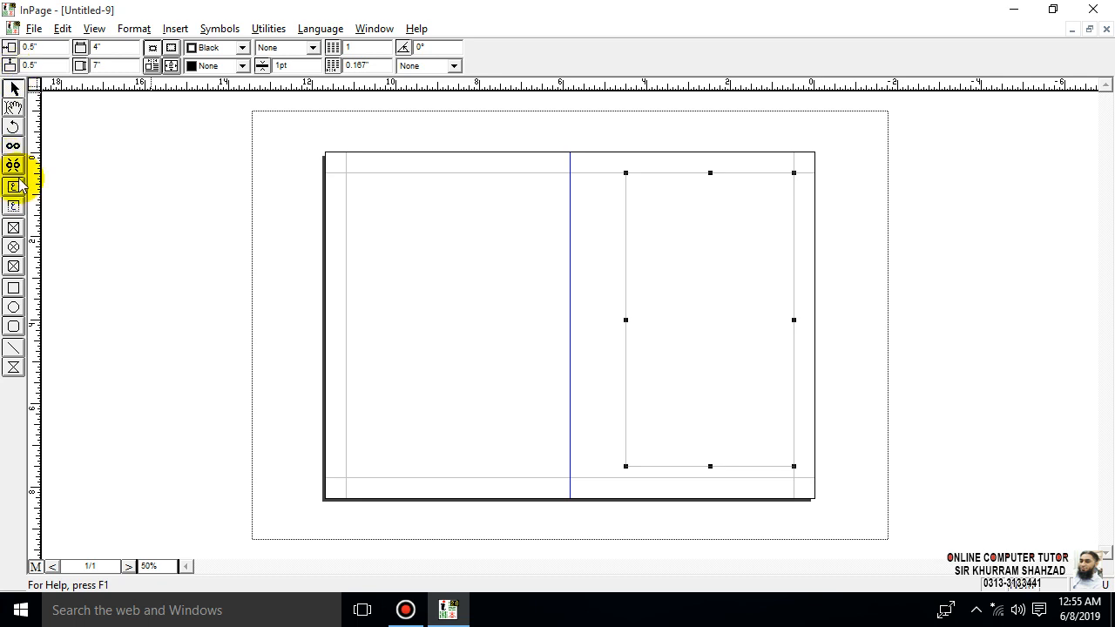
key(Left)
key(Left)
key(Left)
key(Left)
key(Left)
key(Left)
key(Left)
key(Left)
key(Left)
key(Left)
key(Left)
key(Left)
key(Left)
key(Left)
key(Left)
key(Left)
key(Left)
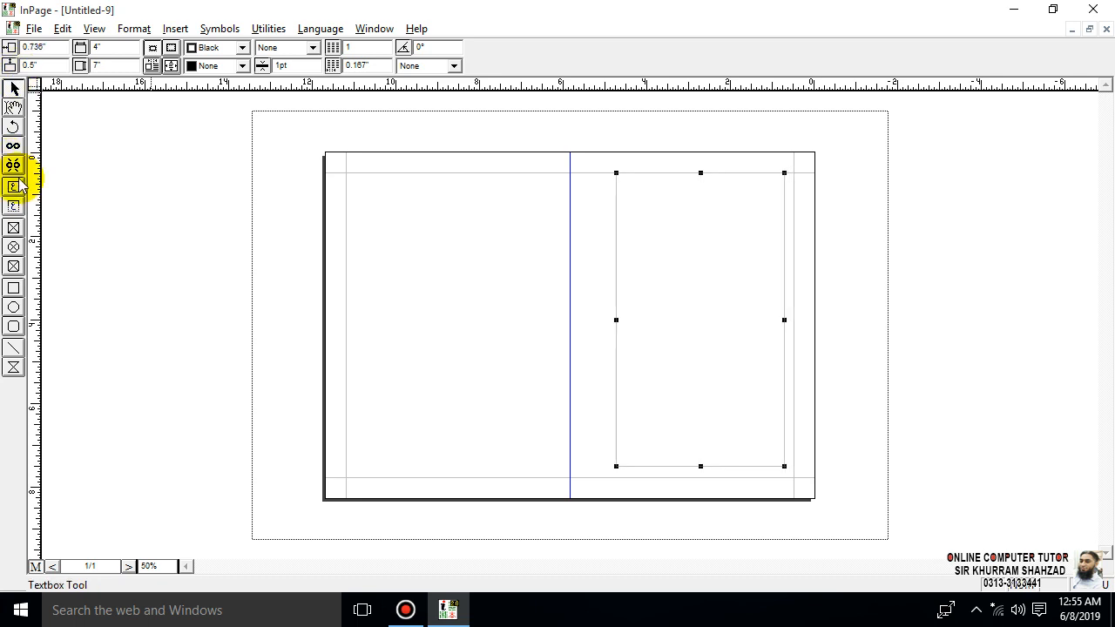
key(Left)
key(Left)
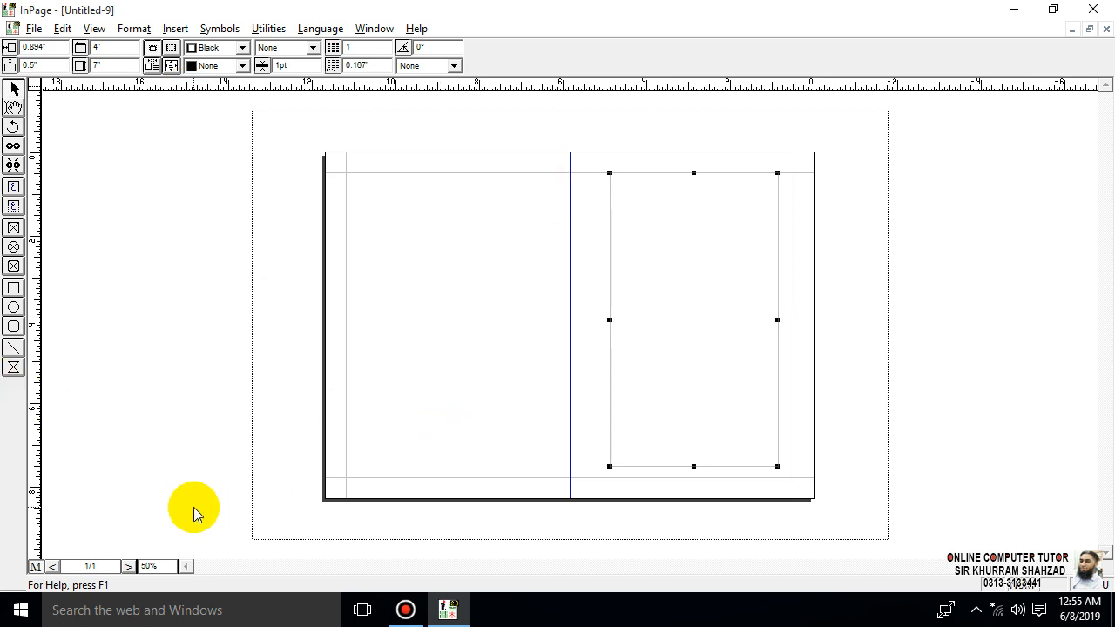
- Draw a horizontal line along the full top edge of the master text box, from about 4.9" to 0.89"
key(ctrl+2)
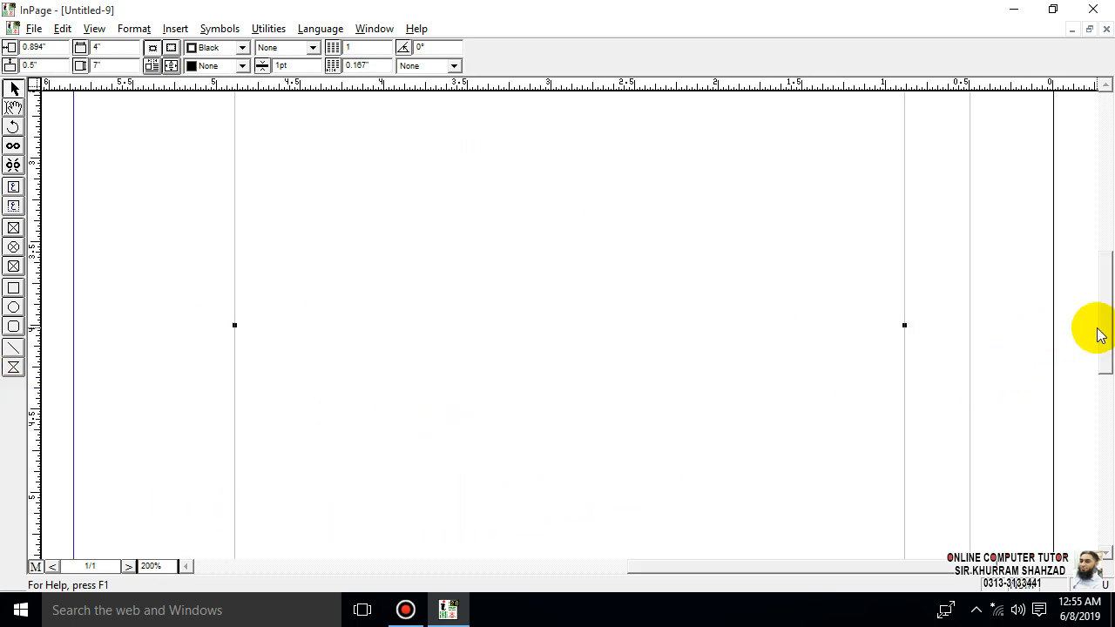
drag(1105, 331, 1103, 199)
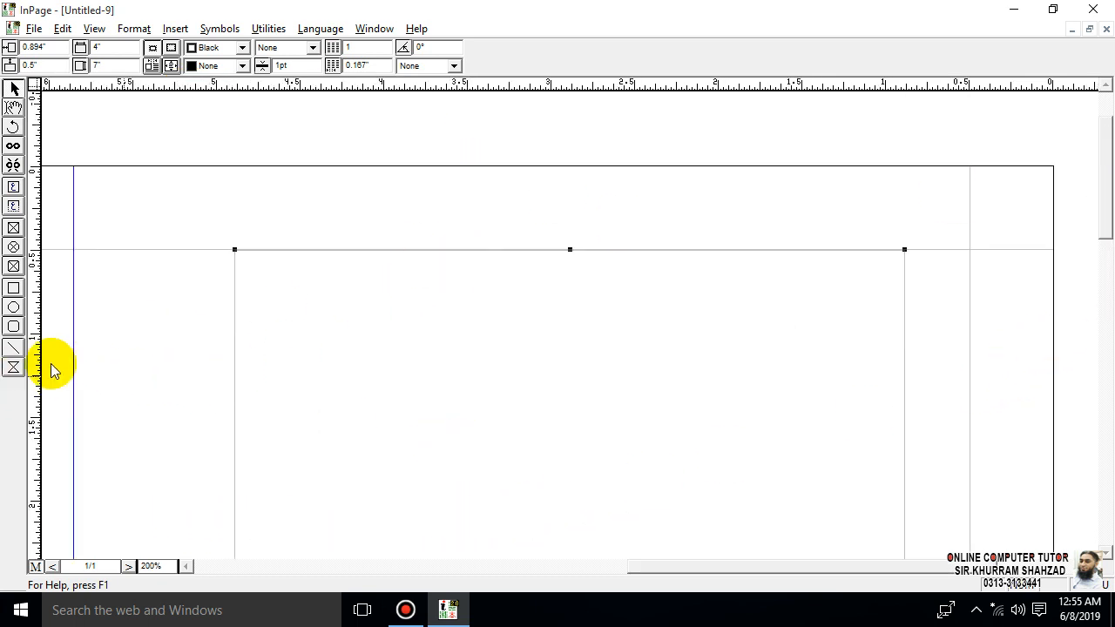
click(13, 348)
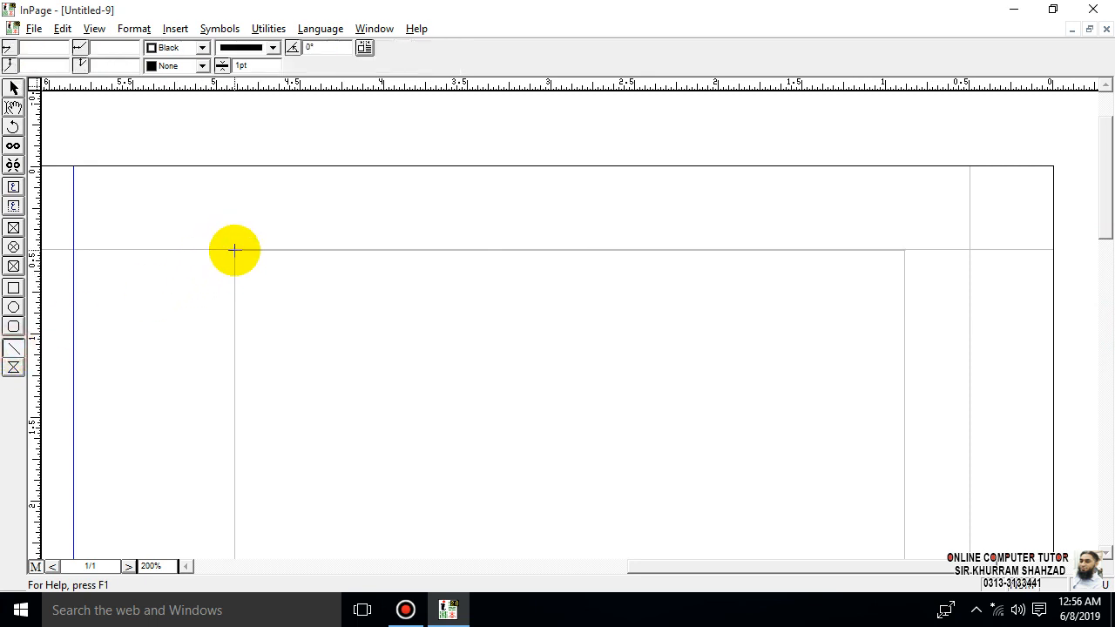
drag(235, 250, 905, 250)
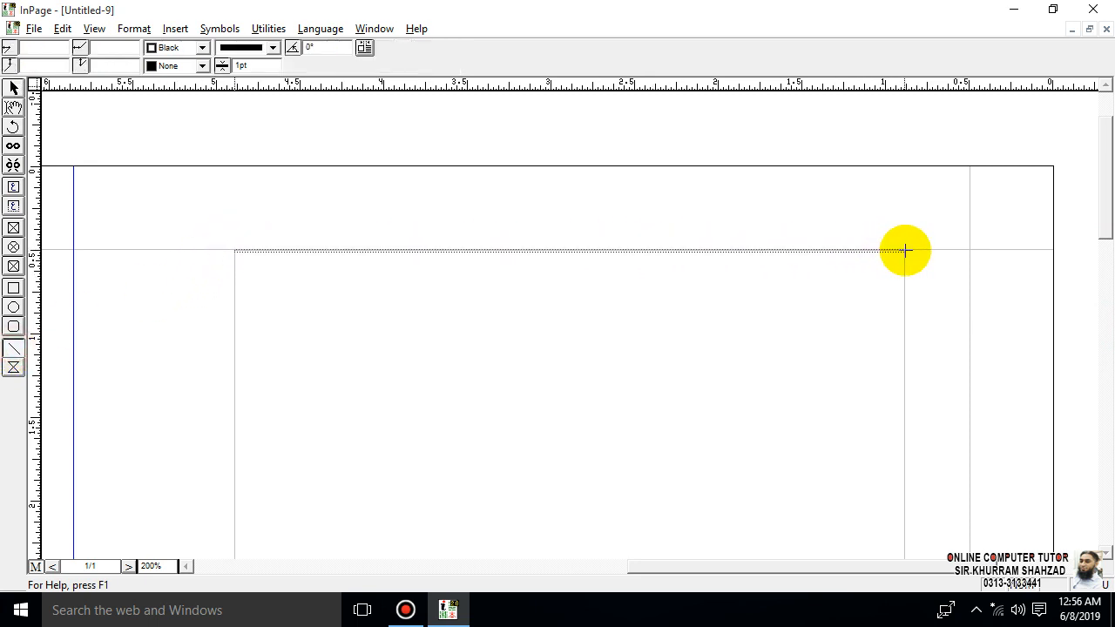
- Give the header line the double-line style and a thickness of 3 pt
click(272, 47)
click(275, 106)
click(275, 106)
click(275, 106)
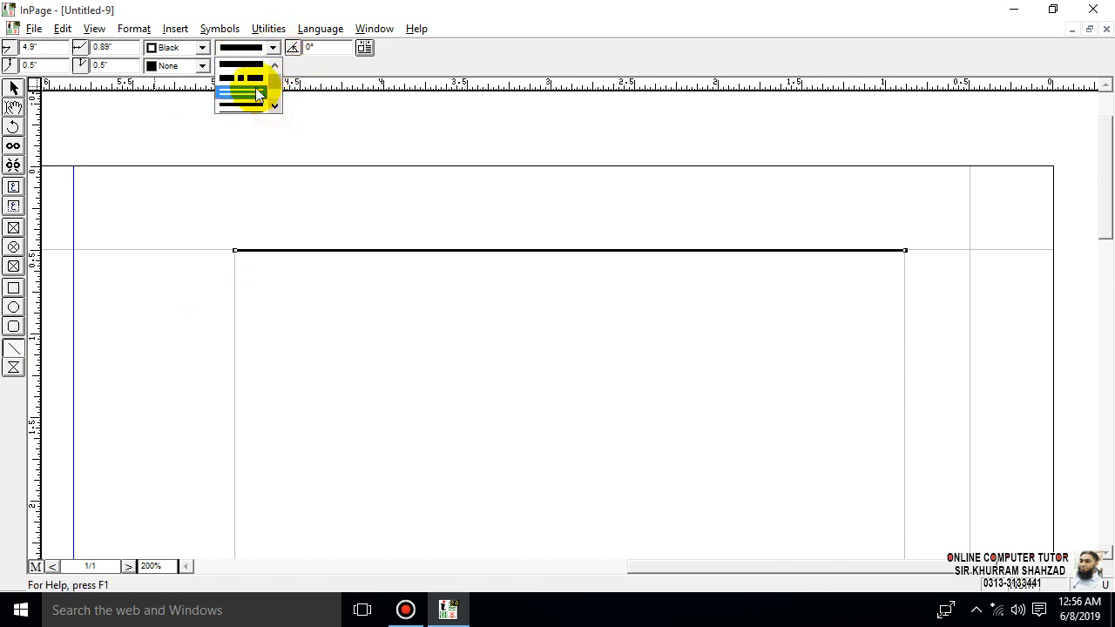
click(255, 93)
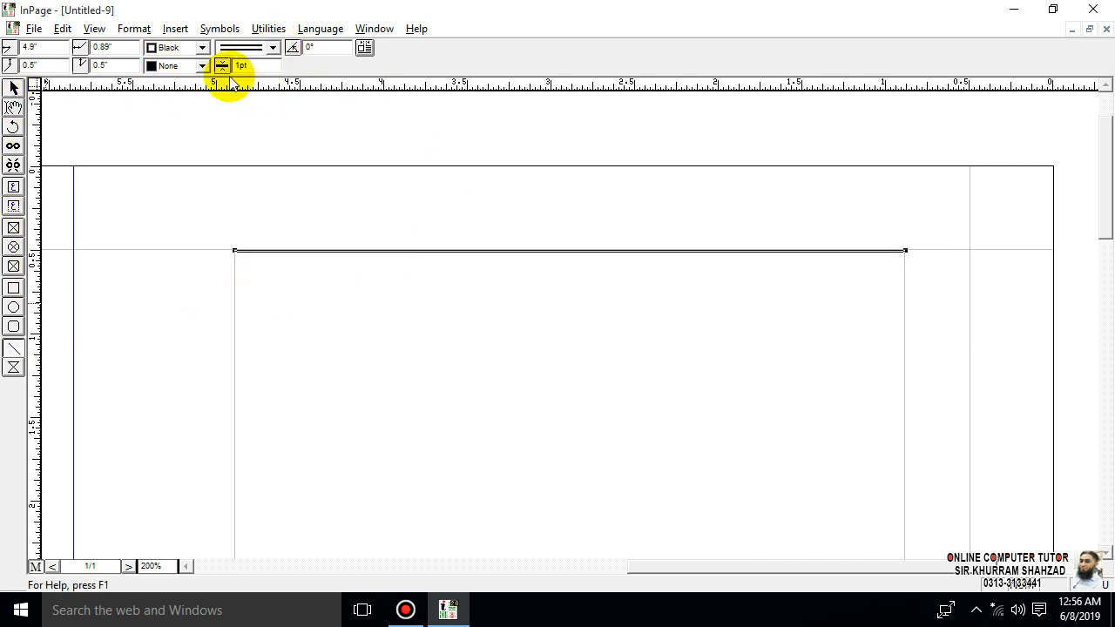
click(253, 67)
text(3)
key(Return)
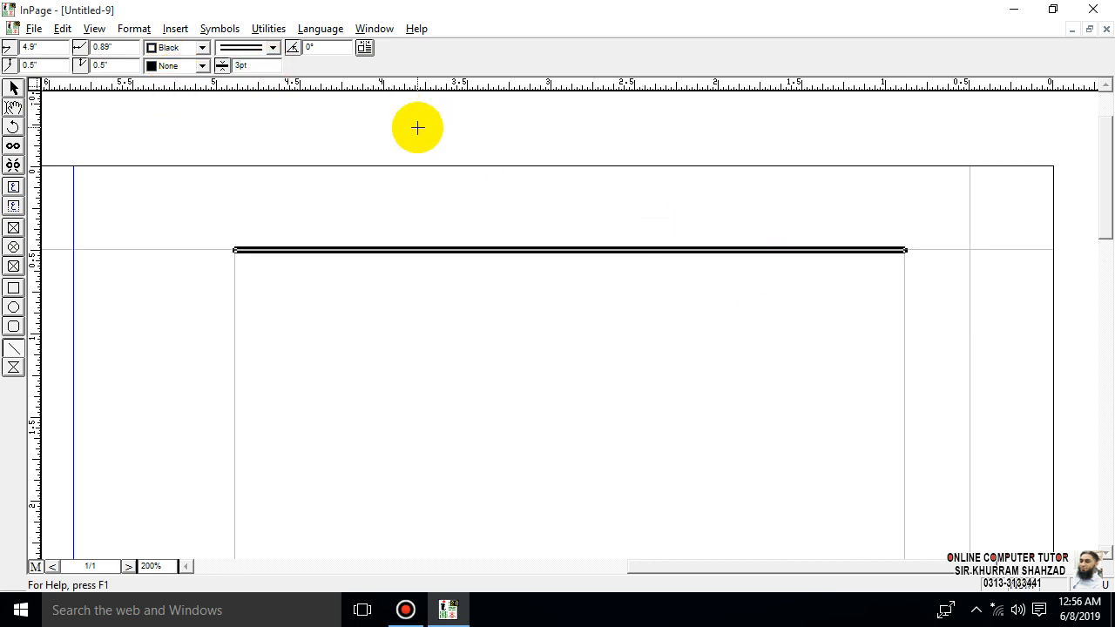
click(18, 189)
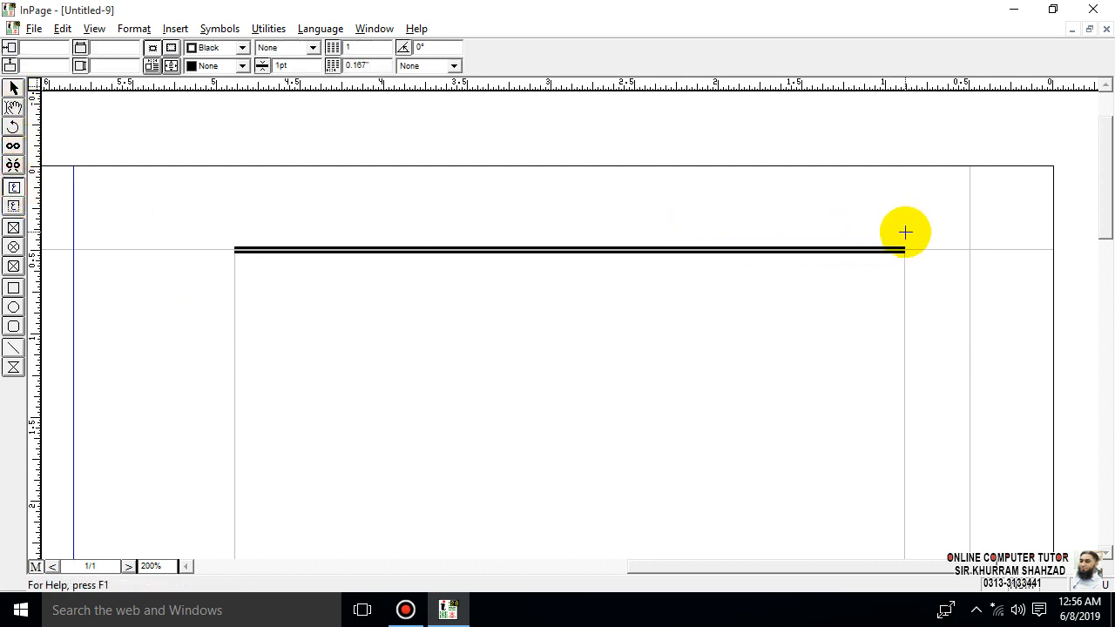
drag(904, 229, 717, 250)
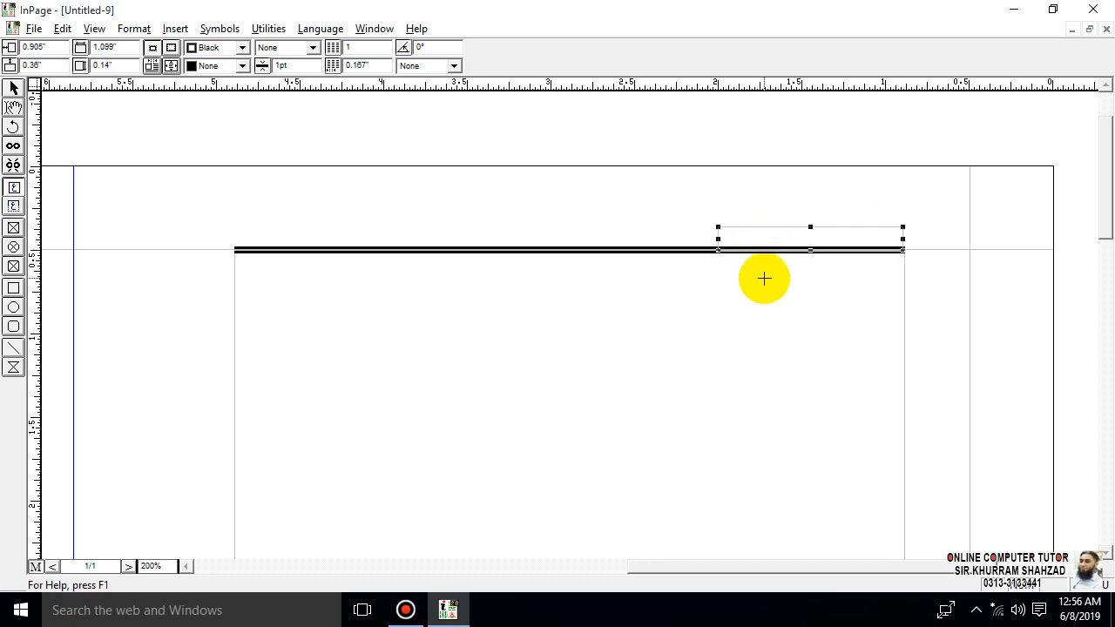
key(Delete)
click(636, 340)
- Draw a title text box about 1.03" wide at the header line's right end and move it up to rest on the line
click(13, 206)
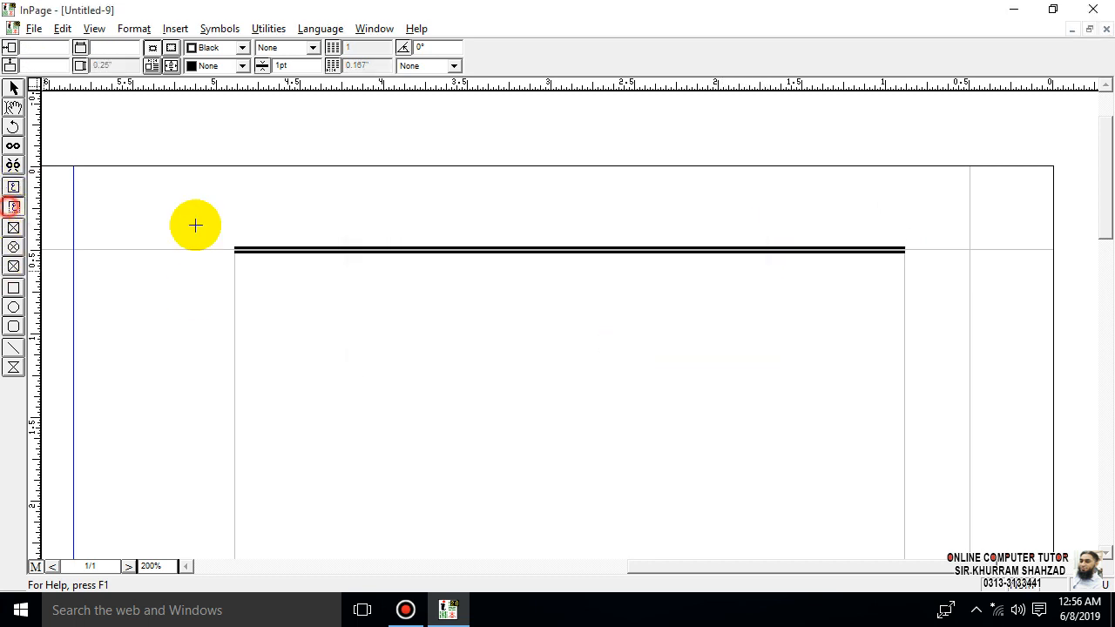
drag(897, 225, 726, 254)
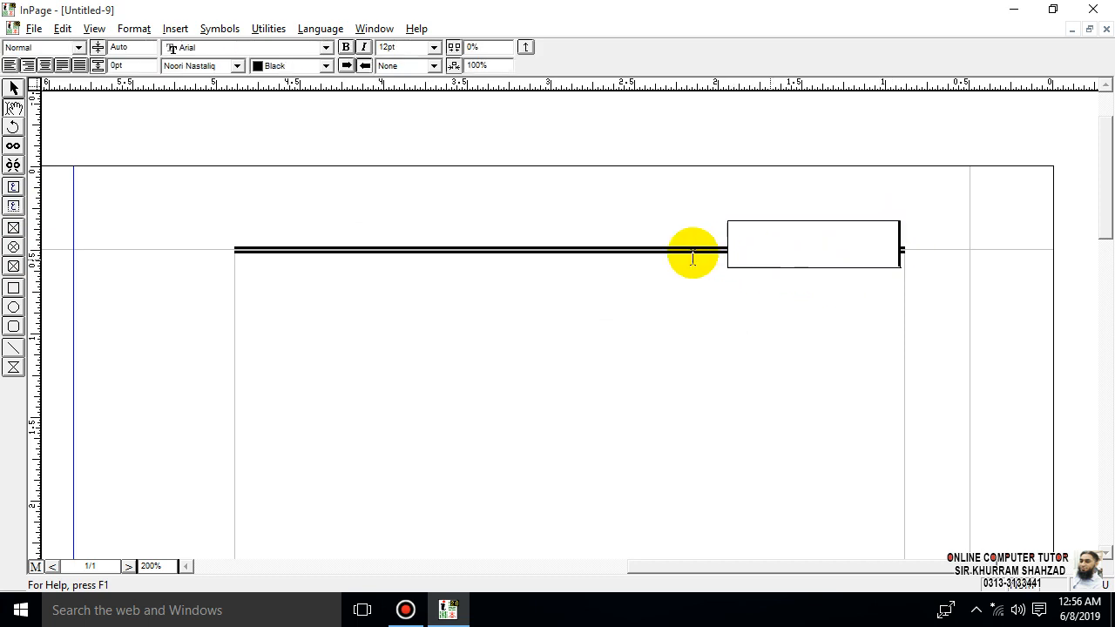
click(13, 88)
drag(806, 270, 804, 243)
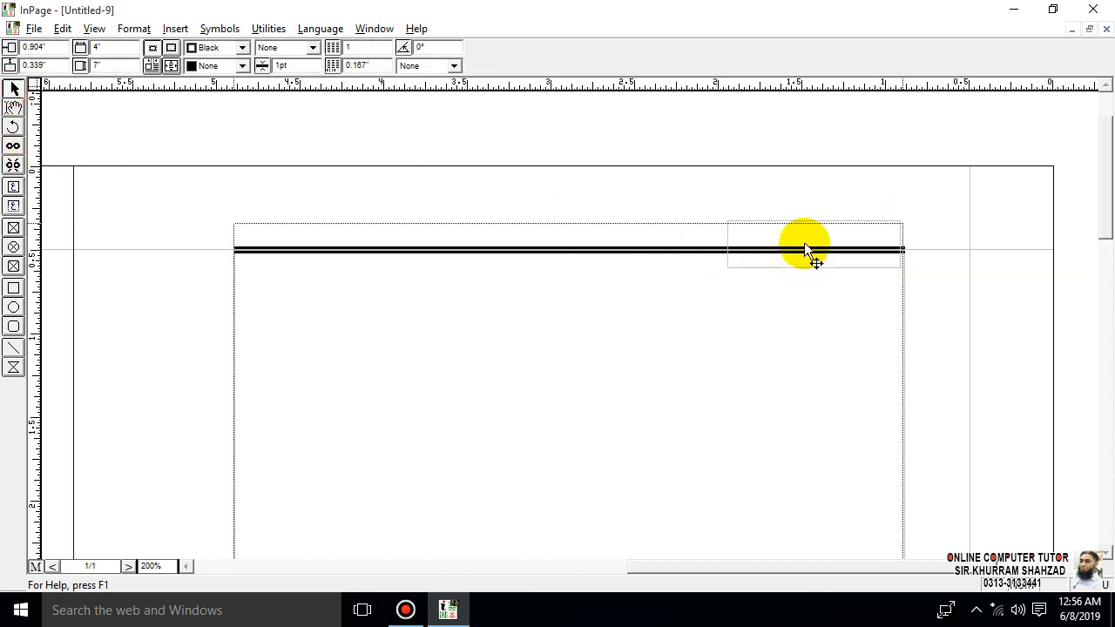
click(824, 218)
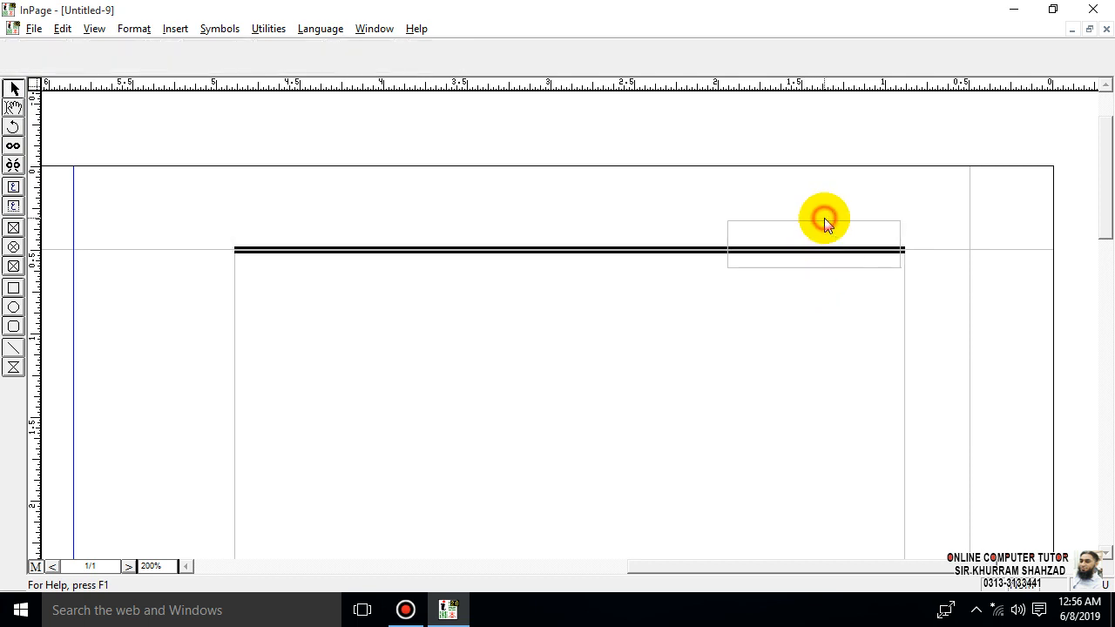
click(835, 224)
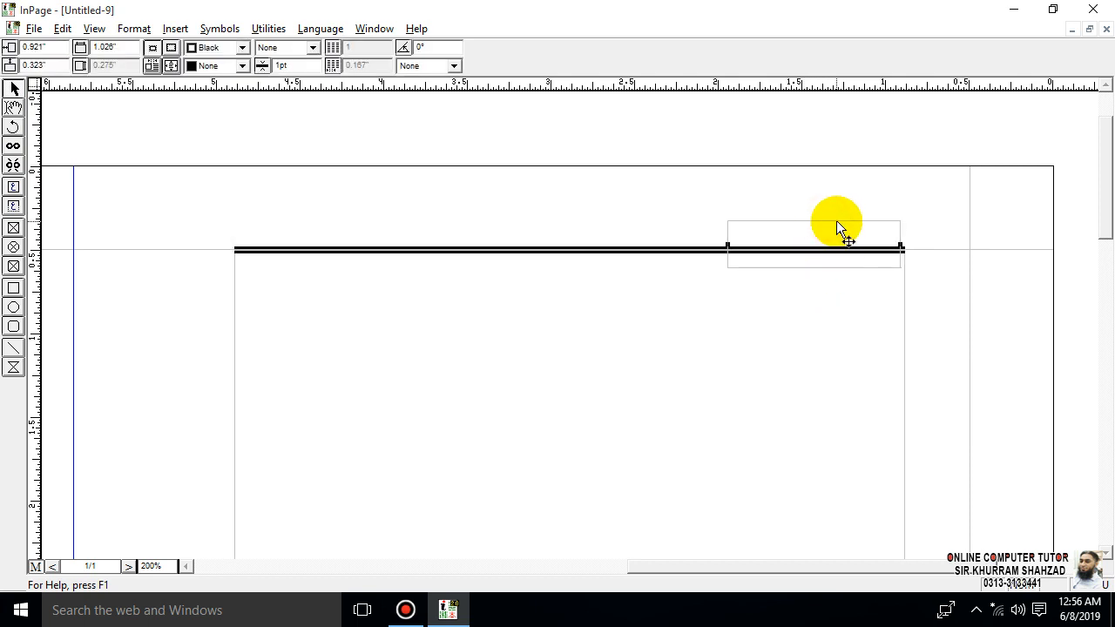
key(Up)
key(Up)
key(Up)
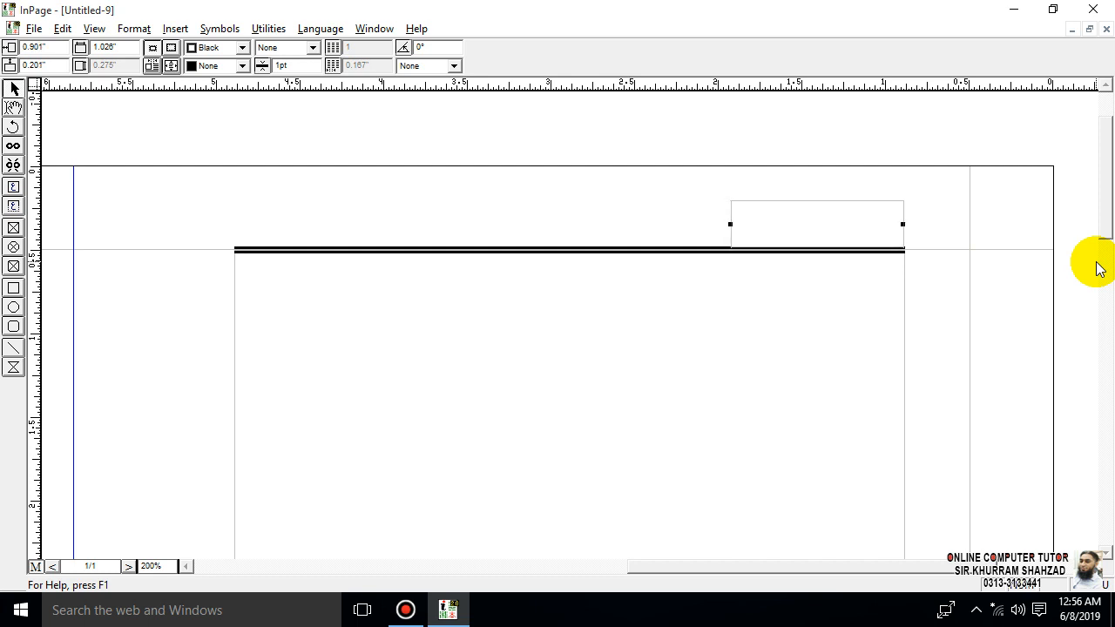
key(Up)
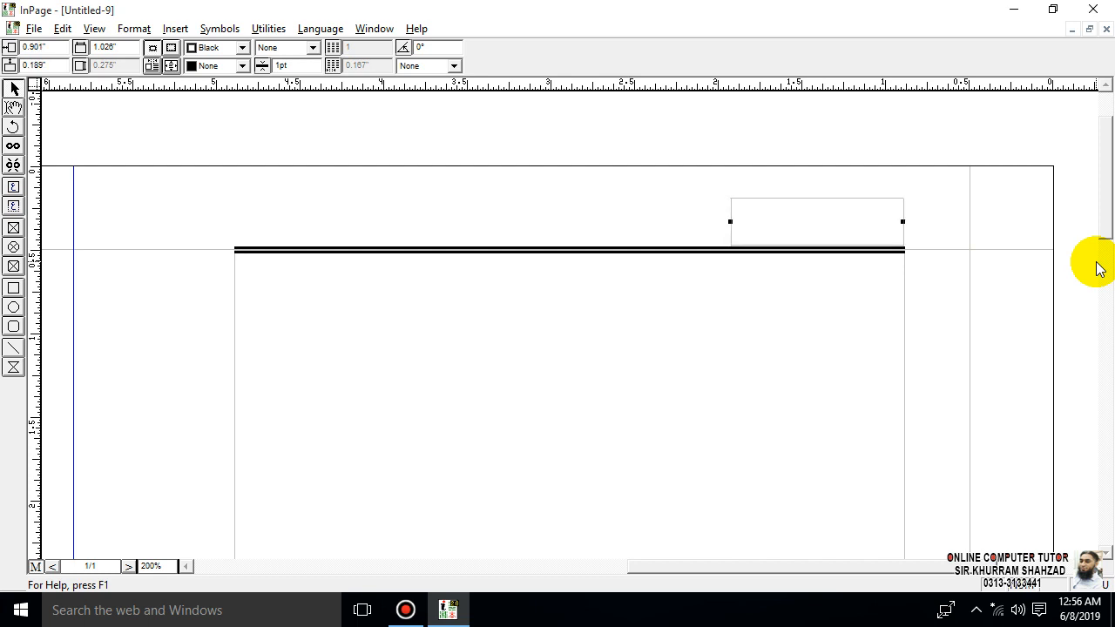
key(Down)
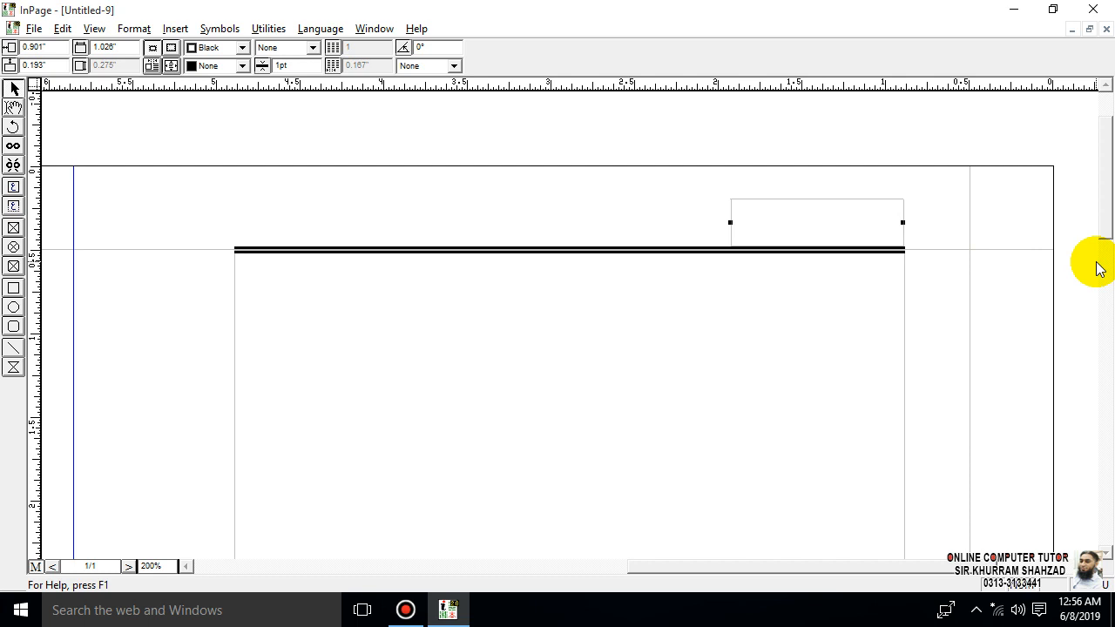
- Enter the ornamentally bracketed title "ان پیج سیکھیں" in the right header box and "آن لائن کمپیوٹر ٹیوٹر" in a second box at the line's left end
click(13, 107)
click(852, 224)
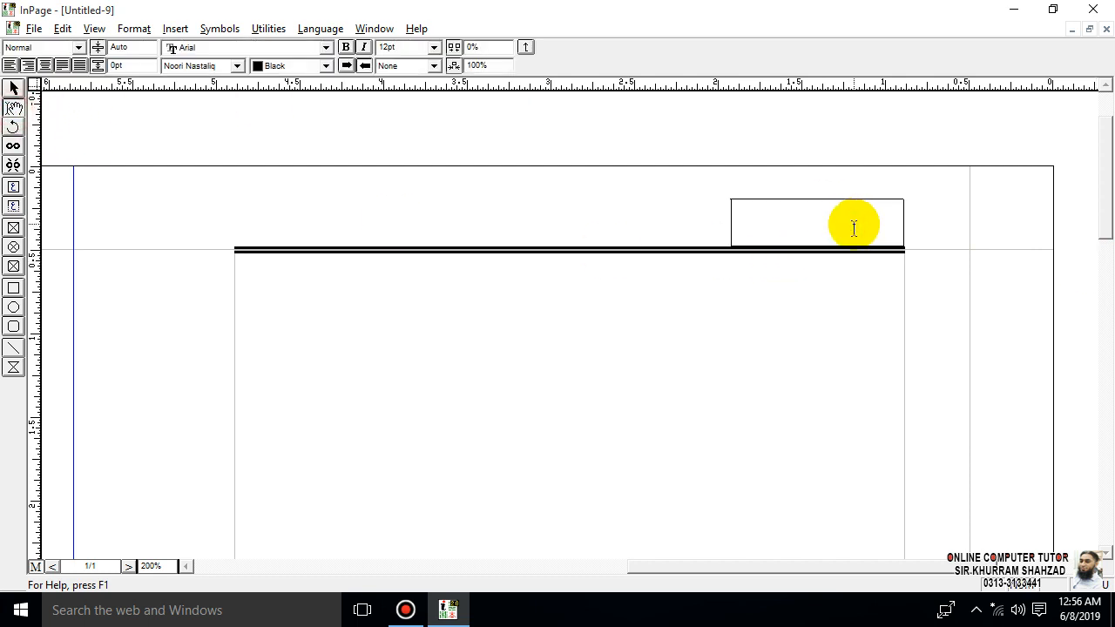
text(ان)
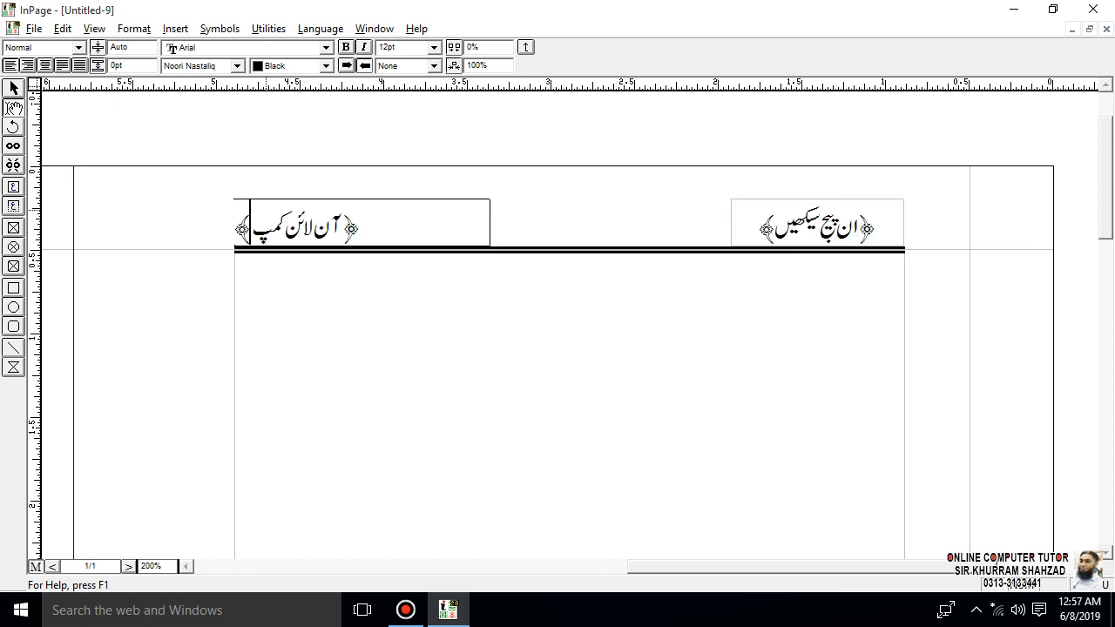
text(یوٹر ٹیو)
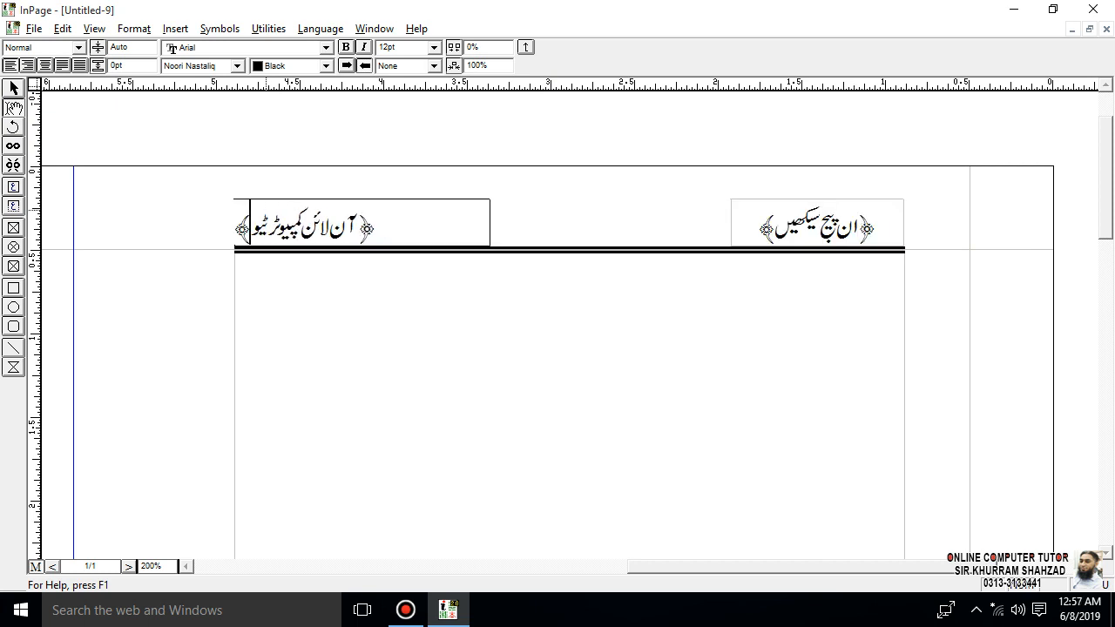
text(ٹر)
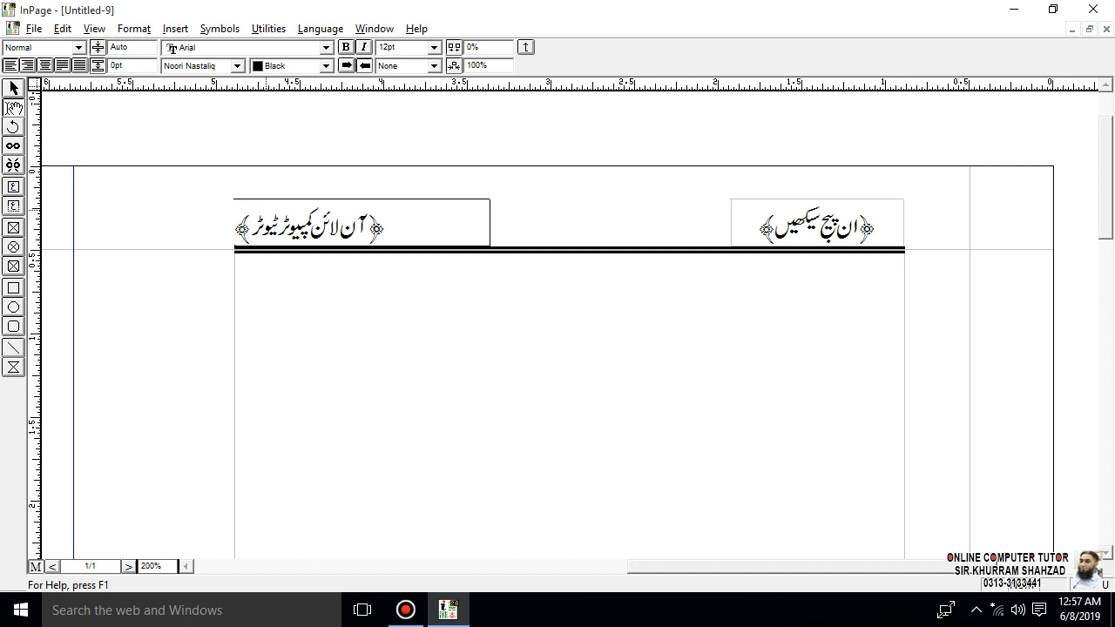
- Narrow the left header title box to about 0.92" so it fits its text
click(13, 88)
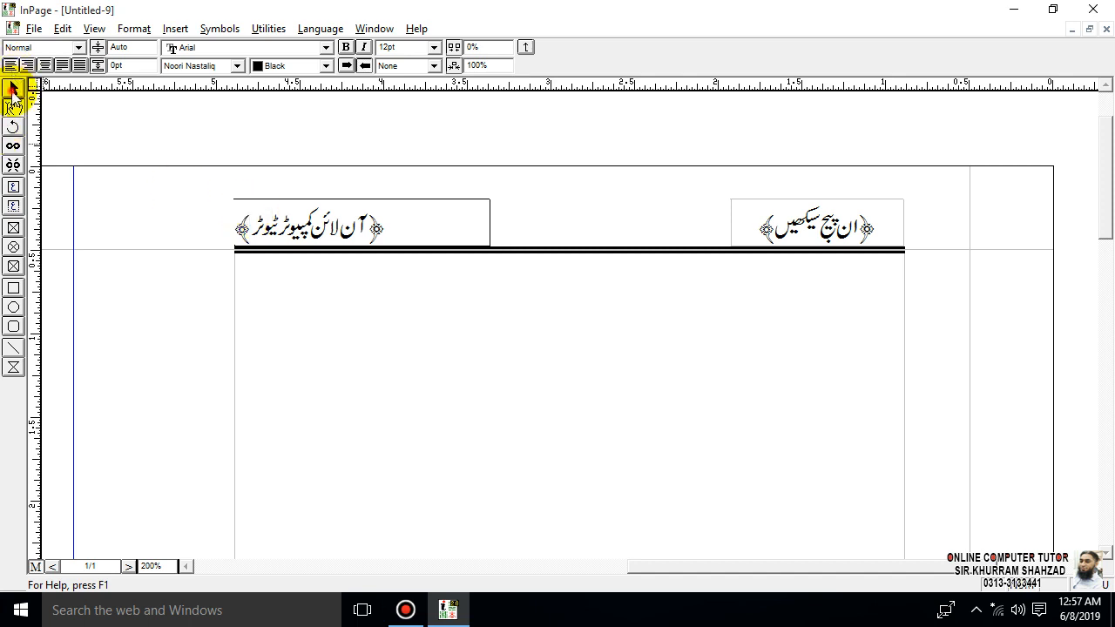
click(490, 228)
drag(490, 222, 388, 222)
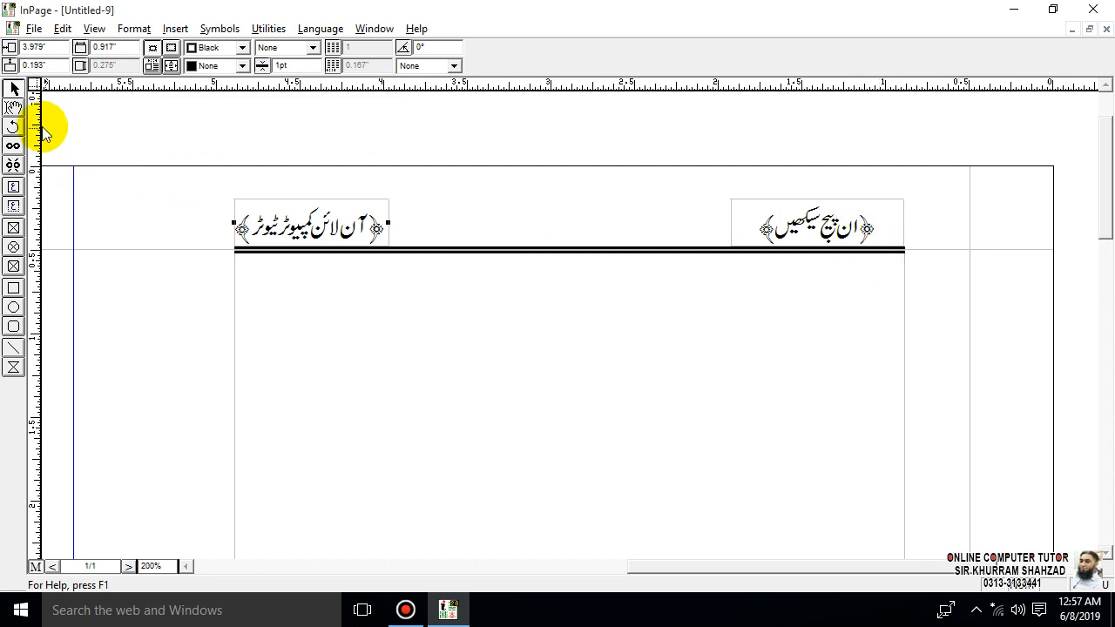
- Align the right header title to the right edge of its box and narrow that box to about 0.70"
click(13, 107)
drag(764, 218, 778, 222)
drag(886, 225, 890, 225)
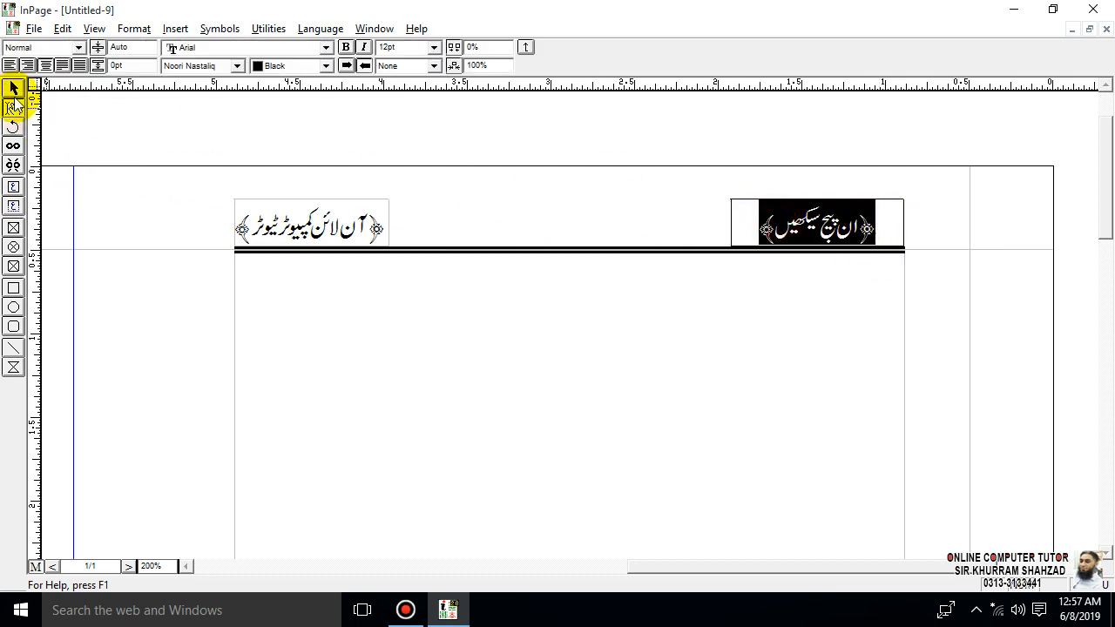
click(73, 66)
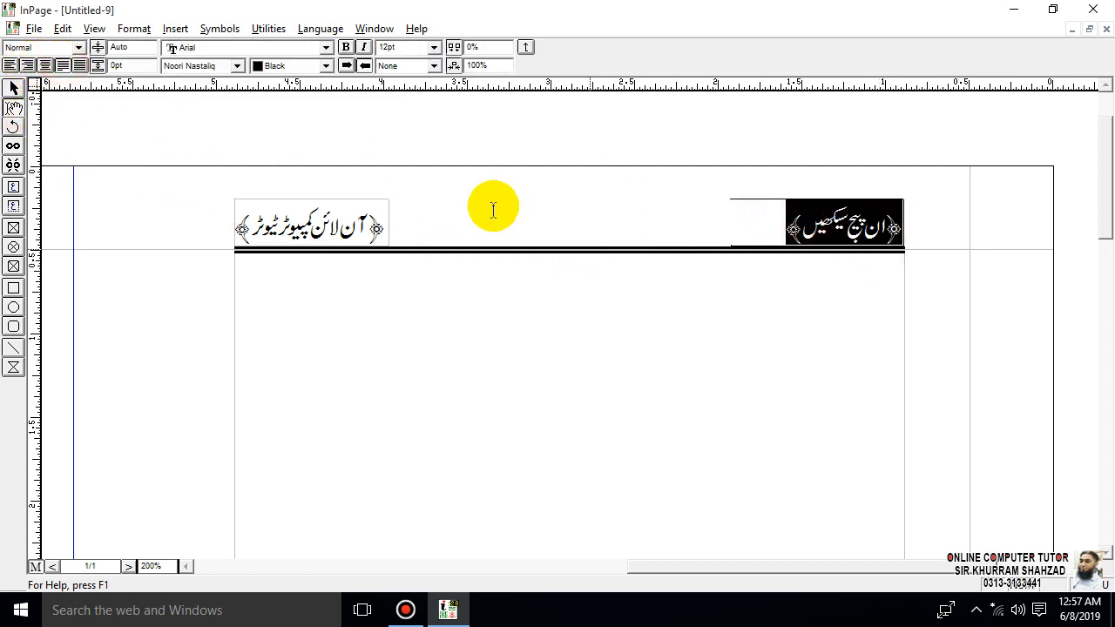
click(13, 88)
click(750, 211)
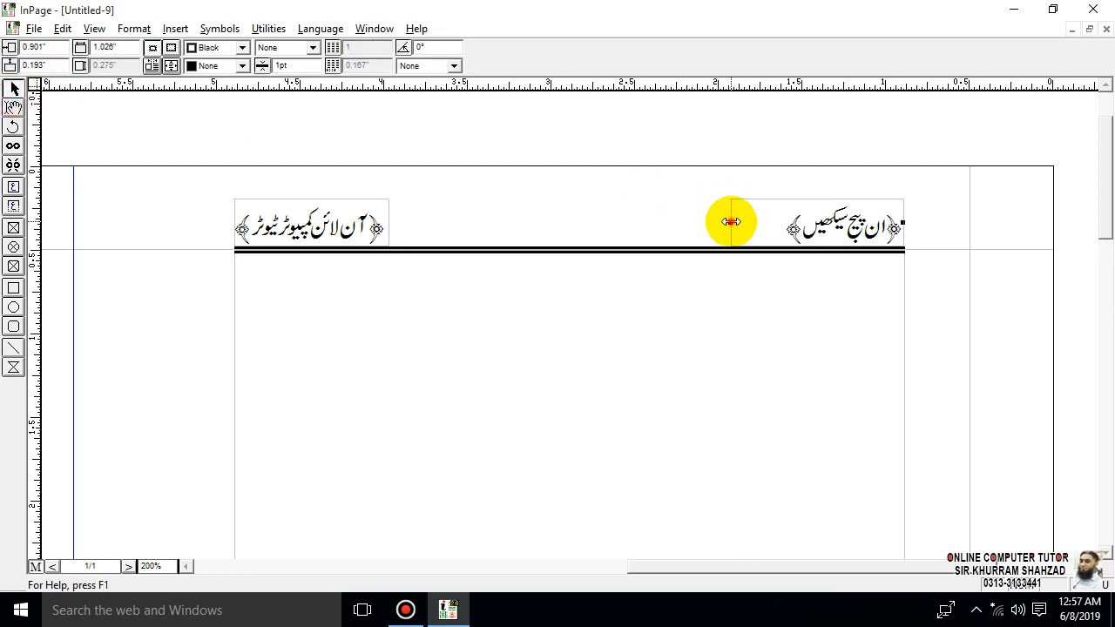
drag(729, 219, 785, 218)
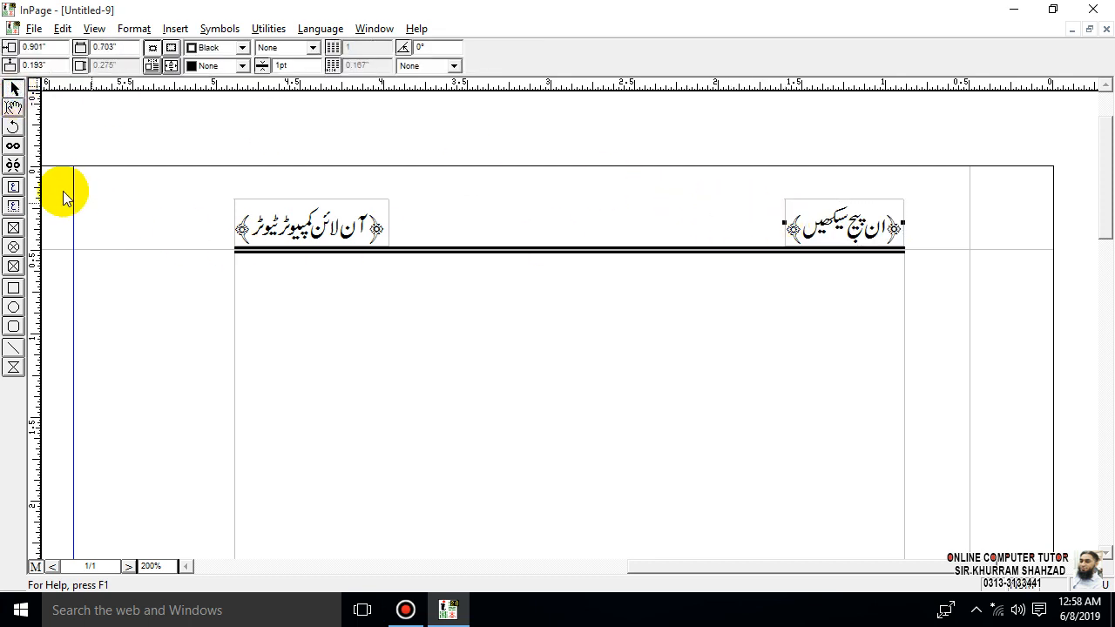
click(13, 186)
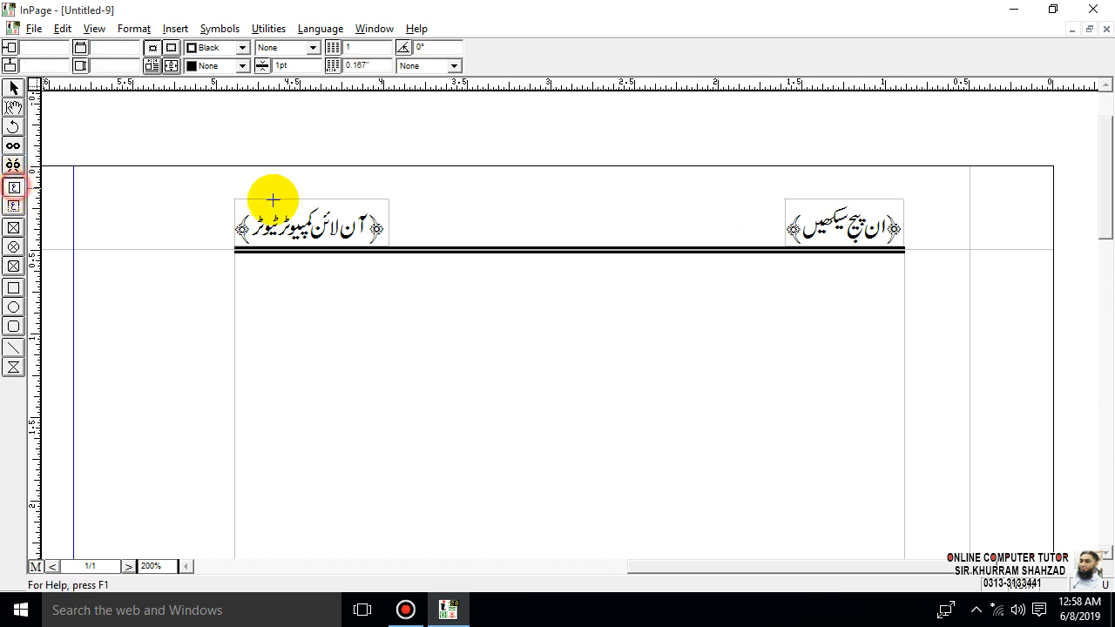
drag(539, 202, 621, 251)
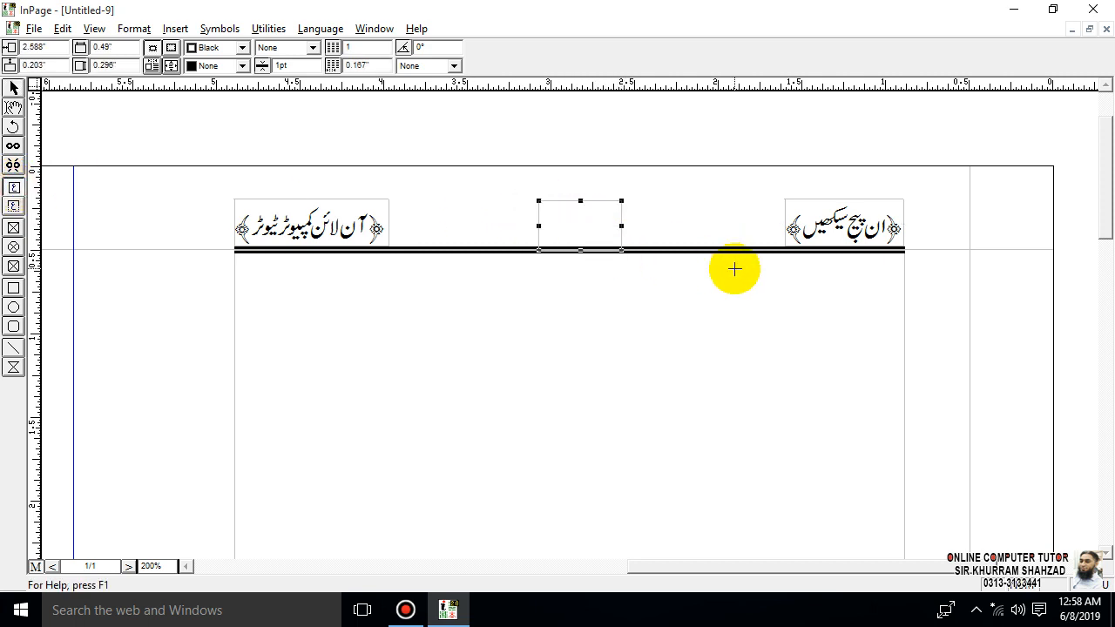
click(13, 88)
click(560, 202)
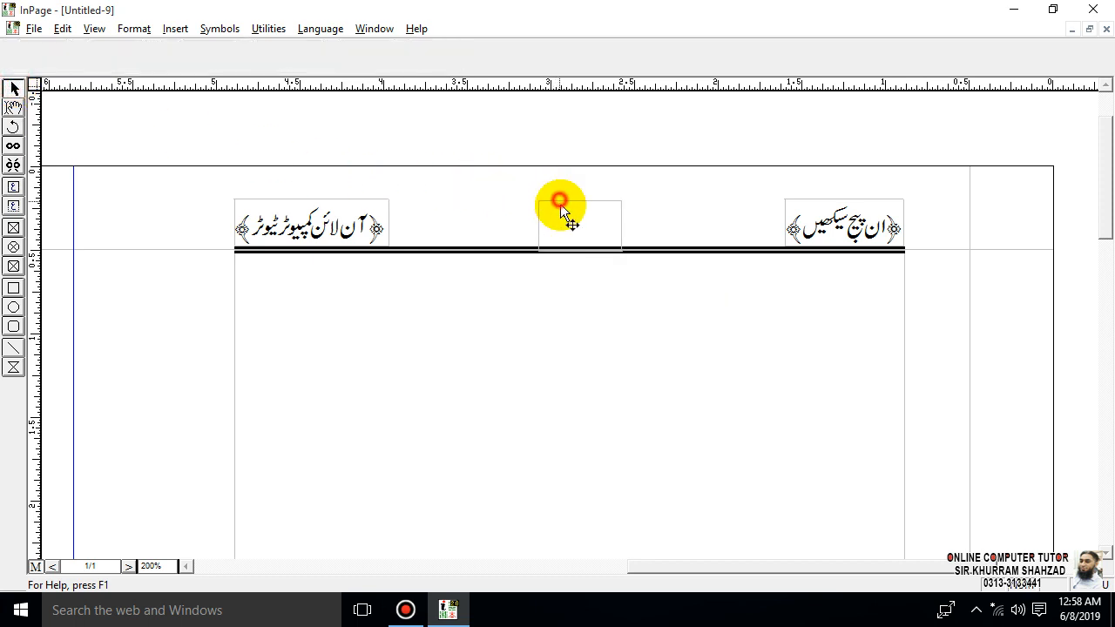
click(561, 203)
key(Delete)
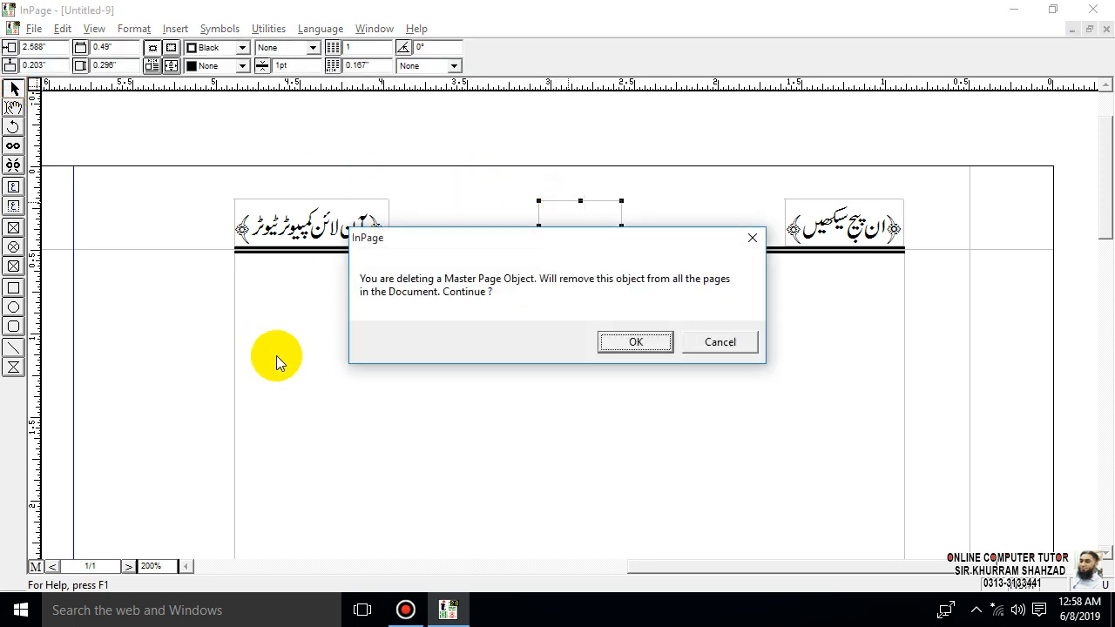
click(635, 341)
- Place a vertical guide at the header line's midpoint and draw a text box about 0.40" by 0.26" centred on it
click(406, 350)
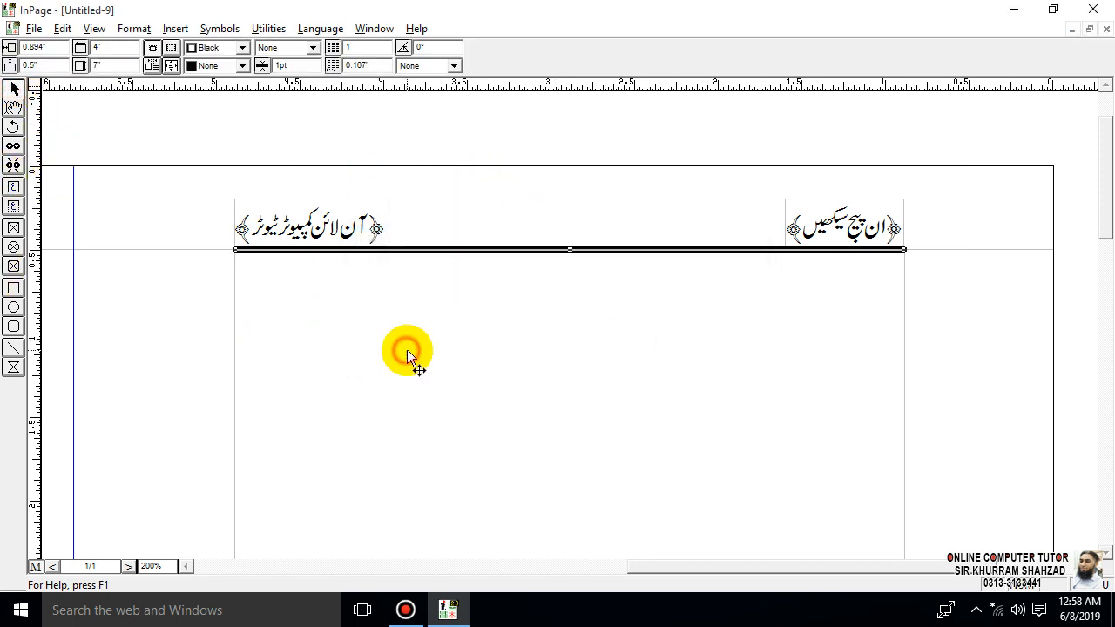
drag(41, 303, 570, 244)
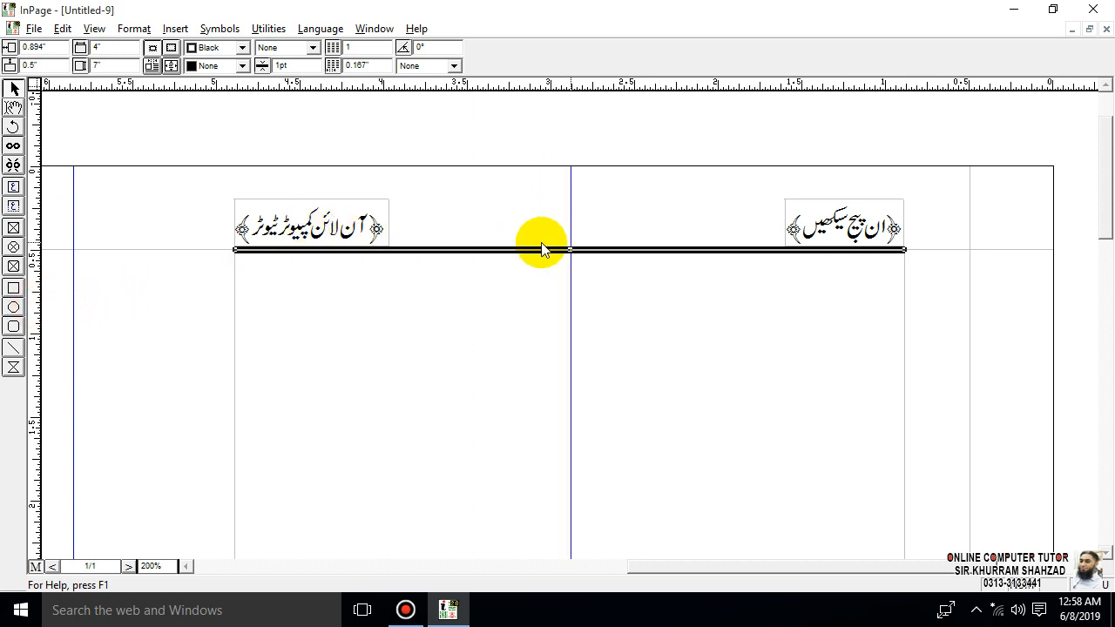
click(13, 187)
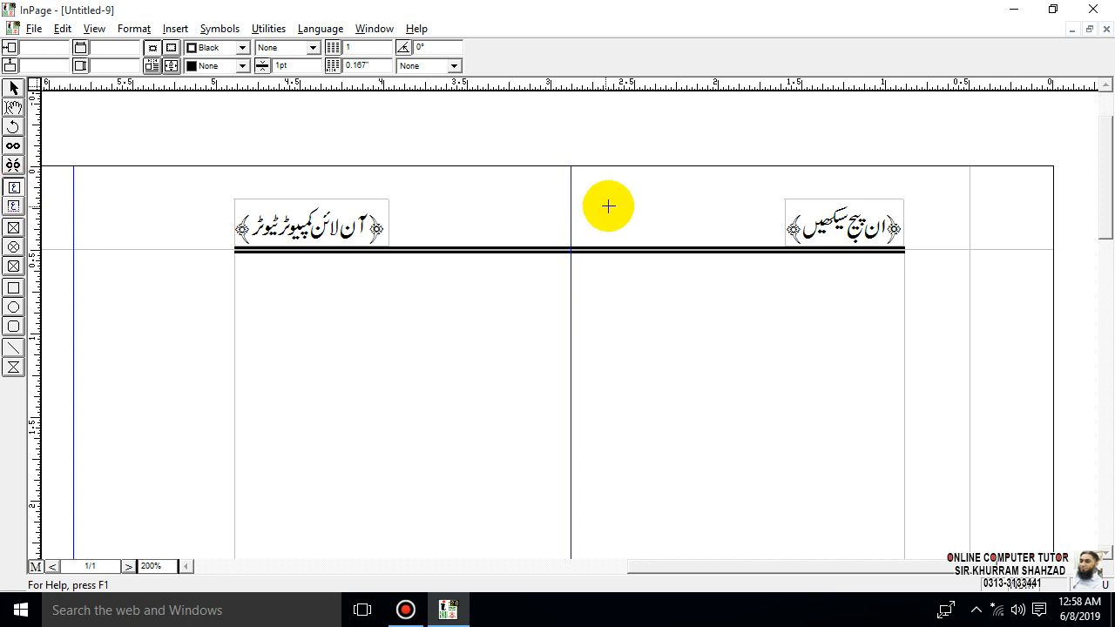
drag(607, 200, 540, 243)
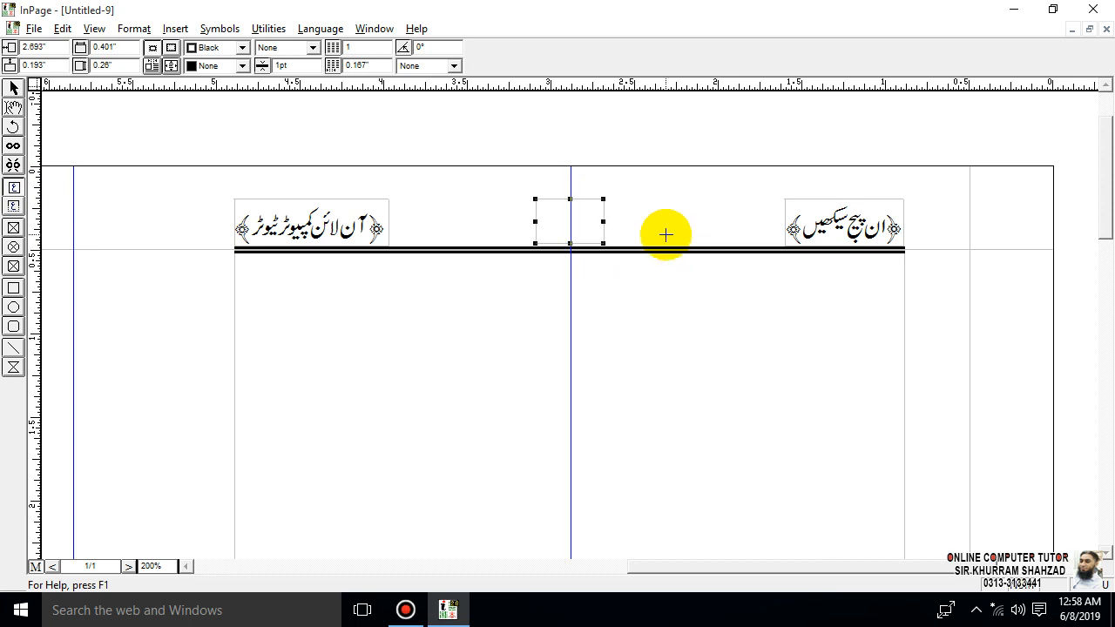
click(13, 88)
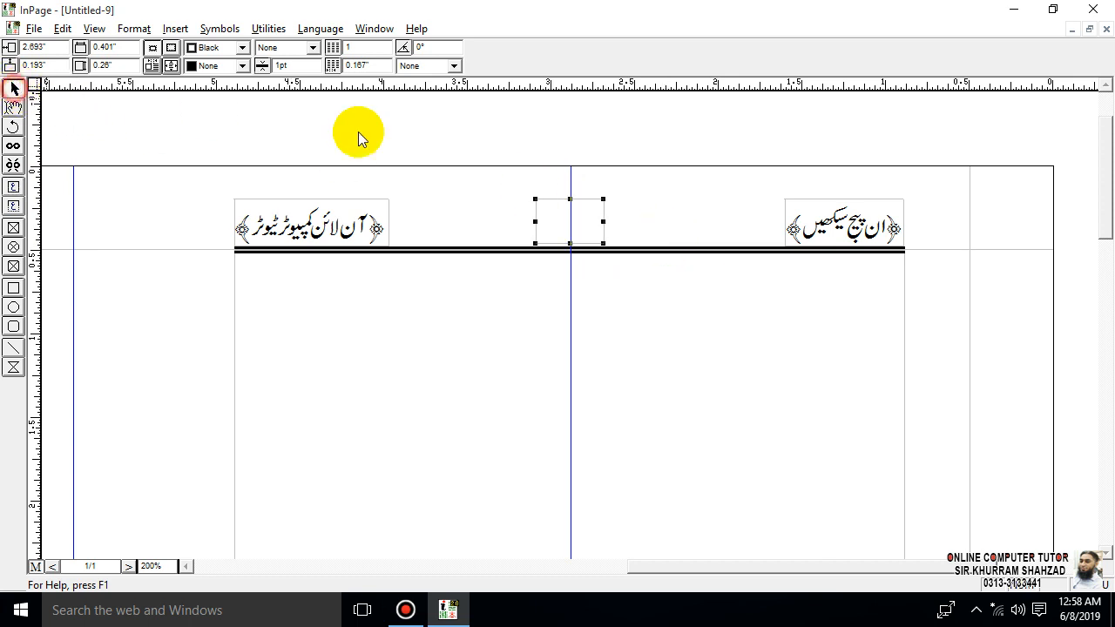
- Move the header's centre guide onto the page's middle guide and lower the centre box to about 0.20" so it meets the header line
click(573, 181)
drag(572, 181, 573, 180)
click(573, 180)
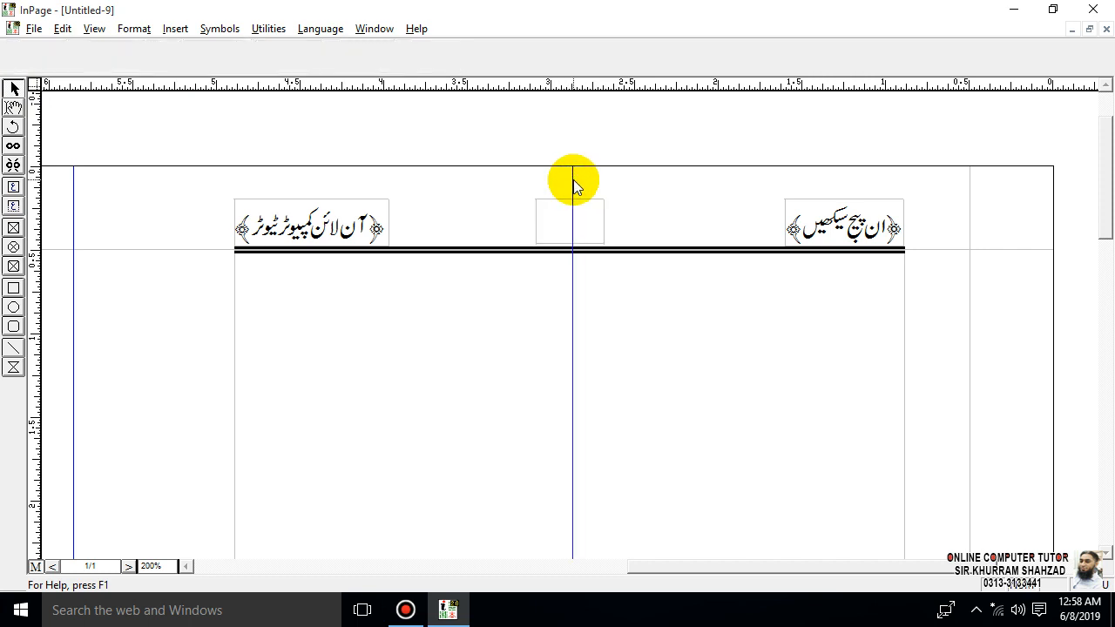
drag(570, 180, 81, 183)
right_click(60, 180)
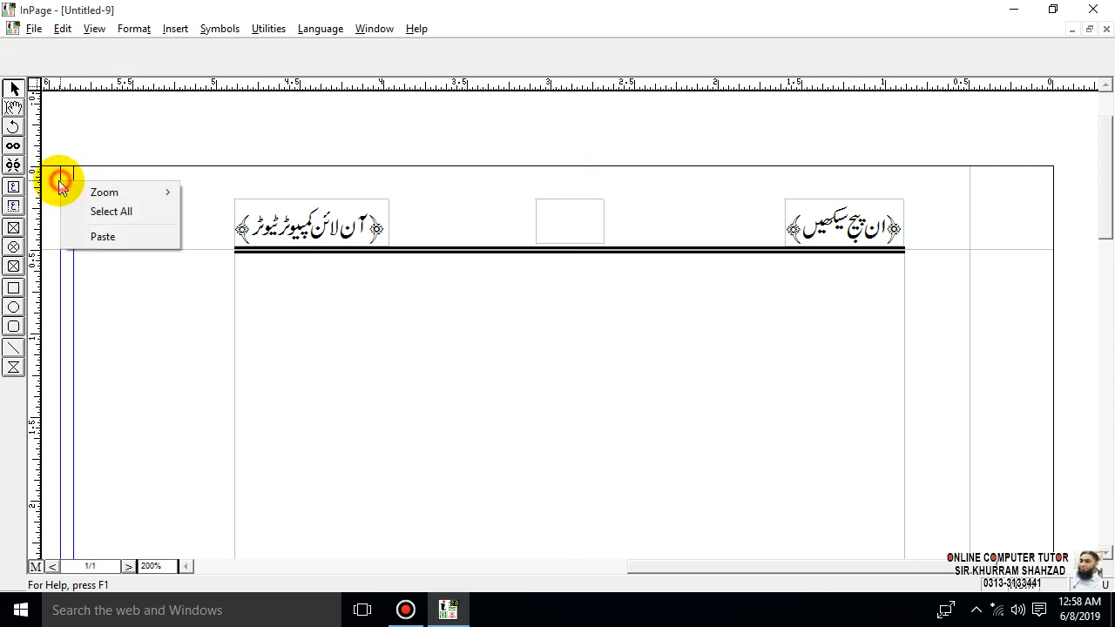
click(61, 181)
click(59, 179)
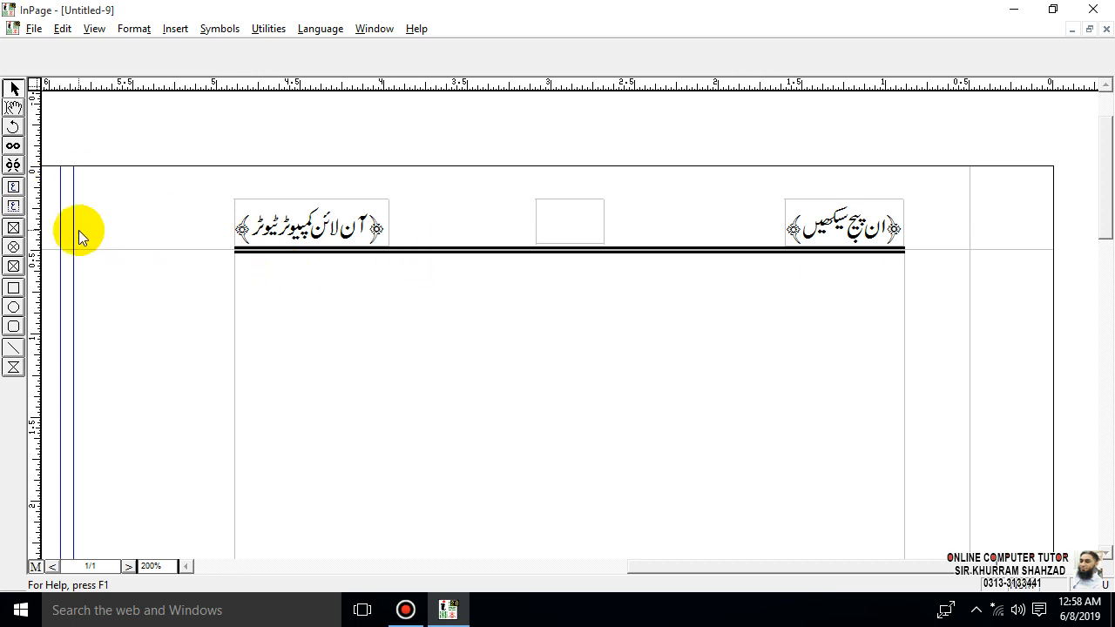
click(60, 225)
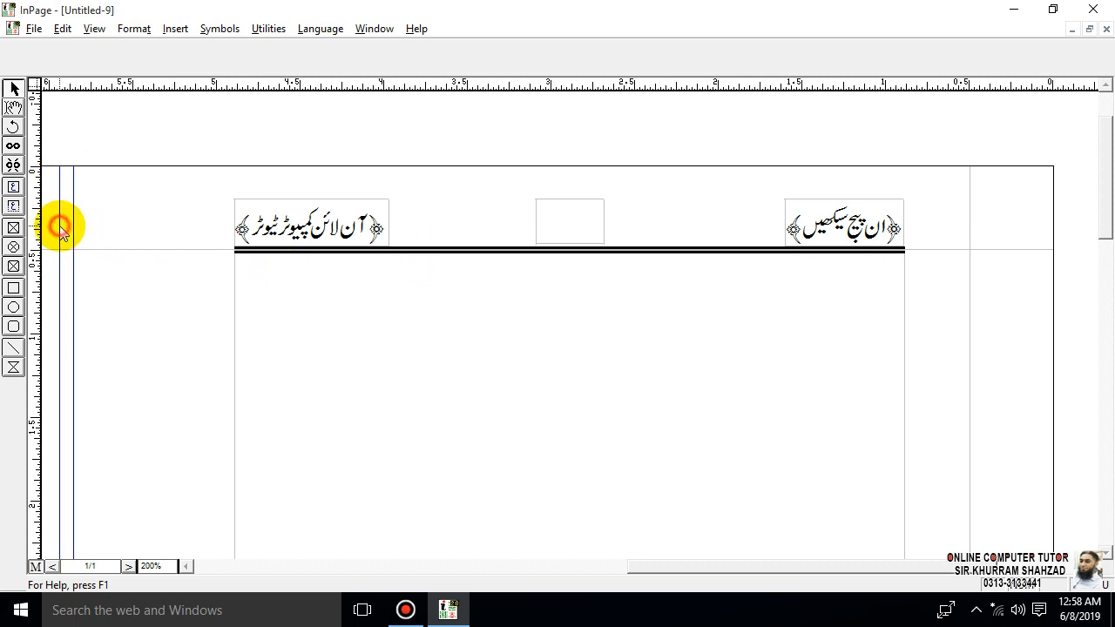
right_click(58, 226)
click(58, 225)
drag(58, 222, 73, 221)
click(555, 218)
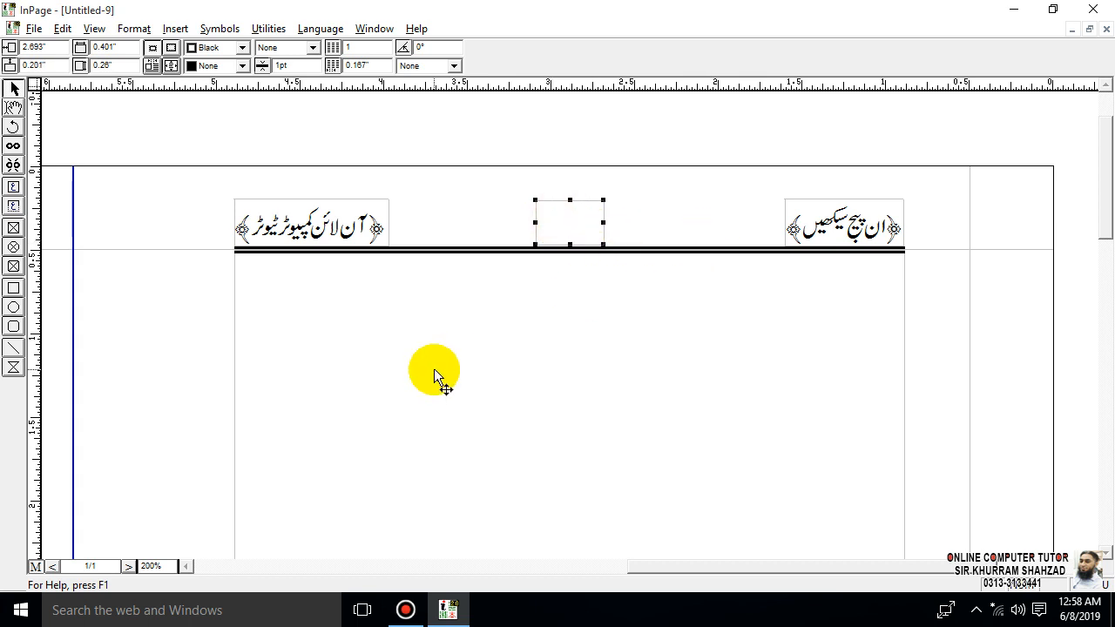
- Select the right half's text frame, header line and three header boxes together and paste a copy of them
key(ctrl+5)
click(909, 252)
drag(858, 128, 584, 479)
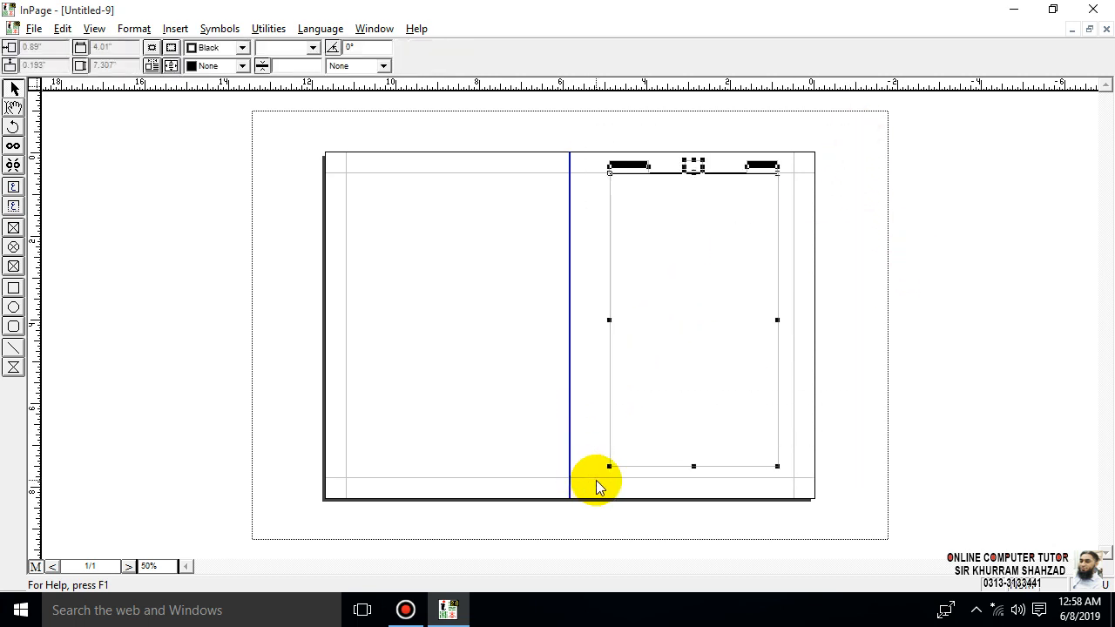
click(596, 486)
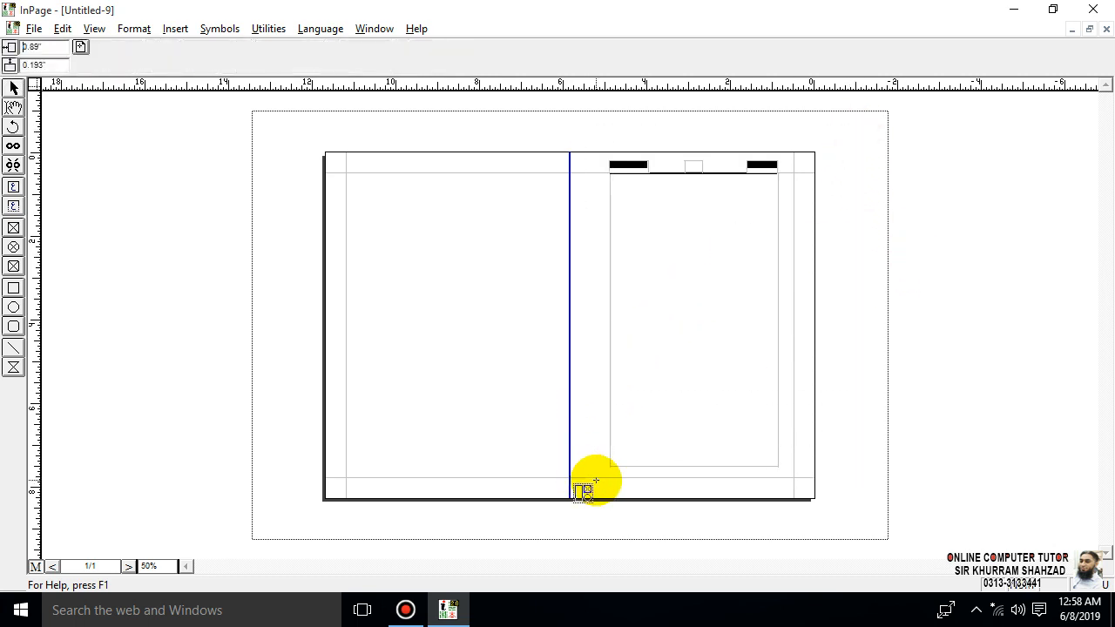
click(615, 384)
- Move the copied frame and header group into the page's left half, to a horizontal position of about 6.87"
key(Left)
key(Left)
key(Left)
key(Left)
key(Left)
key(Left)
key(Left)
key(Left)
key(Left)
key(Left)
key(Left)
key(Left)
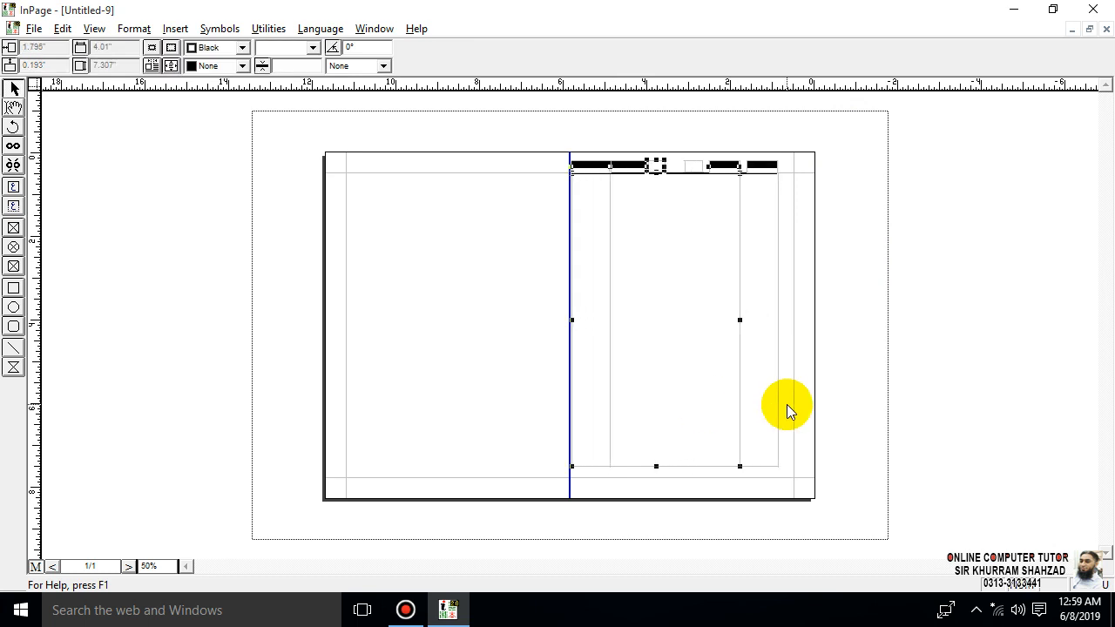
key(Left)
key(Left)
key(Left)
key(Left)
key(Left)
key(Left)
key(Left)
key(Left)
key(Left)
key(Left)
key(Left)
key(Left)
key(Left)
key(Left)
key(Left)
key(Left)
key(Left)
key(Left)
key(Left)
key(Left)
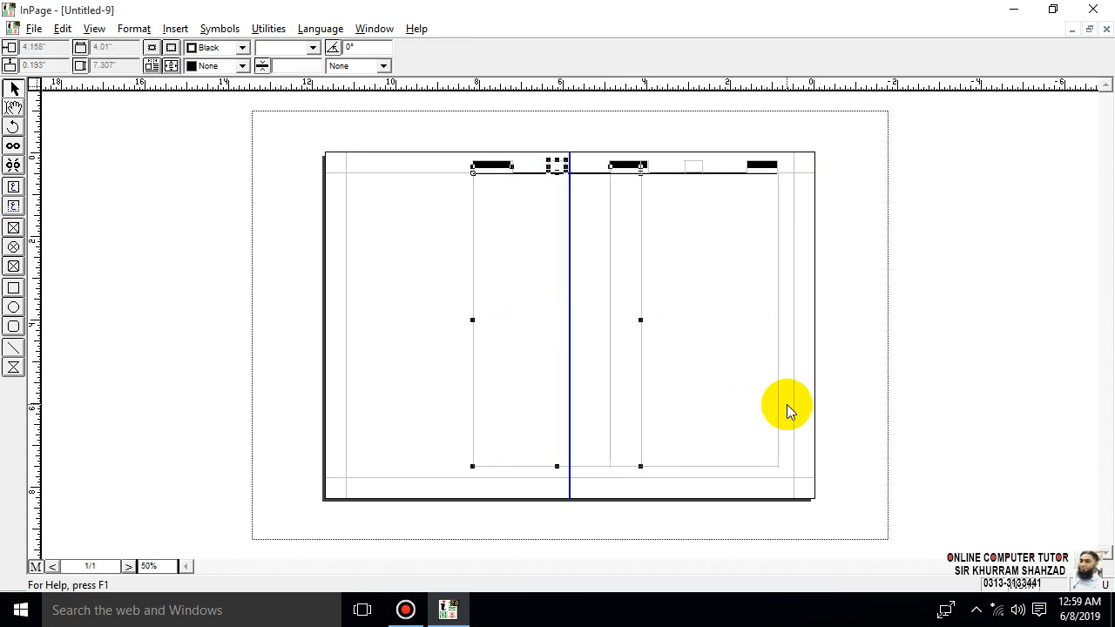
key(Left)
key(Left)
key(Left)
key(Left)
key(Left)
key(Left)
key(Left)
key(Left)
key(Left)
key(Left)
key(Left)
key(Left)
key(Left)
key(Left)
key(Left)
key(Left)
key(Left)
key(Left)
key(Left)
key(Left)
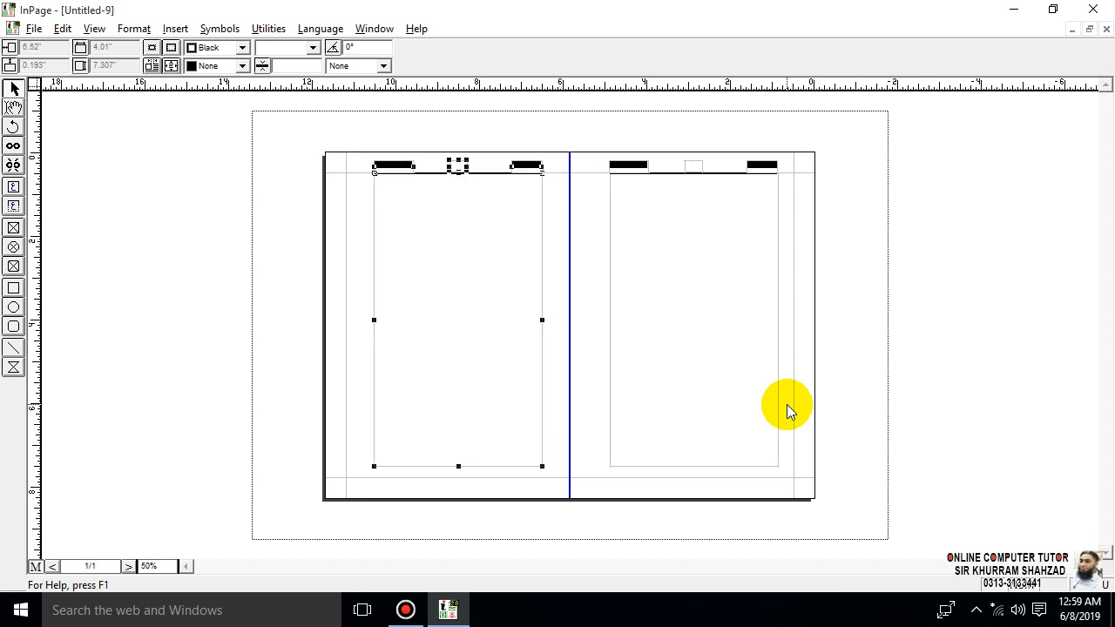
key(Left)
key(Left)
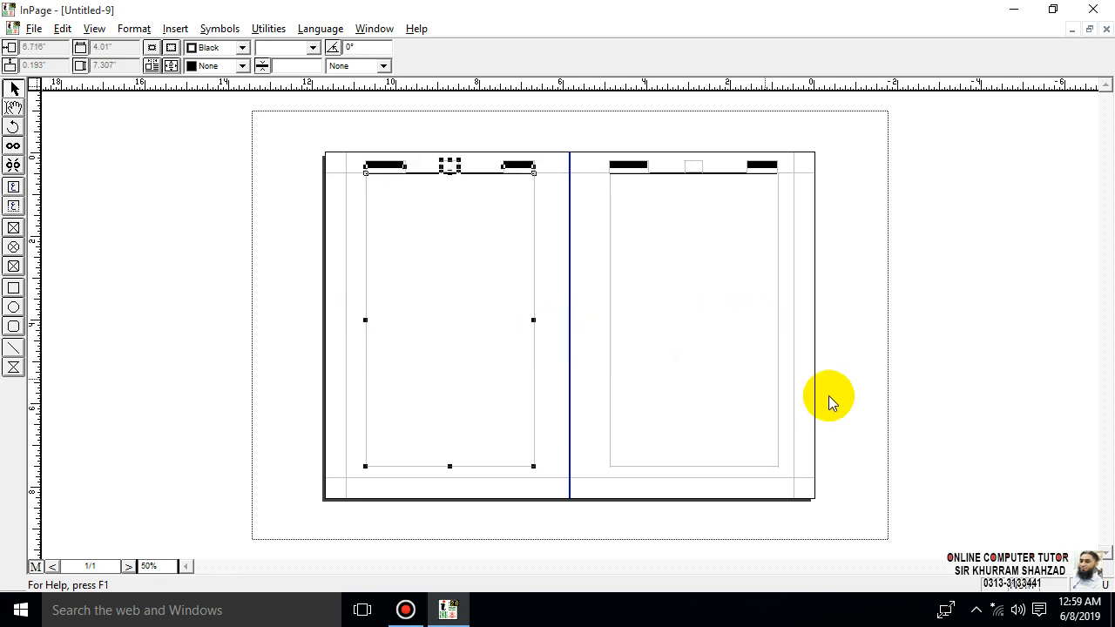
key(Left)
key(Left)
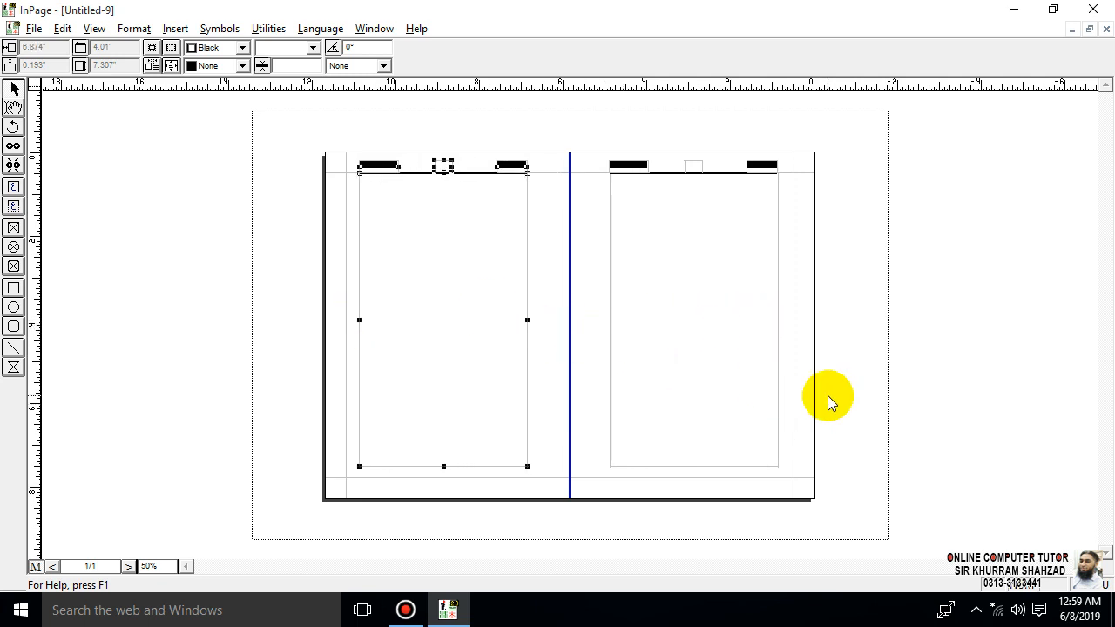
click(911, 339)
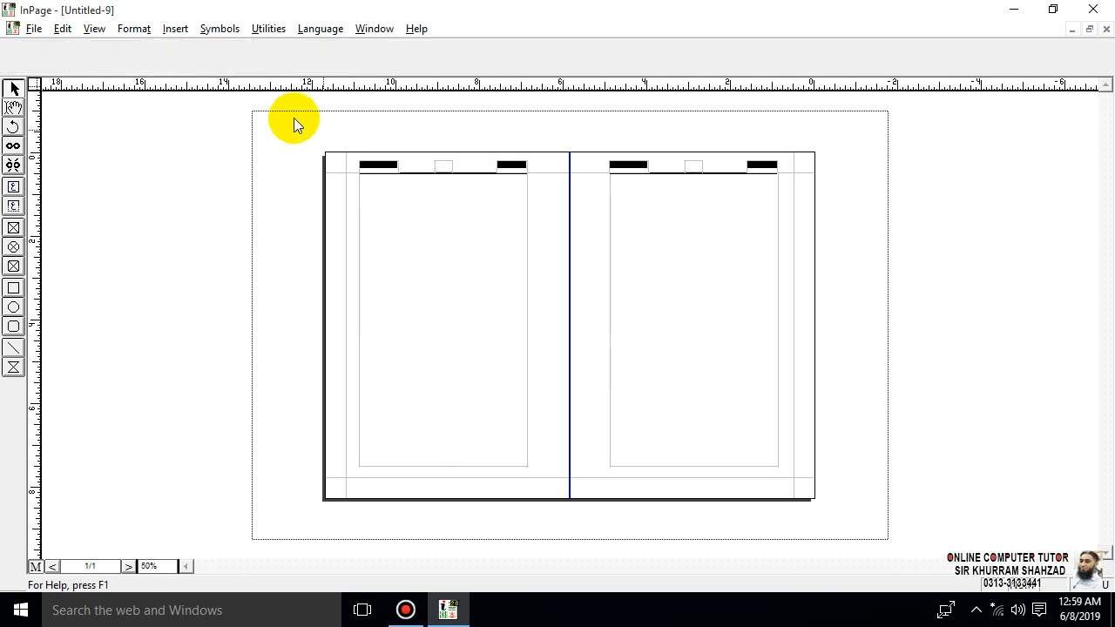
- Link the right main text frame to the left one and the right centre header box to its left counterpart
key(ctrl+1)
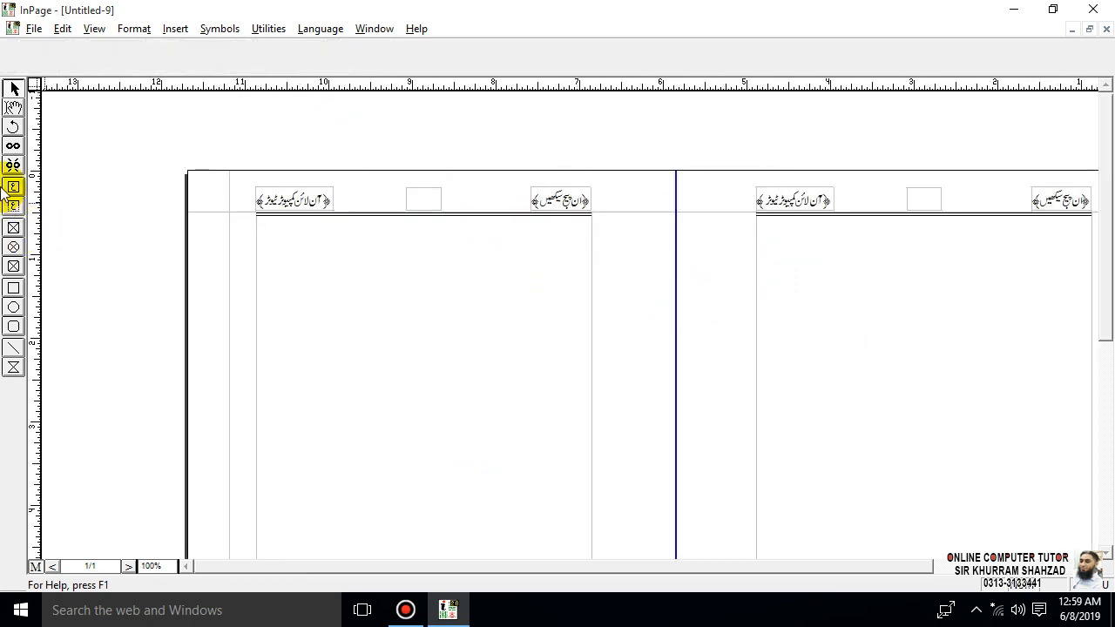
click(14, 147)
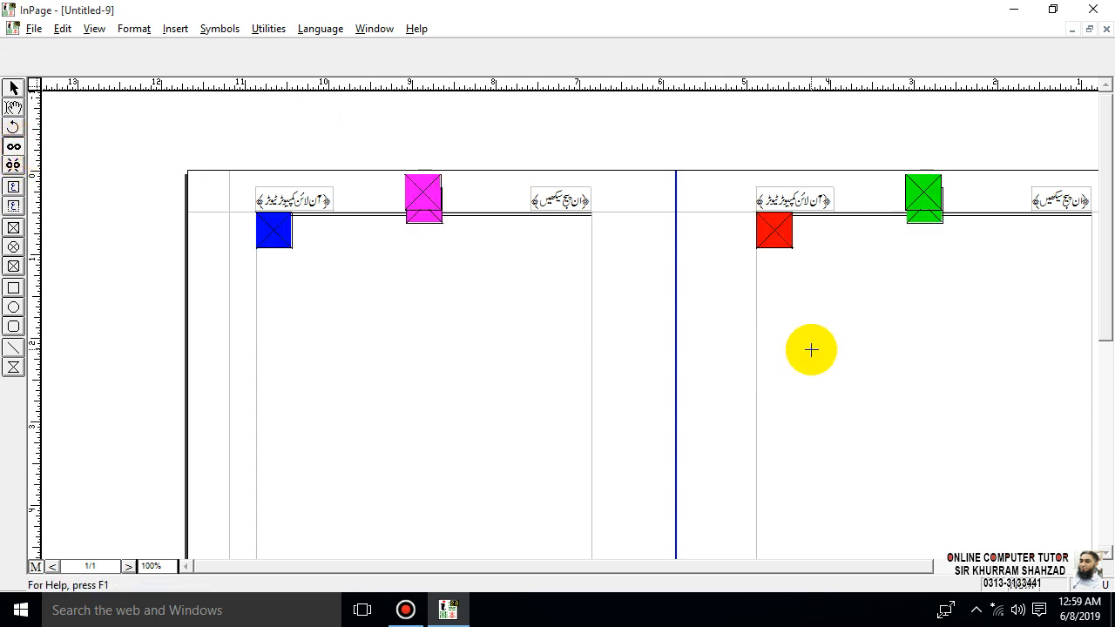
key(ctrl+5)
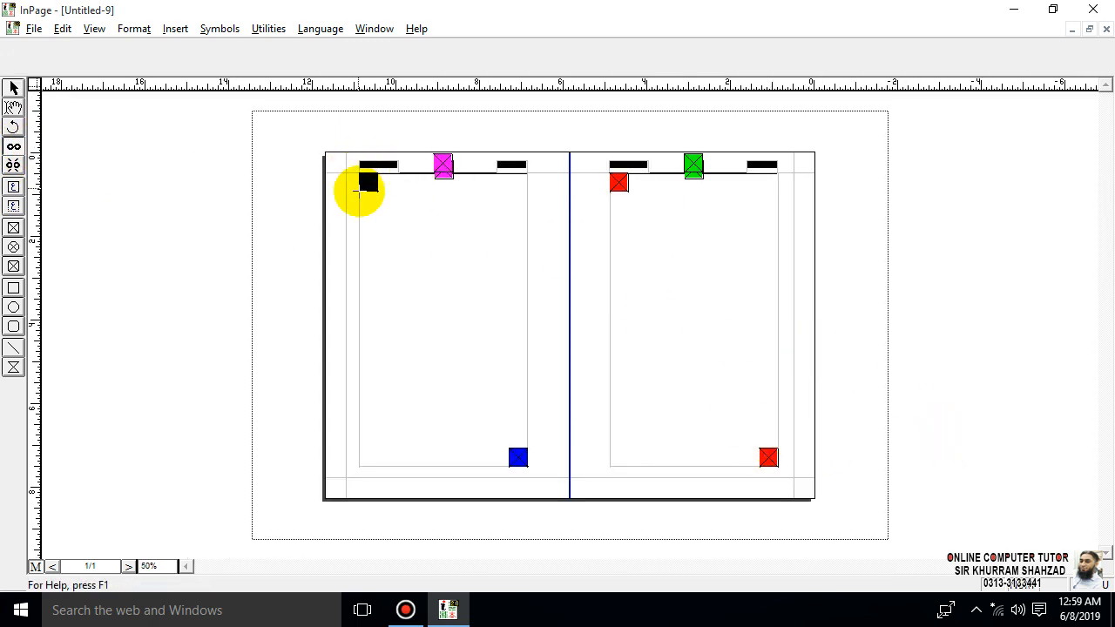
click(361, 187)
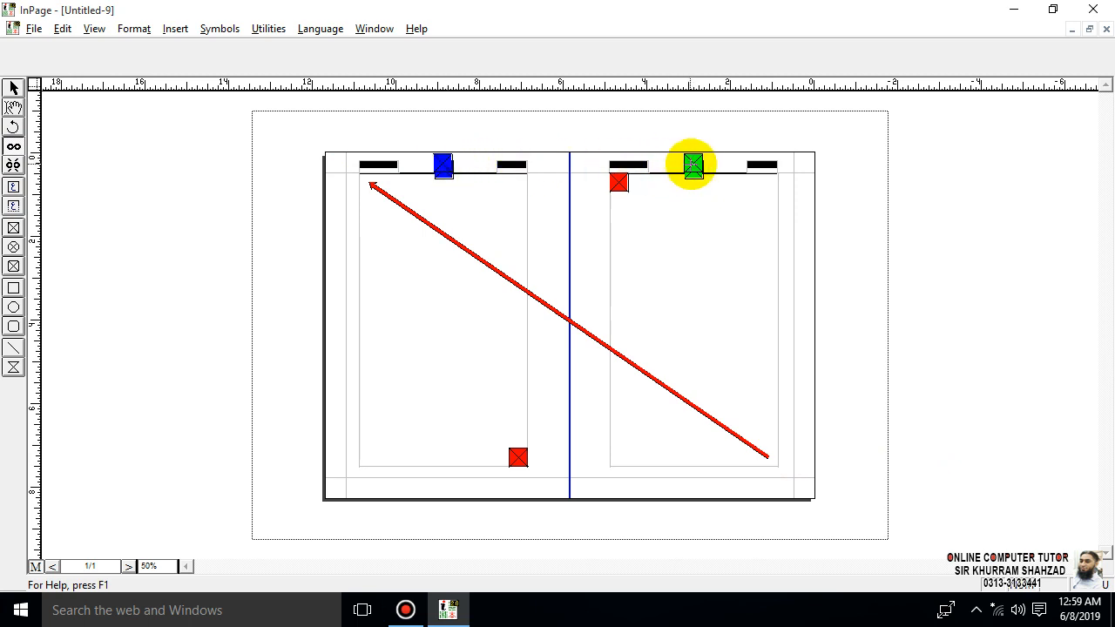
click(440, 164)
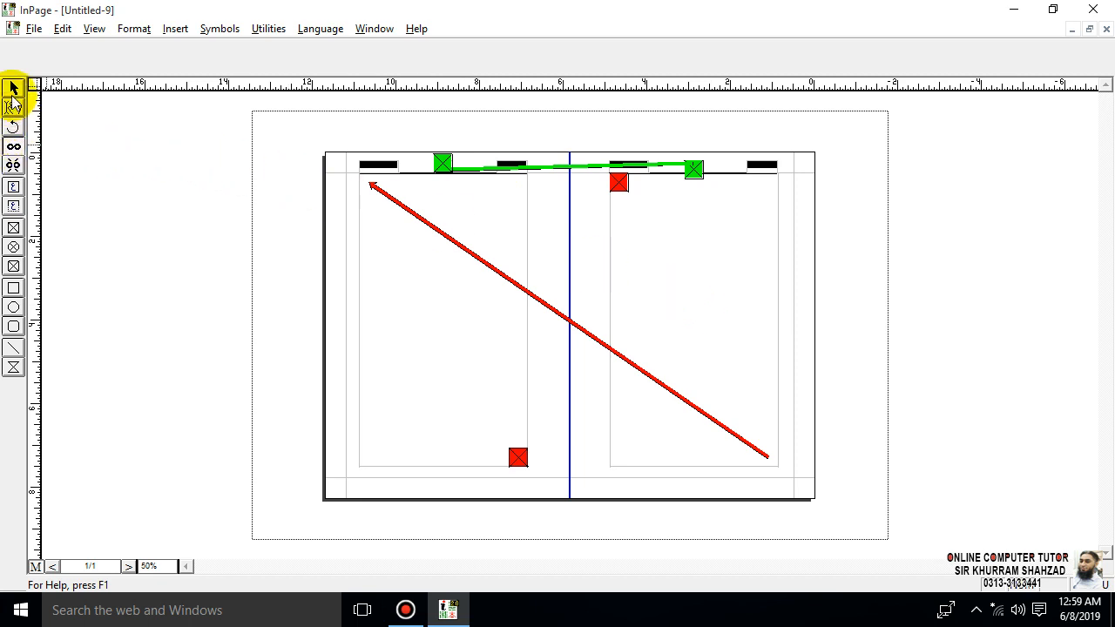
click(35, 566)
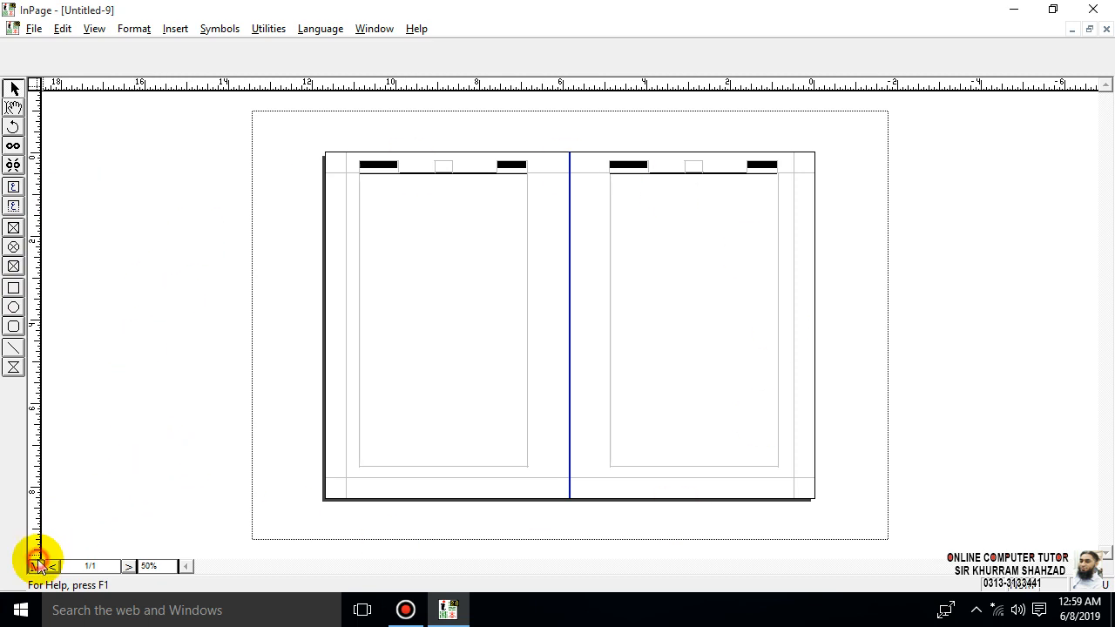
- Draw a horizontal line about 4.02" long along the right text frame's bottom edge and set its thickness to 2pt
click(13, 347)
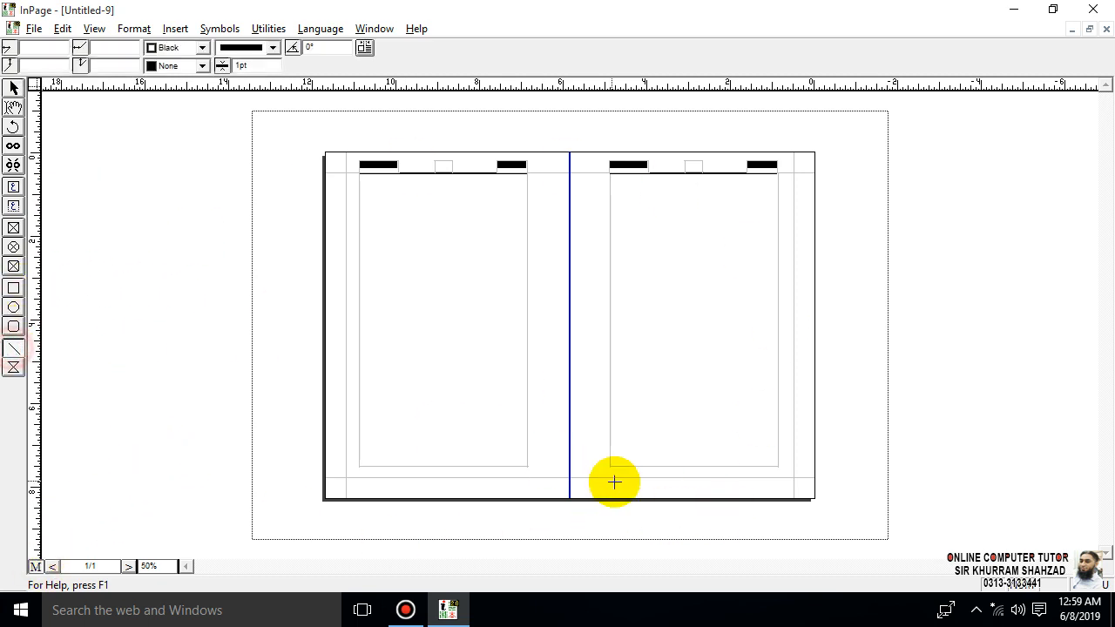
drag(609, 464, 777, 467)
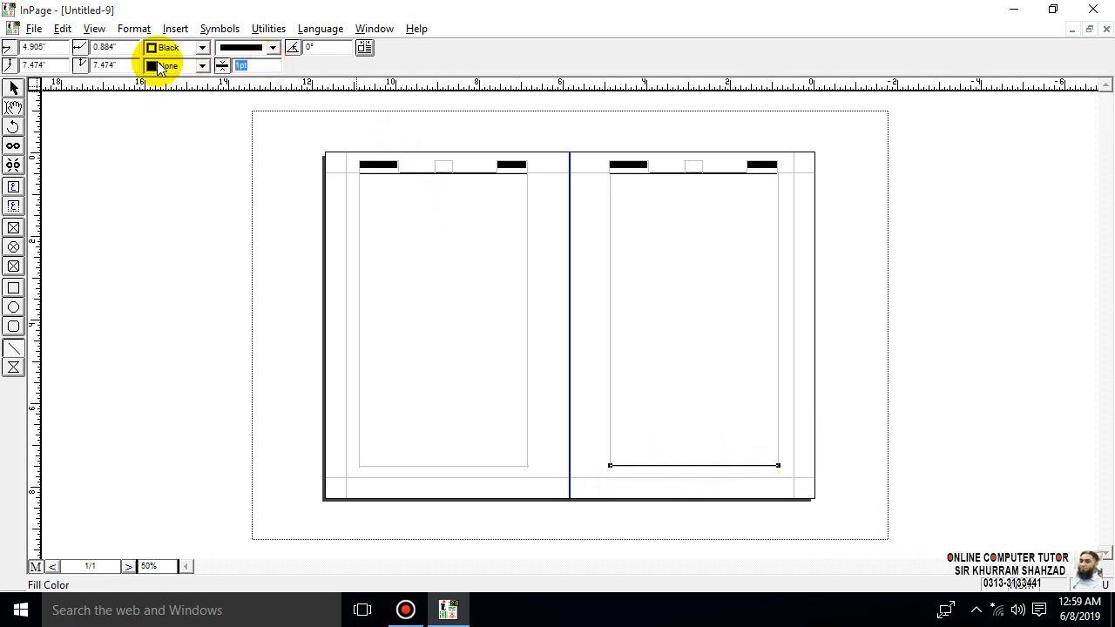
text(2)
key(Return)
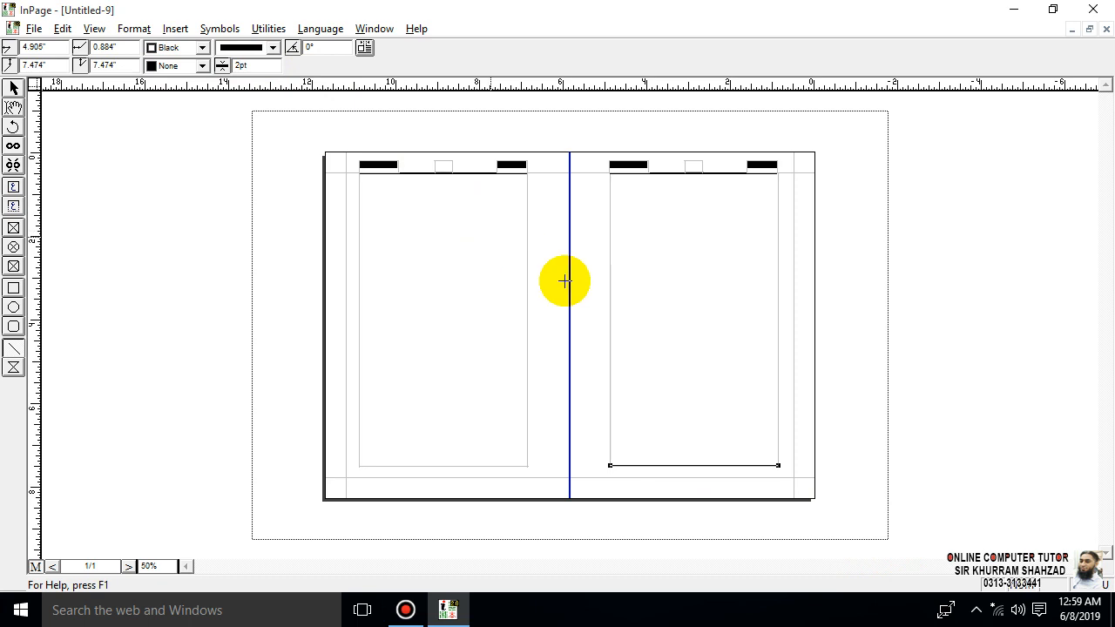
- Duplicate the bottom line and position the copy along the left text frame's bottom edge, from about 6.87" to 10.89"
click(13, 88)
click(501, 305)
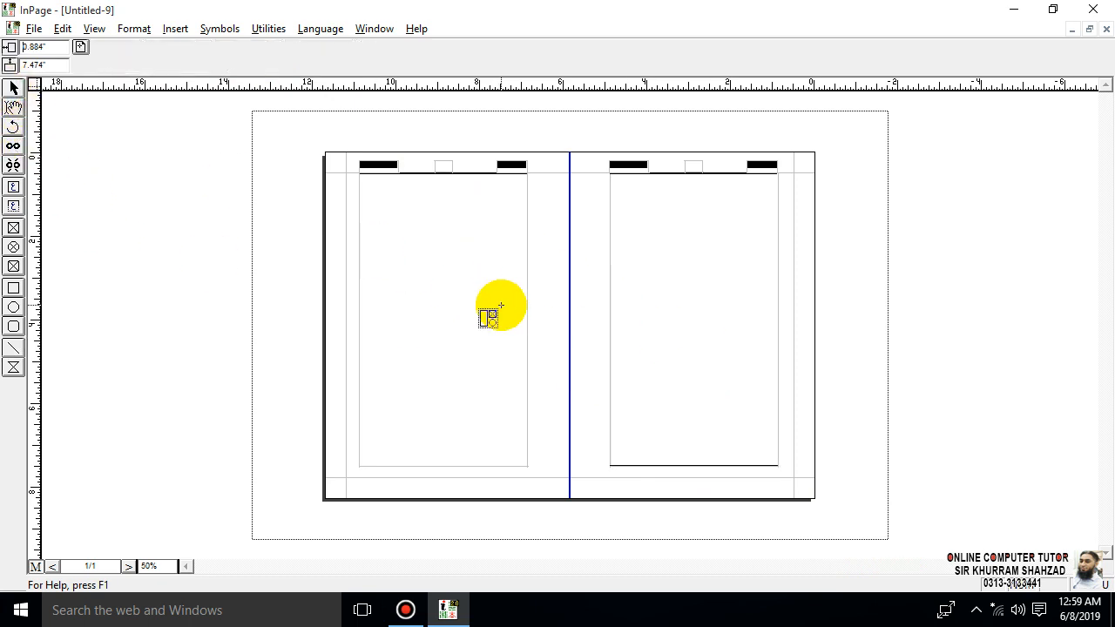
key(Left)
key(Left)
key(Left)
key(Left)
key(Left)
key(Left)
key(Left)
key(Left)
key(Left)
key(Left)
key(Left)
key(Left)
key(Left)
key(Left)
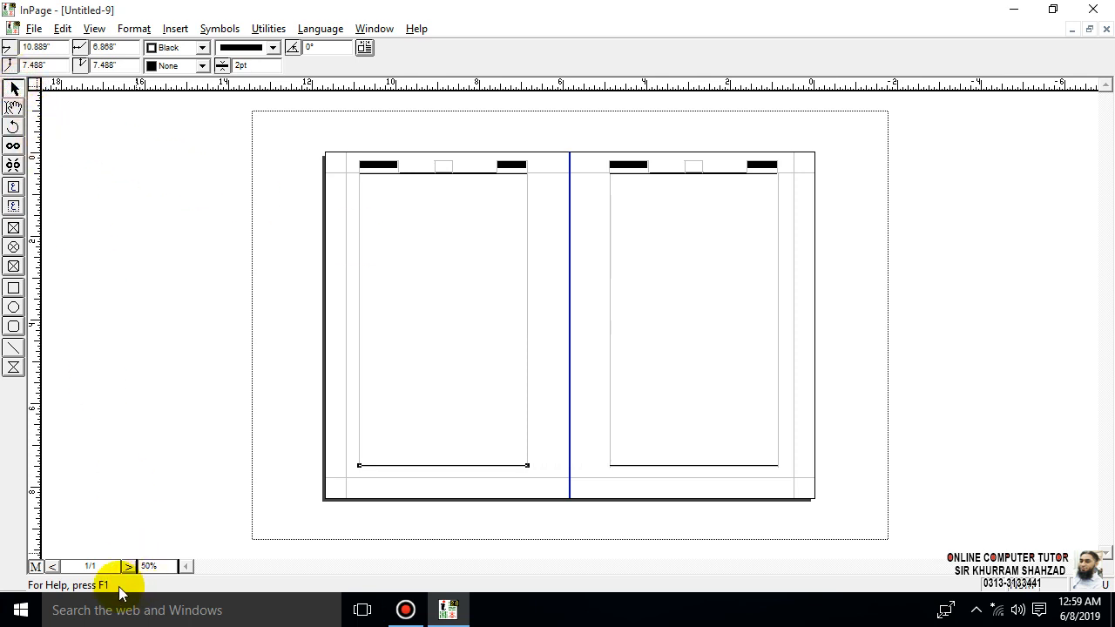
click(220, 408)
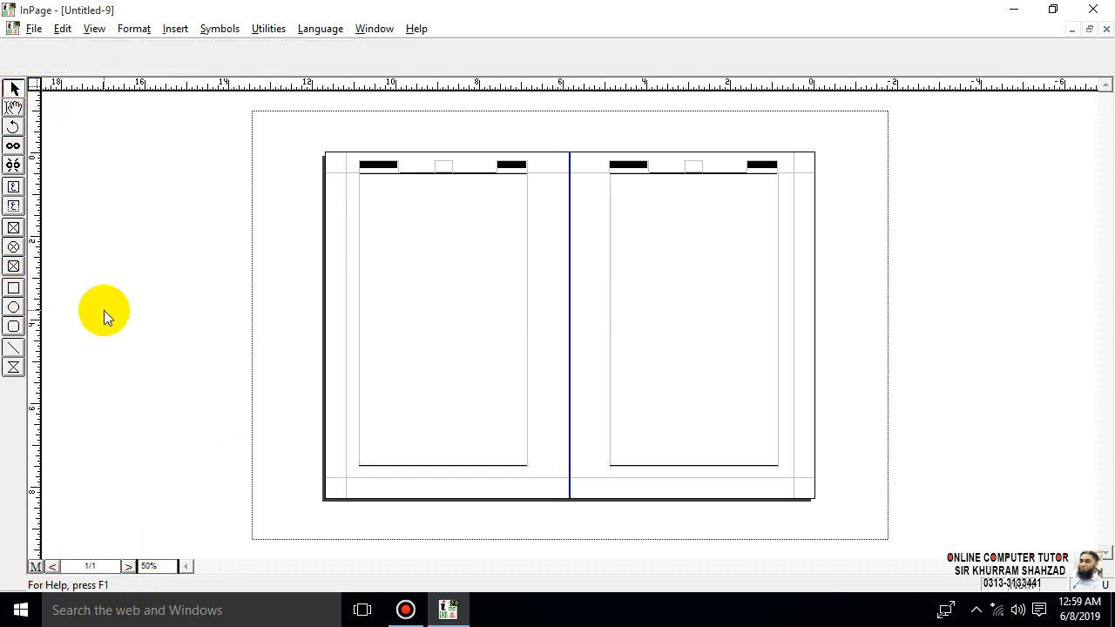
key(ctrl+1)
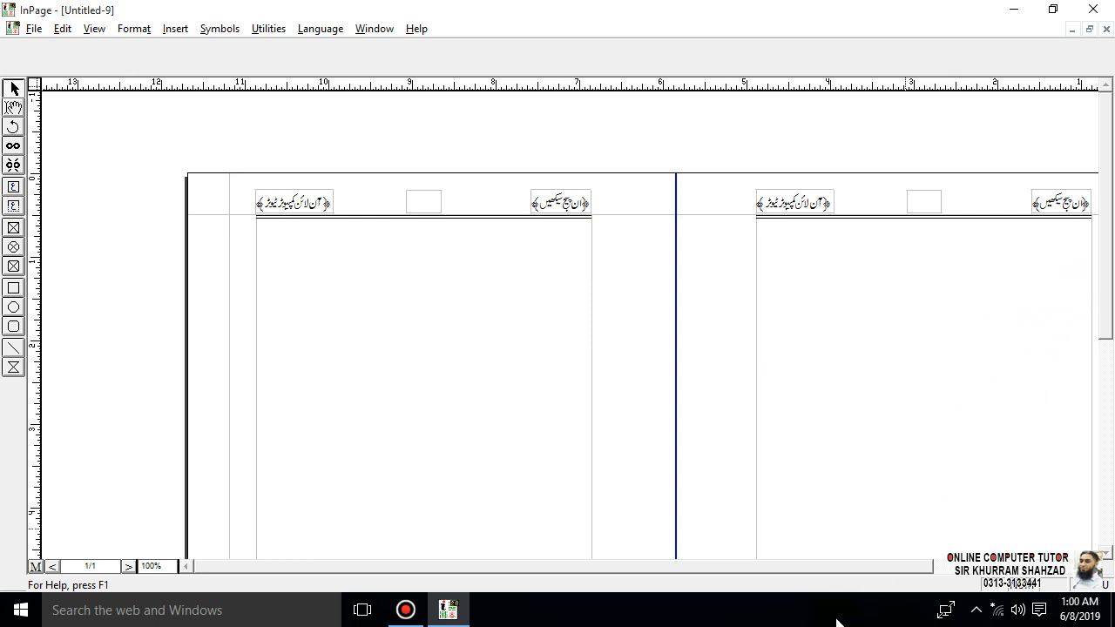
- Add empty lines from the right main text frame through the linked left frame until the text flows onto a second page
drag(827, 562, 918, 560)
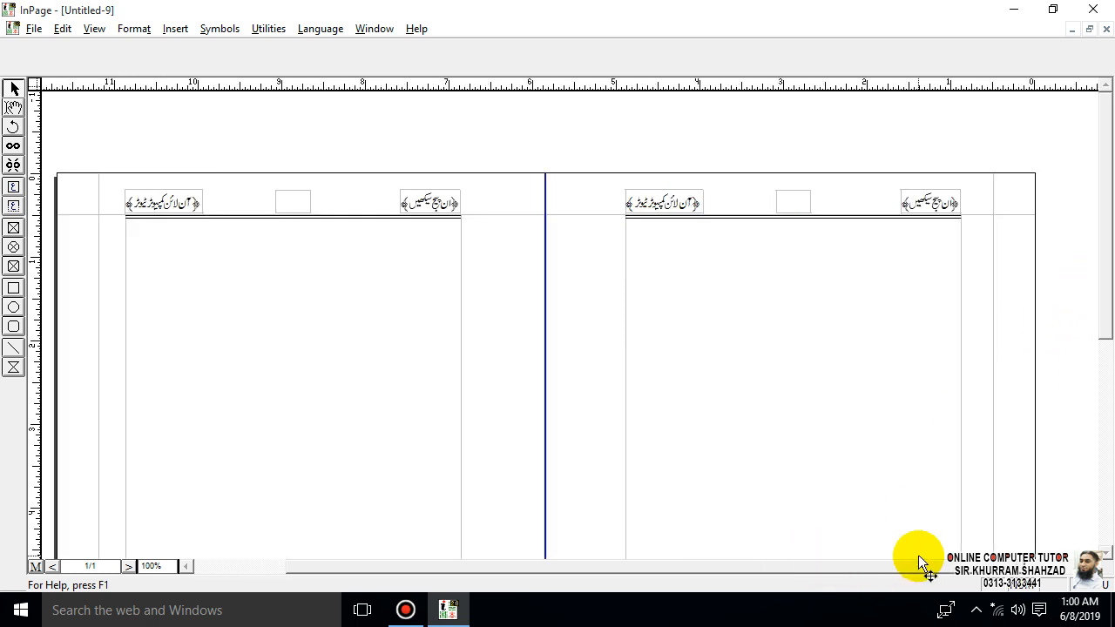
click(13, 107)
click(911, 312)
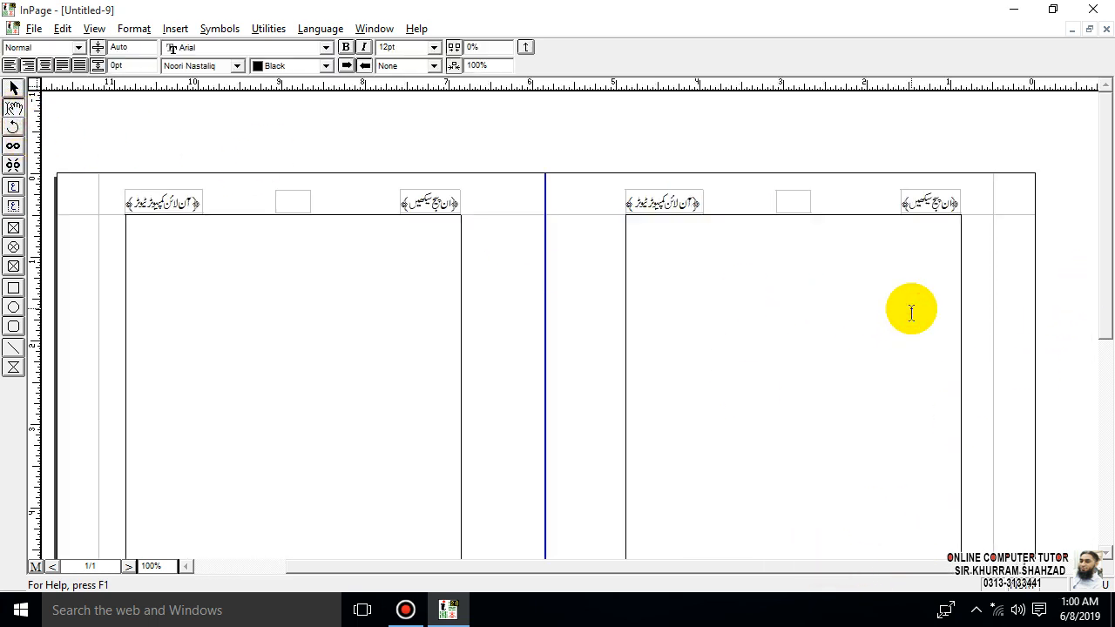
key(Return)
key(Return)
key(Return)
key(Return)
key(Return)
key(Return)
key(Return)
key(Return)
key(Return)
key(Return)
key(Return)
key(Return)
key(Return)
key(Return)
key(Return)
key(Return)
key(Return)
key(Return)
key(Return)
key(Return)
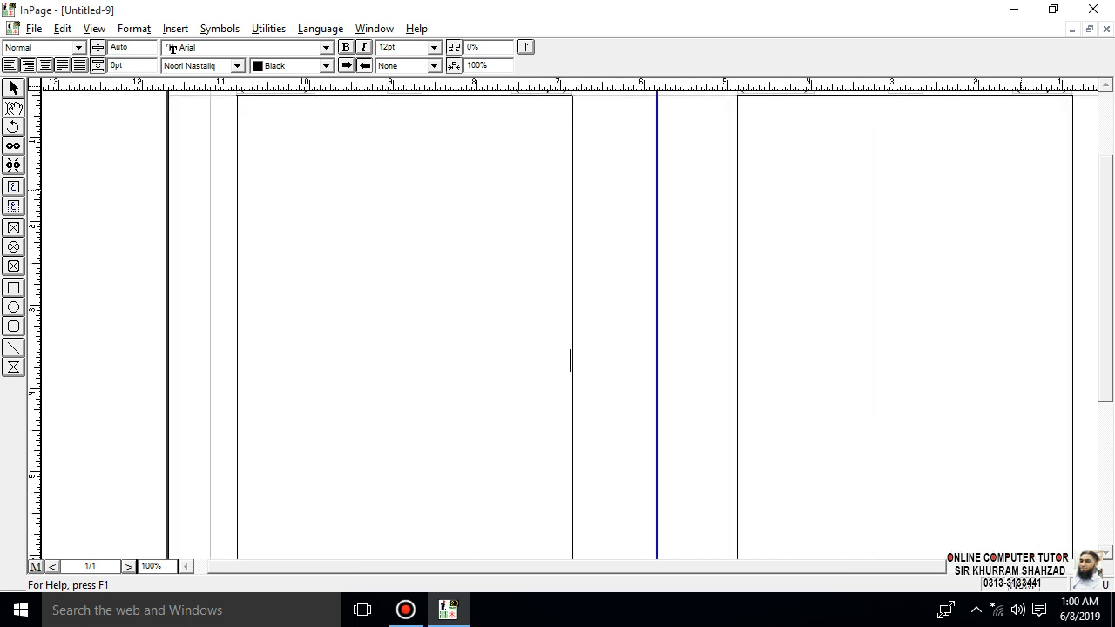
key(Return)
key(Return)
key(Return)
key(Return)
key(Return)
key(Return)
key(Return)
key(Return)
key(Return)
key(Return)
key(Return)
key(Return)
key(Return)
key(Return)
key(Return)
key(Return)
key(Return)
key(Return)
key(Return)
key(Return)
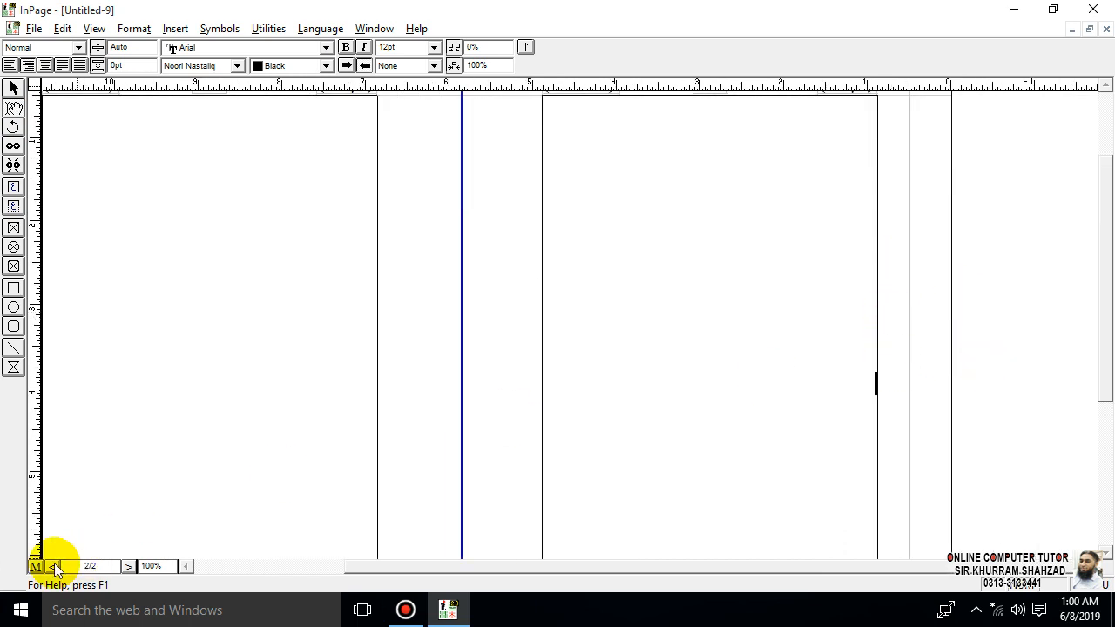
- Compare the header and frame layout on pages 1 and 2, finishing on page 1
click(54, 567)
click(13, 88)
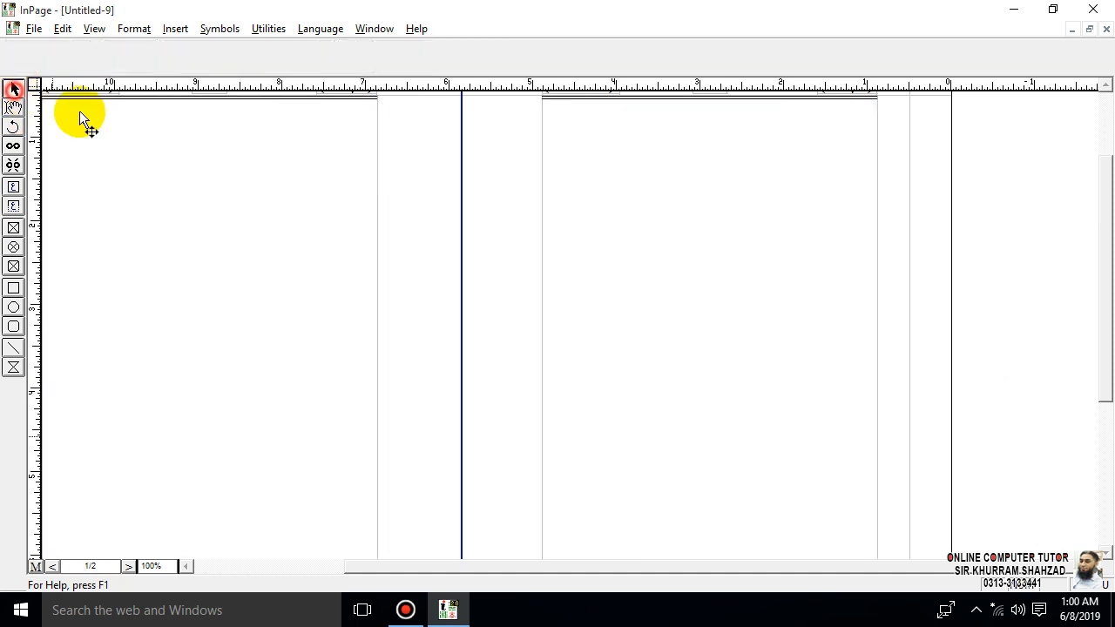
drag(1102, 398, 1094, 256)
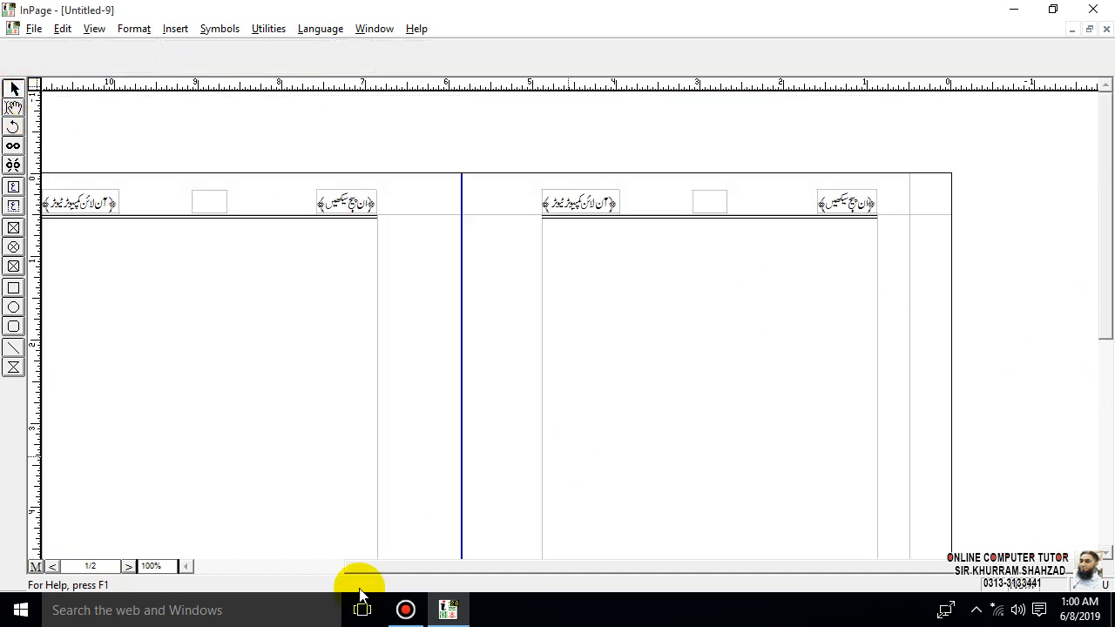
click(128, 566)
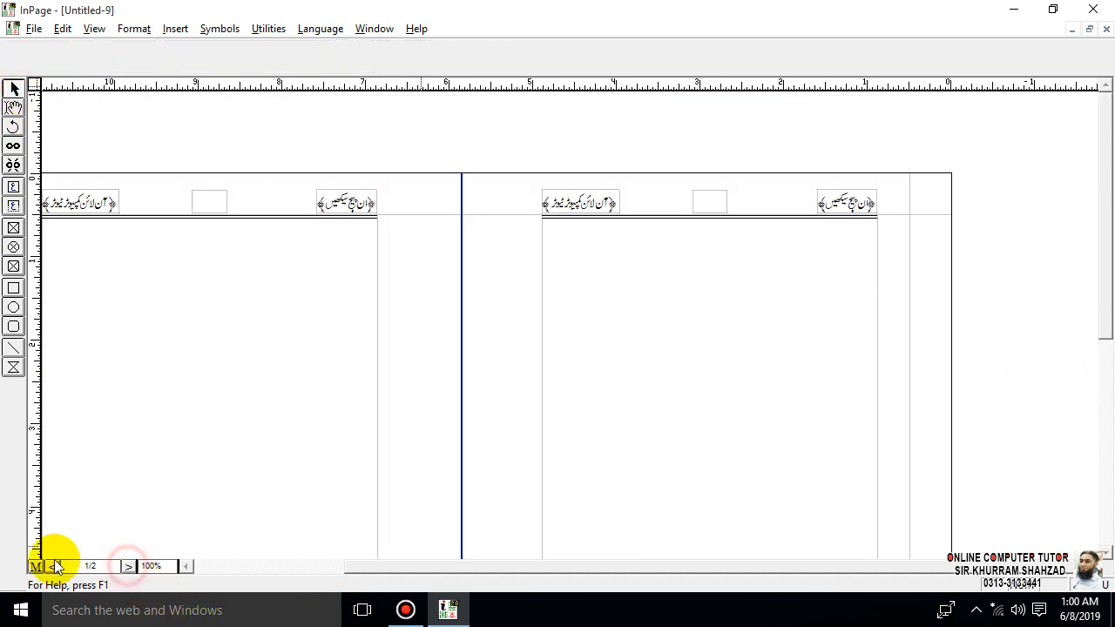
click(126, 567)
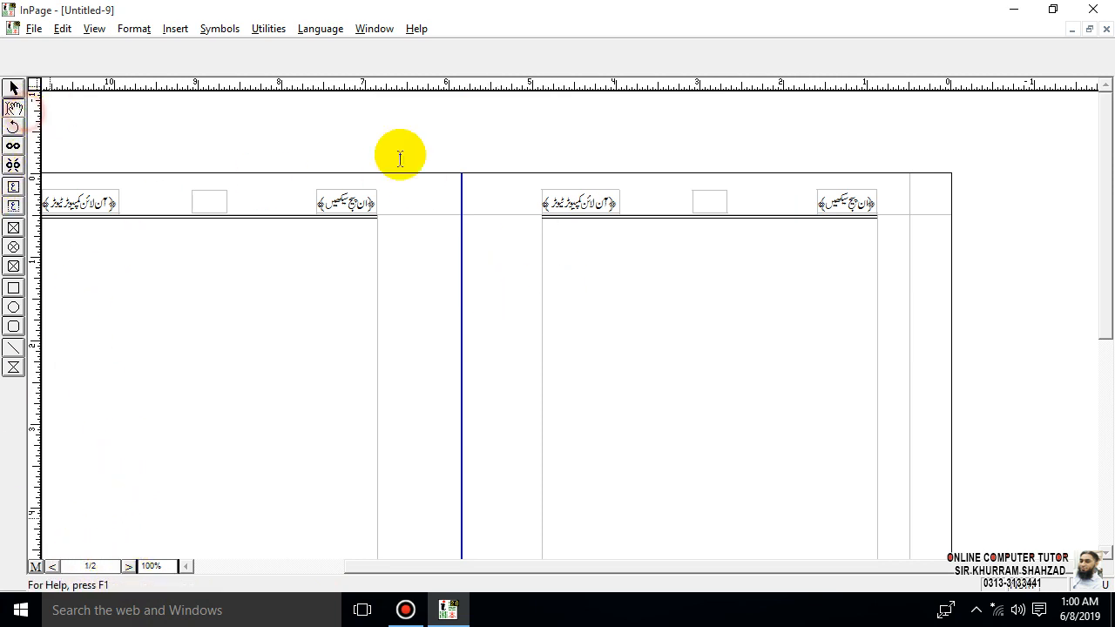
- Enter centred 18pt page numbers in the linked header boxes, 1 in the right box and 2 in the left
click(714, 199)
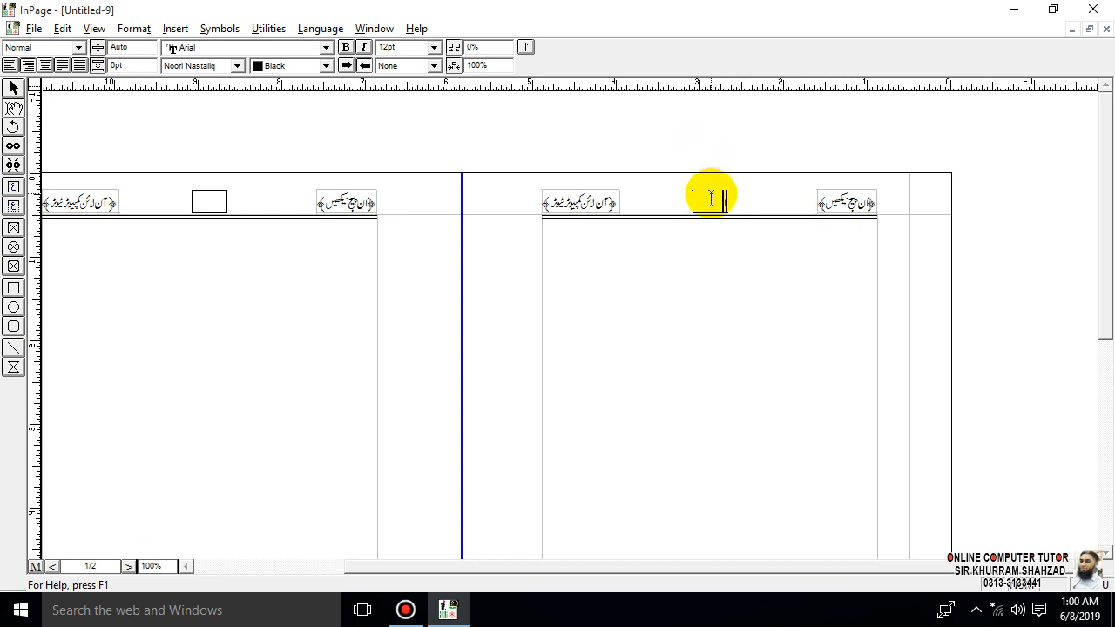
click(42, 64)
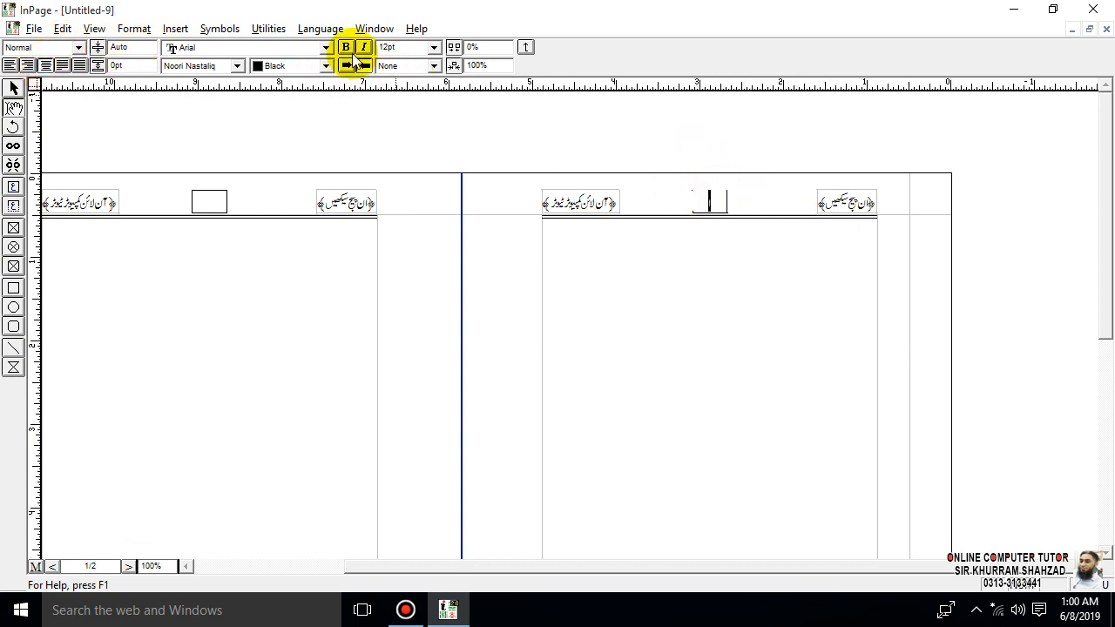
click(433, 47)
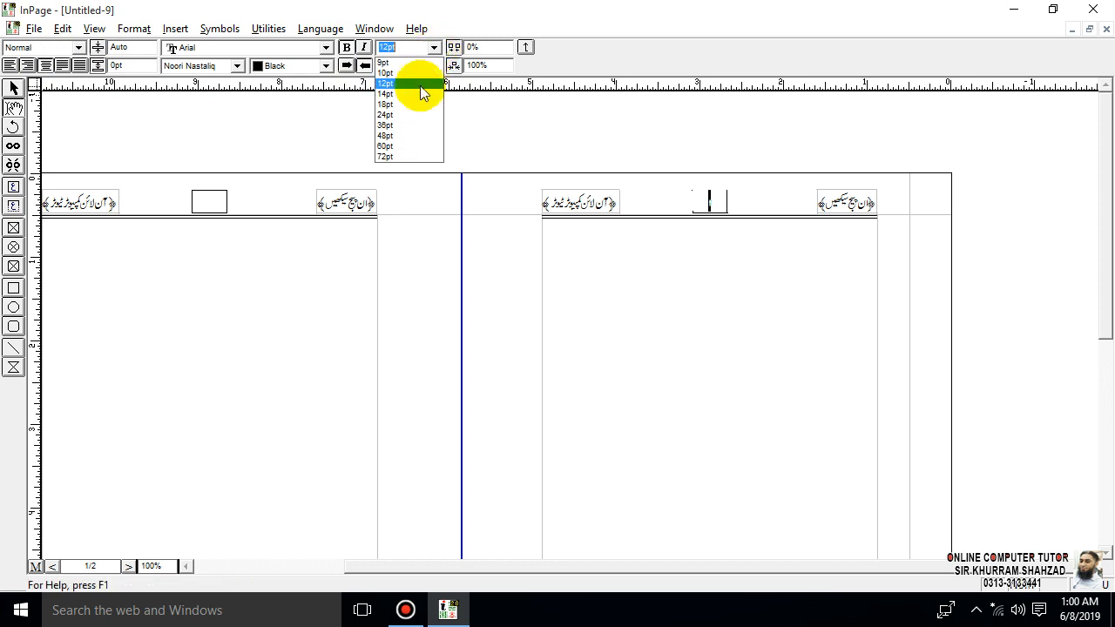
click(416, 103)
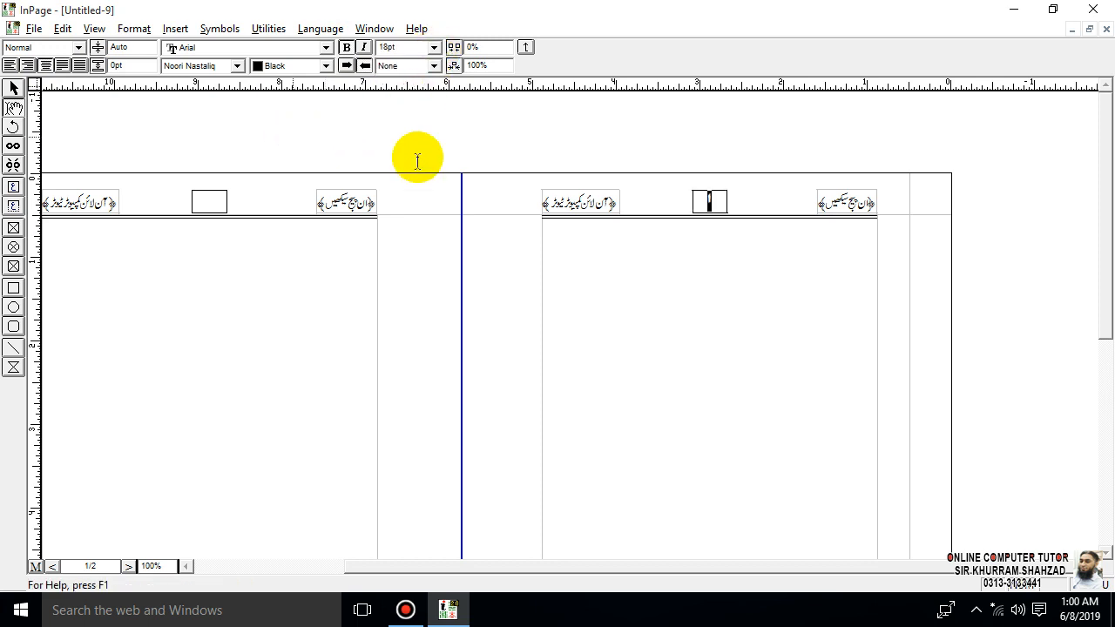
text(1)
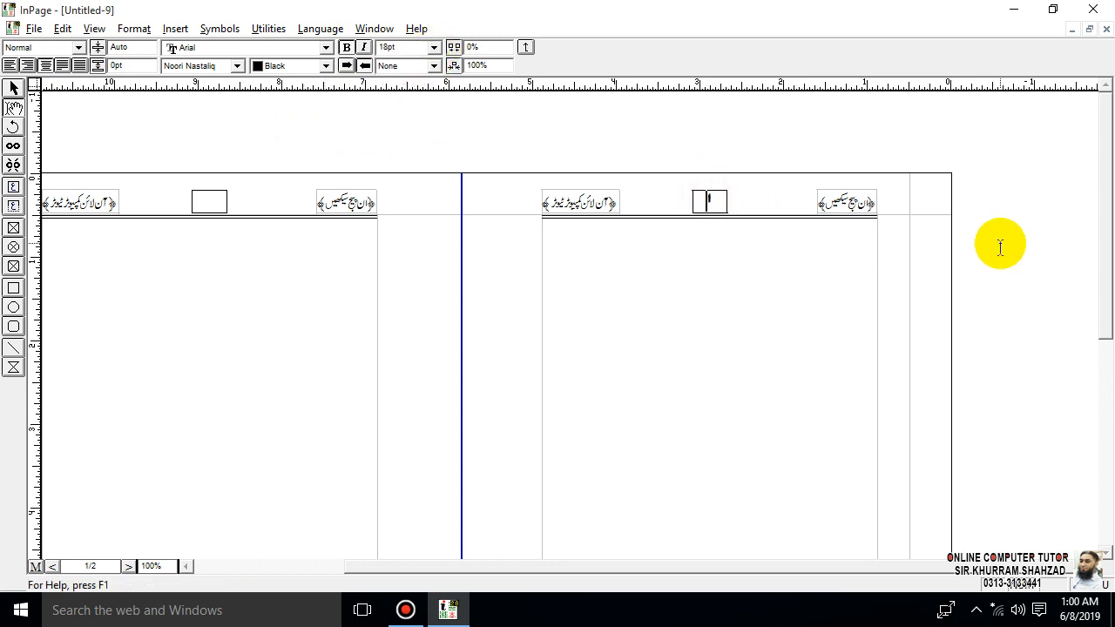
key(Return)
click(334, 380)
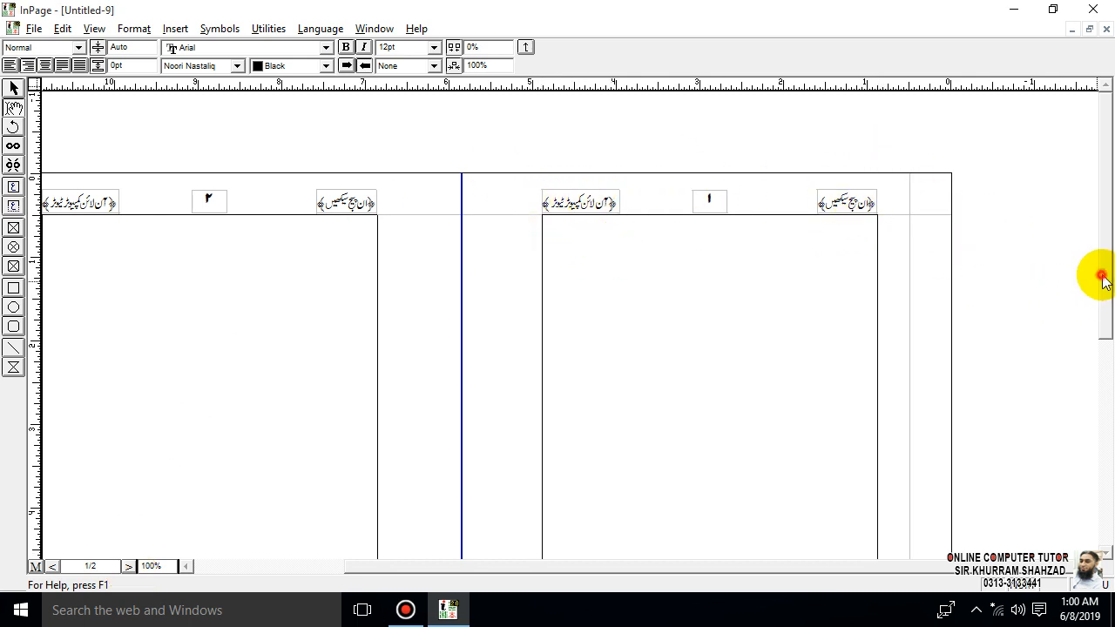
- Place the text cursor on the first line of page 1's right main text frame
click(1100, 417)
scroll(1106, 270, up, 3)
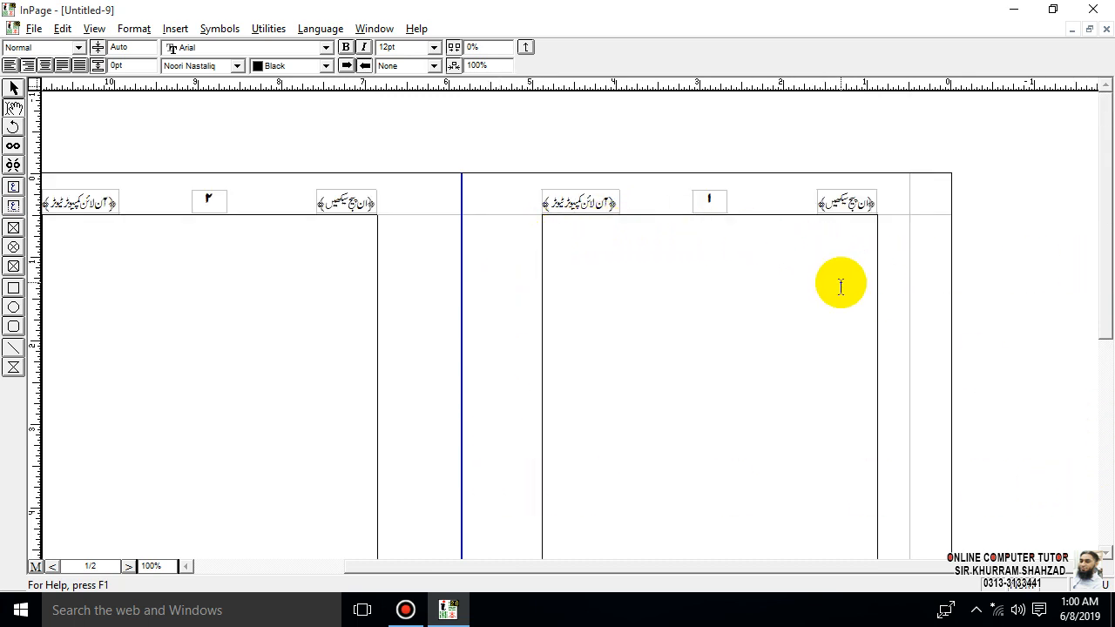
click(858, 236)
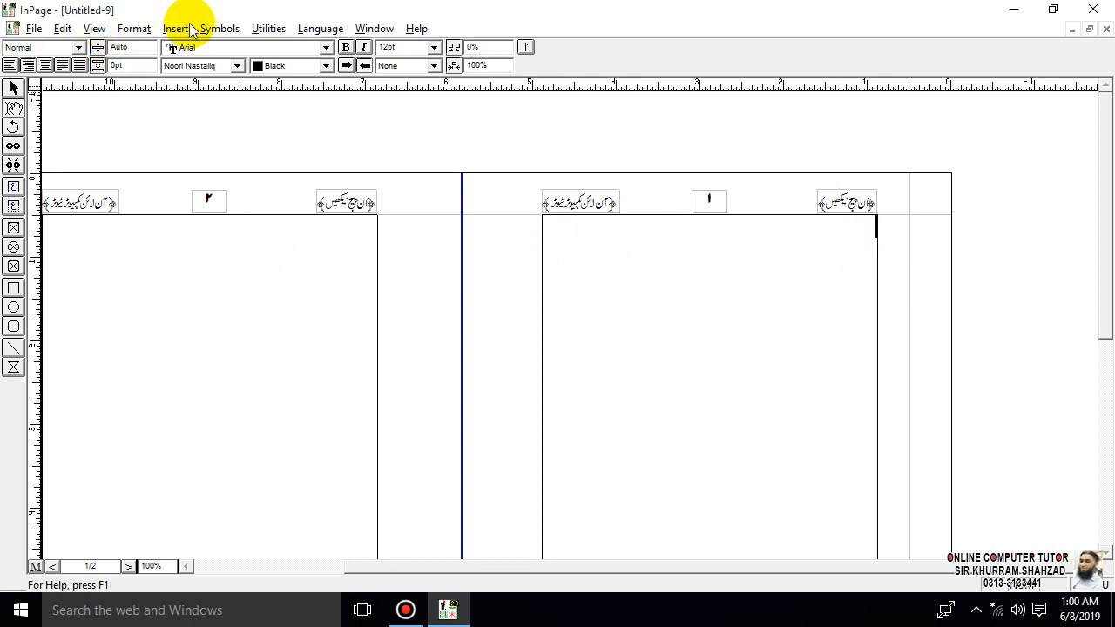
- View the style sheet definitions and the naming prompt for a new style sheet, and leave without creating one
click(133, 29)
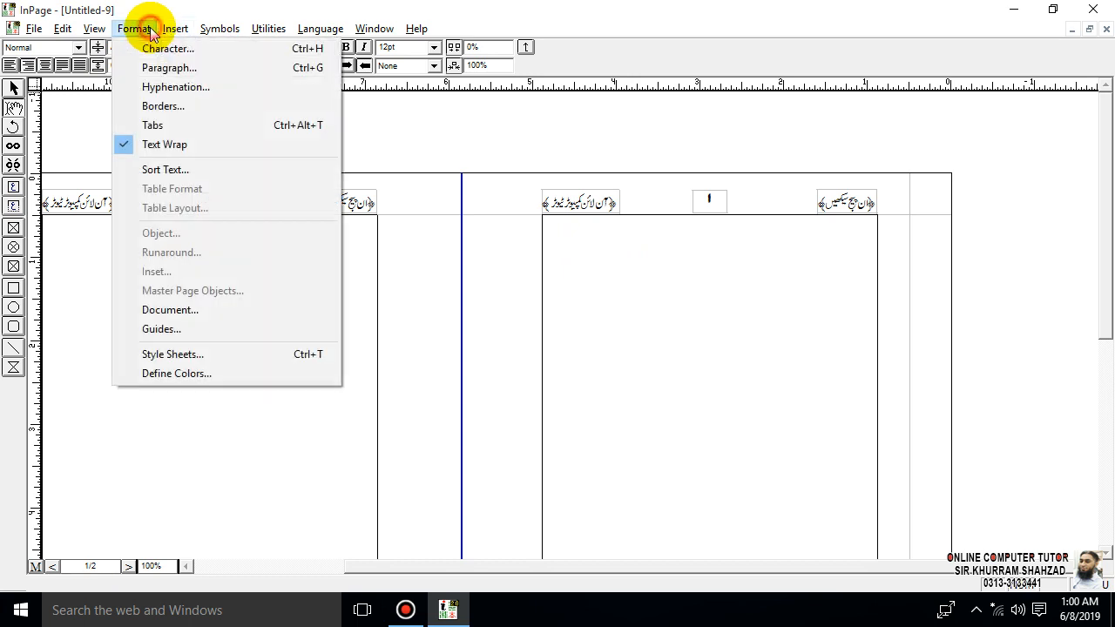
mouse_move(171, 35)
mouse_move(130, 31)
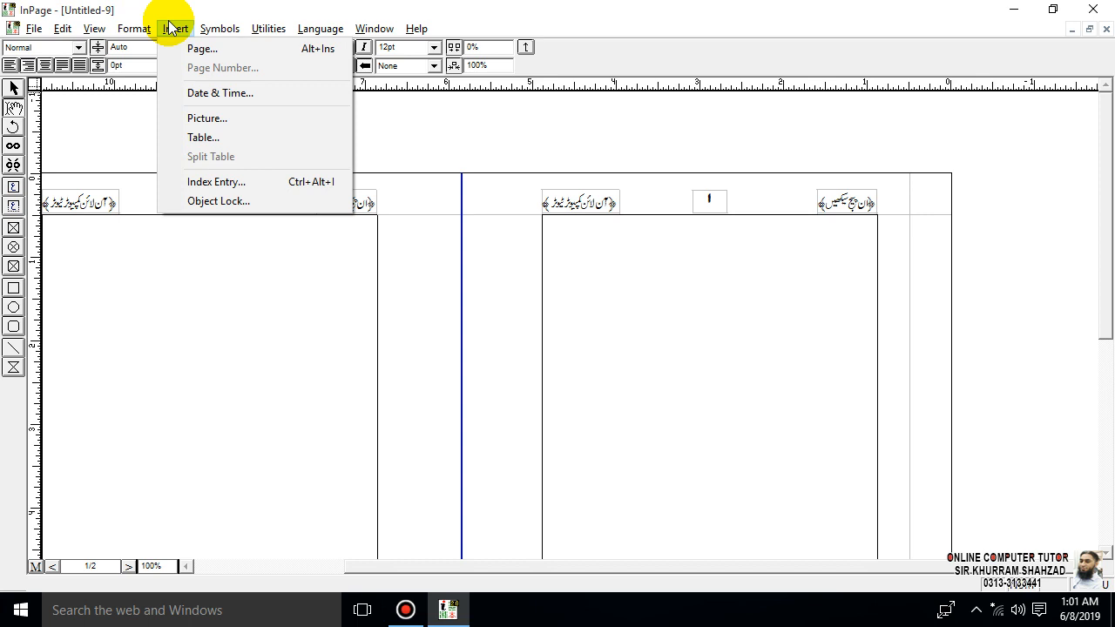
mouse_move(269, 35)
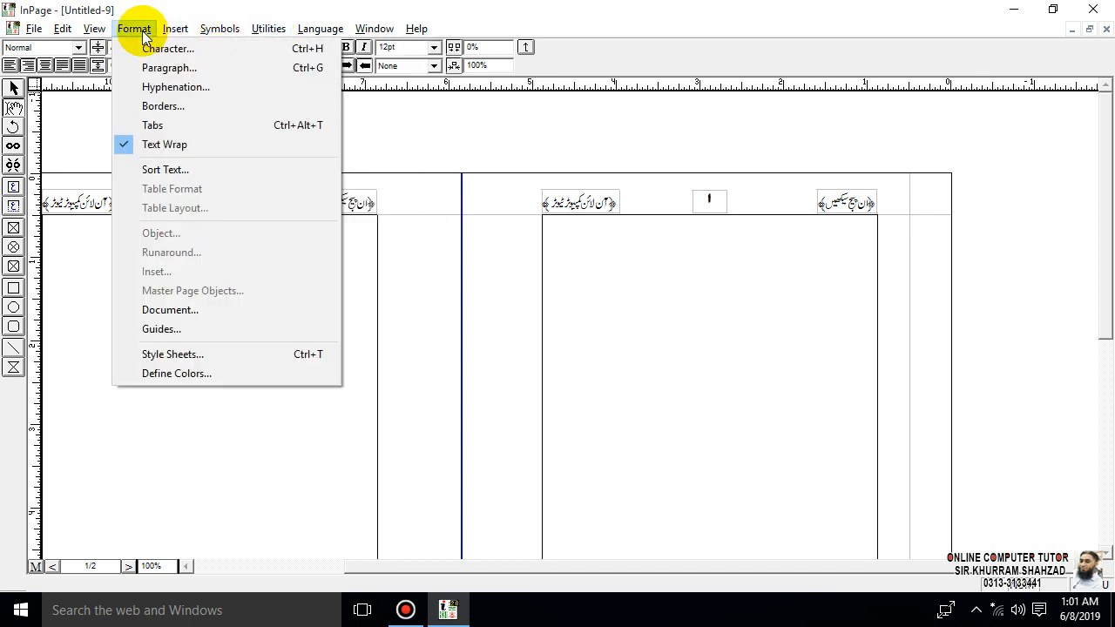
click(159, 354)
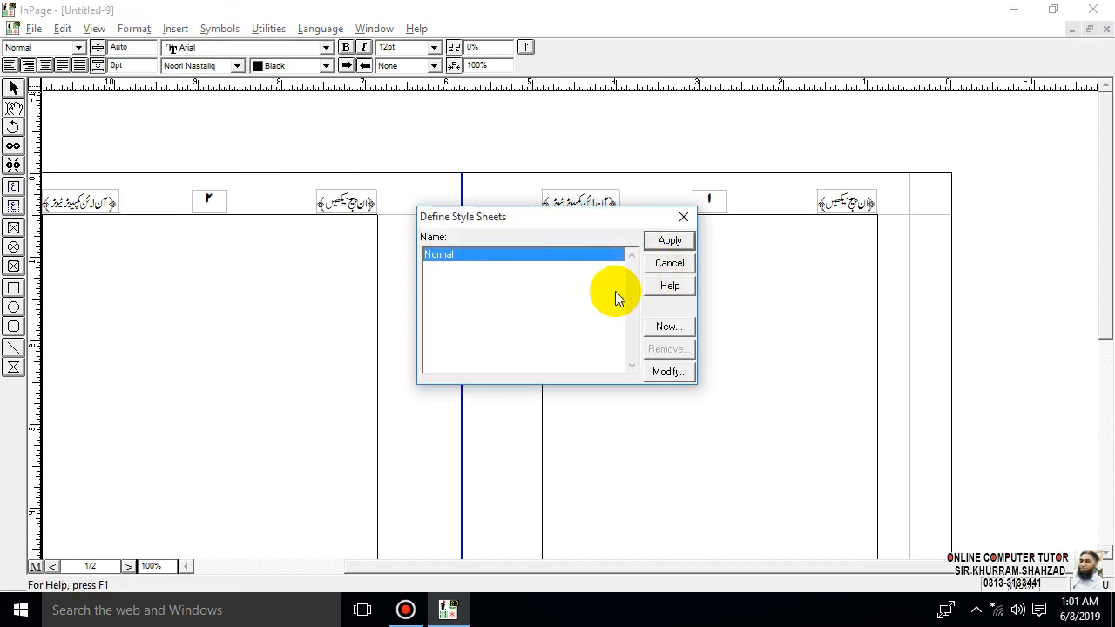
click(676, 329)
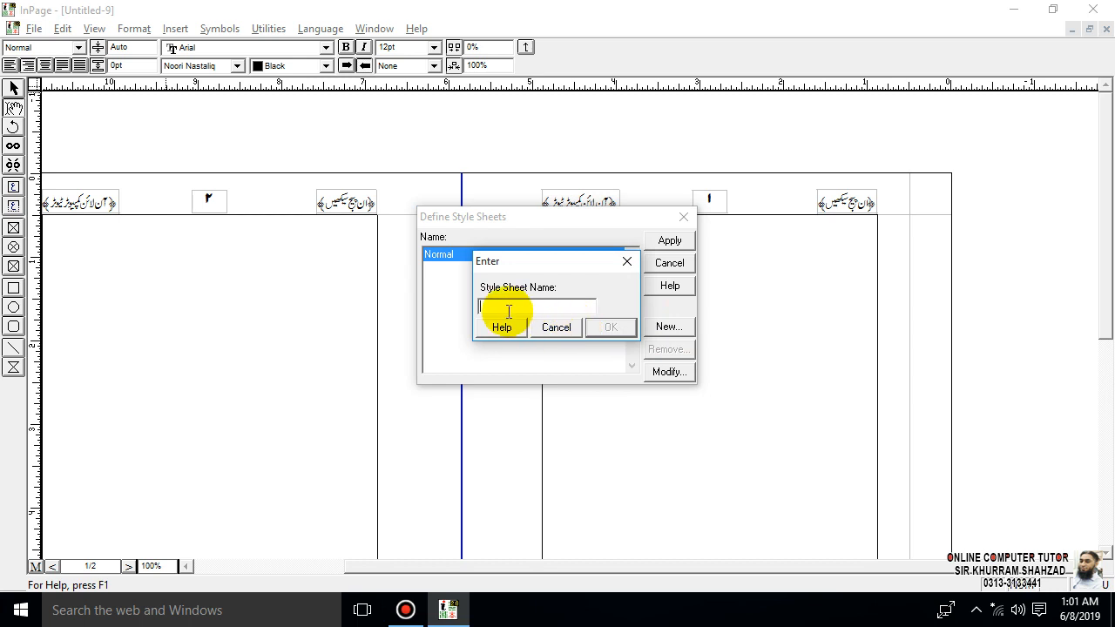
click(557, 329)
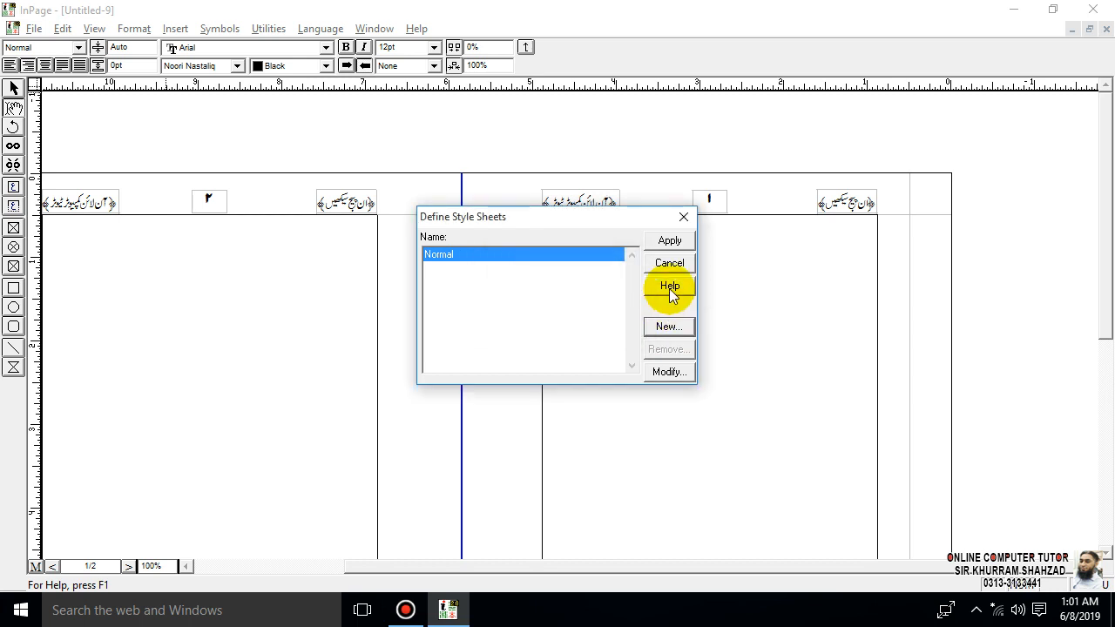
click(686, 217)
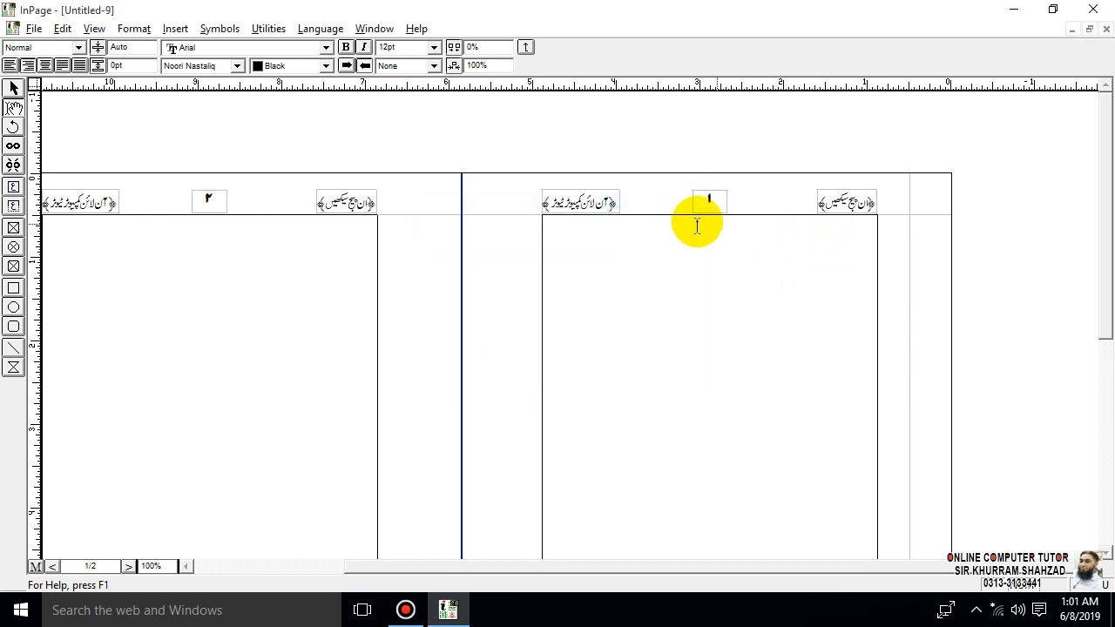
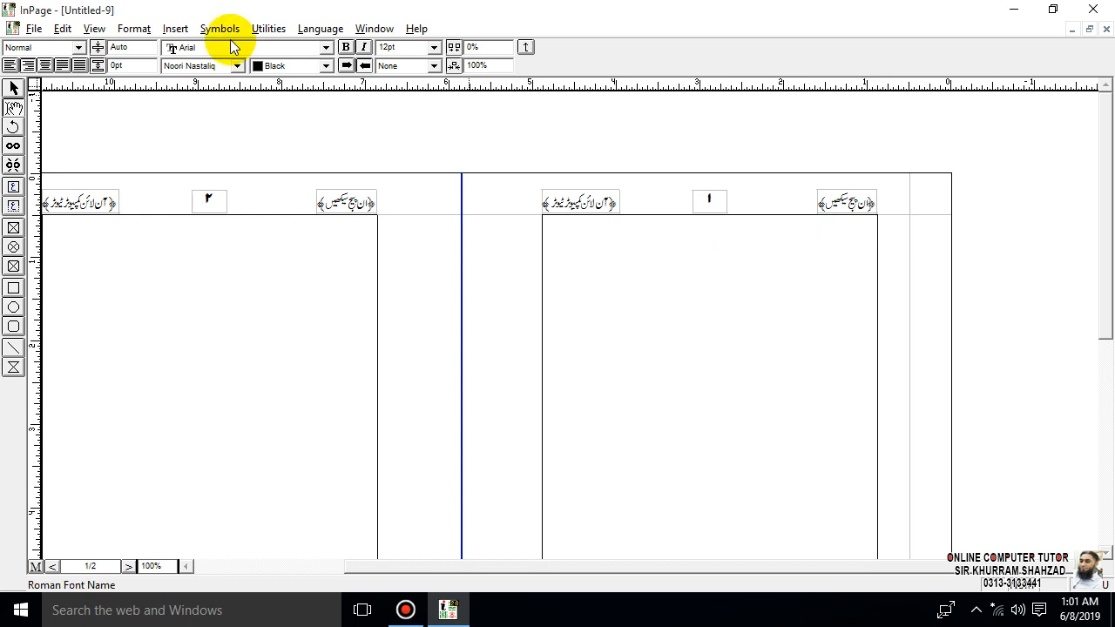
- Create a style sheet named MAIN based on Normal, set its key equivalent to m, and view its paragraph preferences
key(F12)
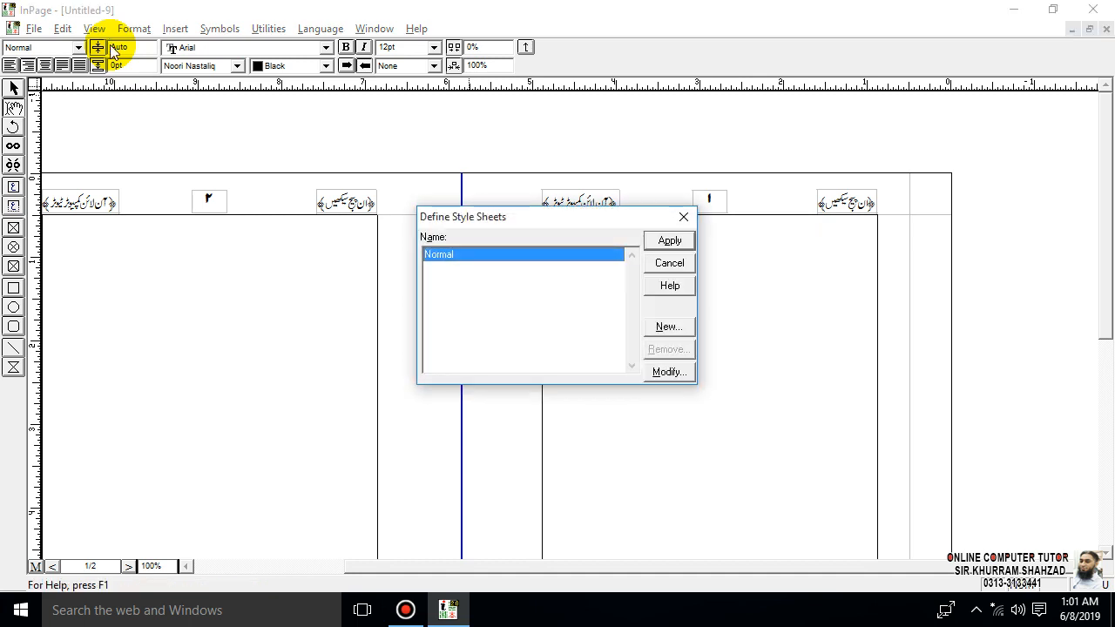
click(678, 327)
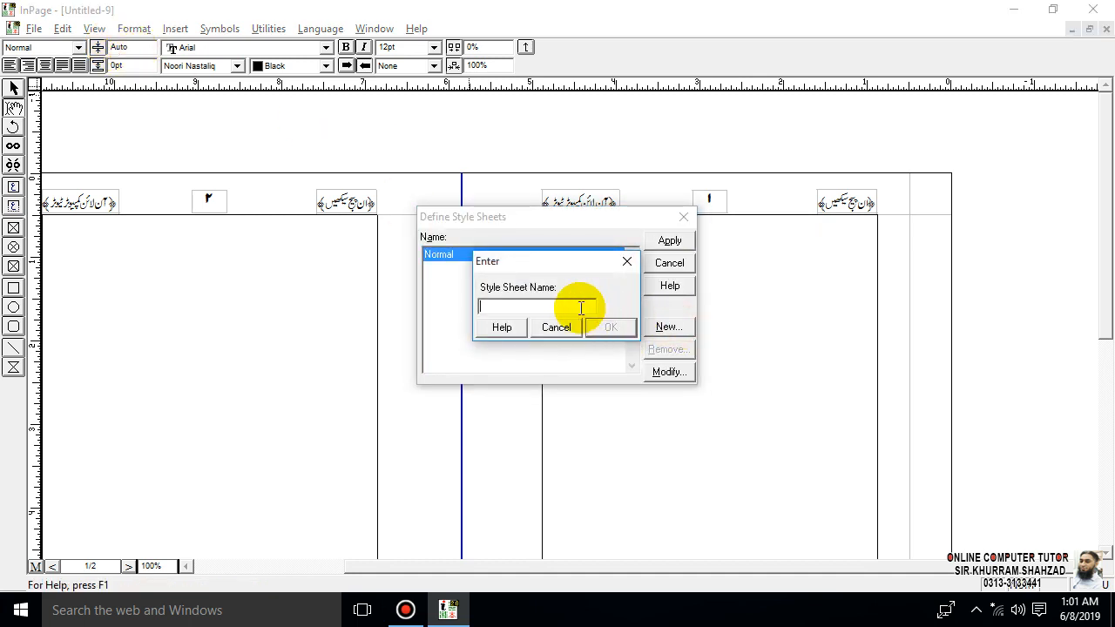
text(MAIN)
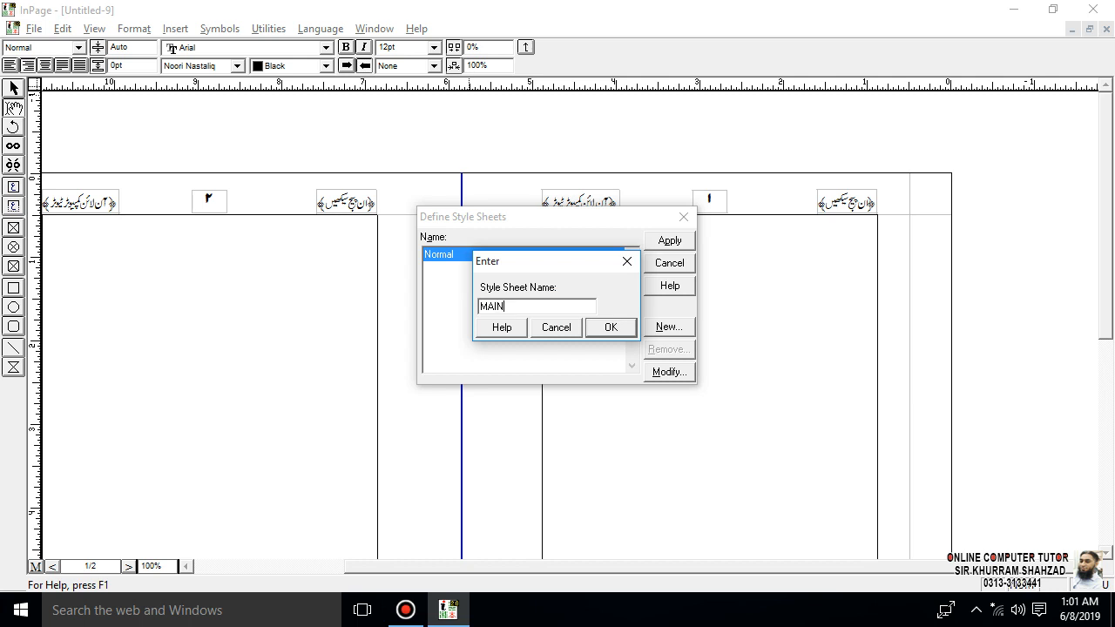
click(610, 327)
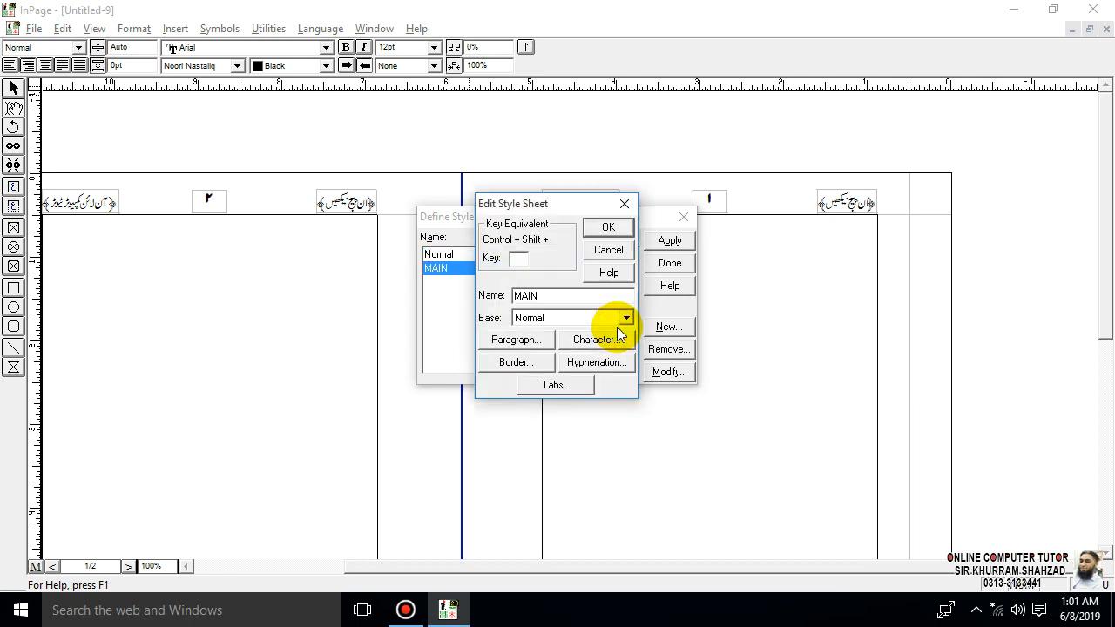
click(519, 260)
text(m)
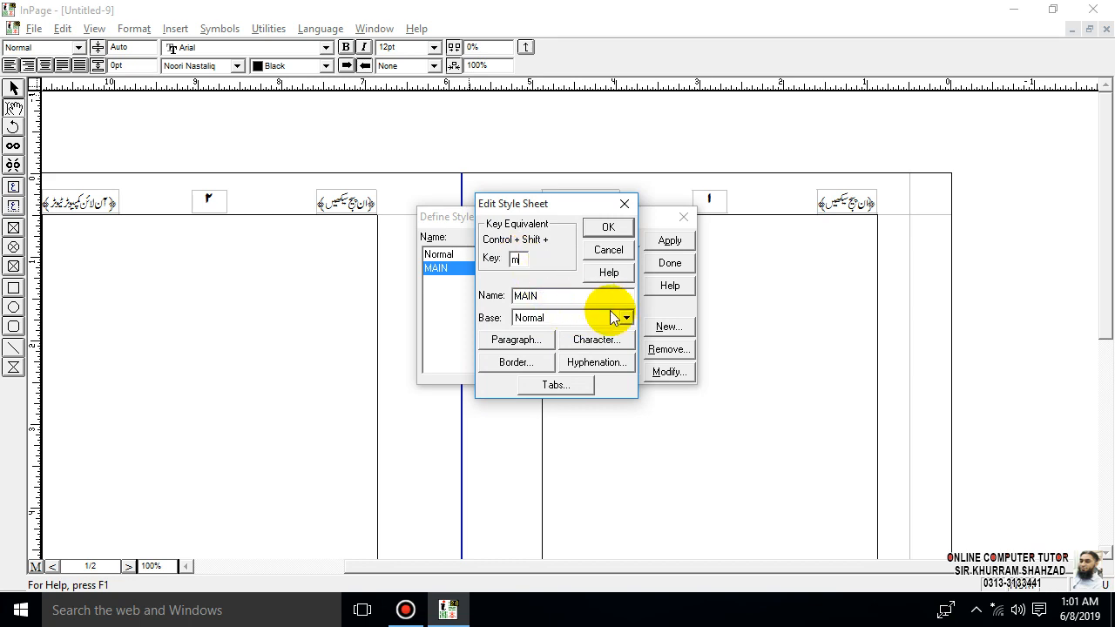
click(547, 343)
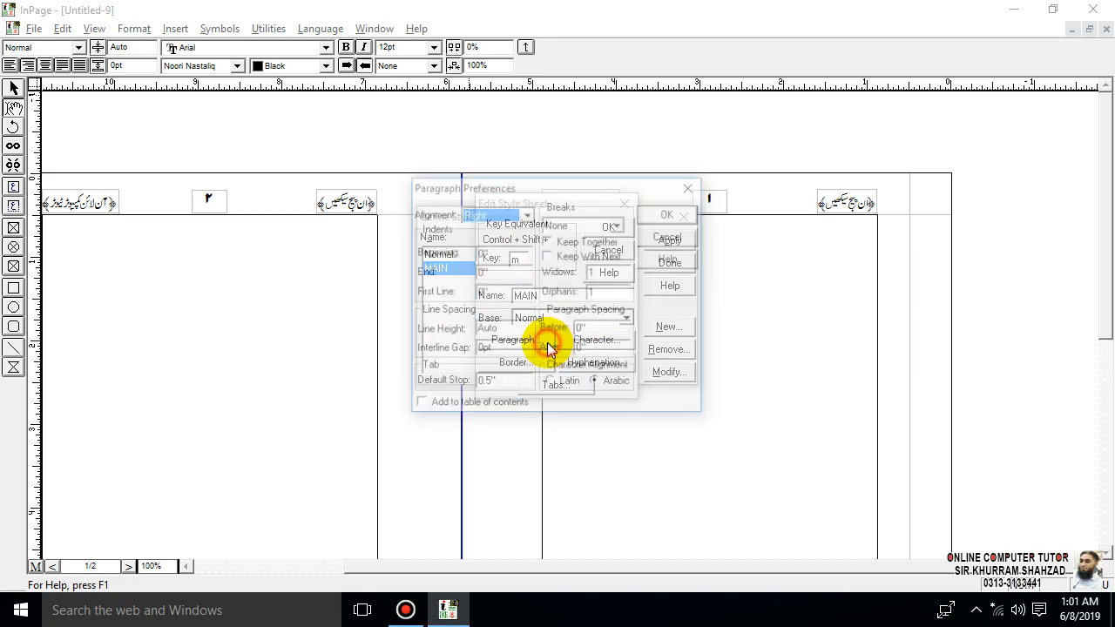
click(686, 235)
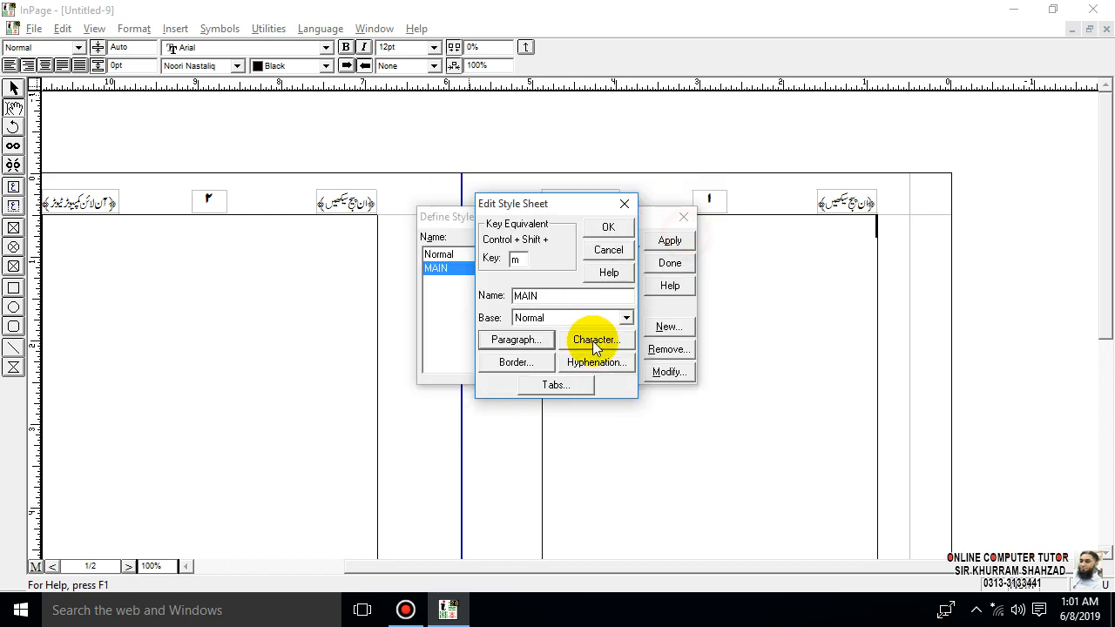
- Set the MAIN style's character attributes to 48pt bold, with style and hatch set to None
click(591, 340)
click(518, 241)
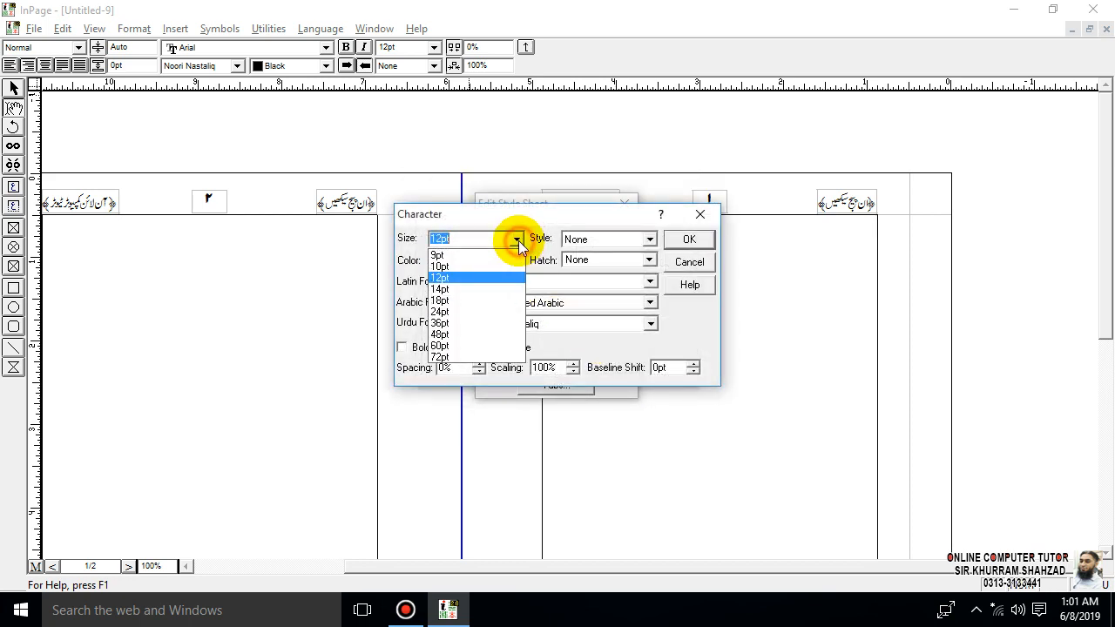
click(495, 325)
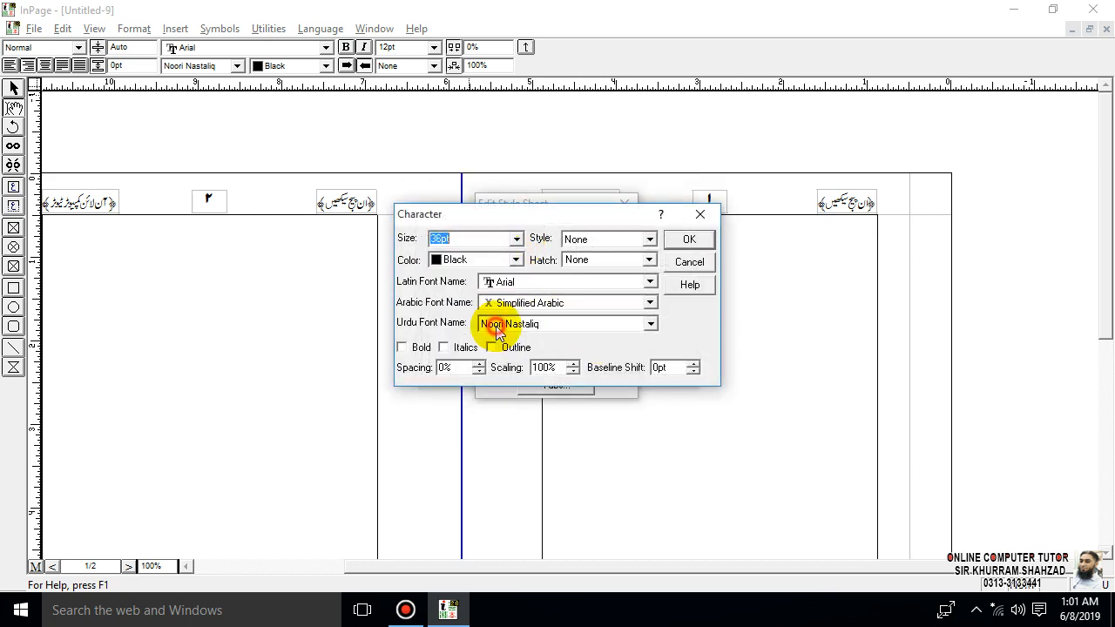
click(517, 238)
click(496, 324)
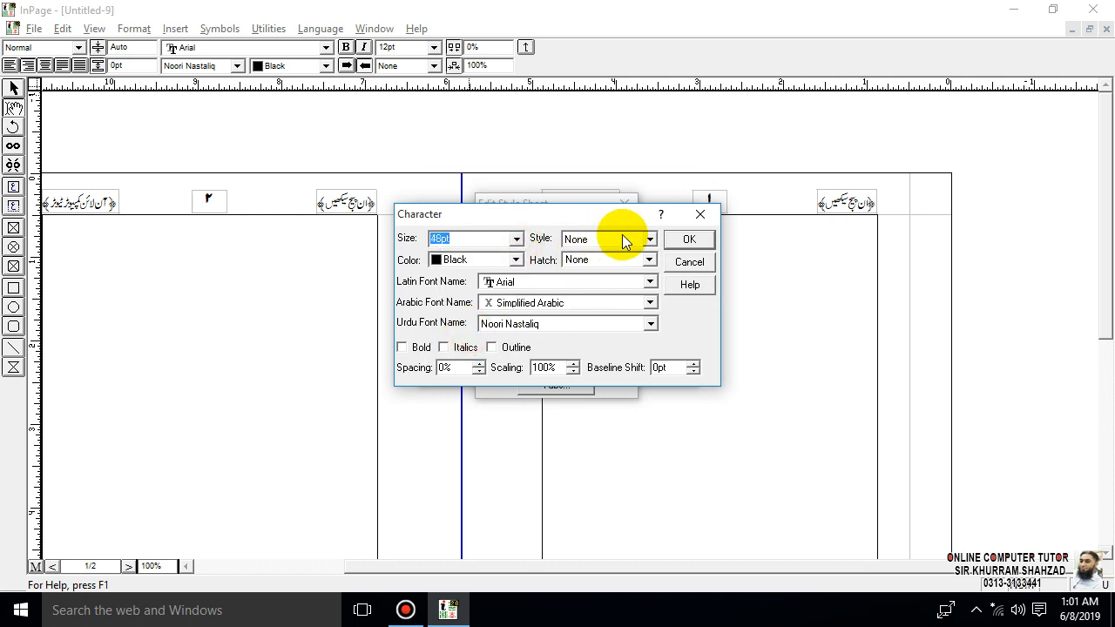
click(649, 239)
click(576, 255)
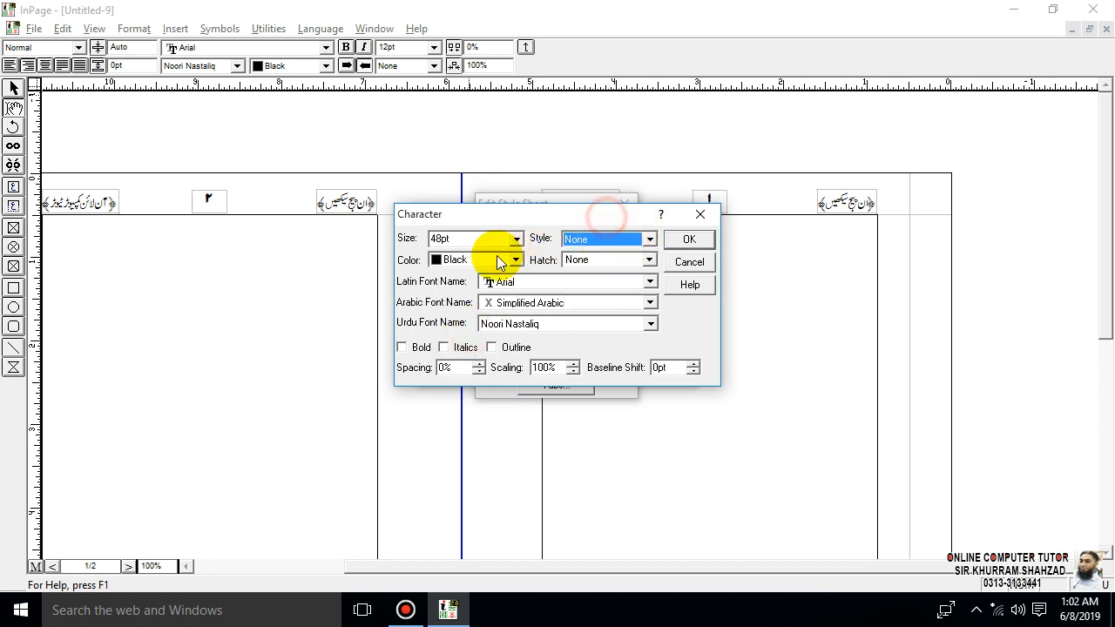
click(649, 259)
click(646, 223)
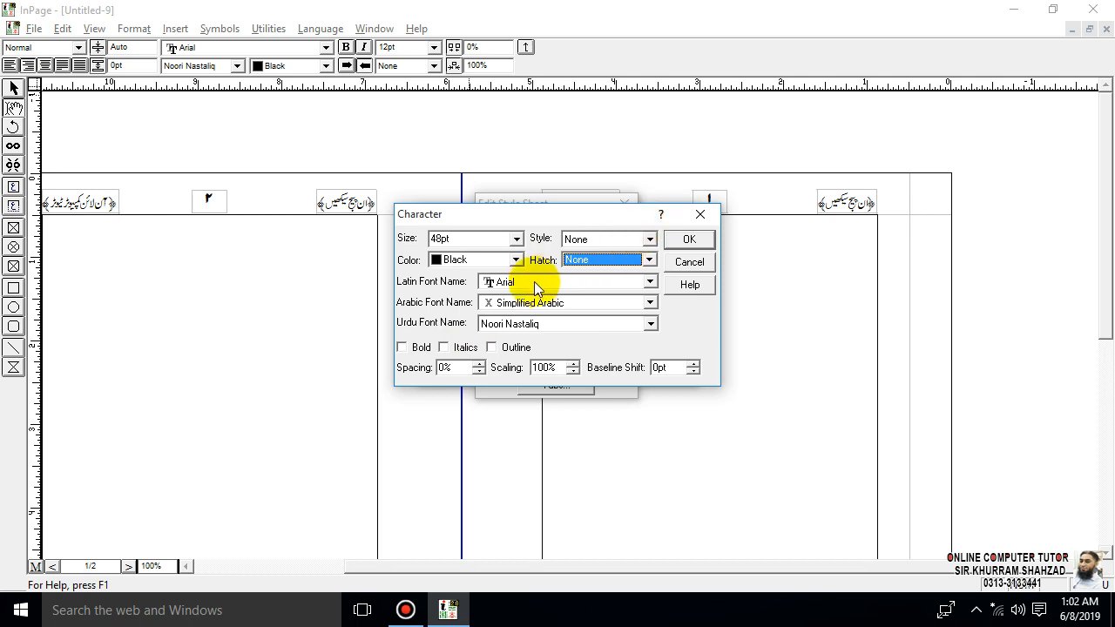
click(423, 348)
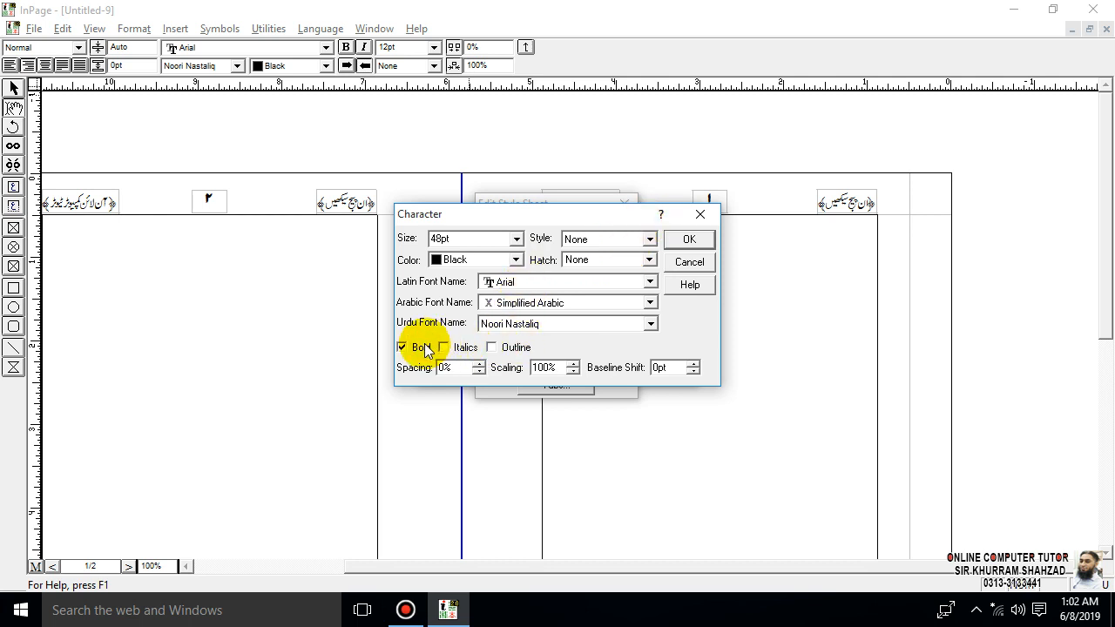
click(689, 240)
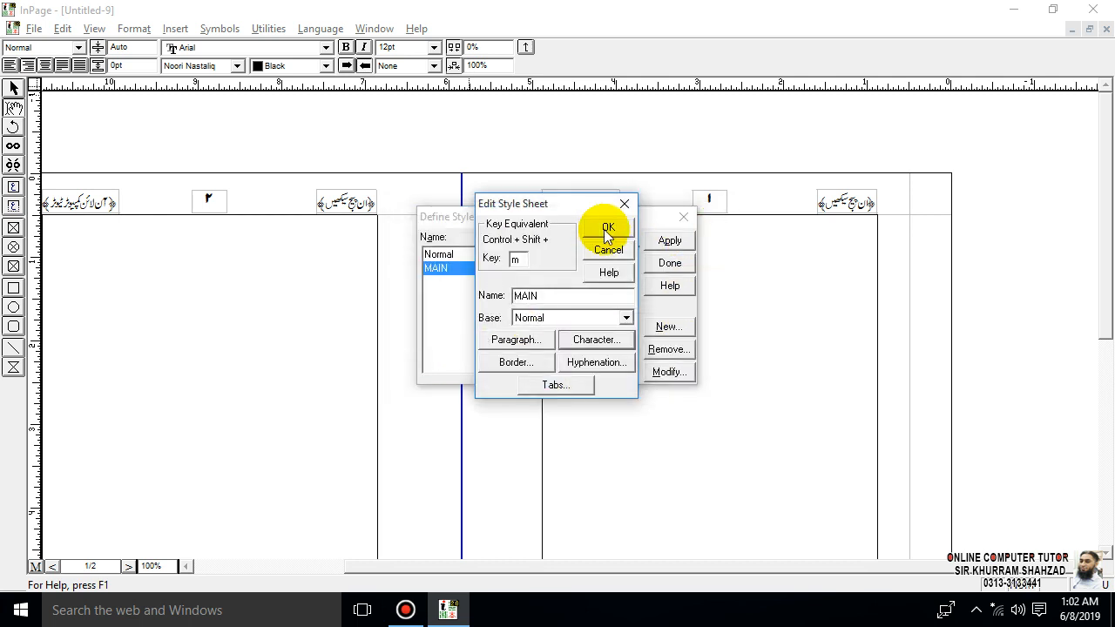
- Give the MAIN style an above border of type Text with a dashed 1pt black line
click(523, 363)
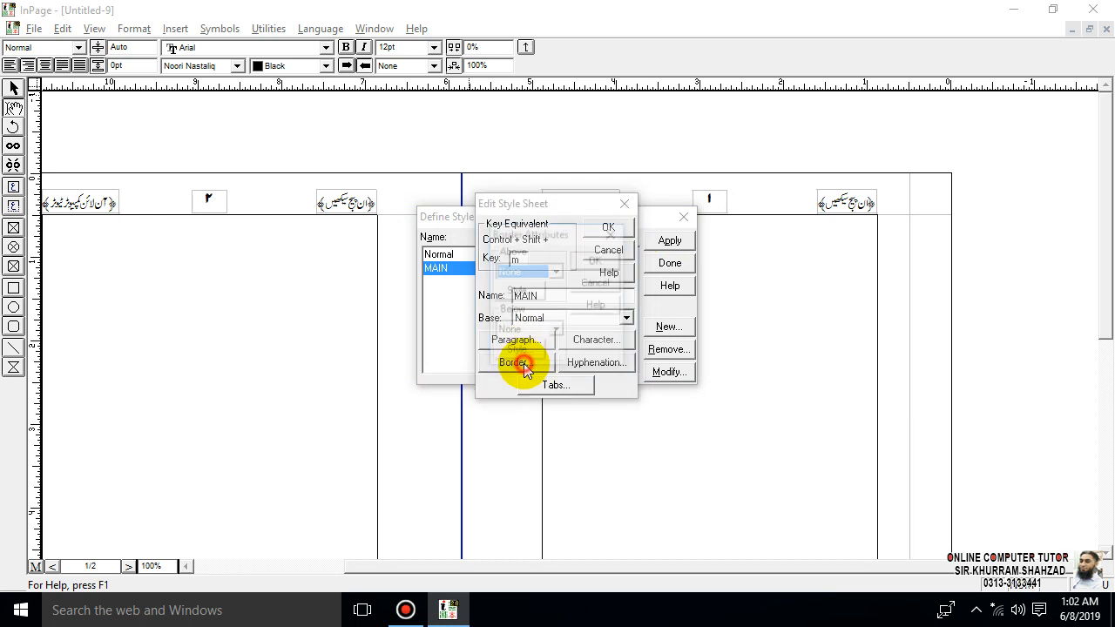
click(554, 272)
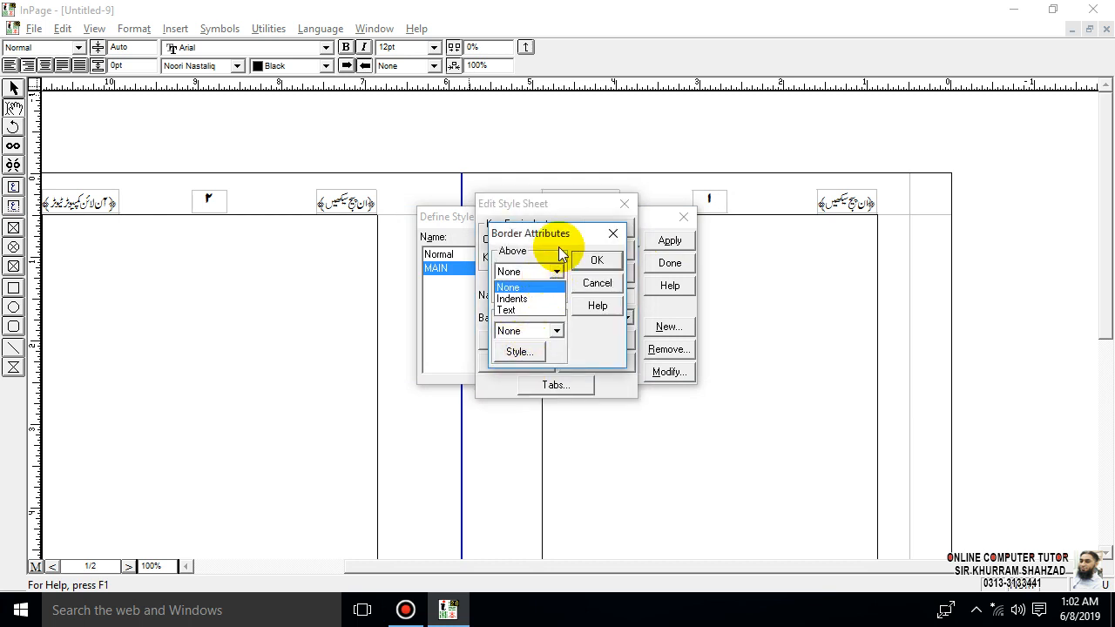
click(533, 310)
click(521, 291)
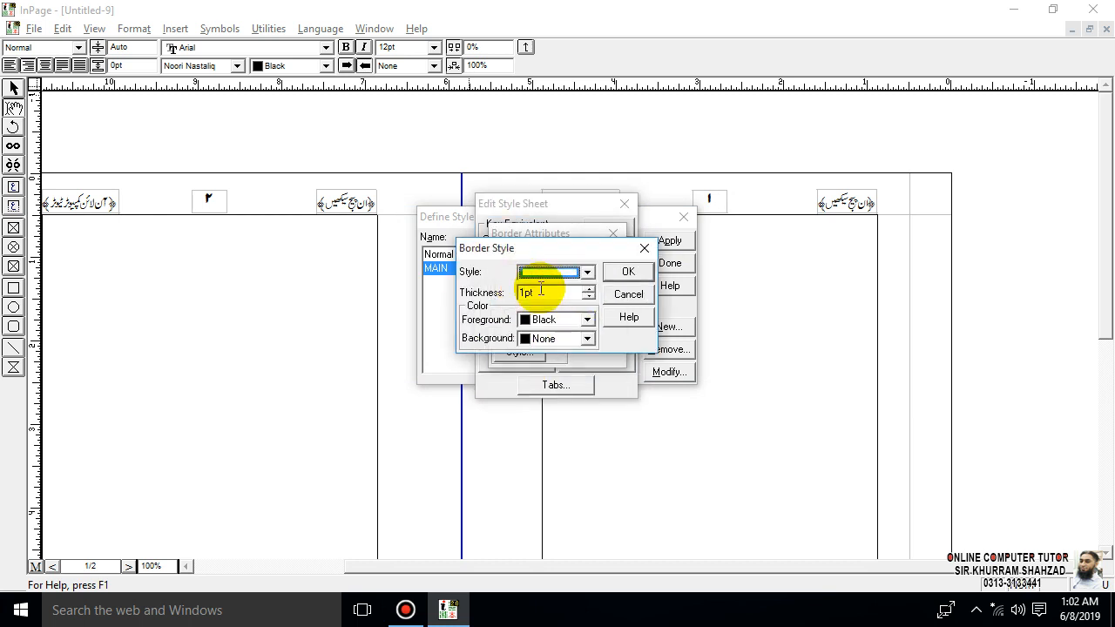
click(587, 271)
click(574, 318)
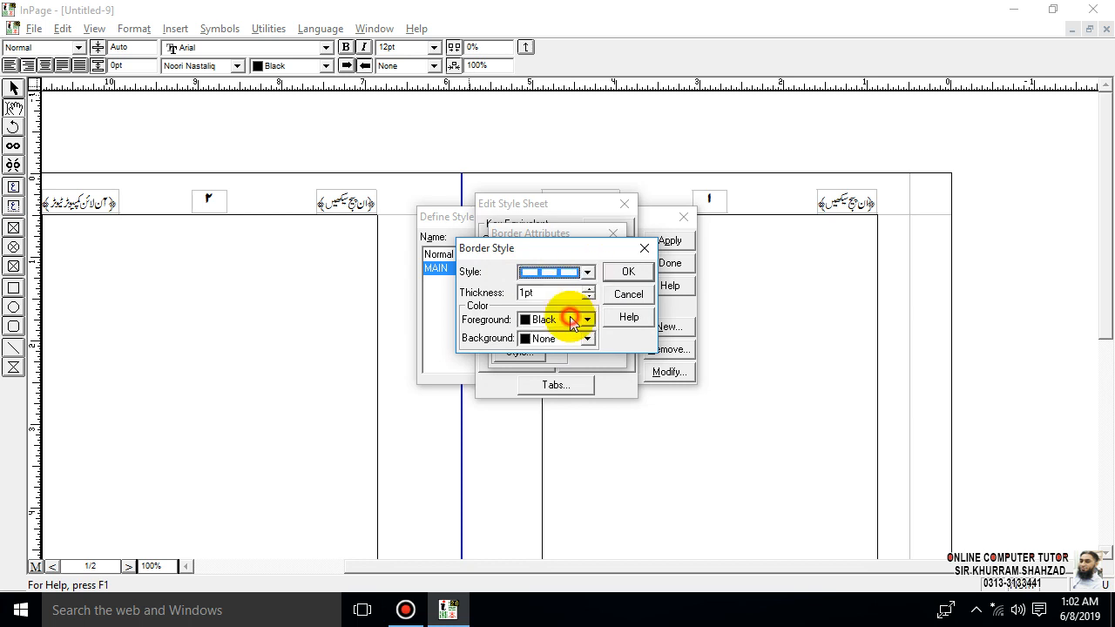
click(628, 271)
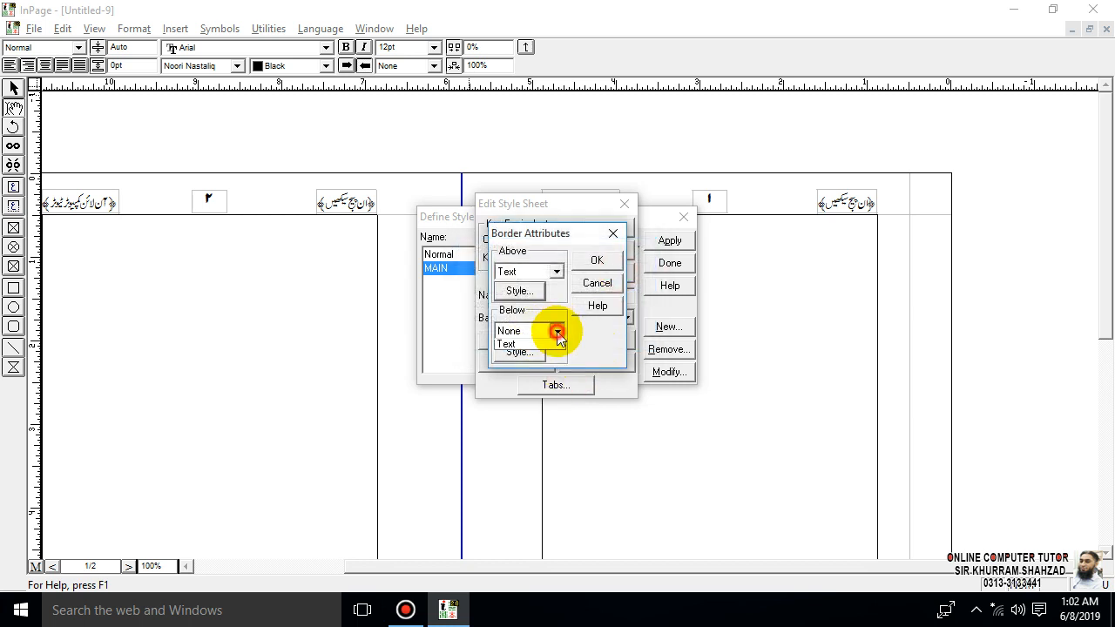
- Give the MAIN style a dashed 1pt border below of type Text, and apply the finished style to page 1's first line
click(557, 331)
click(537, 353)
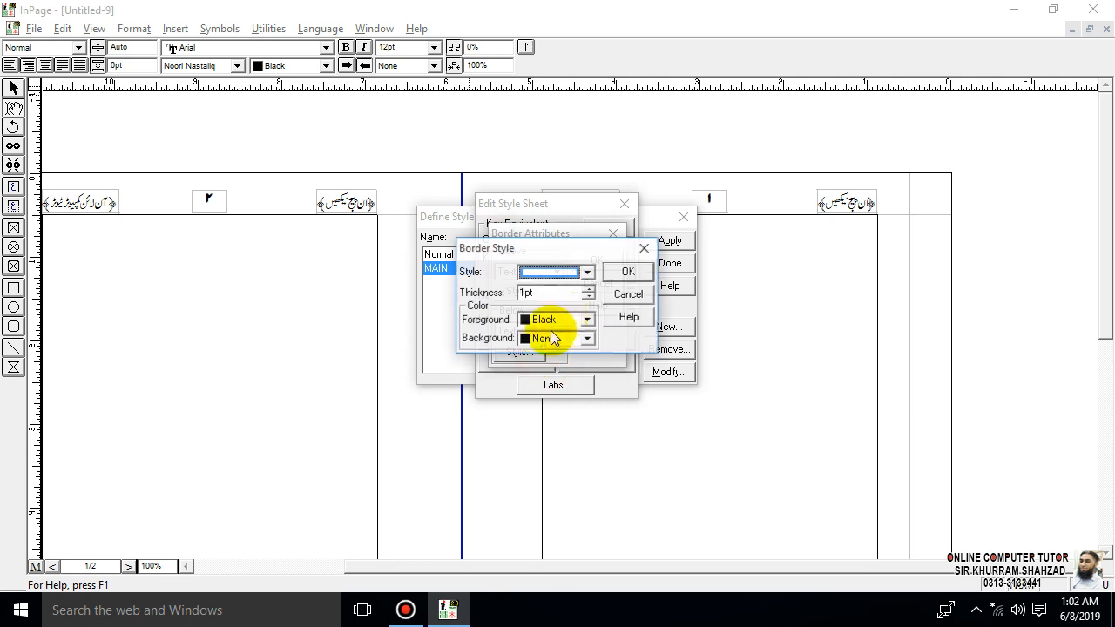
click(587, 272)
click(579, 319)
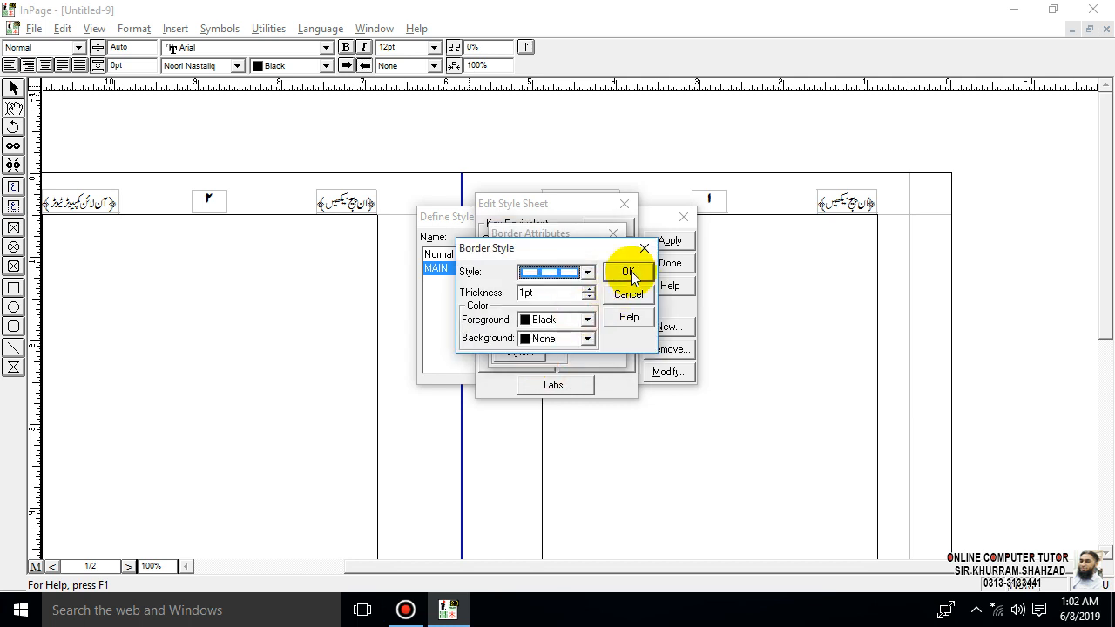
click(628, 273)
click(630, 258)
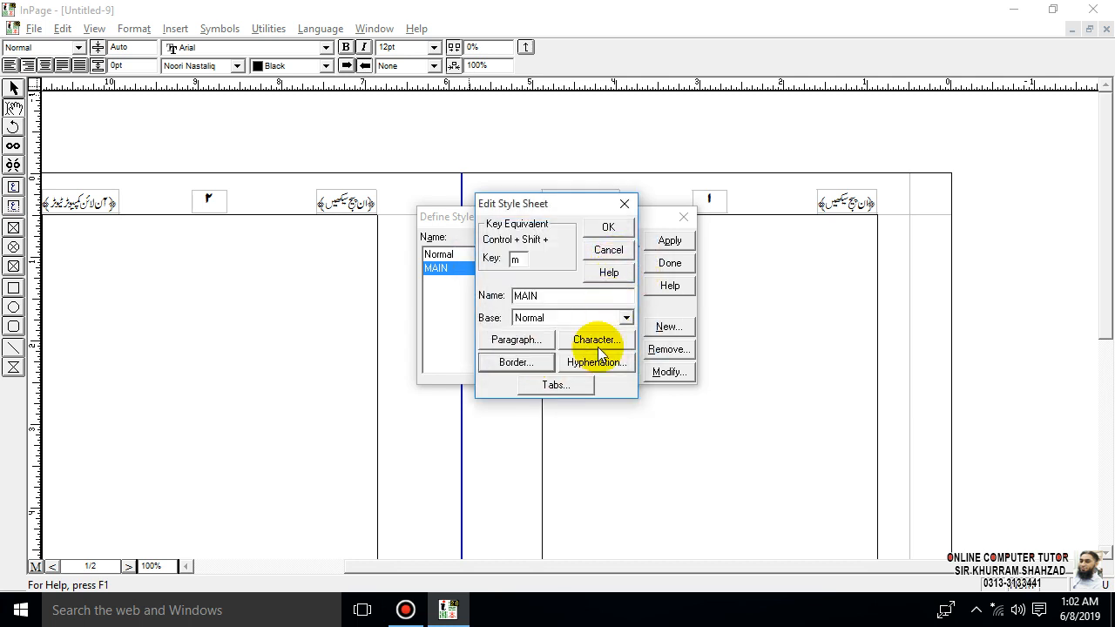
click(607, 227)
click(655, 240)
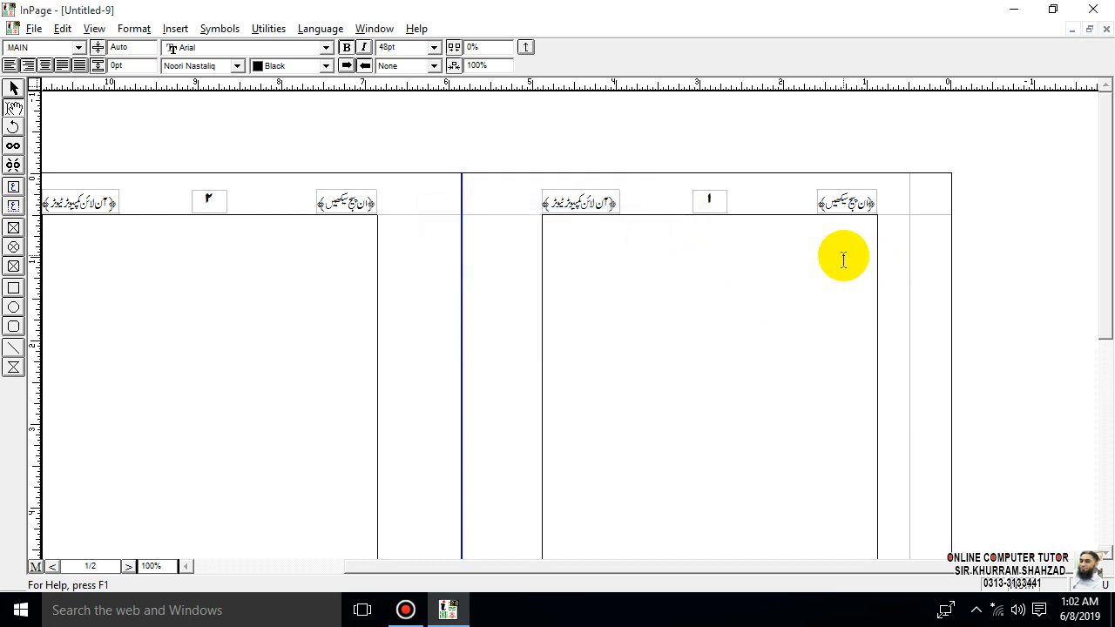
- Enter a row of eight ٣ digits on page 1's first line as sample text for the MAIN style
text(٣٣٣)
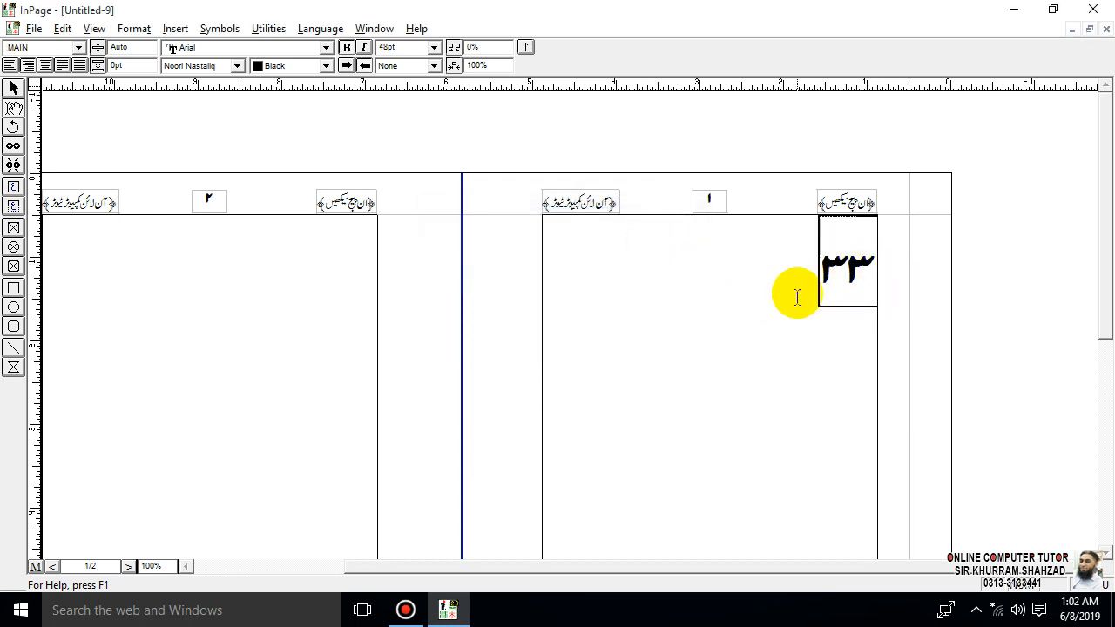
text(٣٣٣٣٣)
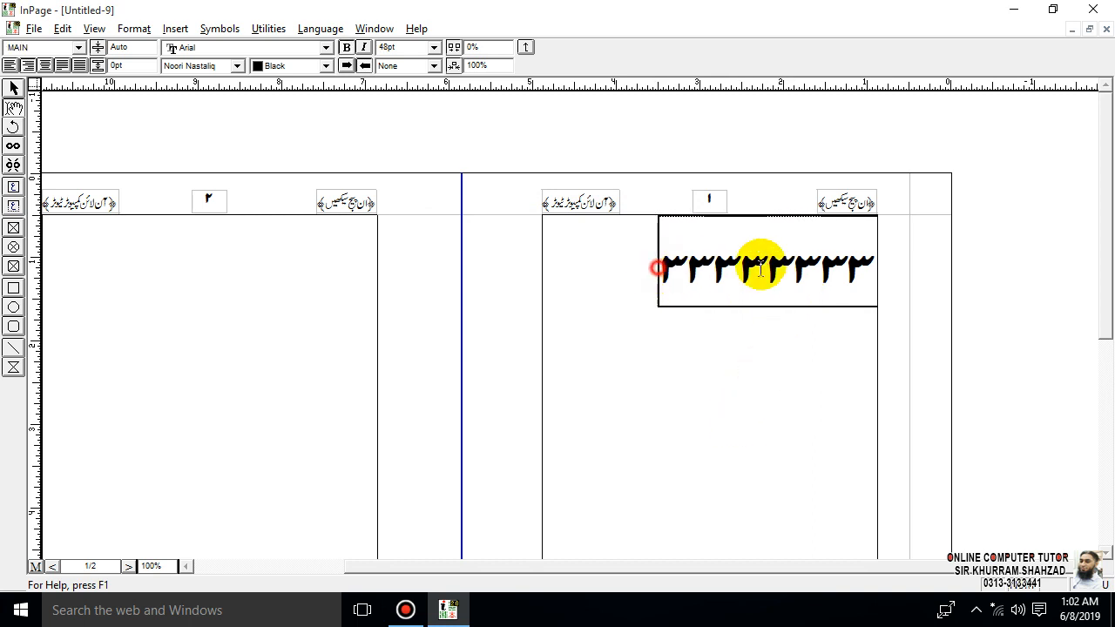
- Select the row of ٣ digits in page 1's main text frame and delete it
drag(659, 266, 913, 267)
click(913, 263)
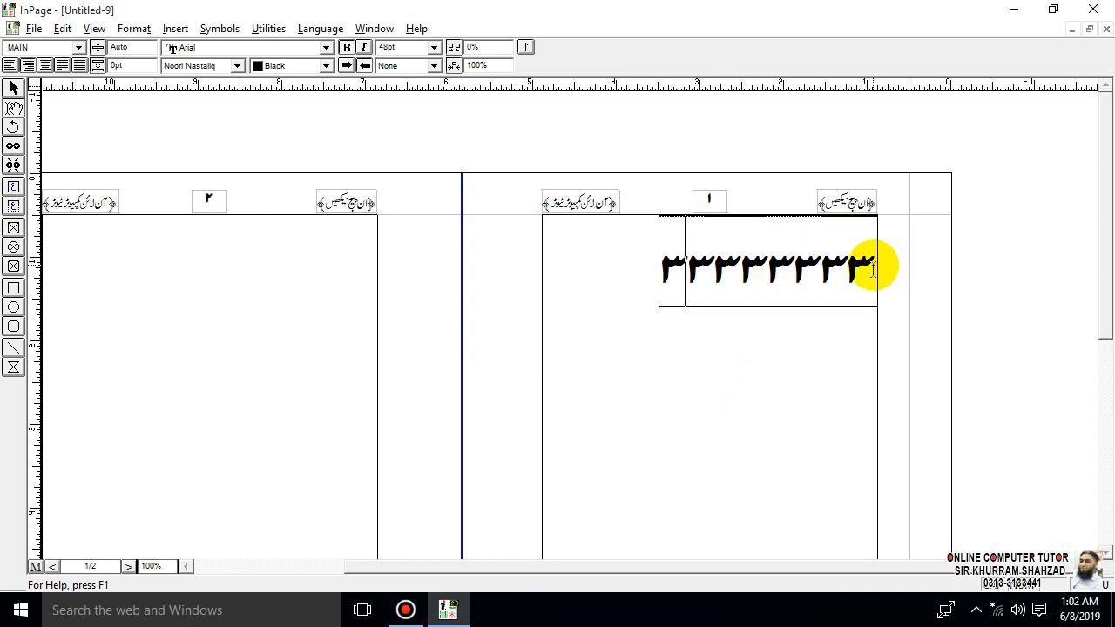
drag(741, 277, 682, 279)
drag(808, 283, 882, 283)
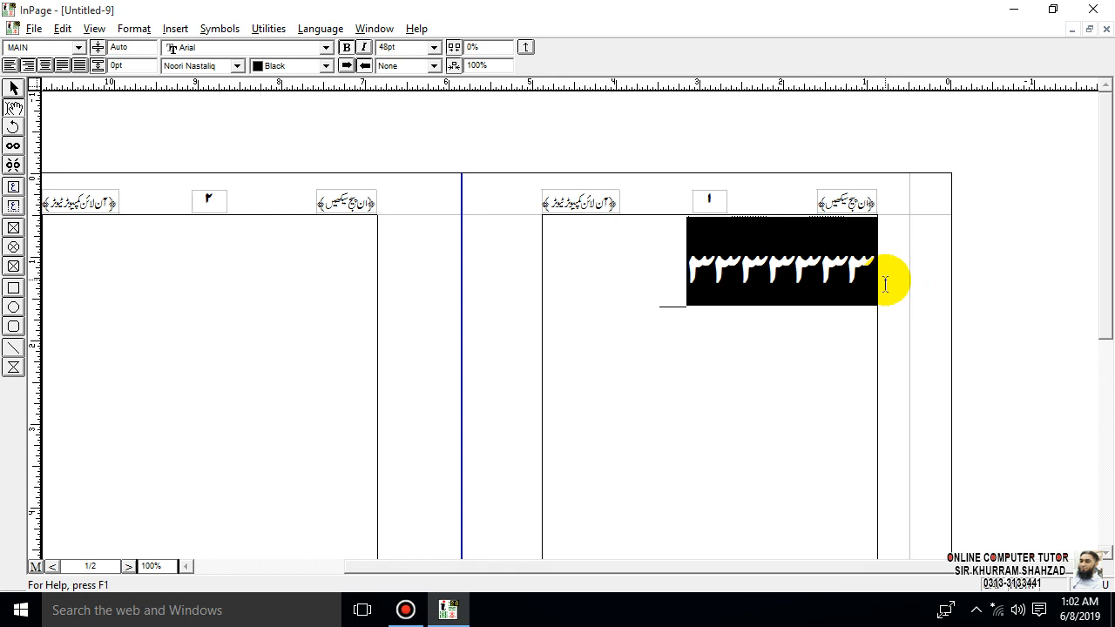
key(Delete)
- Place the text cursor in page 2's main text frame
click(671, 348)
click(673, 417)
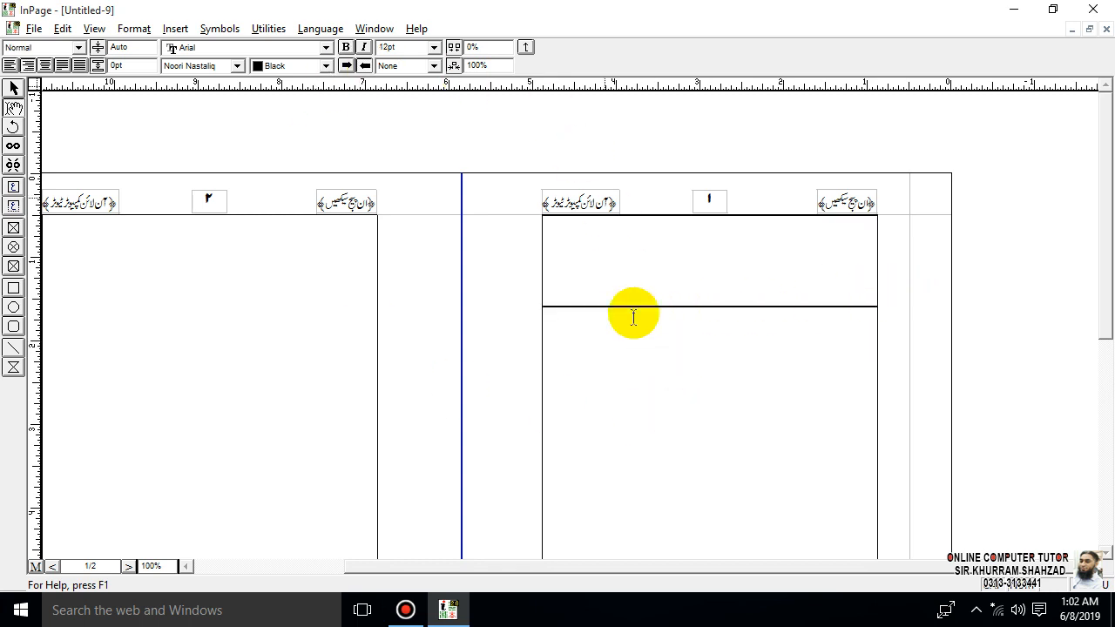
click(328, 271)
scroll(841, 563, left, 3)
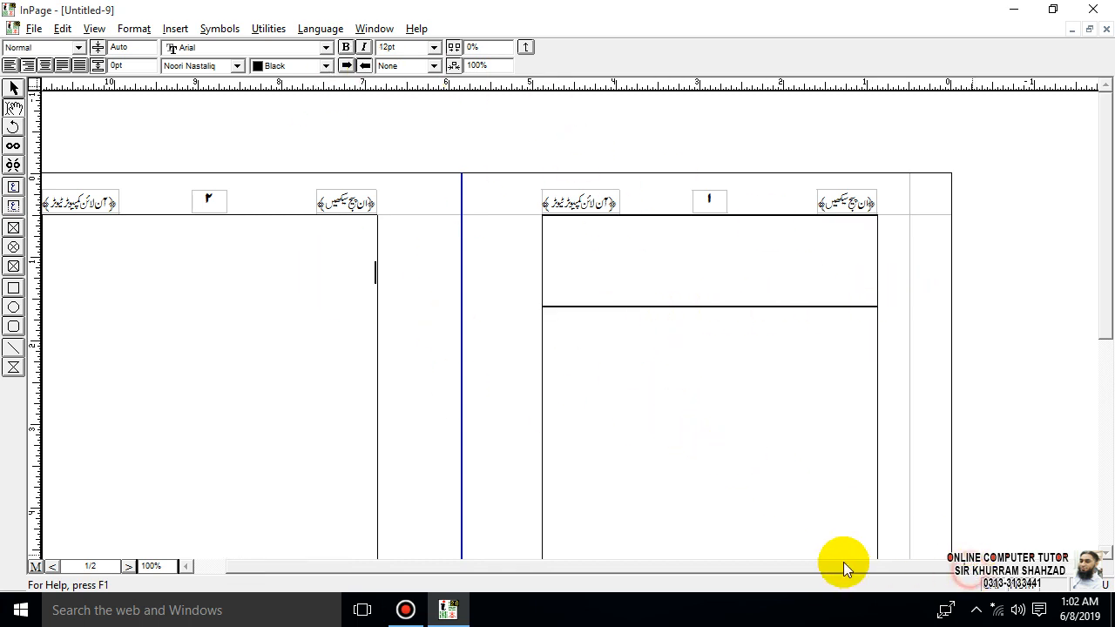
click(834, 566)
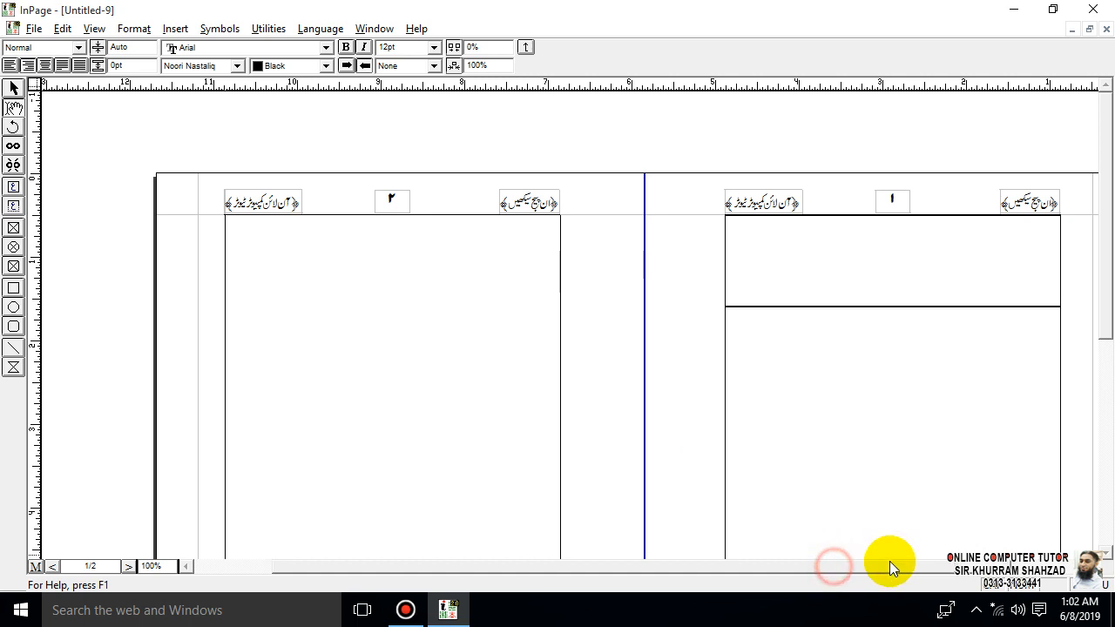